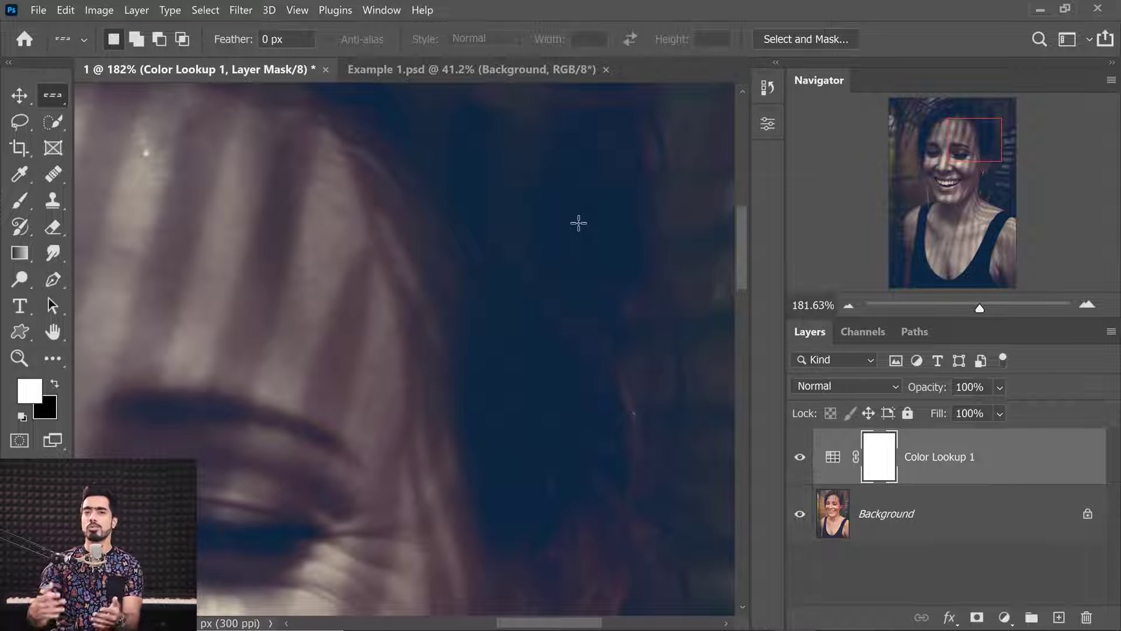
- Delete the Color Lookup 1 adjustment layer and fit the whole portrait in view
drag(910, 457, 1086, 616)
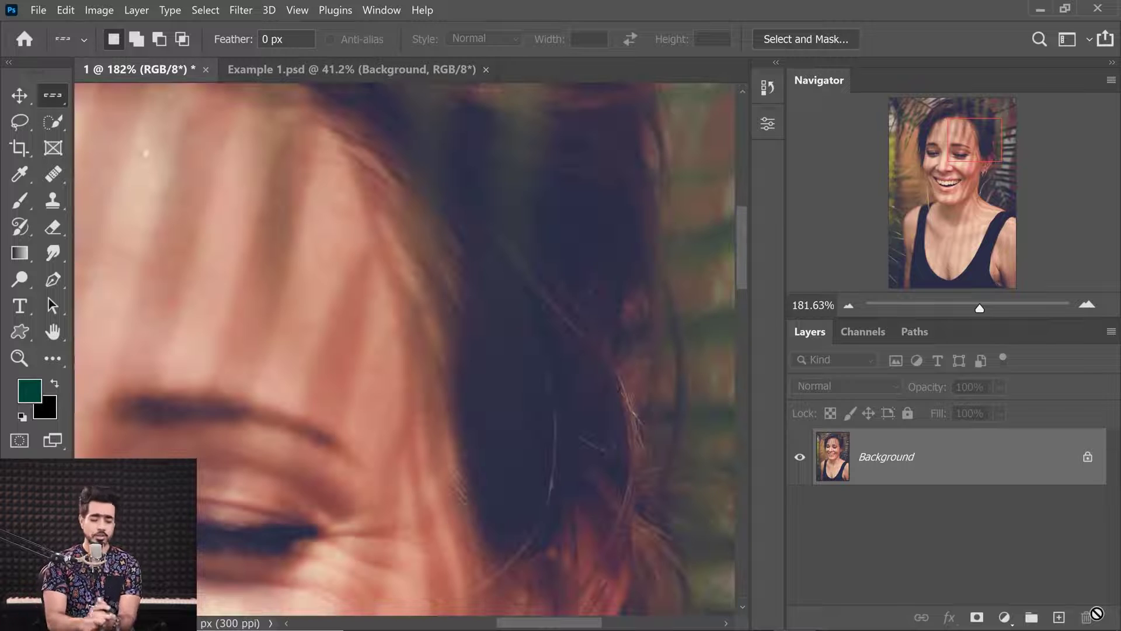
key(ctrl+0)
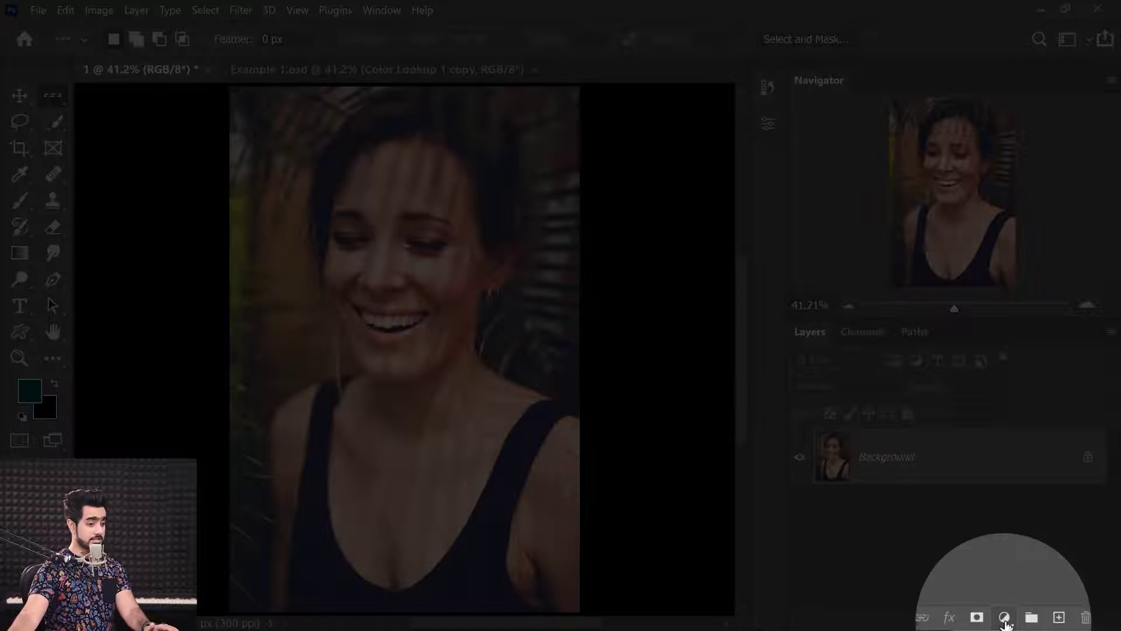
- Add a Color Lookup adjustment layer above the Background with the Crisp_Warm.look 3D LUT
click(1004, 617)
click(1006, 529)
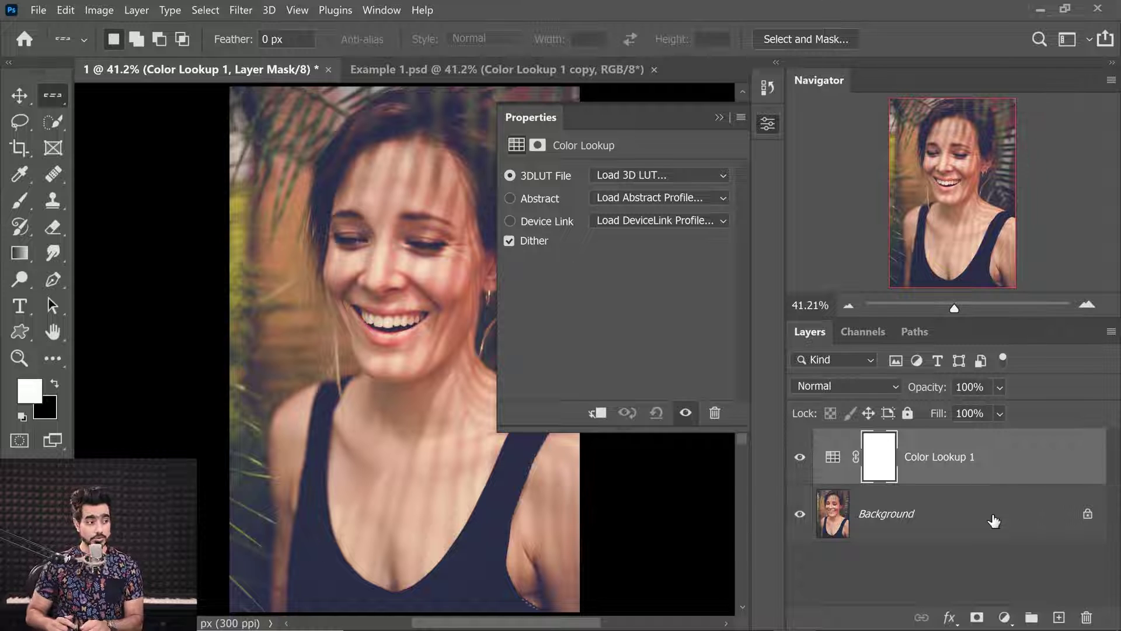
click(640, 173)
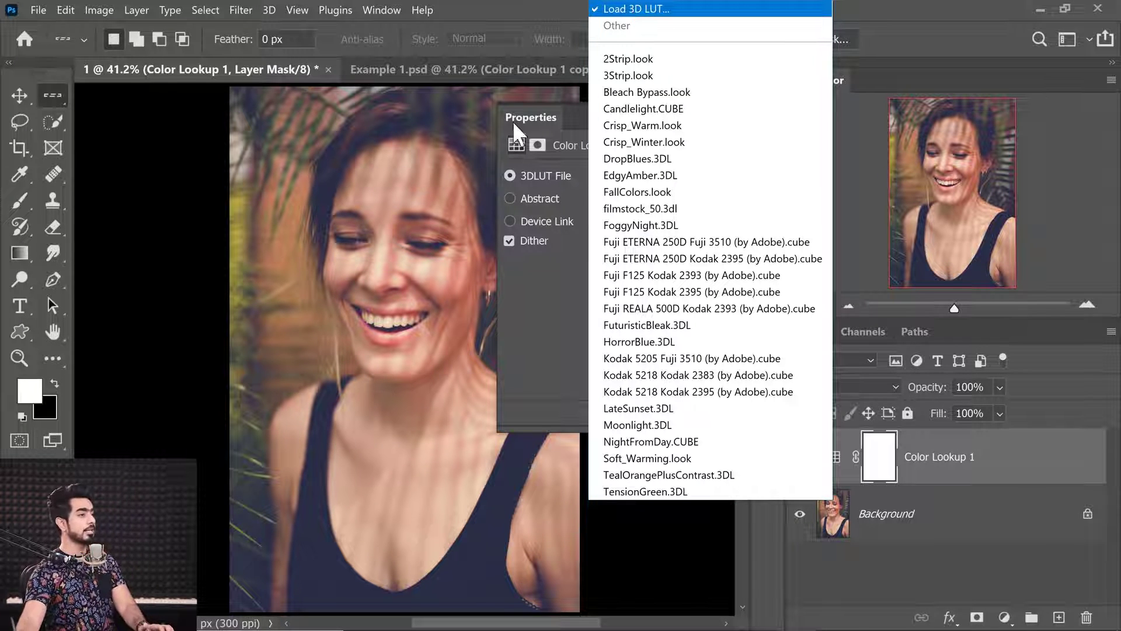
click(644, 132)
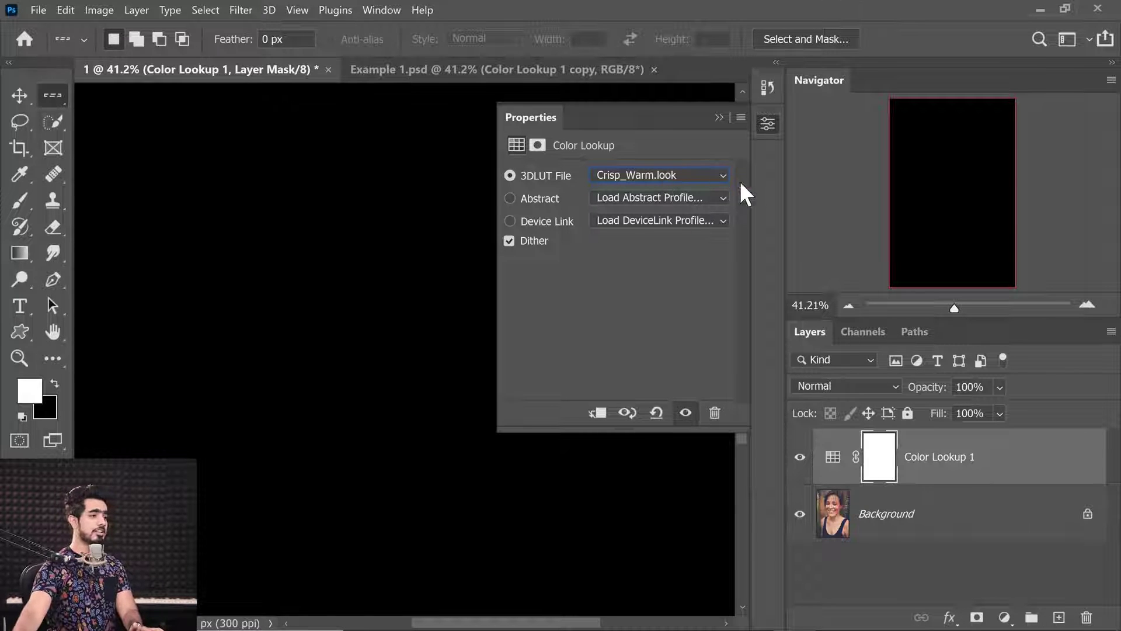
- Try the Crisp_Winter.look 3D LUT on the Color Lookup layer and switch back to Crisp_Warm.look
click(701, 175)
scroll(663, 175, down, 2)
click(661, 140)
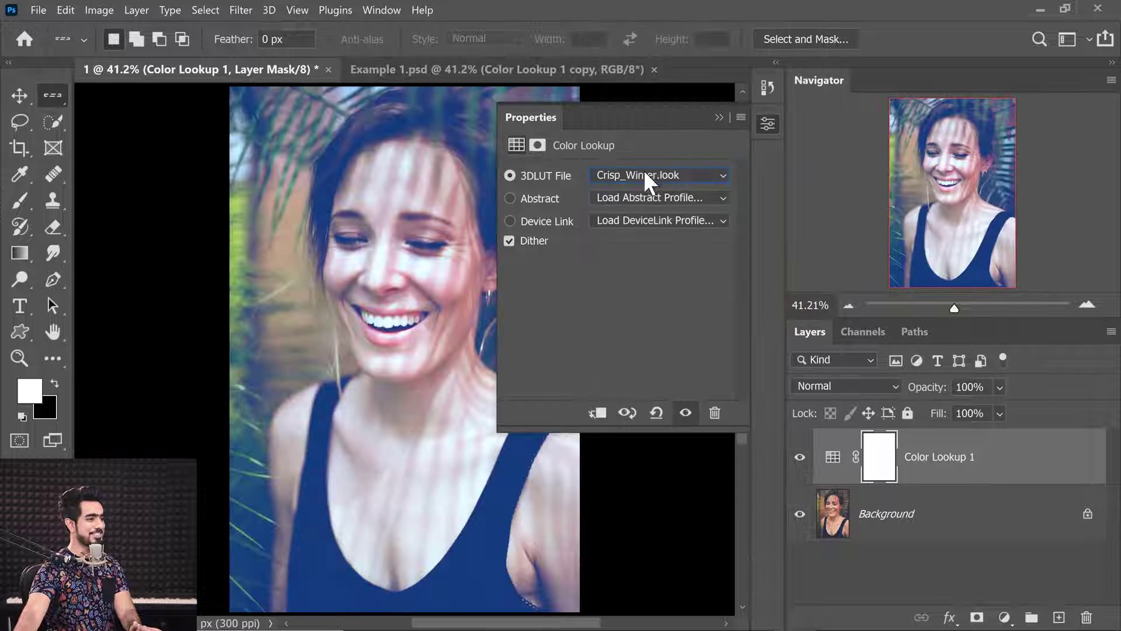
click(648, 175)
click(648, 124)
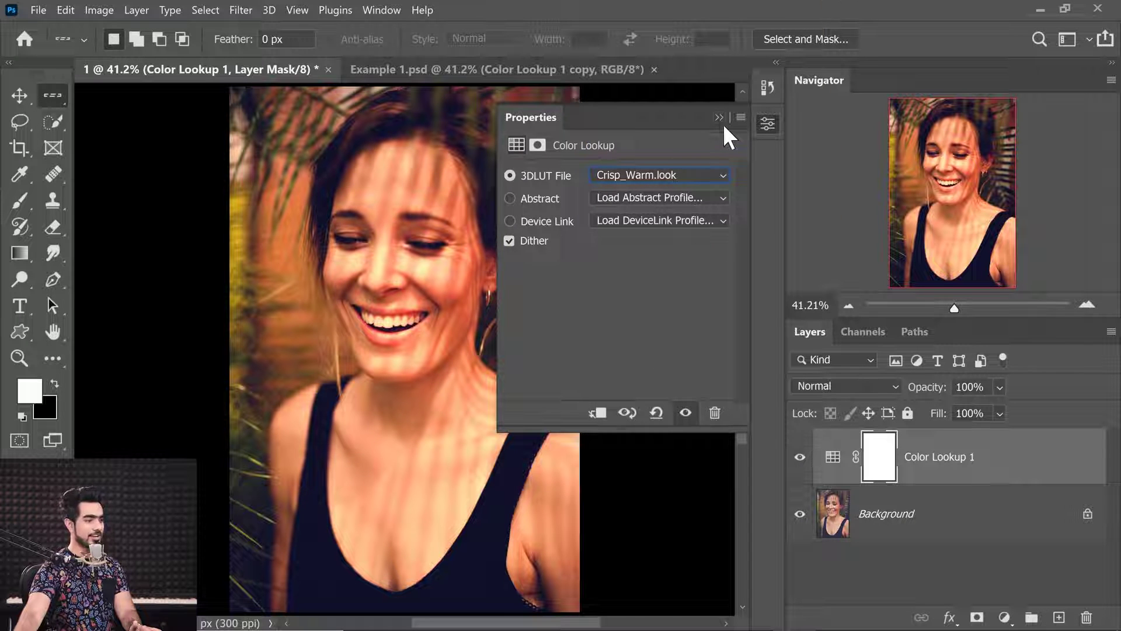
click(718, 118)
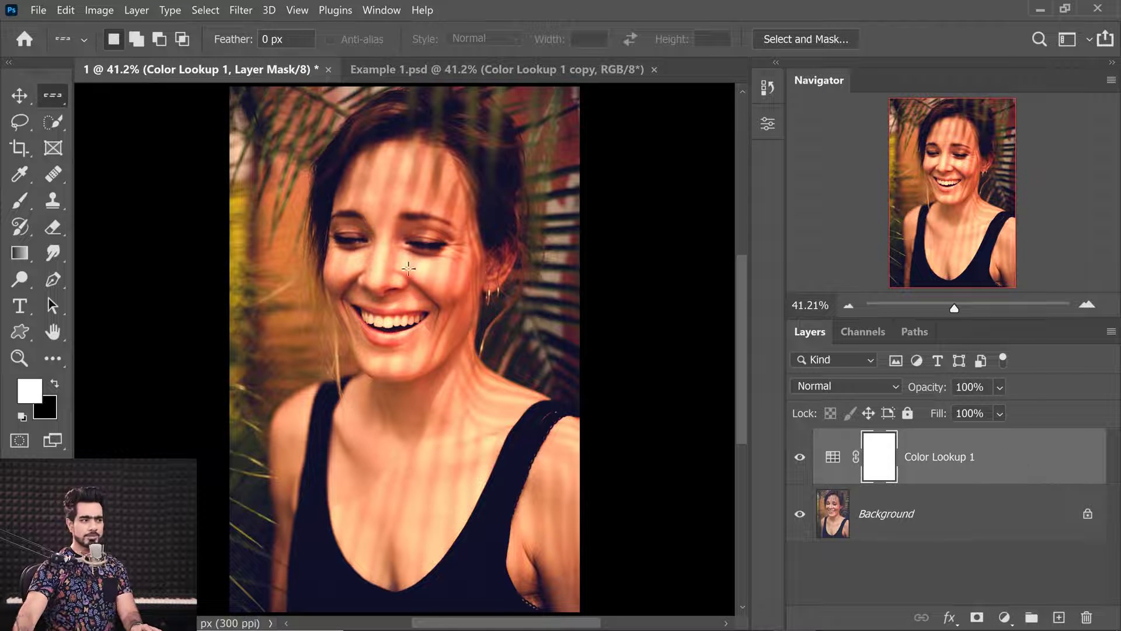
- Compare the portrait with and without the Color Lookup 1 layer and examine the neck and dress strap up close
click(799, 457)
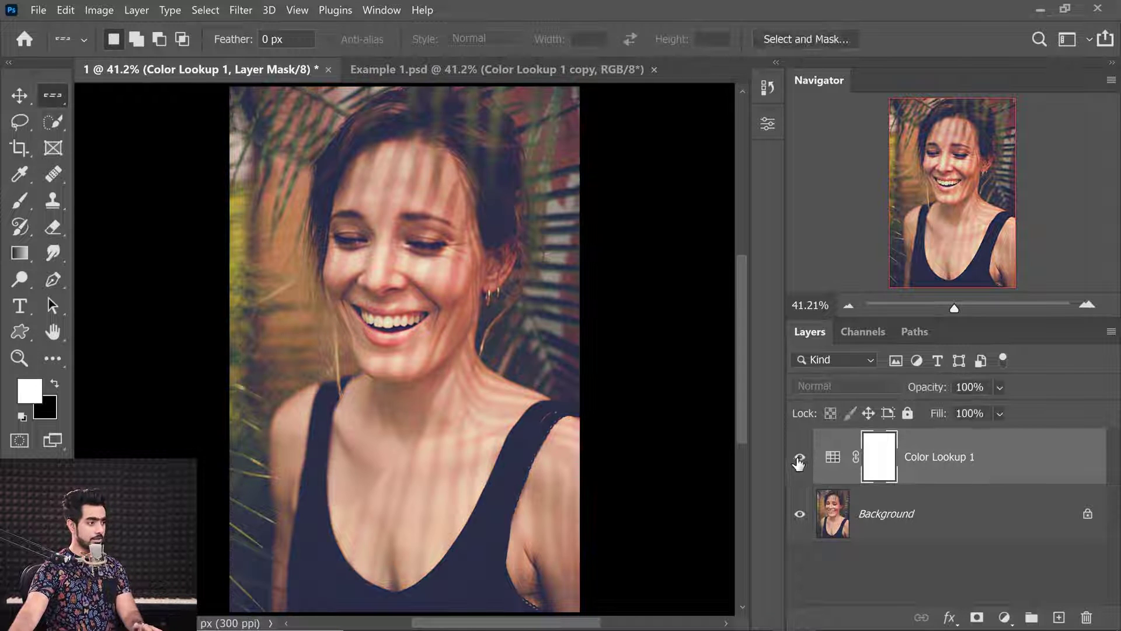
click(799, 458)
scroll(495, 476, up, 4)
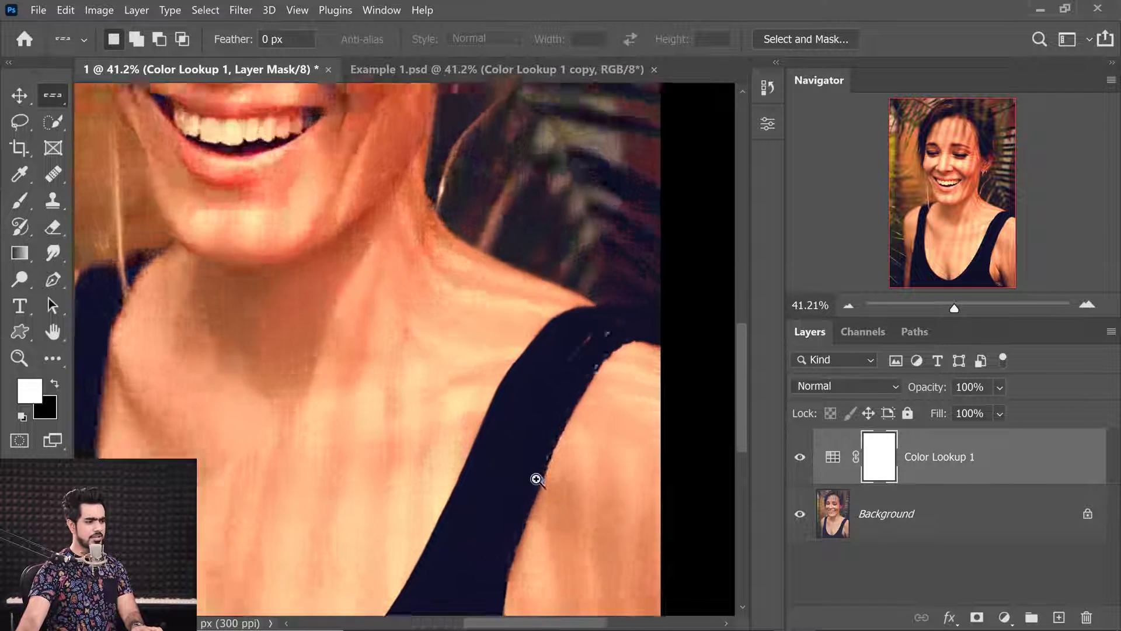
scroll(552, 357, down, 4)
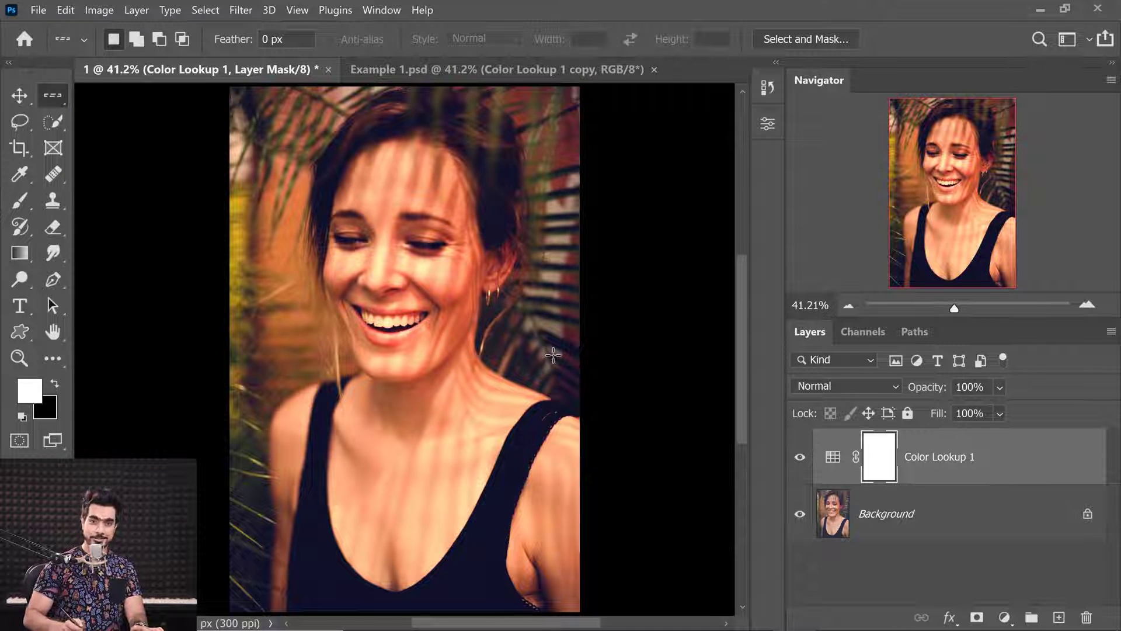
- In Color Lookup 1's blending options, split the Underlying Layer black slider to 0 / 255 under Blend If Gray
click(1042, 465)
double_click(946, 445)
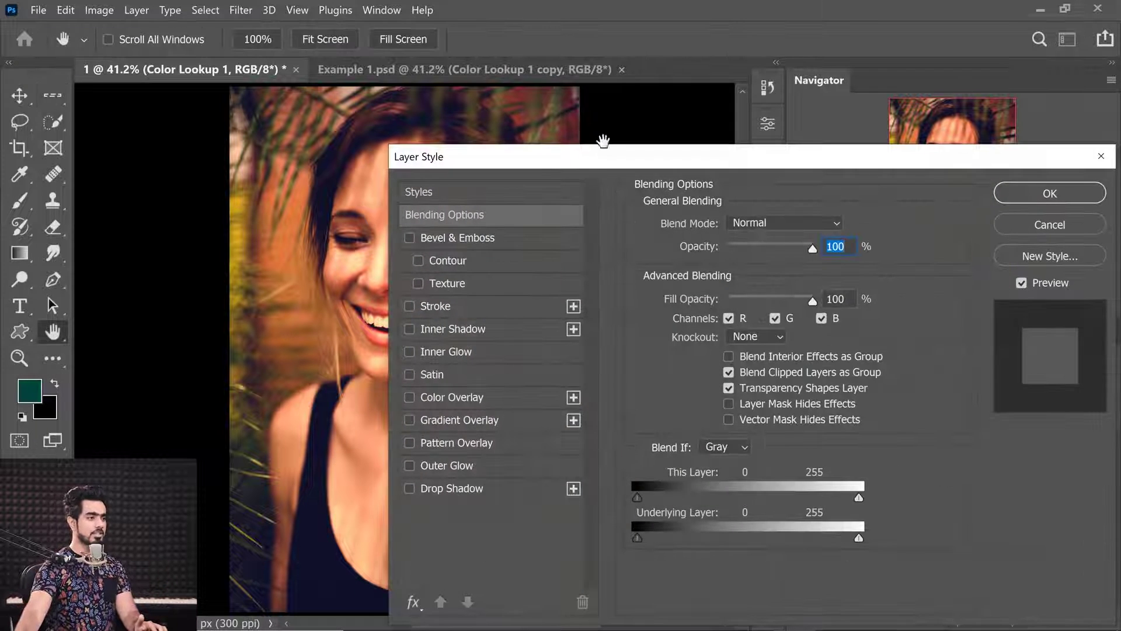
drag(602, 146, 722, 61)
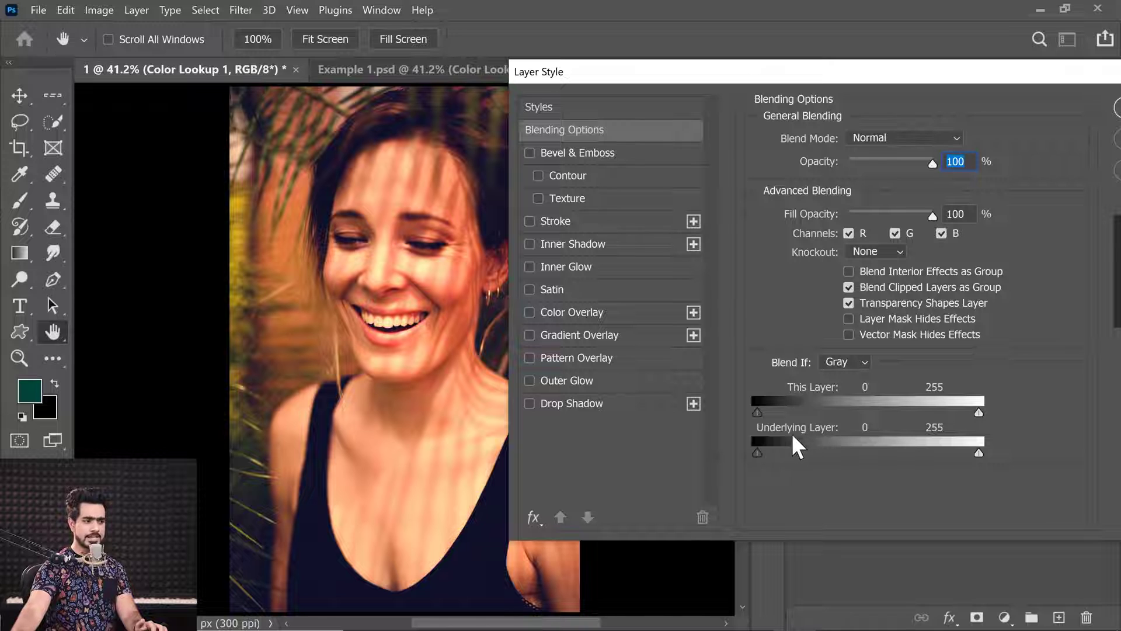
drag(756, 448, 832, 450)
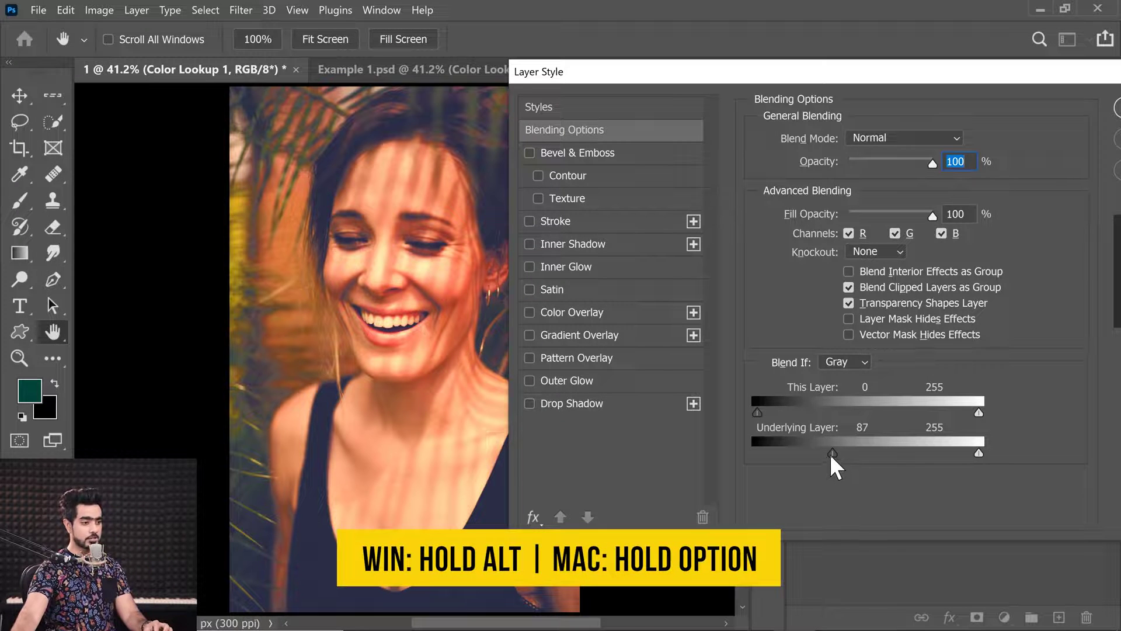
drag(829, 454, 726, 457)
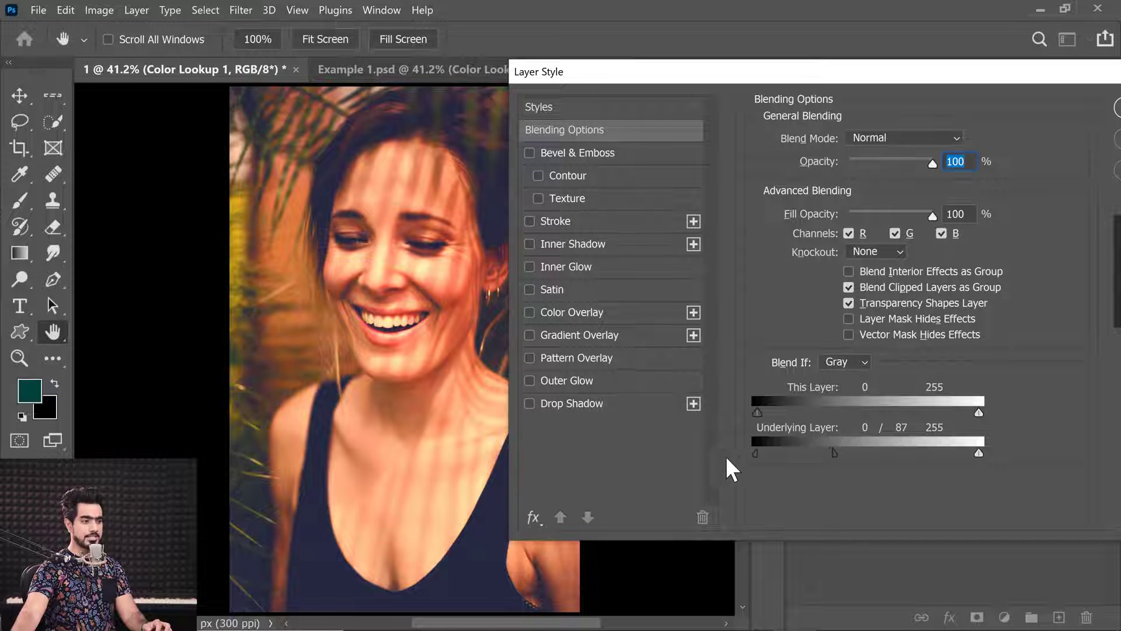
drag(835, 454, 1024, 443)
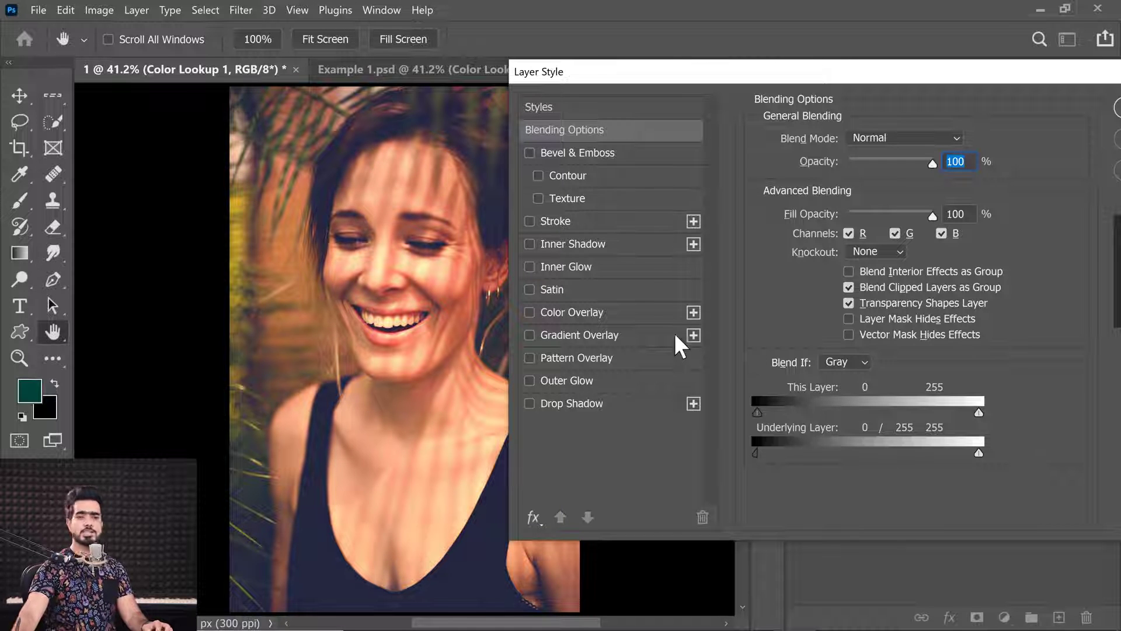
drag(877, 67, 431, 56)
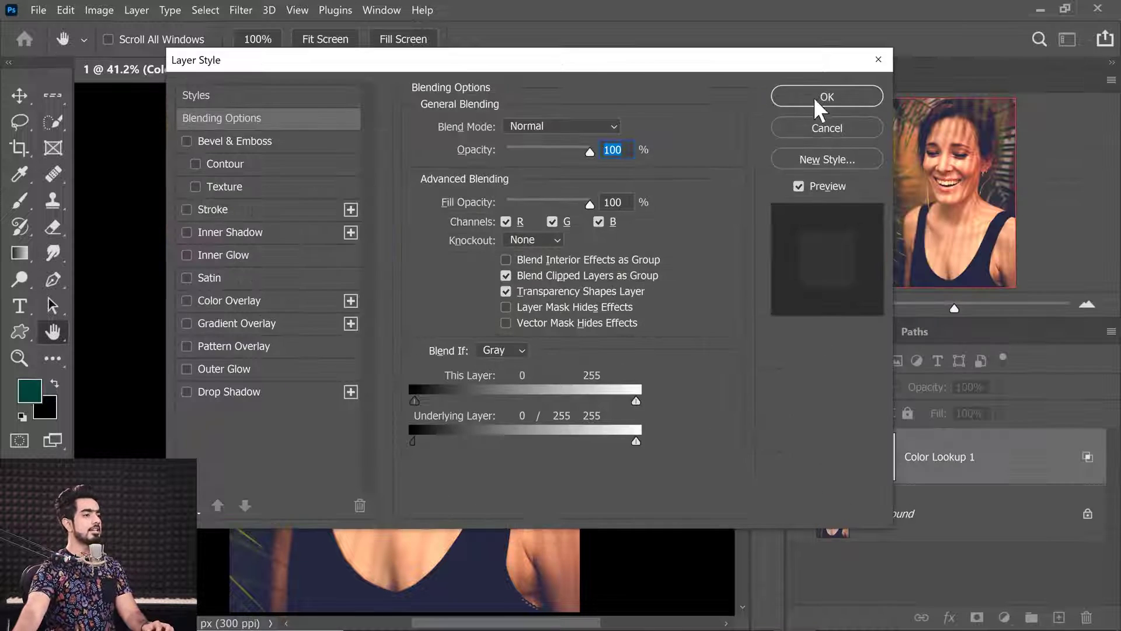
click(826, 95)
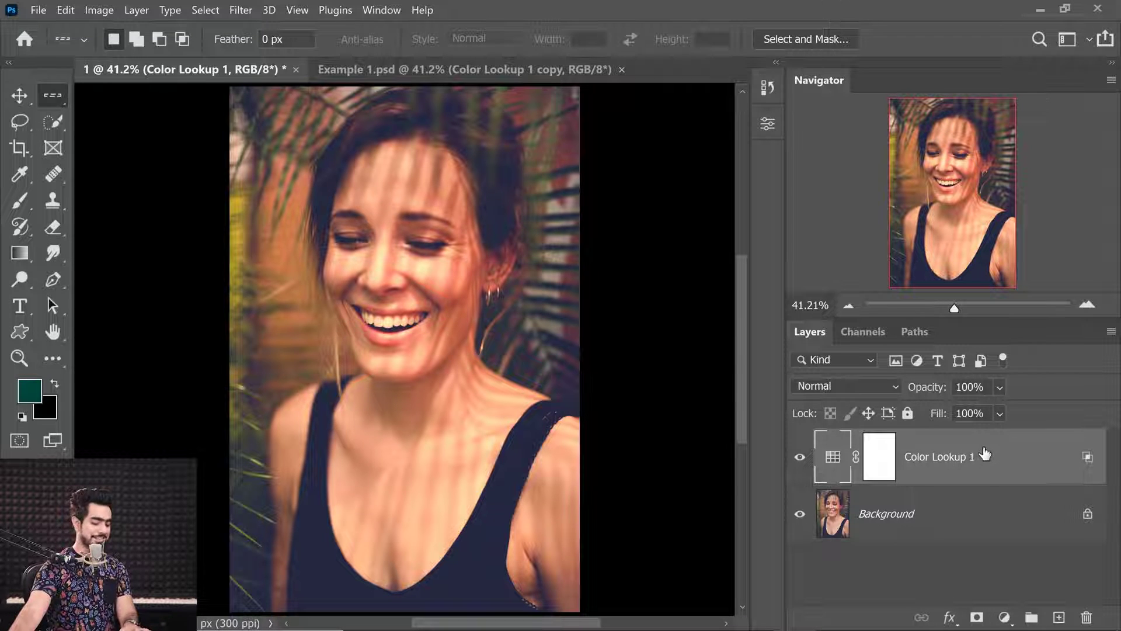
- Duplicate the Color Lookup 1 layer and set the copy's Underlying Layer Blend If to black 0 and white split 0 / 255
drag(981, 455, 983, 467)
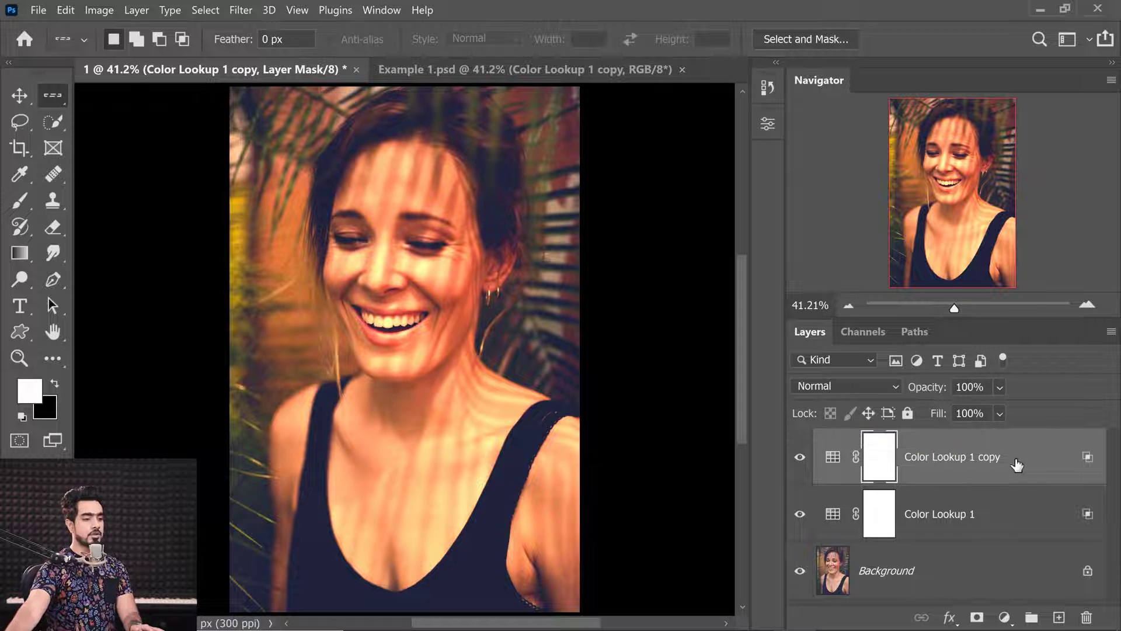
click(1042, 465)
key(h)
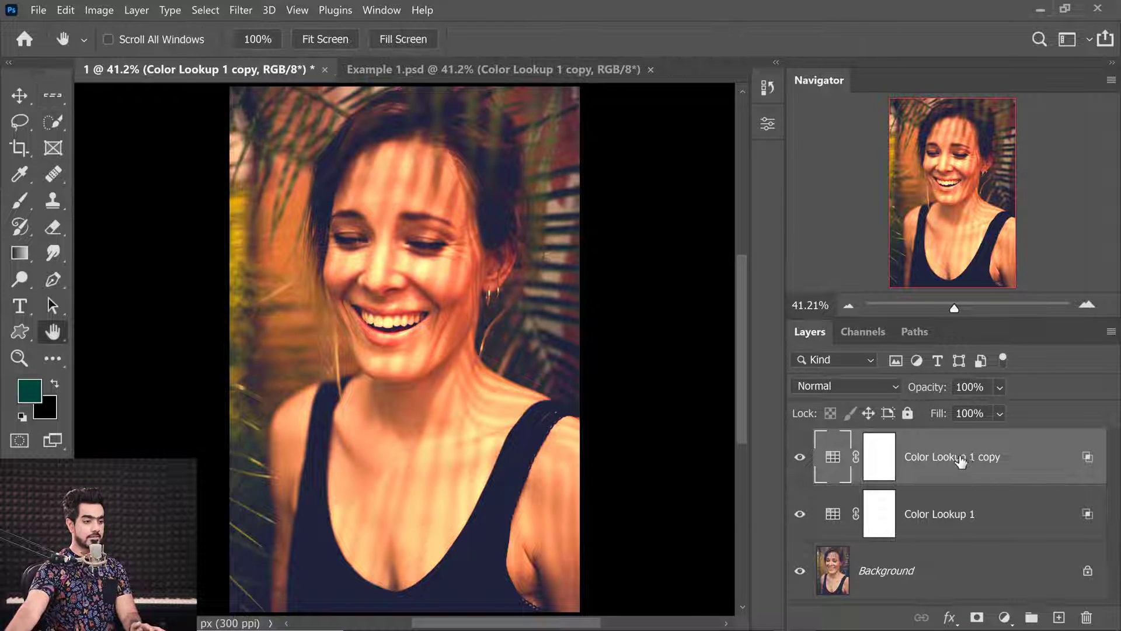
double_click(957, 470)
drag(488, 65, 839, 95)
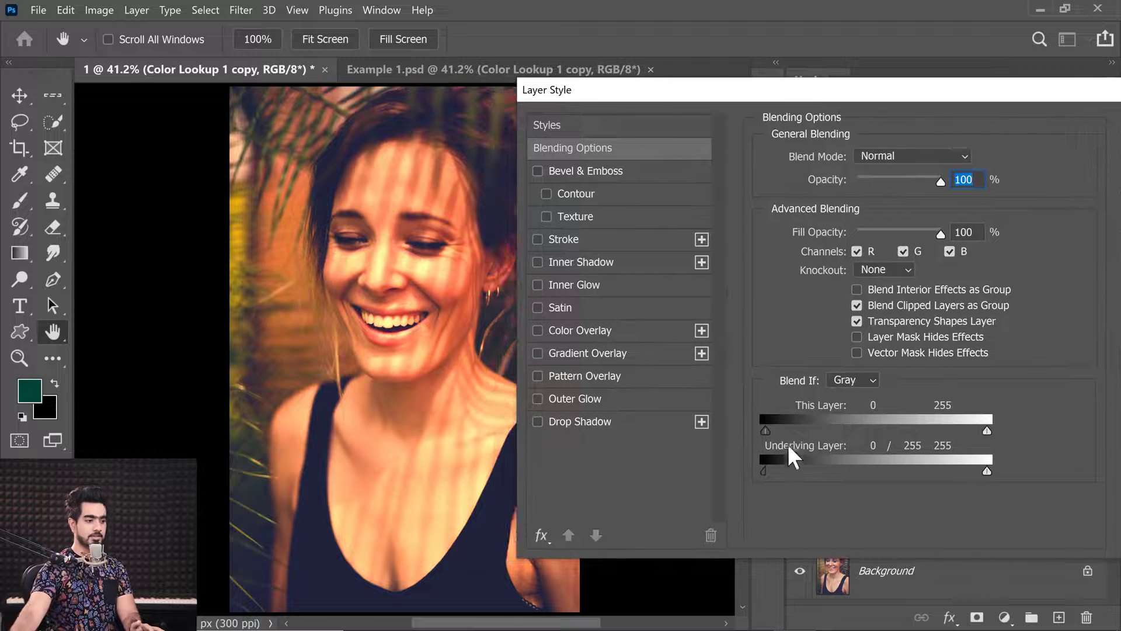
drag(986, 471, 709, 486)
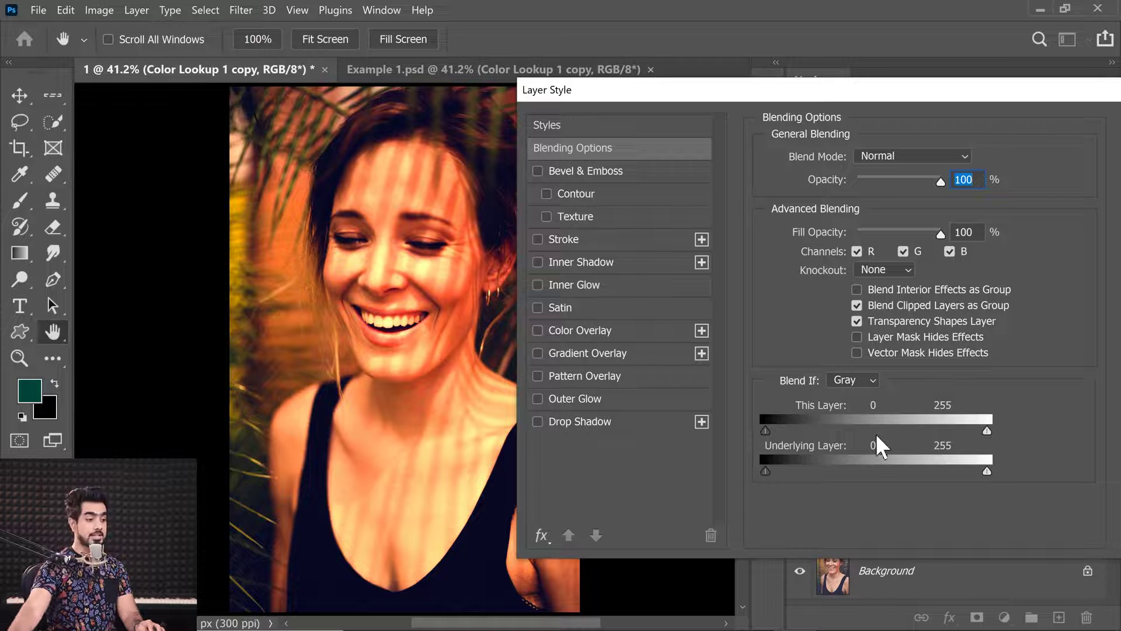
drag(985, 471, 642, 474)
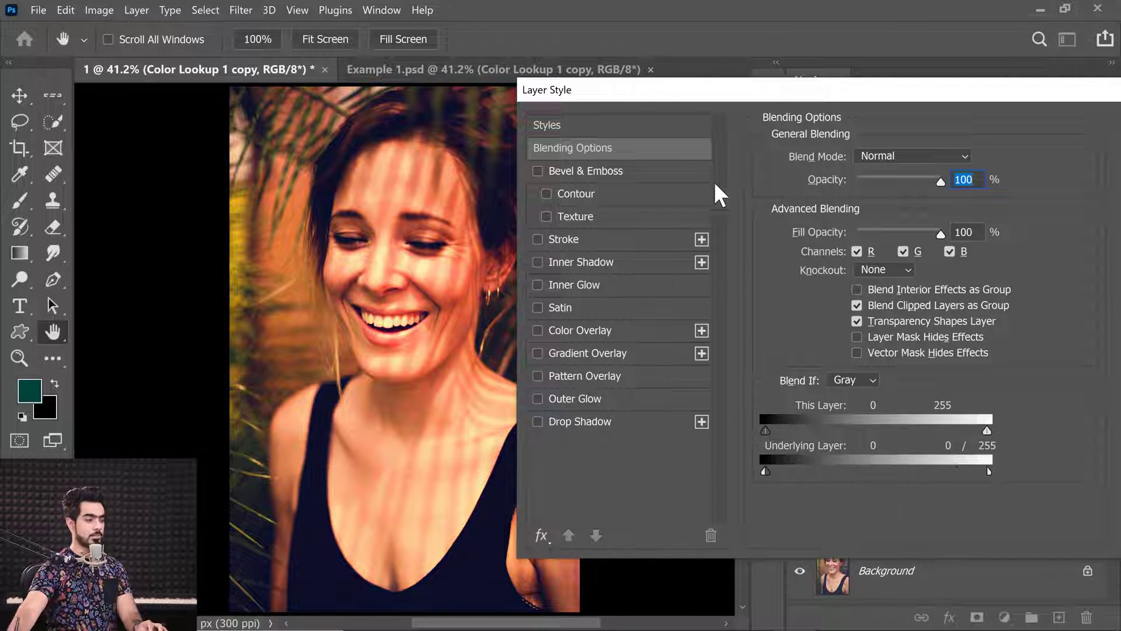
drag(701, 91, 315, 120)
click(840, 158)
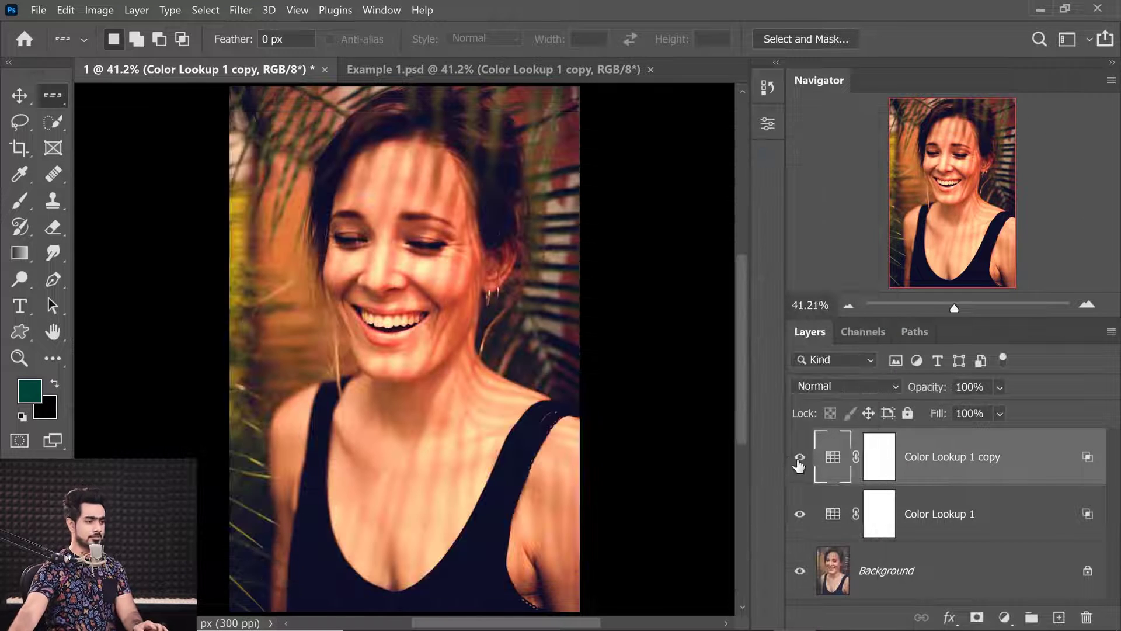
- Set the Color Lookup 1 copy layer's opacity to 50% and compare the grade with the unedited Background
click(800, 458)
click(799, 458)
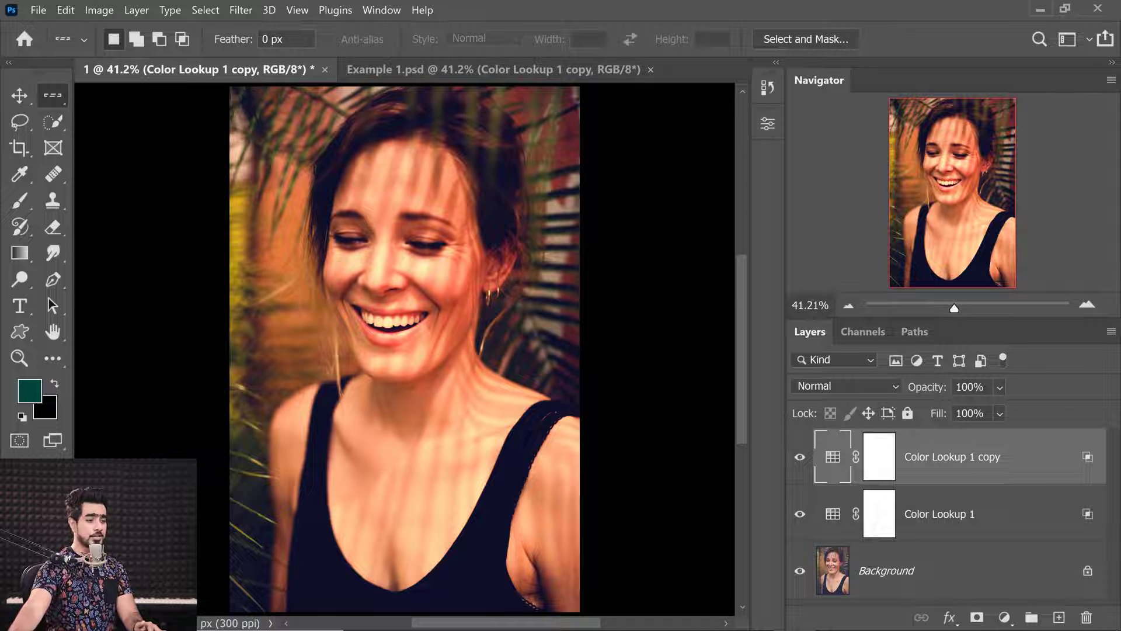
click(962, 387)
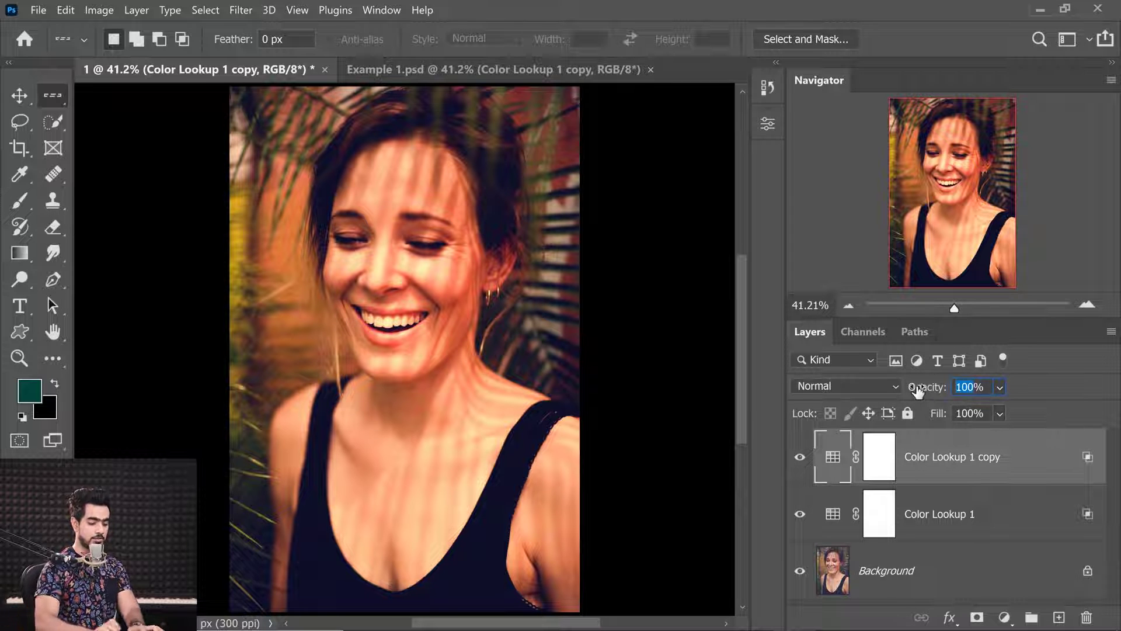
text(50)
key(Return)
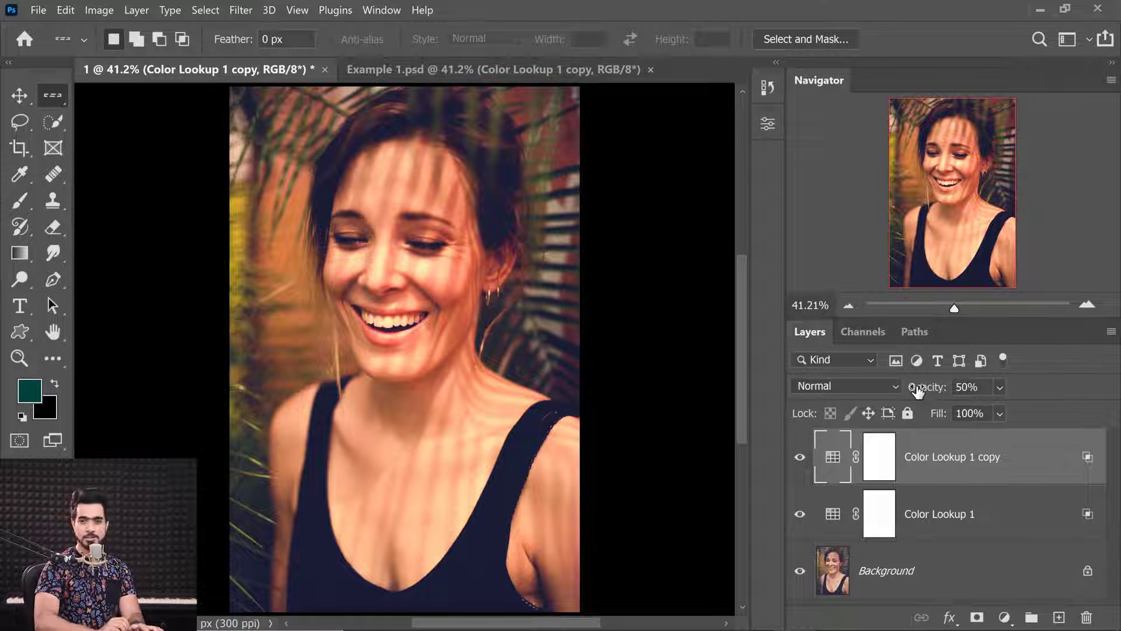
alt+click(800, 571)
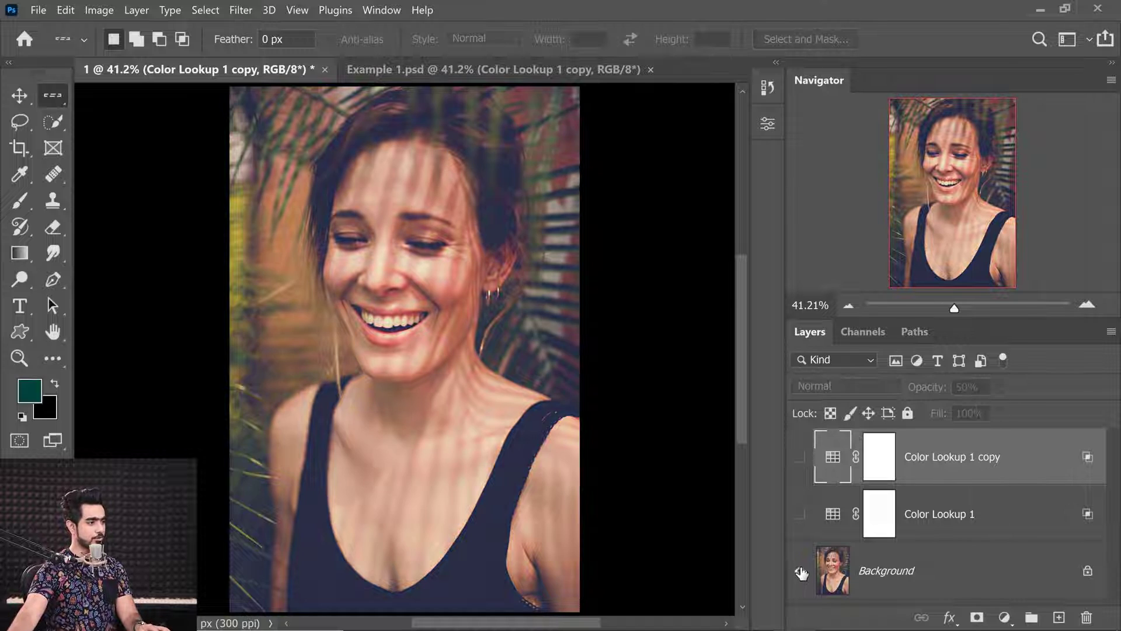
alt+click(800, 571)
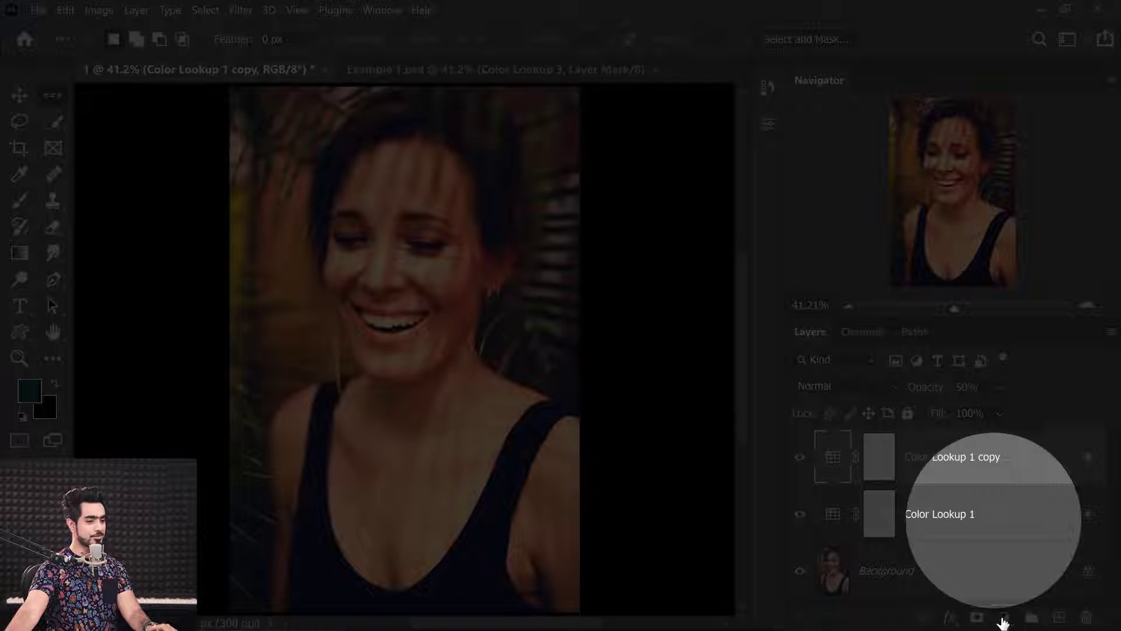
- Add another Color Lookup adjustment layer on top with the Soft_Warming.look 3D LUT
click(1002, 619)
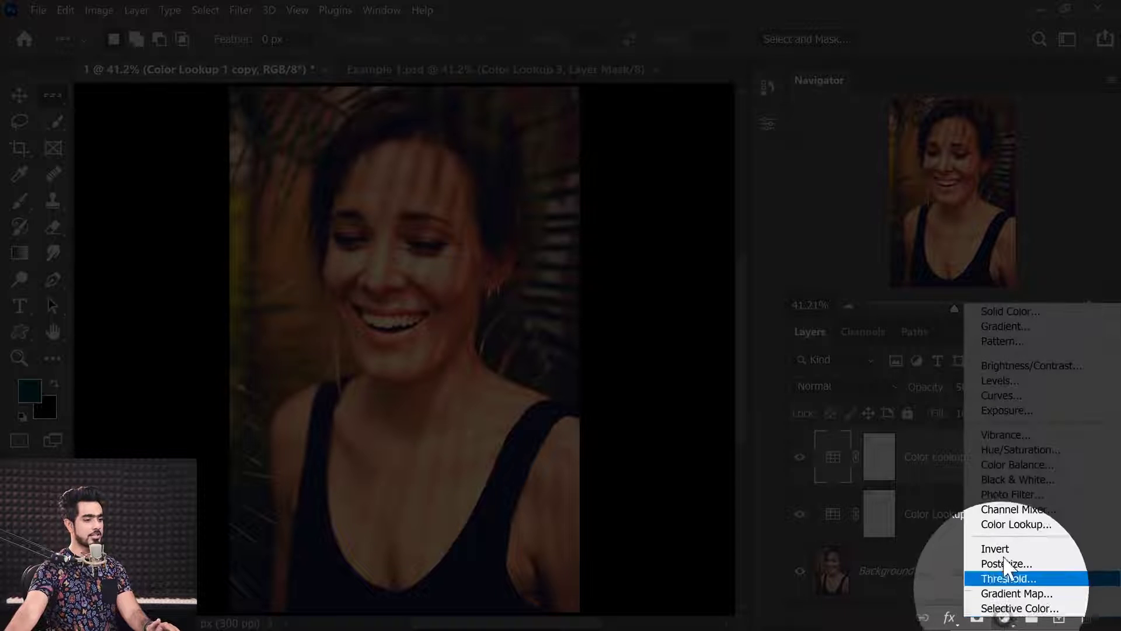
click(1007, 528)
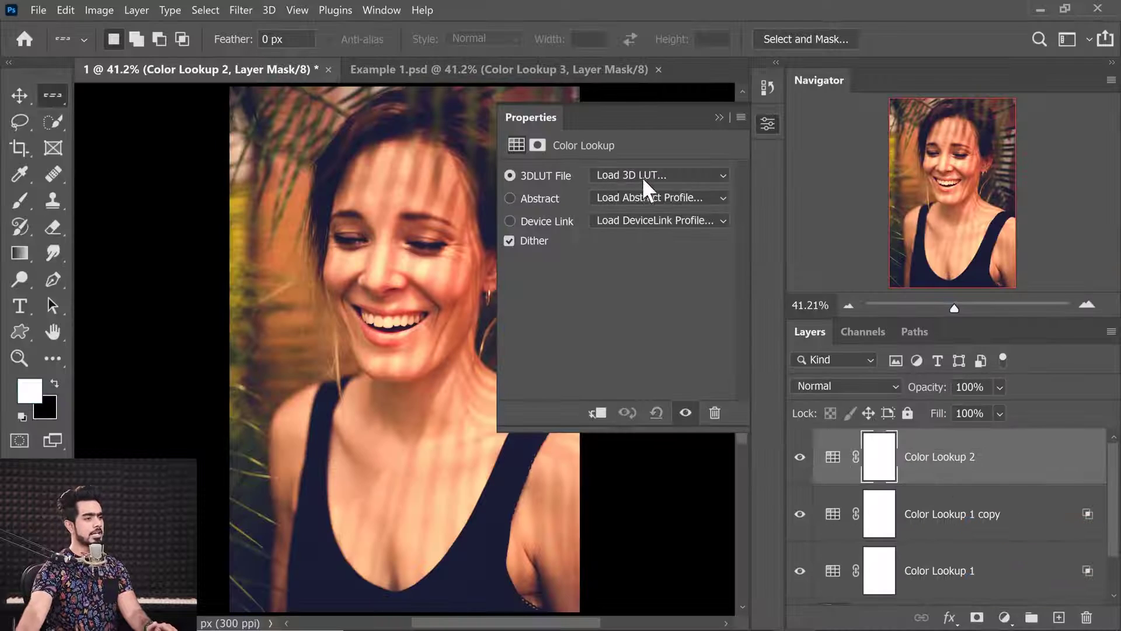
click(642, 176)
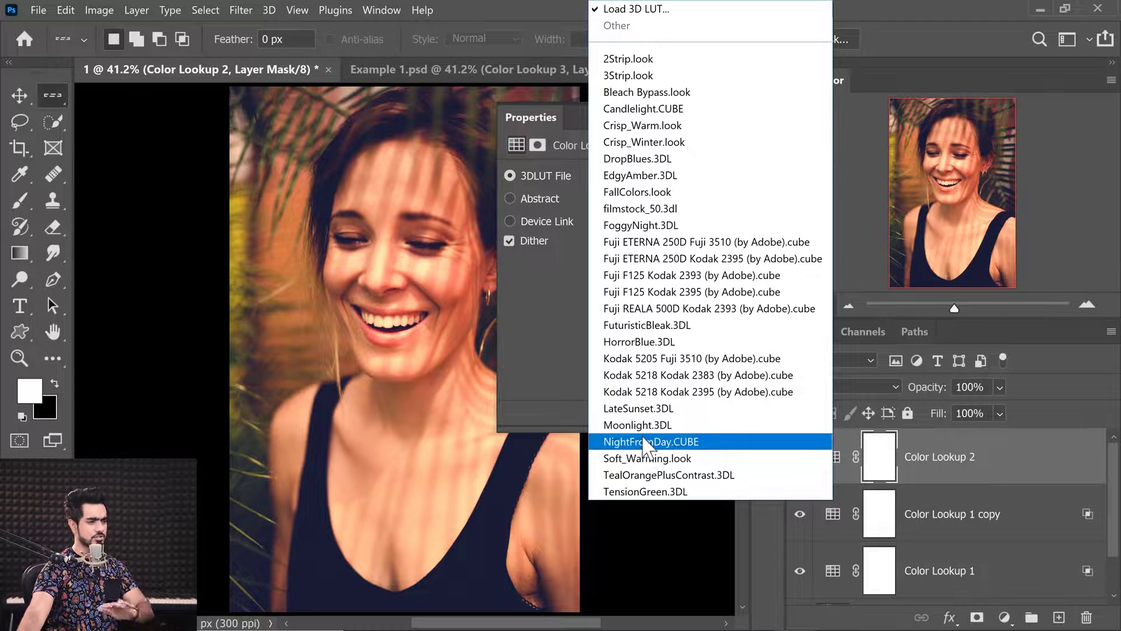
click(645, 456)
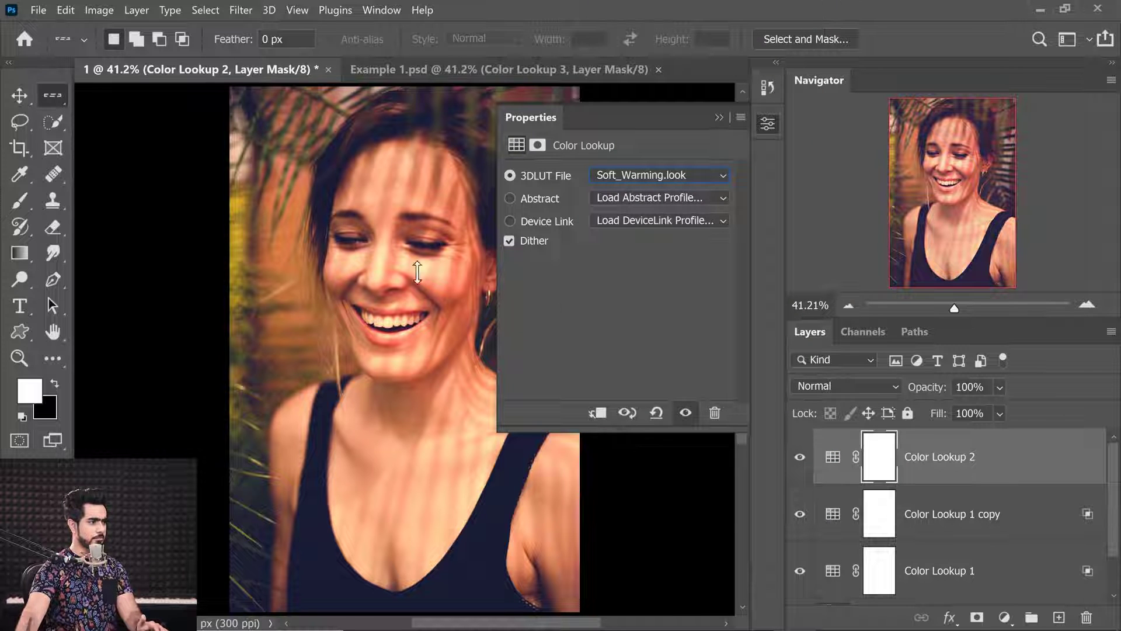
click(718, 117)
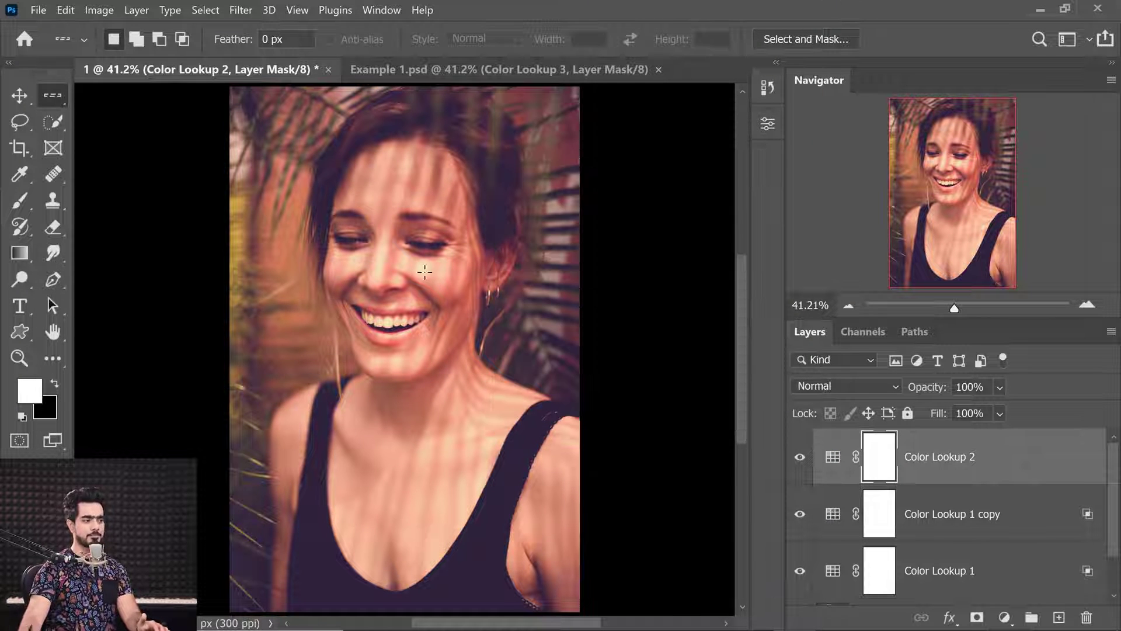
- Compare the portrait with and without the Color Lookup 2 layer and set that layer's opacity to 45%
click(799, 457)
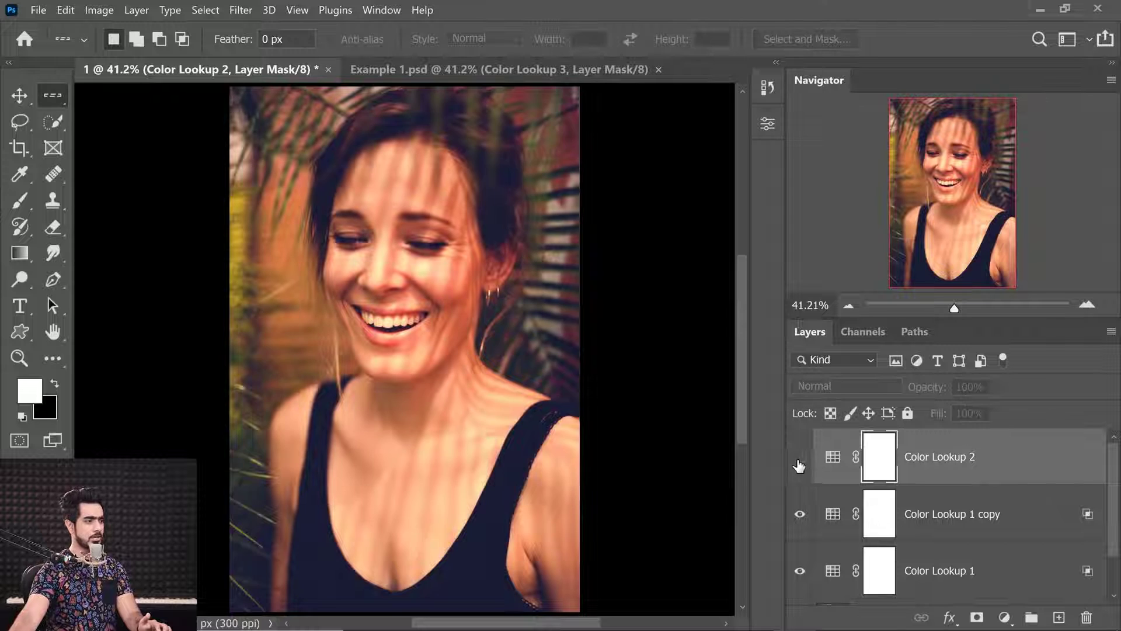
click(799, 456)
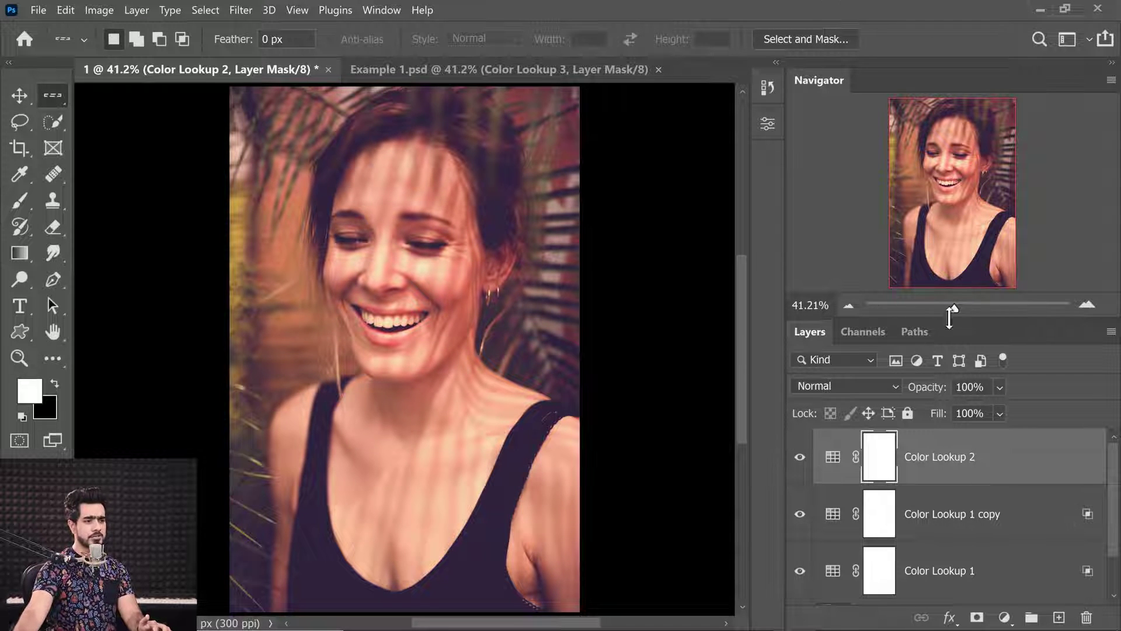
drag(932, 394, 906, 396)
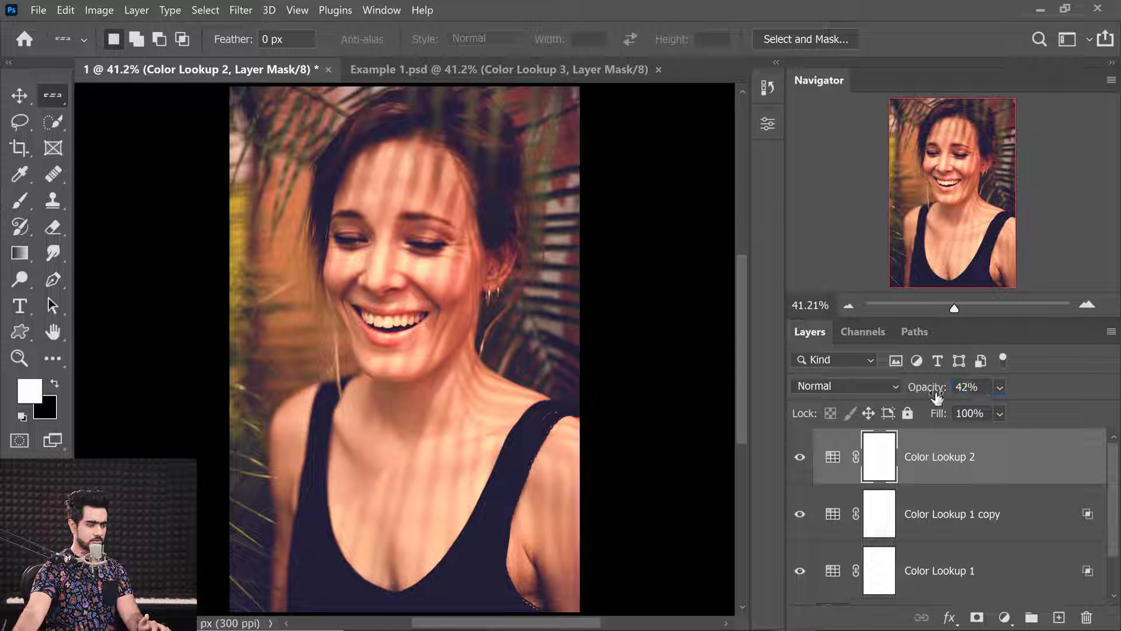
click(903, 386)
text(45)
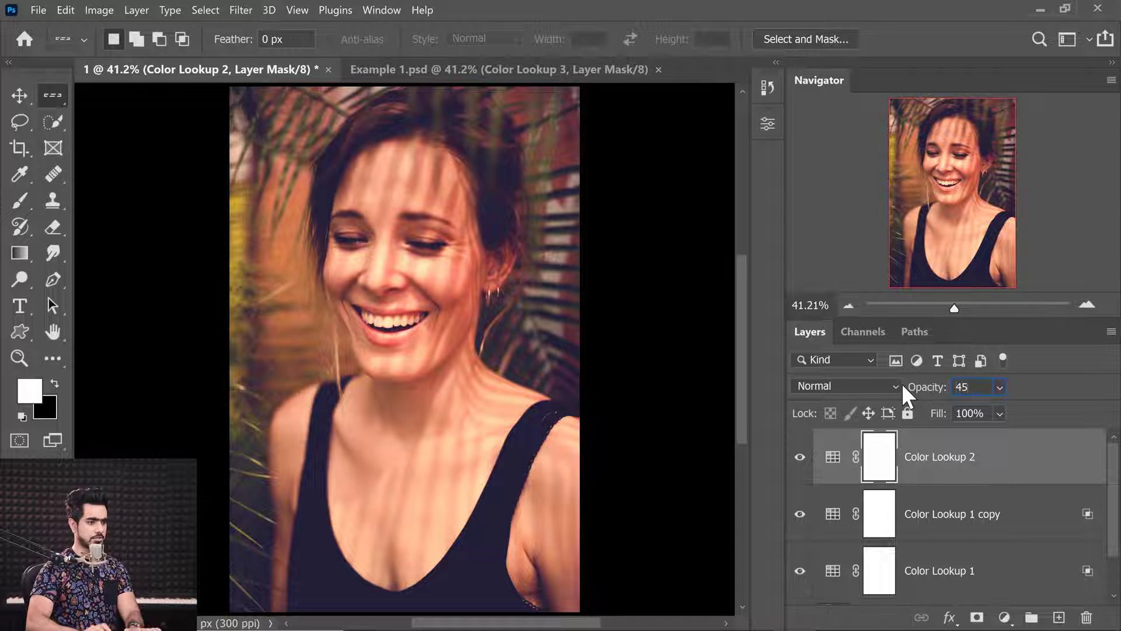
key(Return)
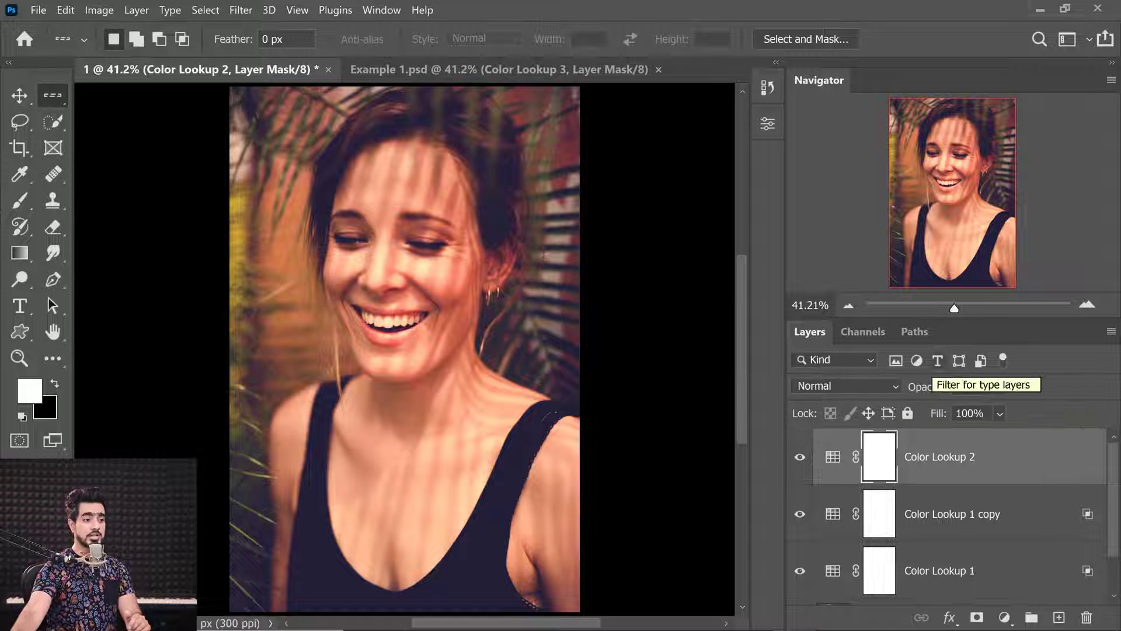
- Try slightly different opacity values on the Color Lookup 2 layer and reset it to 45%
click(987, 387)
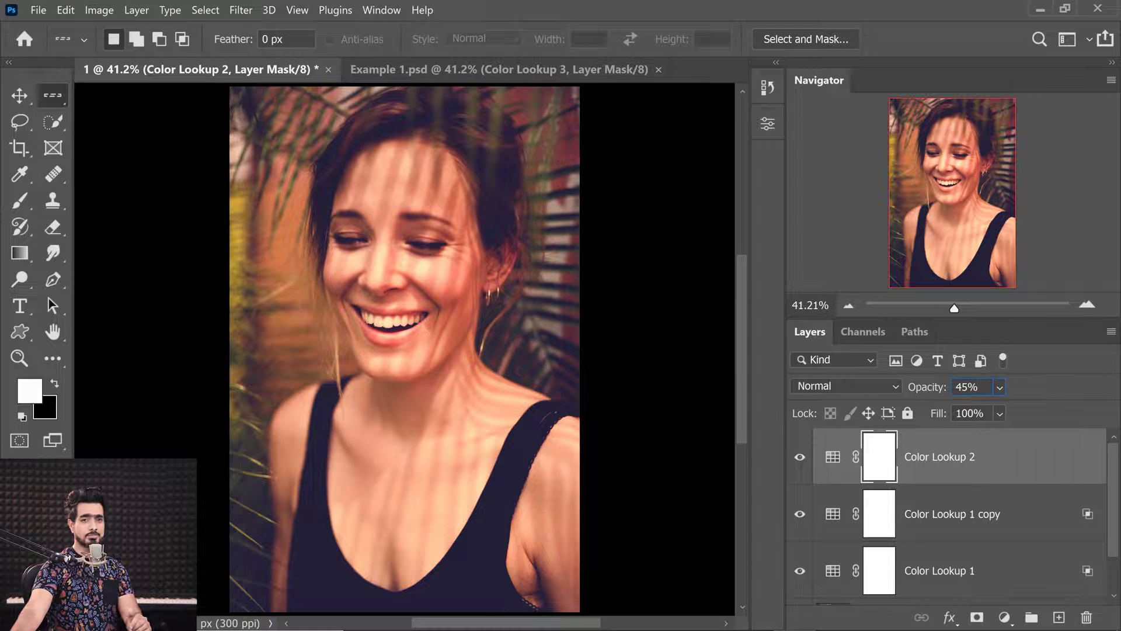
click(999, 387)
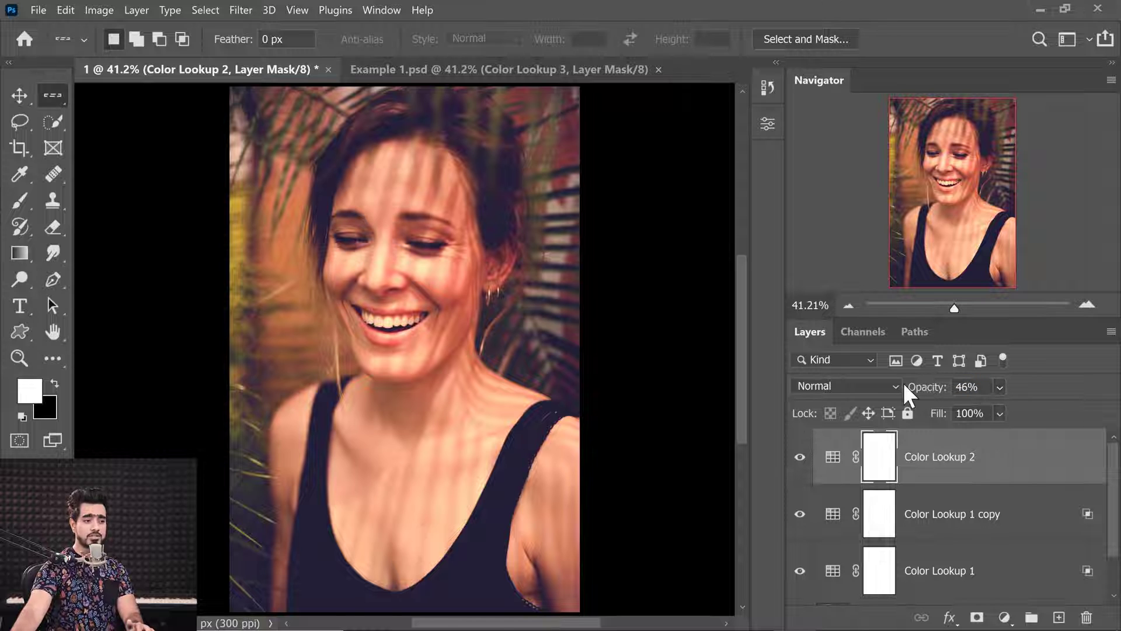
mouse_move(929, 388)
mouse_down()
mouse_move(886, 396)
mouse_move(914, 395)
mouse_up()
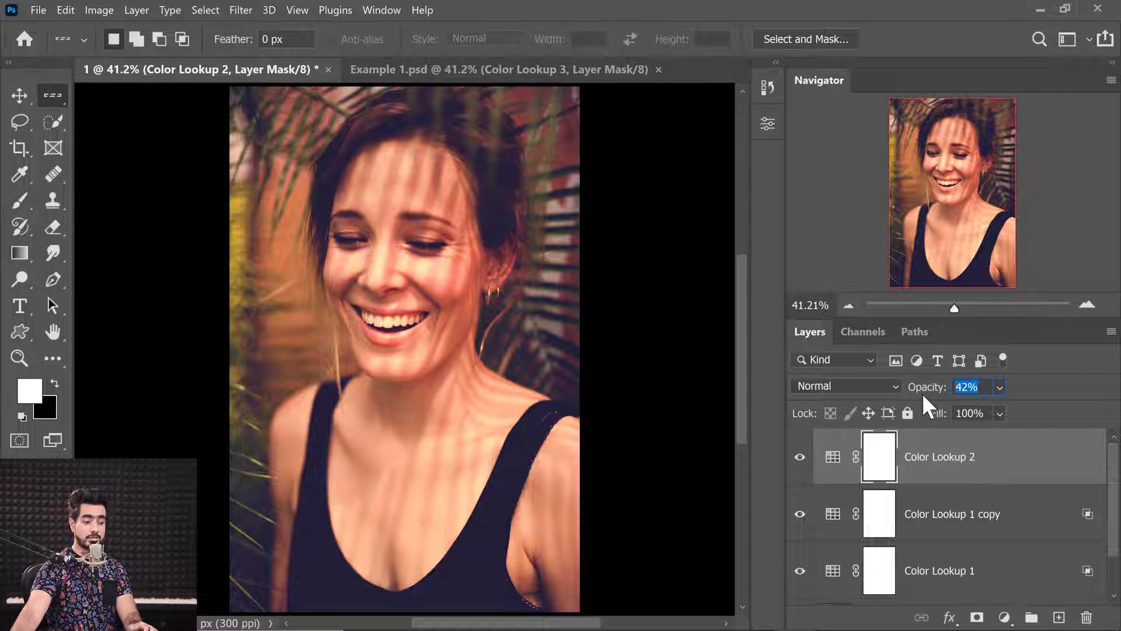
text(45)
key(Return)
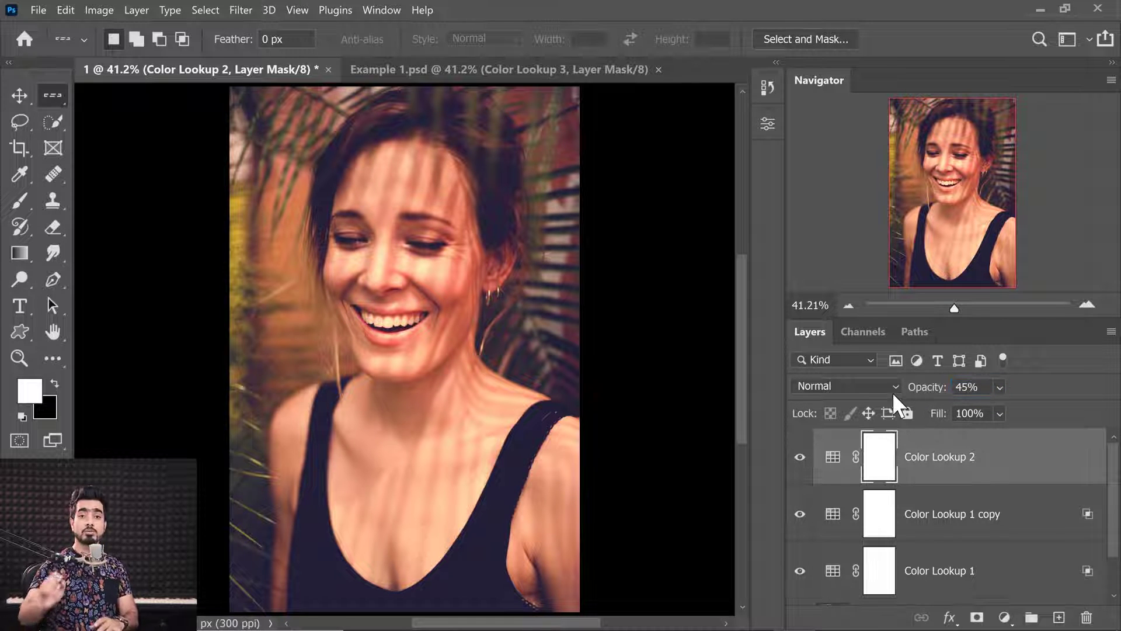
- Test Color Lookup 2 at 50%, 40% and 39% opacity, and return it to 45%
mouse_move(921, 393)
mouse_down()
mouse_move(935, 388)
mouse_move(691, 385)
mouse_move(1014, 401)
mouse_move(748, 385)
mouse_move(888, 401)
mouse_move(937, 393)
mouse_move(922, 395)
mouse_up()
key(alt+shift)
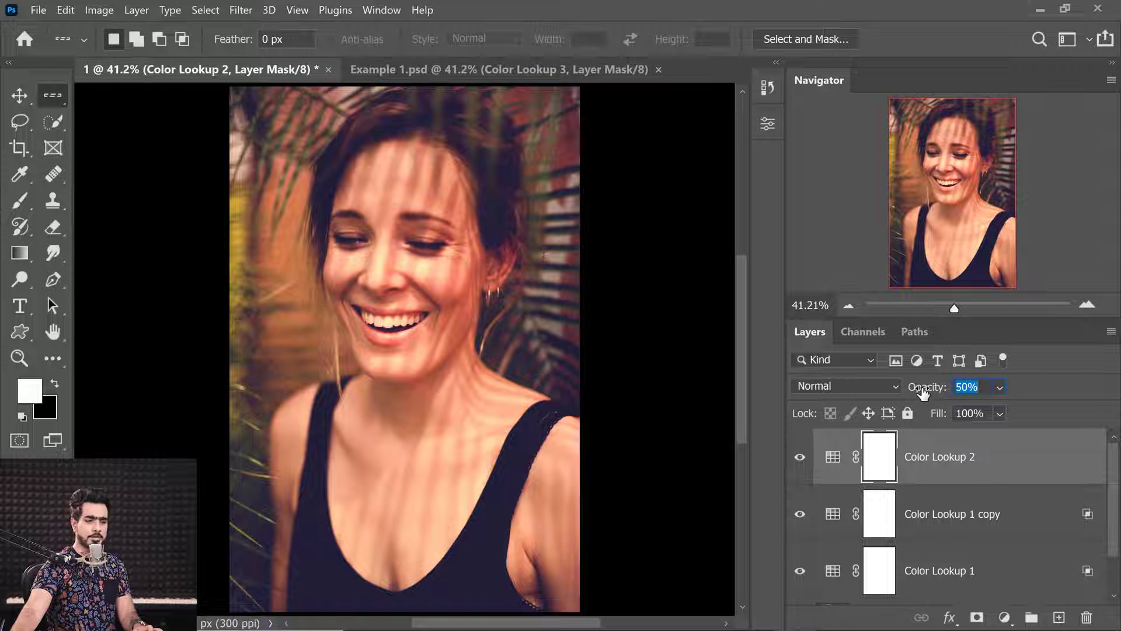
drag(923, 393, 921, 394)
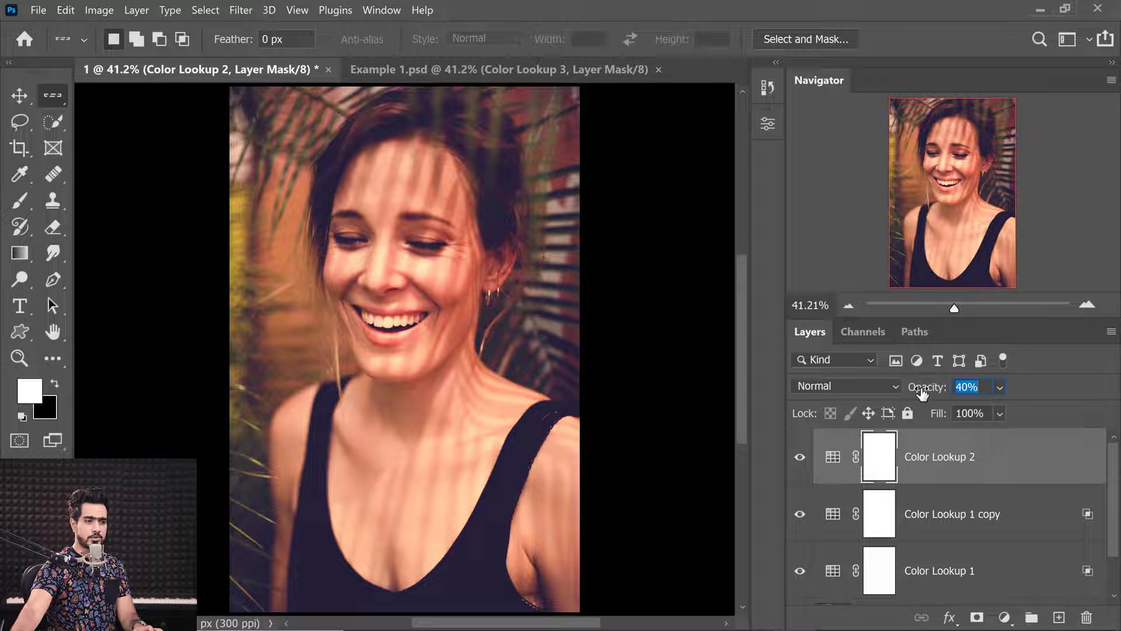
key(alt+shift)
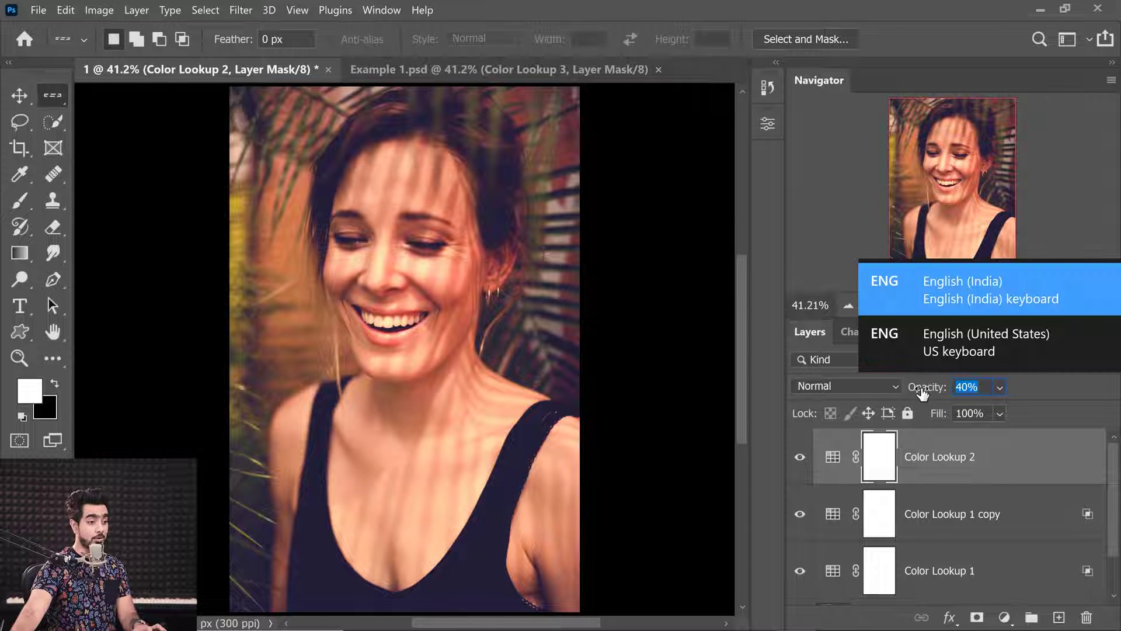
key(Down)
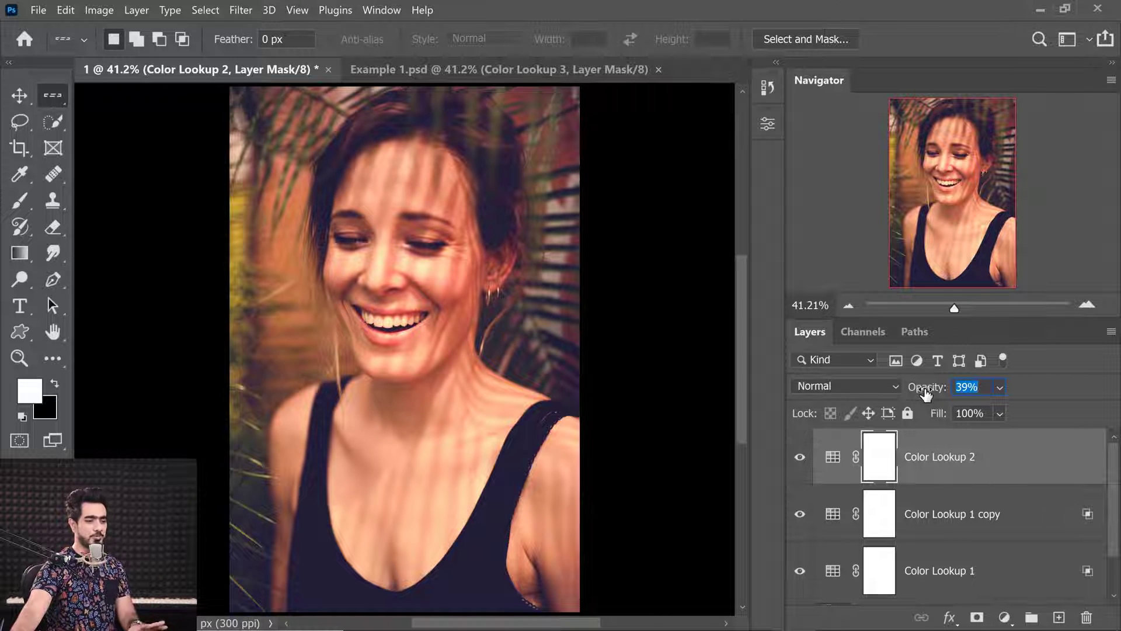
key(Up)
drag(934, 393, 973, 400)
click(833, 456)
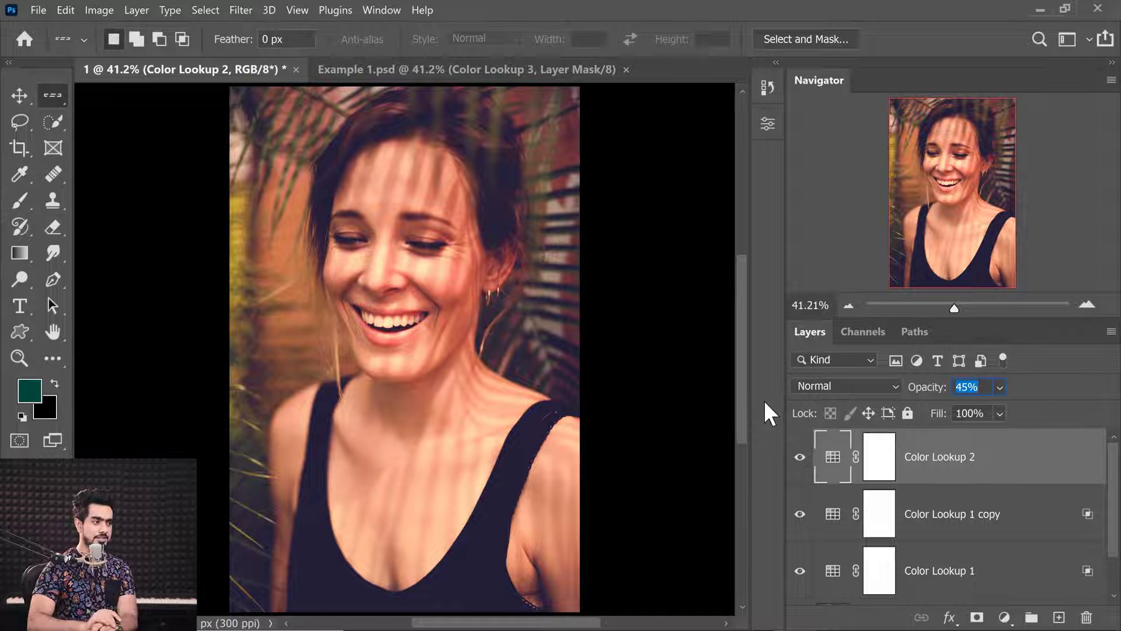
- Add another Color Lookup adjustment layer on top with the Candlelight.CUBE 3D LUT
click(1005, 618)
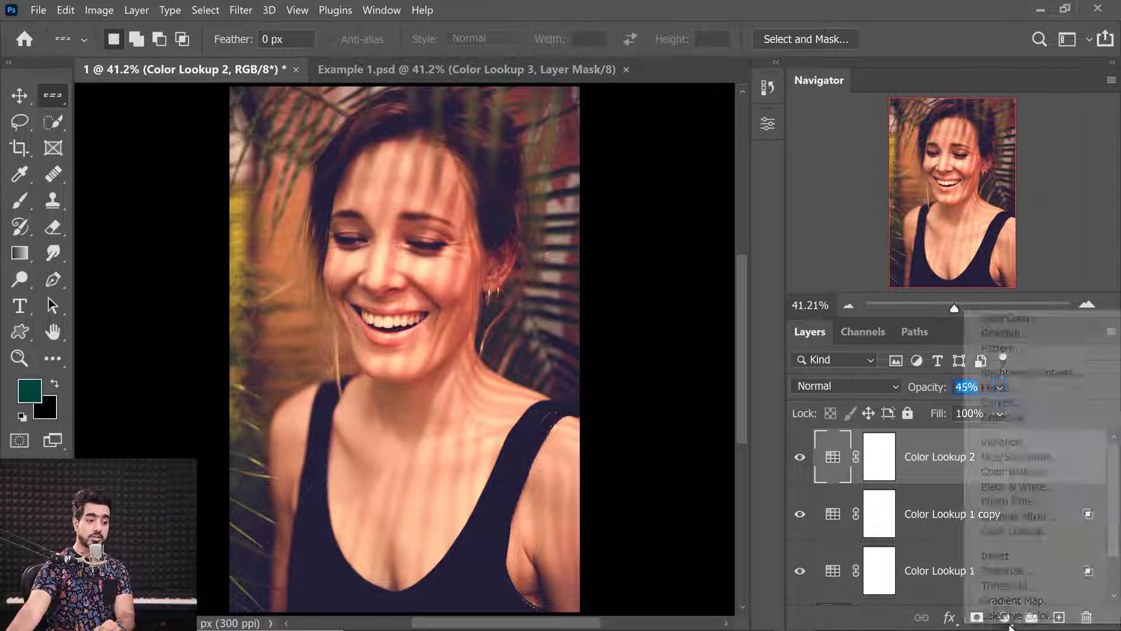
click(1002, 530)
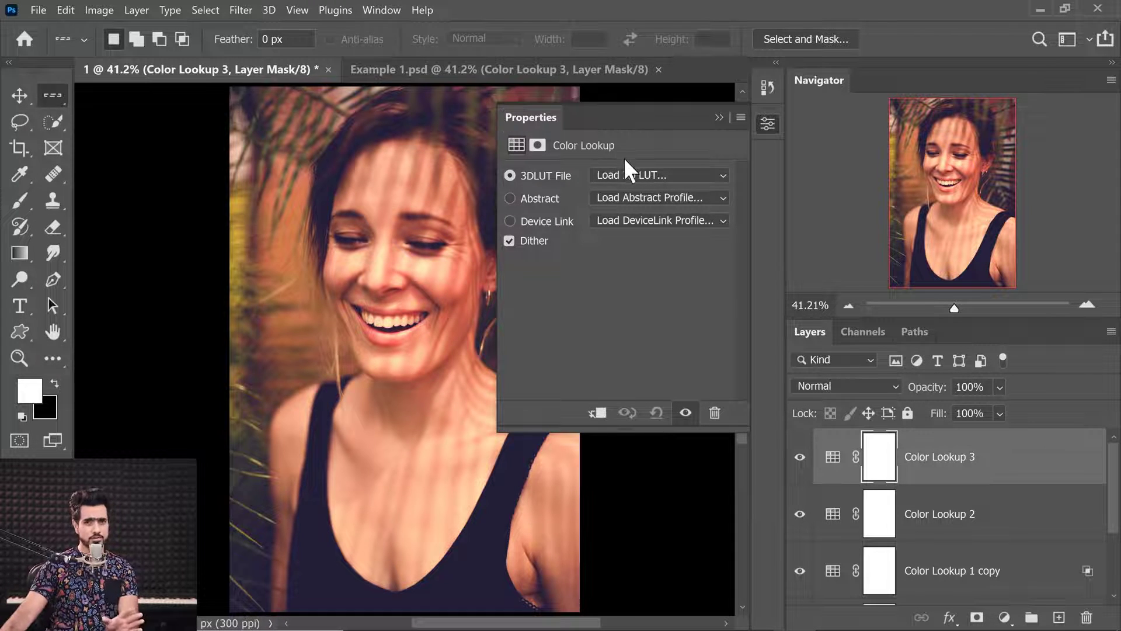
click(650, 174)
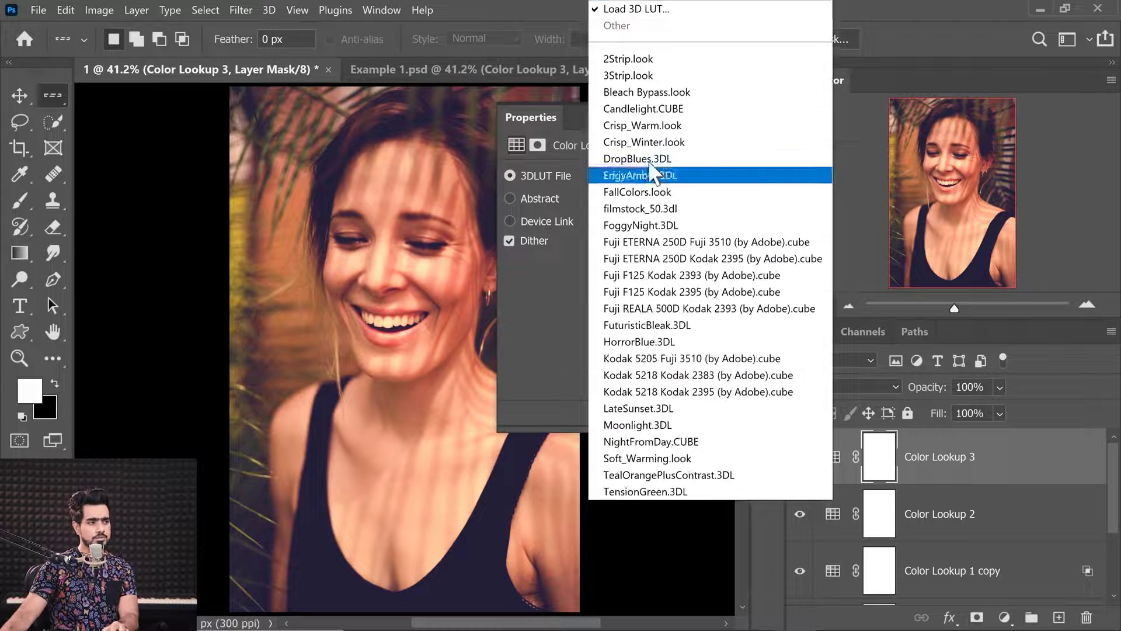
click(642, 106)
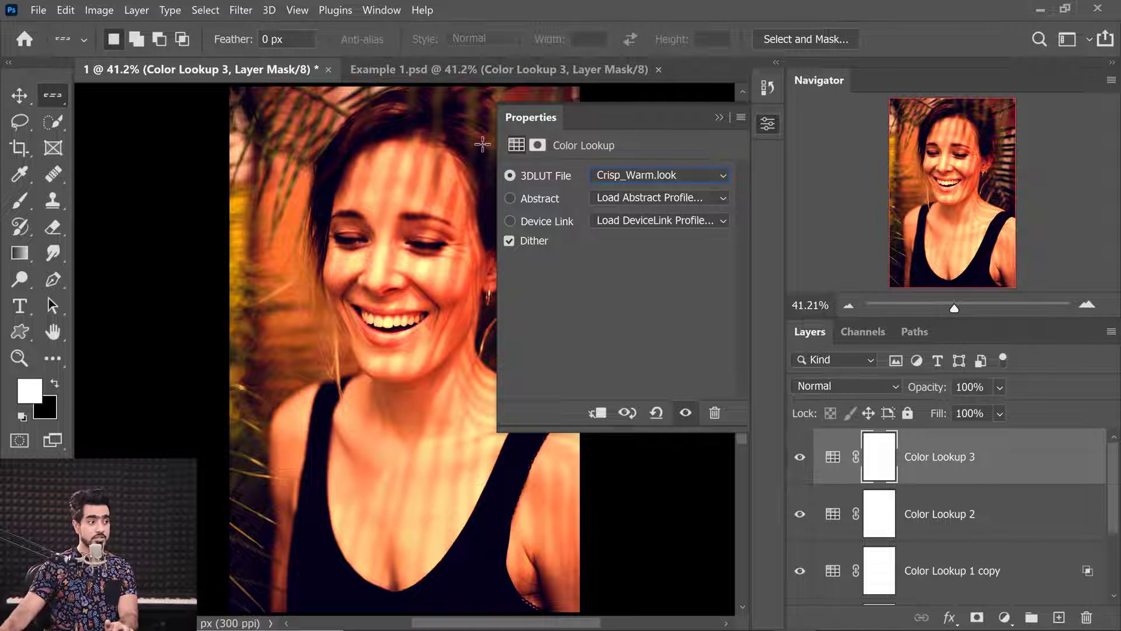
- Try out successive 3D LUTs on the Color Lookup 3 layer and settle on FuturisticBleak.3DL
key(Down)
key(Down)
key(Down)
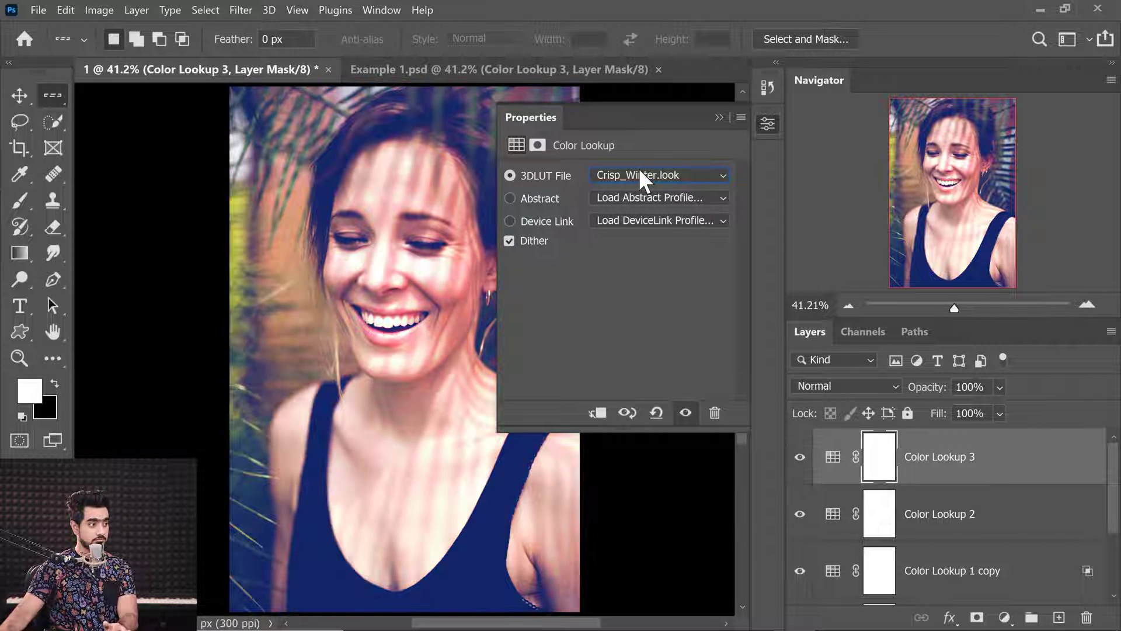
key(Down)
key(Down)
key(Down)
key(Down)
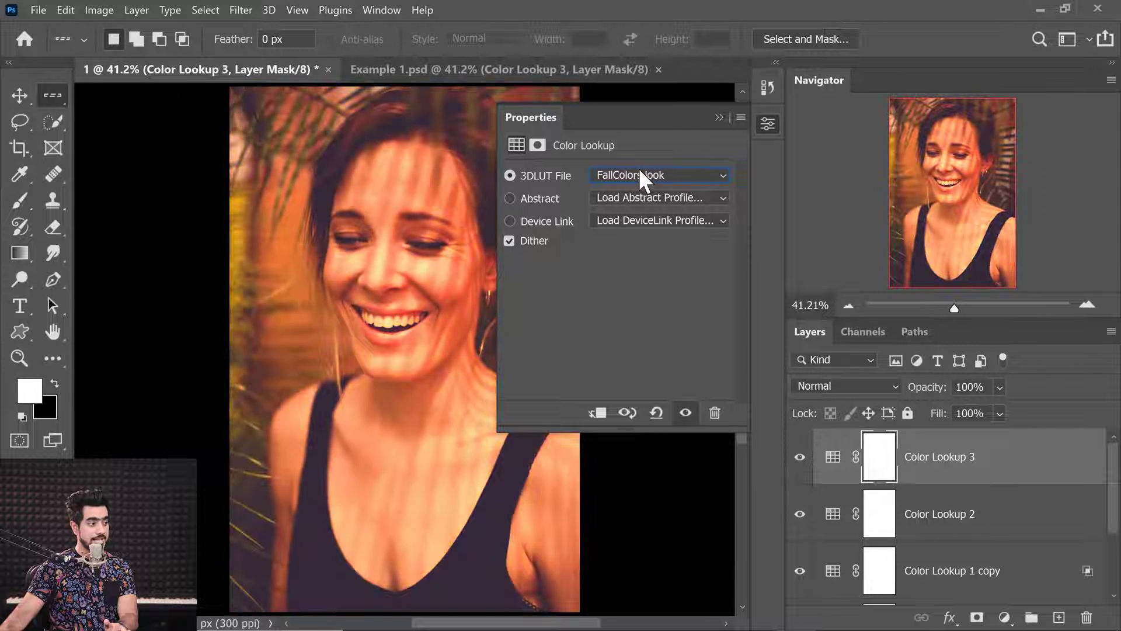
key(Down)
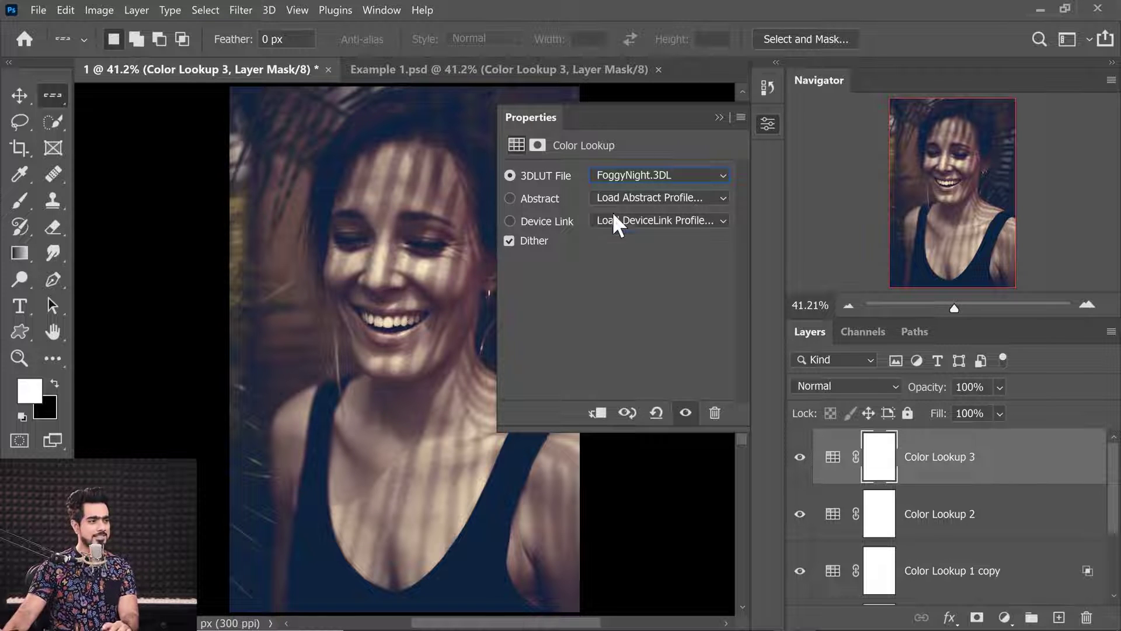
key(Down)
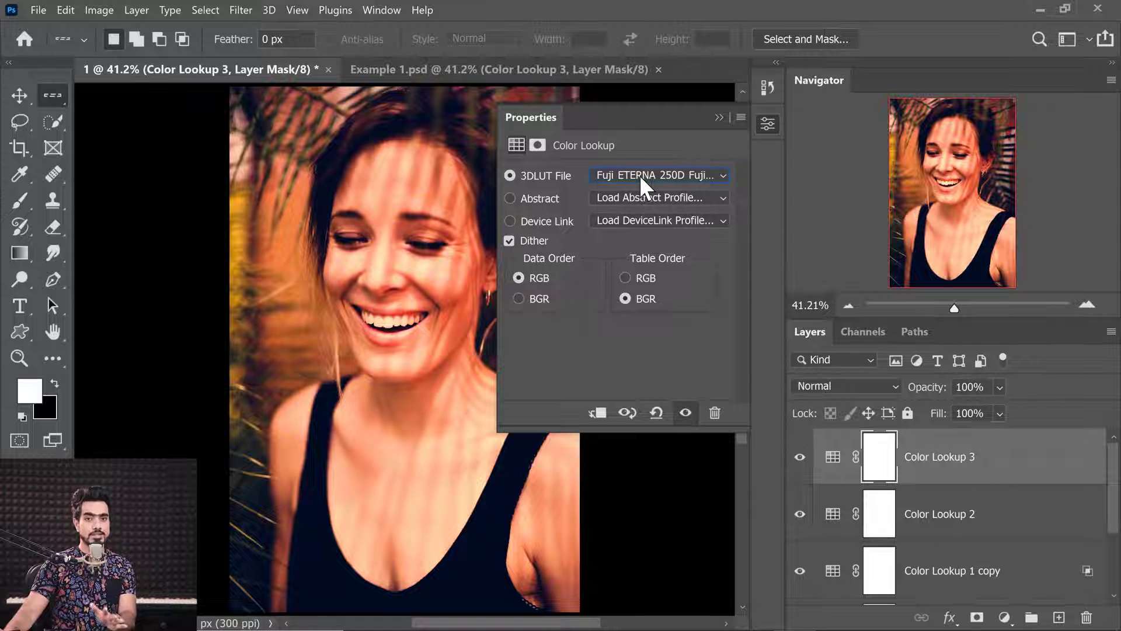
key(Down)
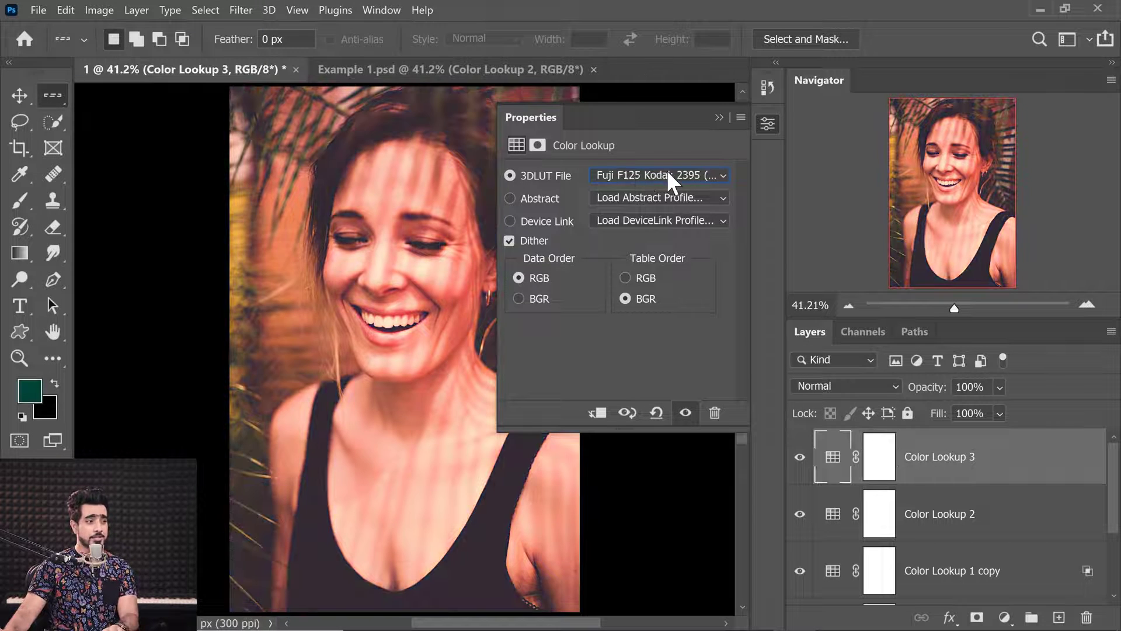
key(Down)
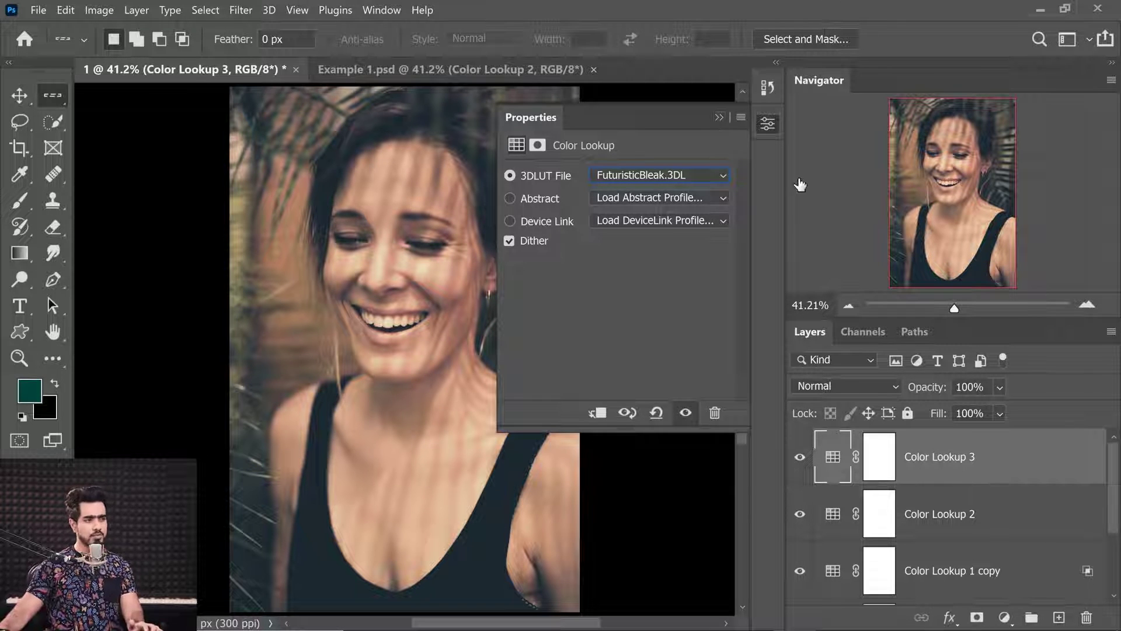
click(718, 118)
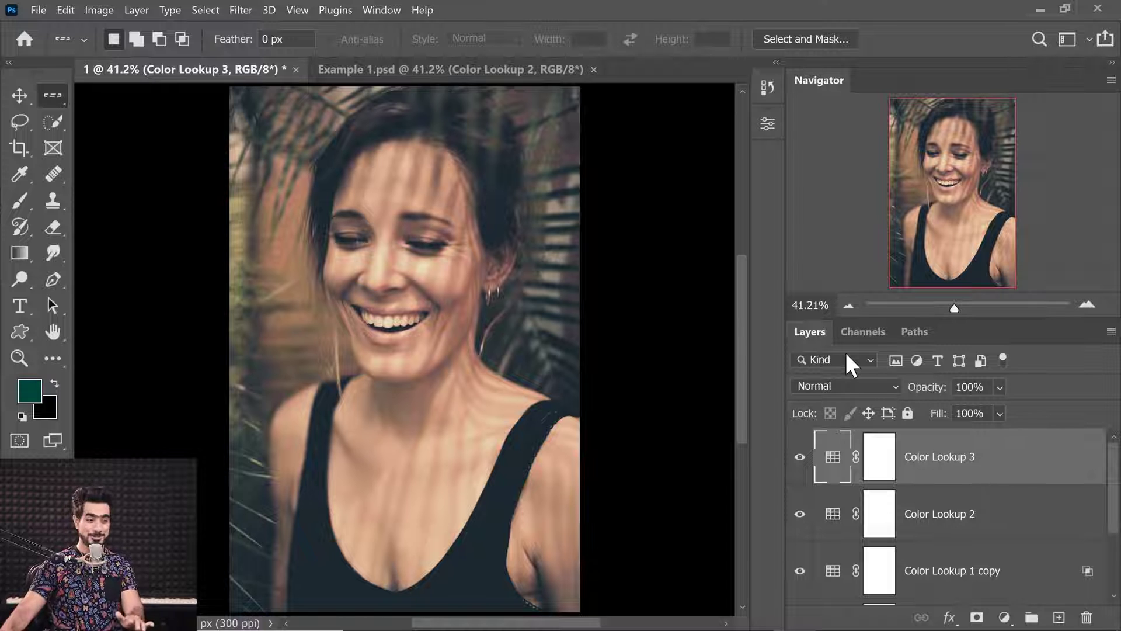
- Set the Color Lookup 3 layer's blend mode to Luminosity, compare the portrait with and without it, and review its LUT settings
click(865, 383)
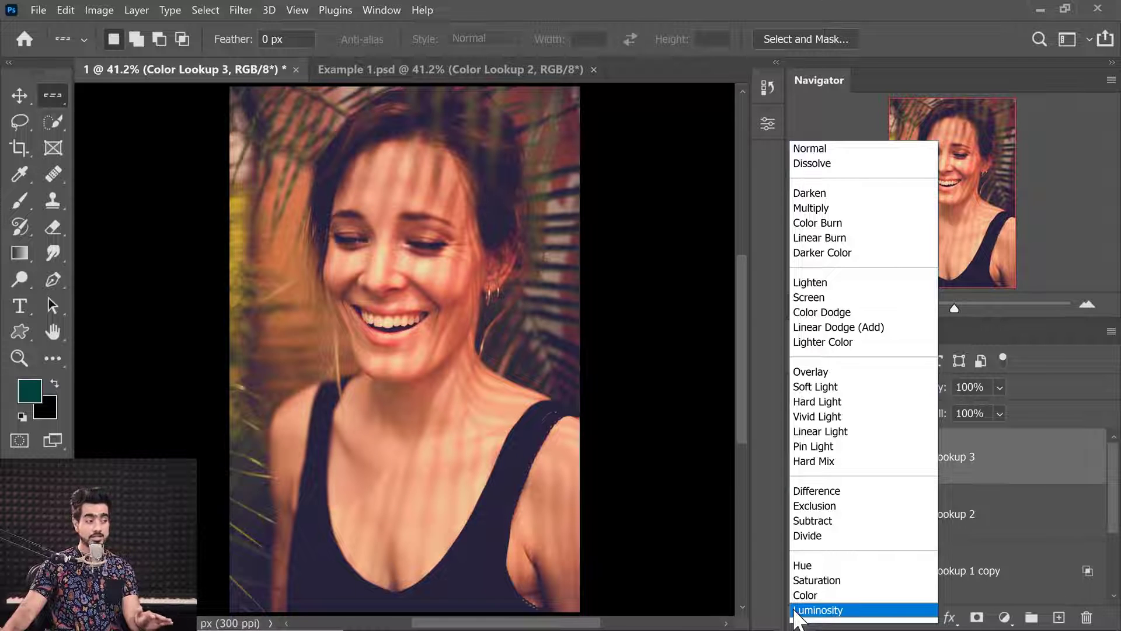
click(795, 611)
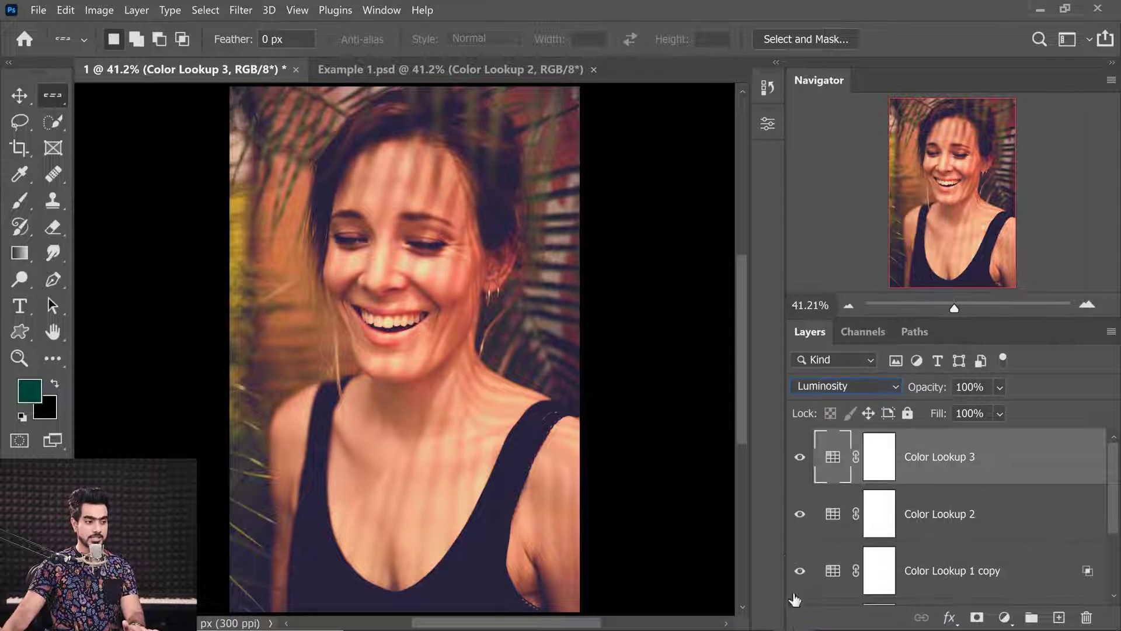
click(799, 456)
click(799, 457)
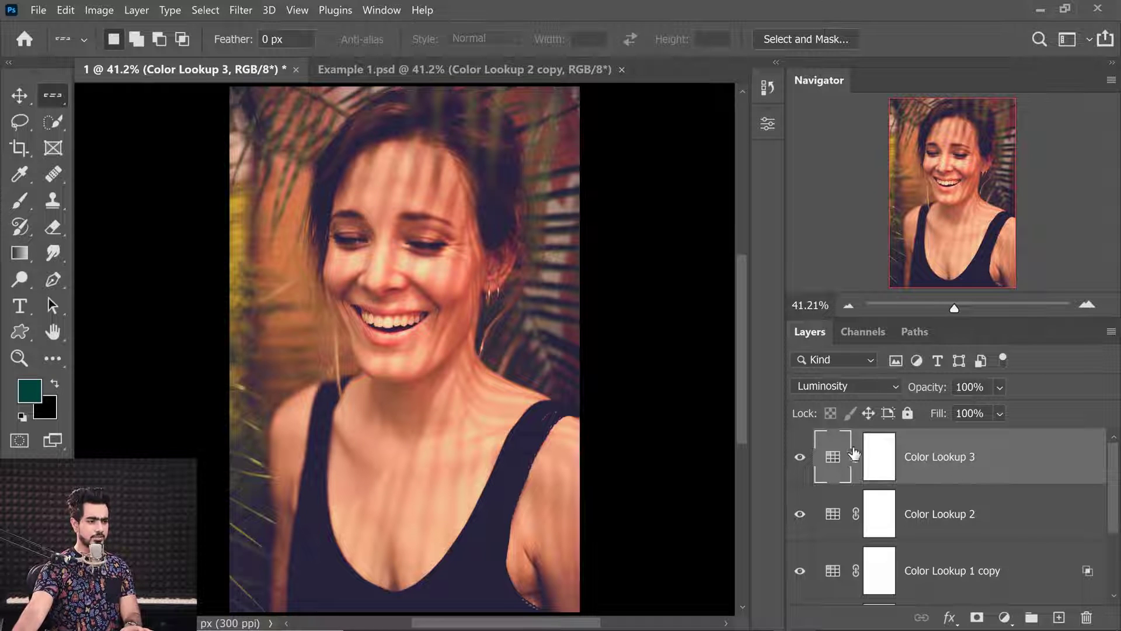
double_click(833, 459)
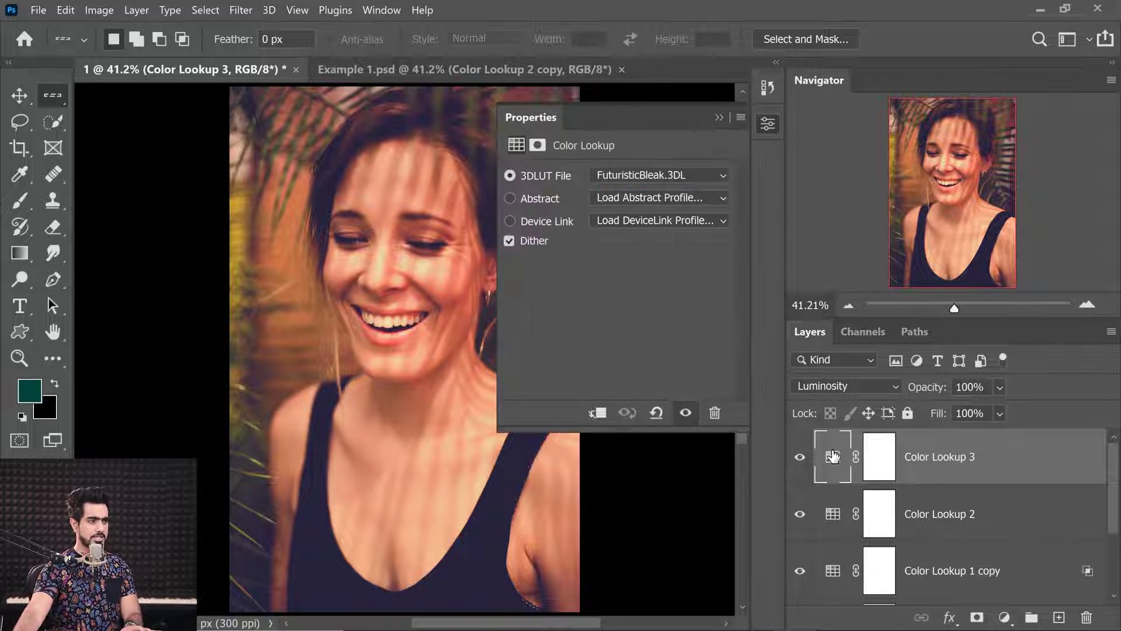
click(719, 117)
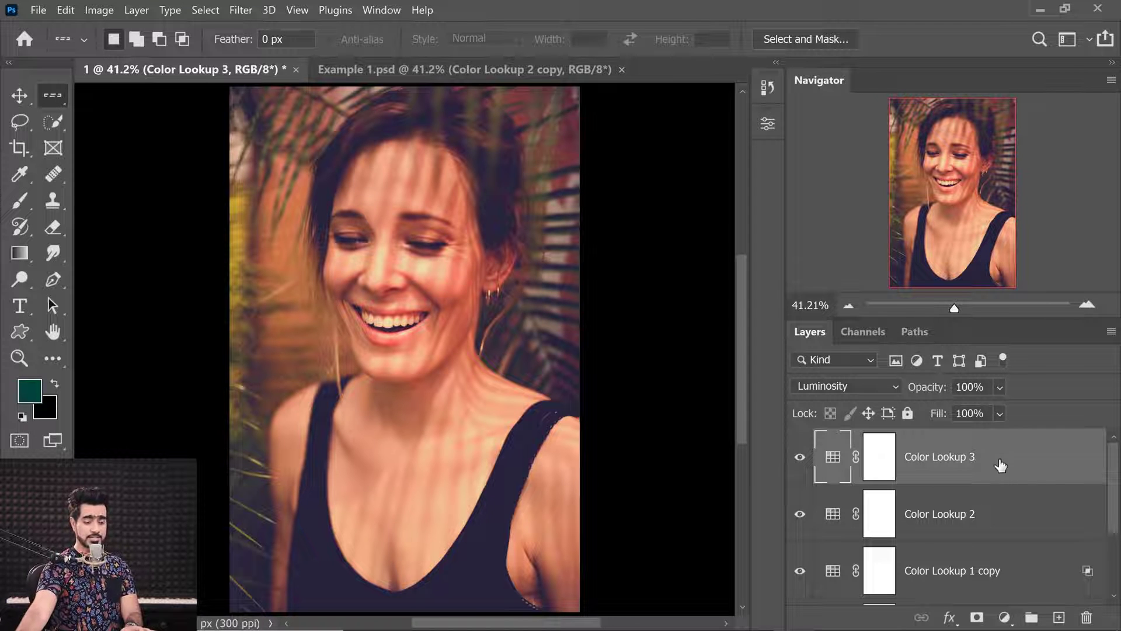
- Duplicate the Color Lookup 3 layer and set the copy to Normal blend mode at 25% opacity
key(ctrl+j)
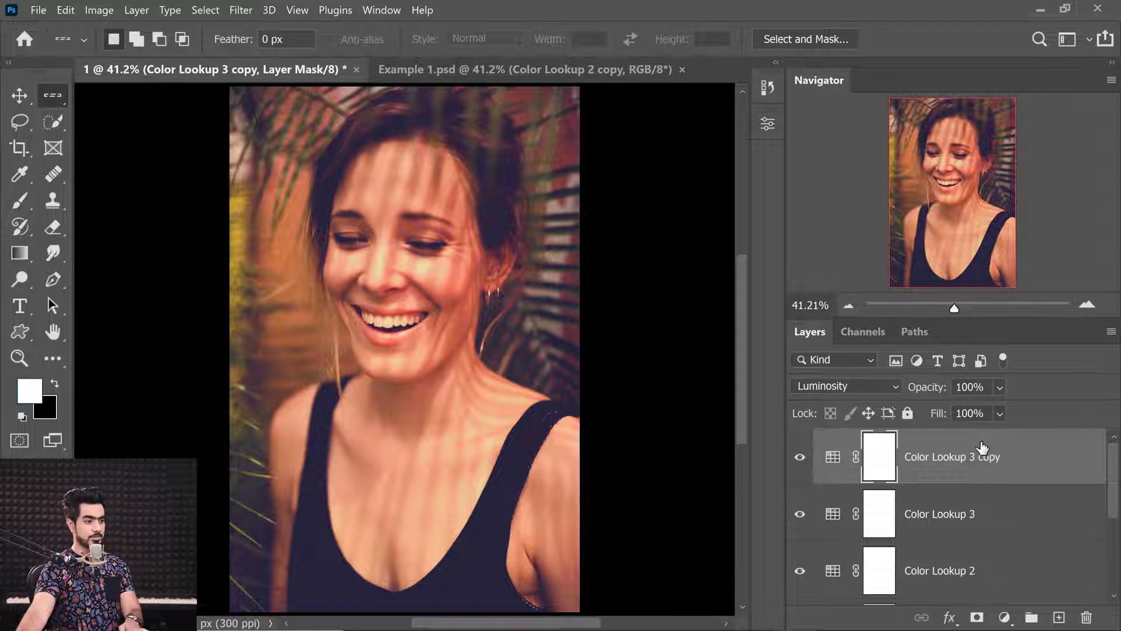
click(853, 383)
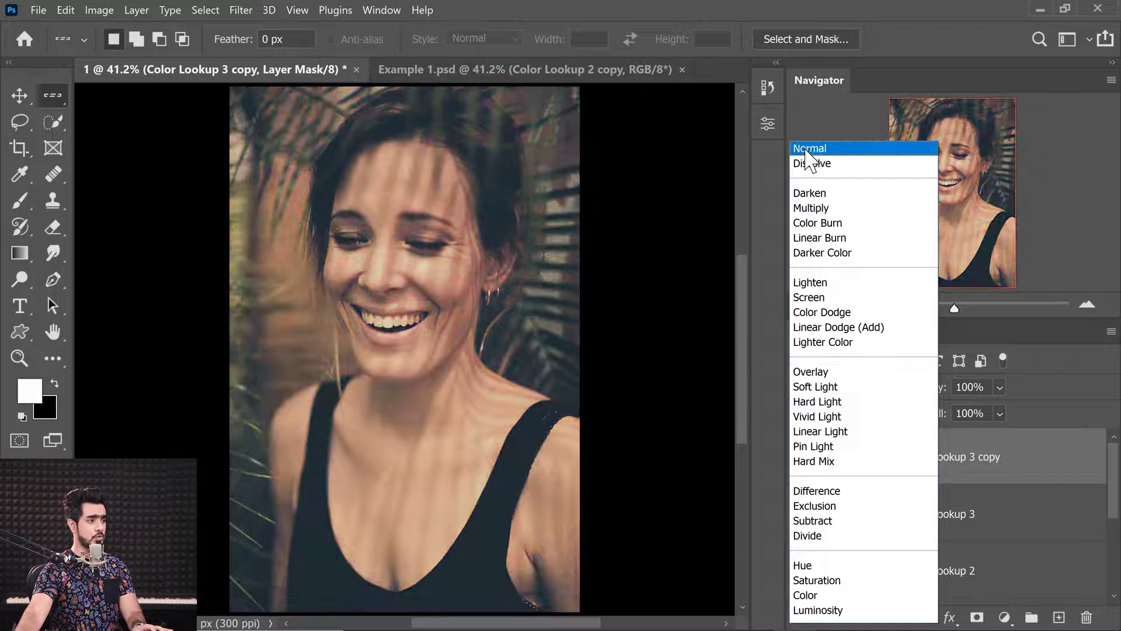
click(812, 150)
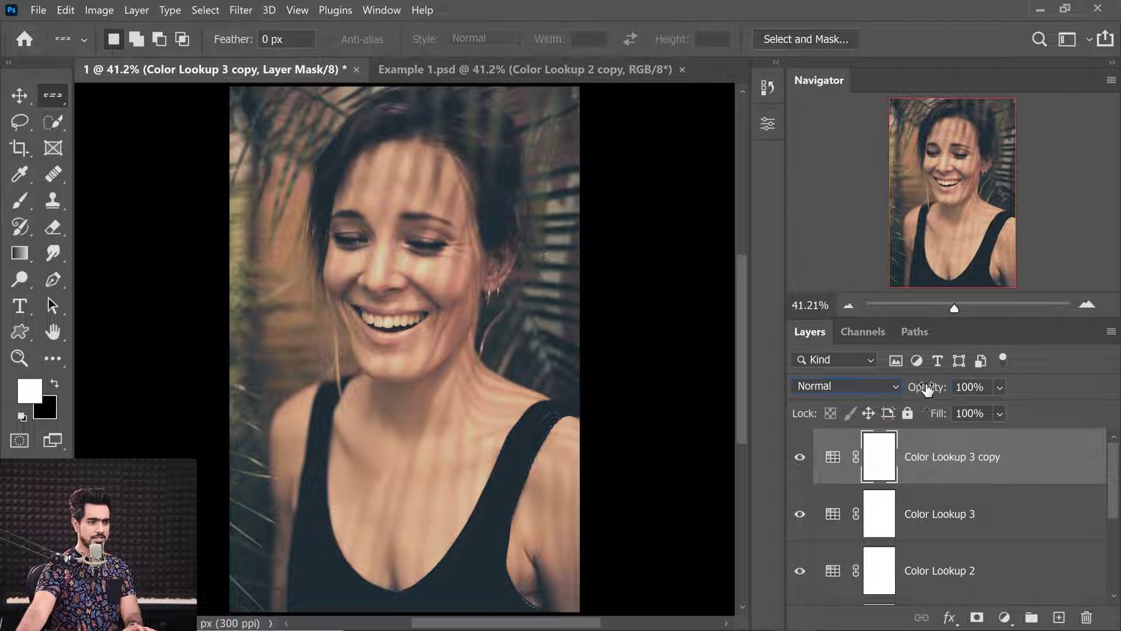
drag(921, 388, 1075, 387)
drag(1112, 485, 1113, 565)
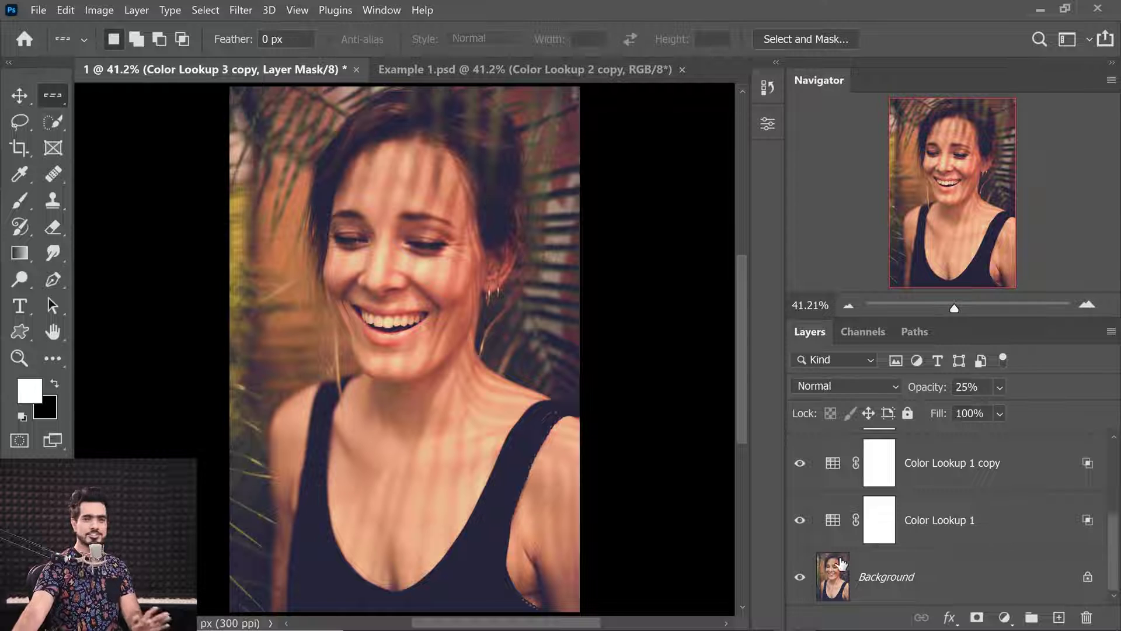
drag(1113, 555, 1112, 485)
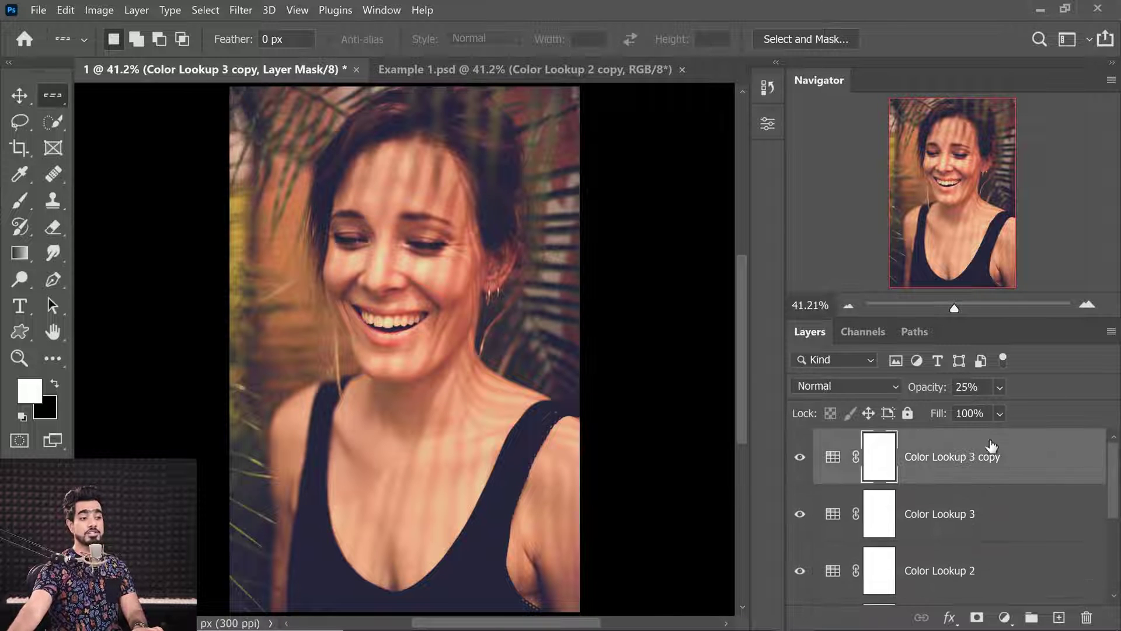
- Group all the Color Lookup adjustment layers and set the group's opacity to 65%
scroll(1097, 525, down, 5)
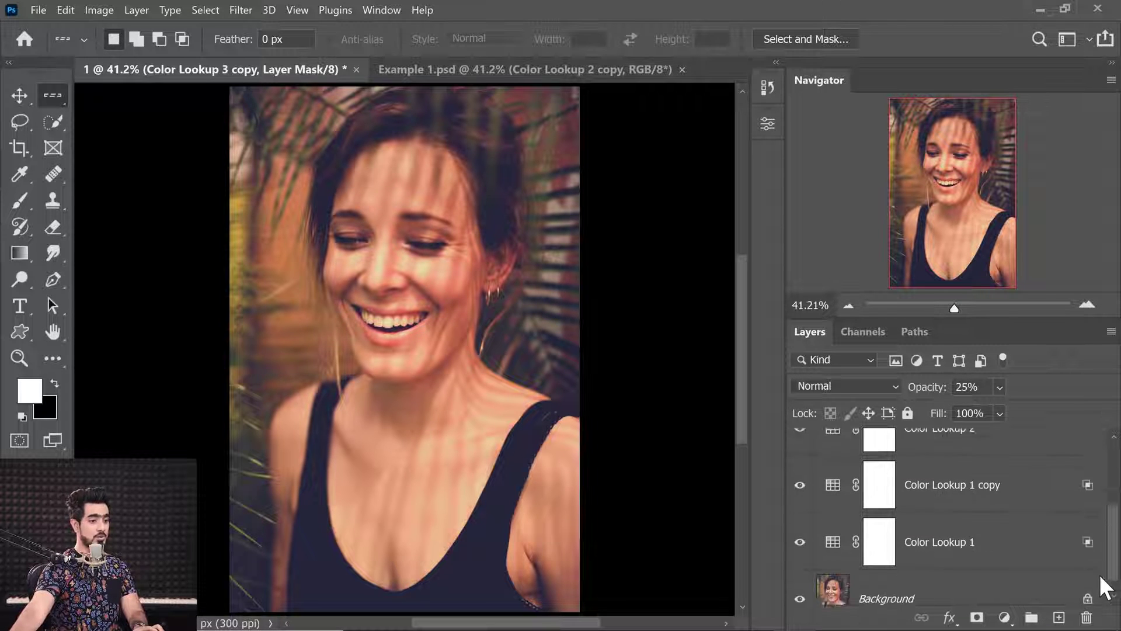
shift+click(984, 522)
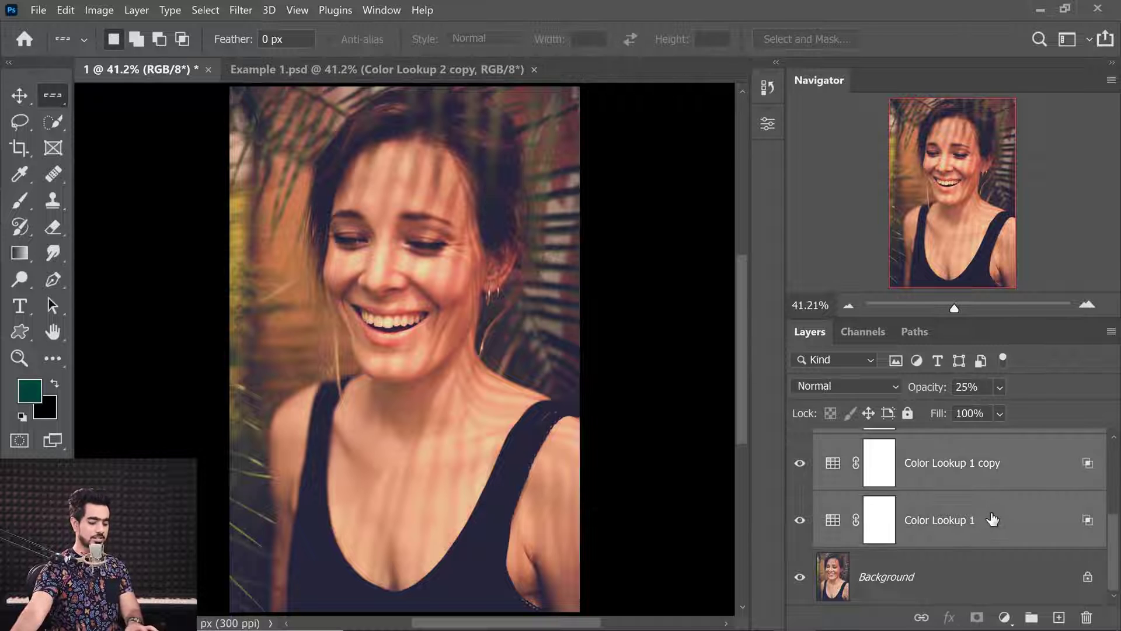
key(ctrl+g)
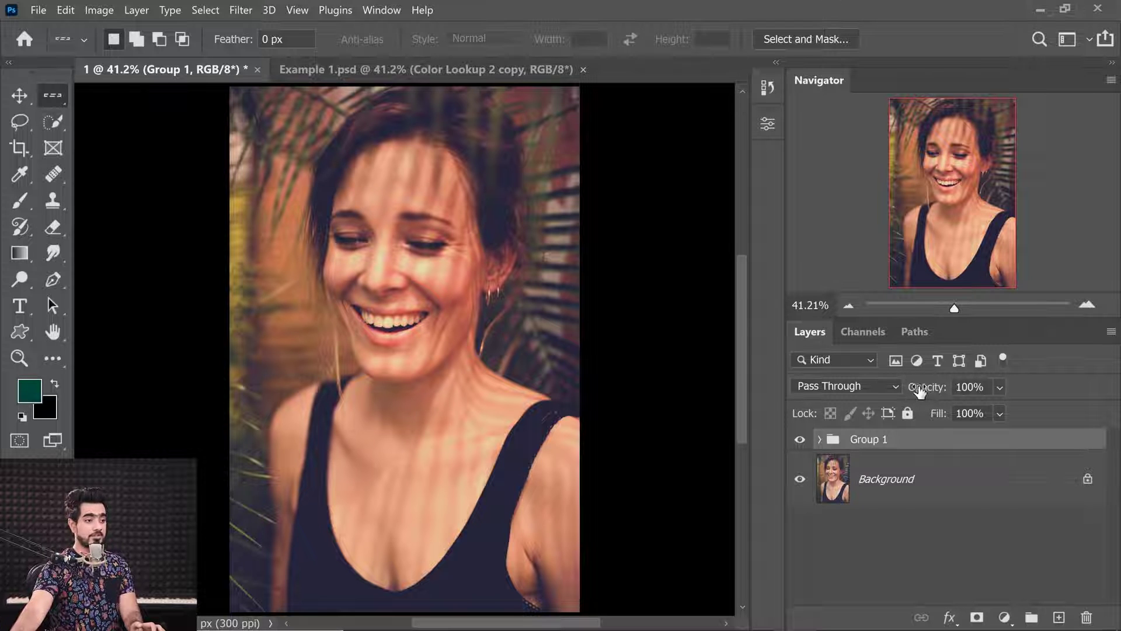
drag(918, 390, 798, 396)
mouse_move(812, 397)
mouse_down()
mouse_move(822, 397)
mouse_move(797, 404)
mouse_up()
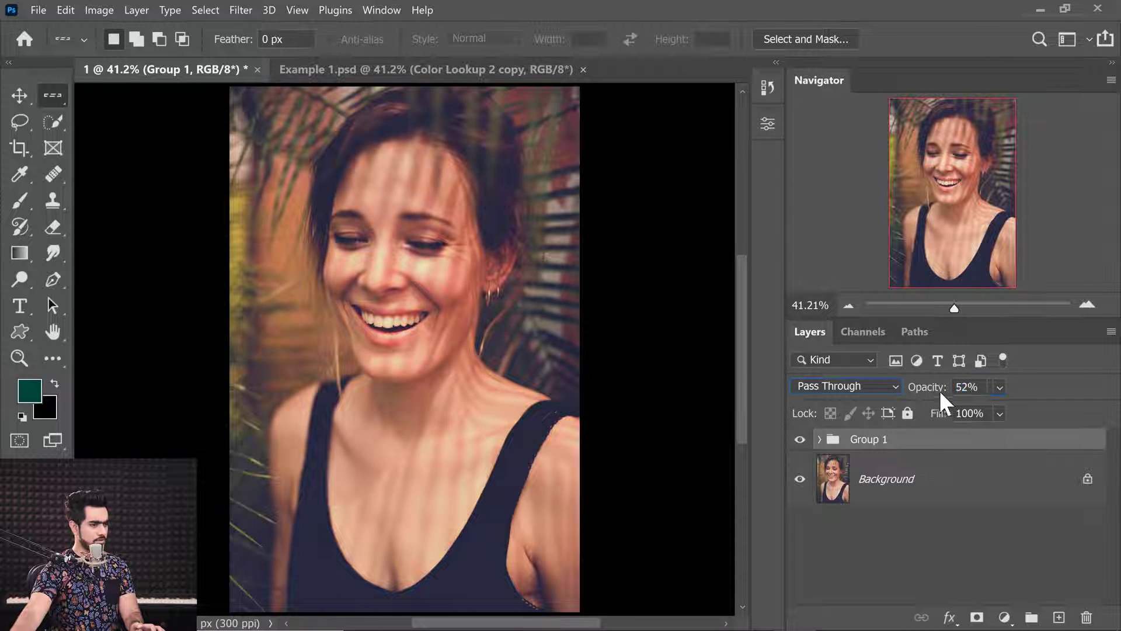
click(981, 386)
text(65)
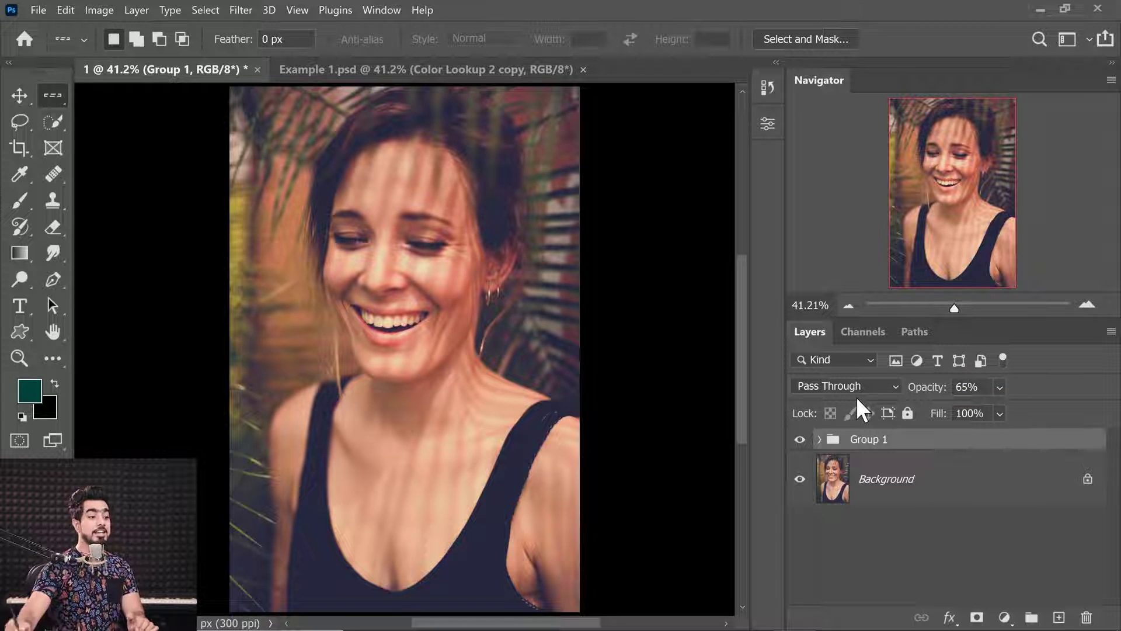
- Ungroup the Color Lookup layers and select only the Color Lookup 3 copy layer
right_click(907, 442)
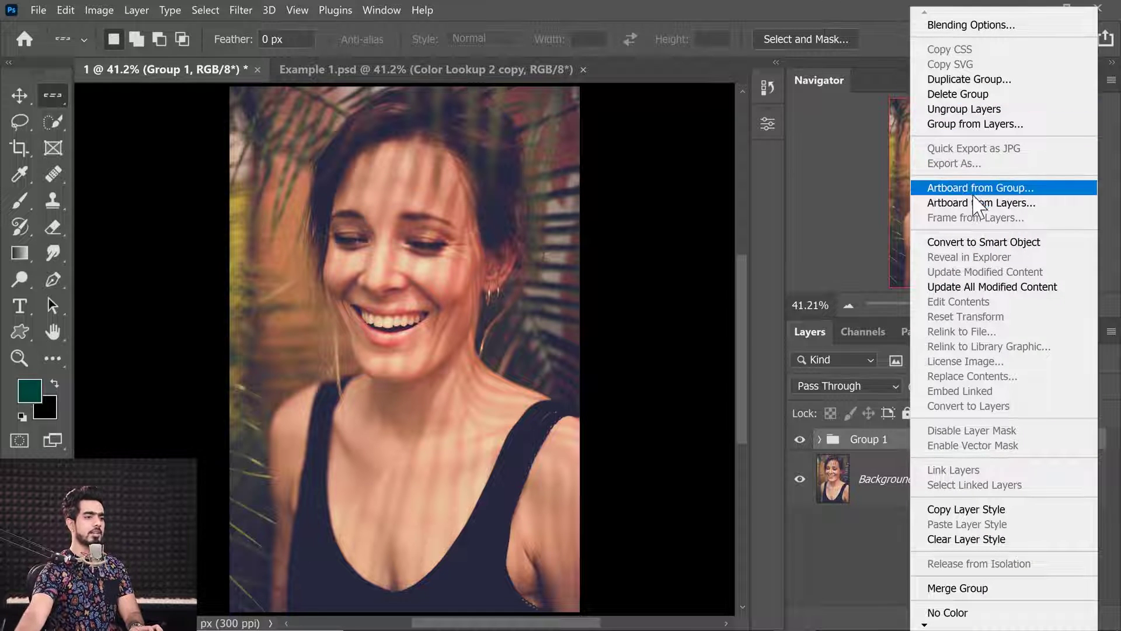
click(966, 110)
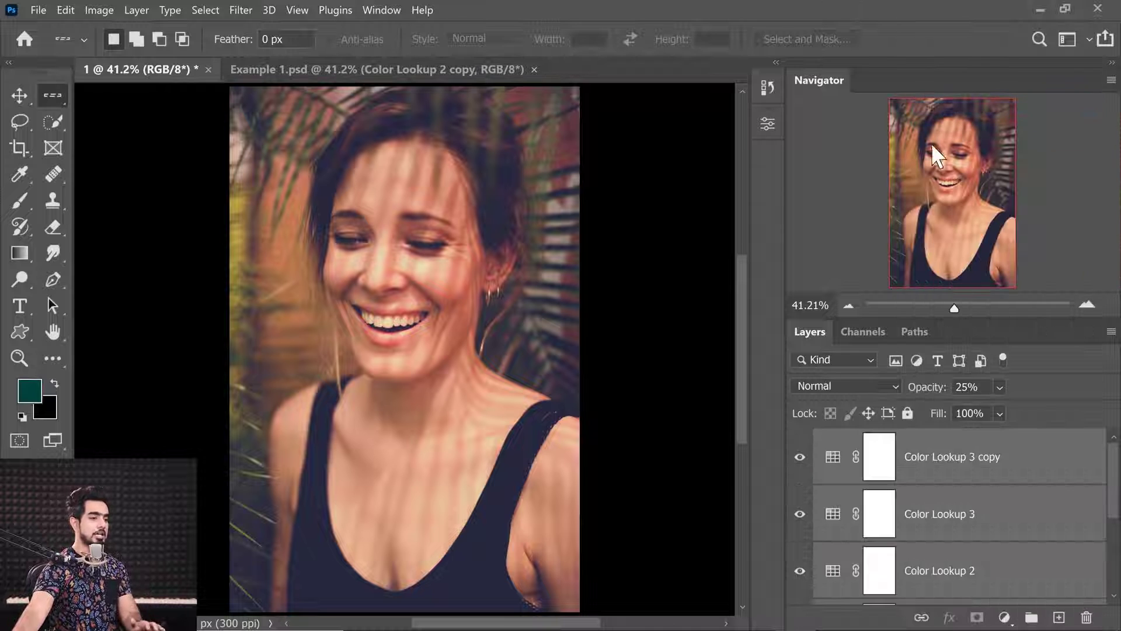
click(1041, 457)
key(d)
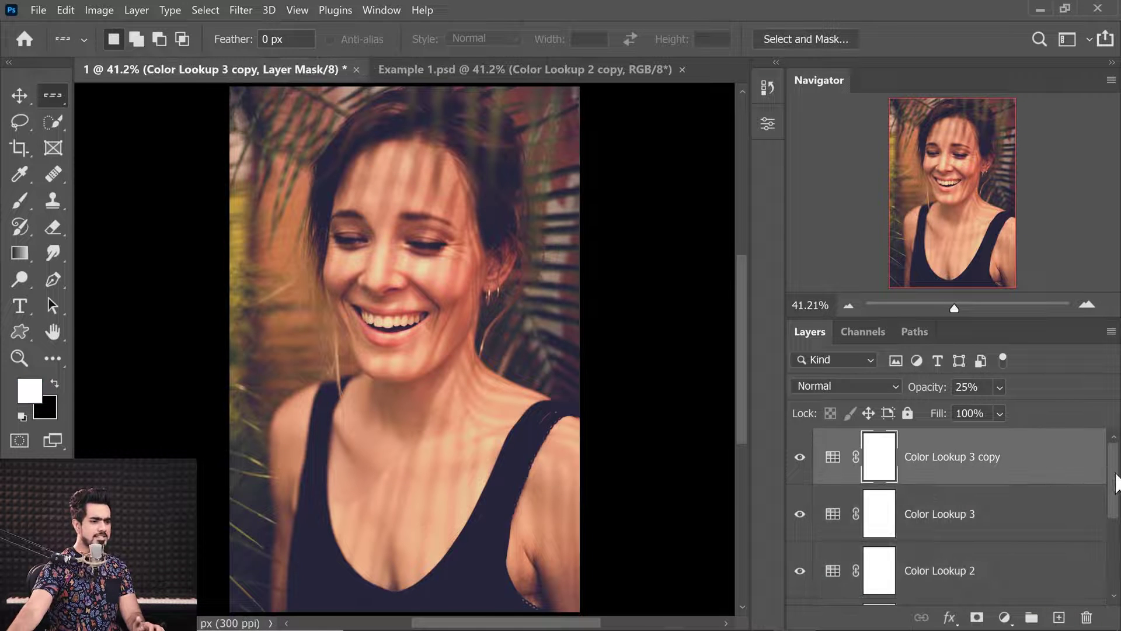
- Unlock the Background layer so that it turns into a regular layer
drag(1114, 480, 1107, 455)
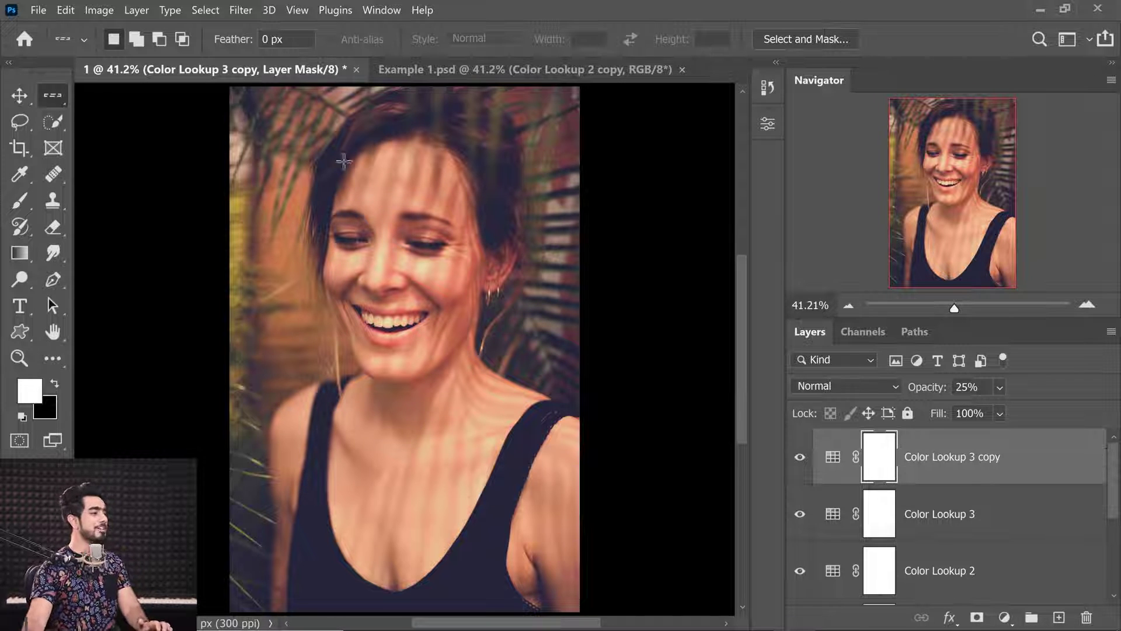
click(38, 6)
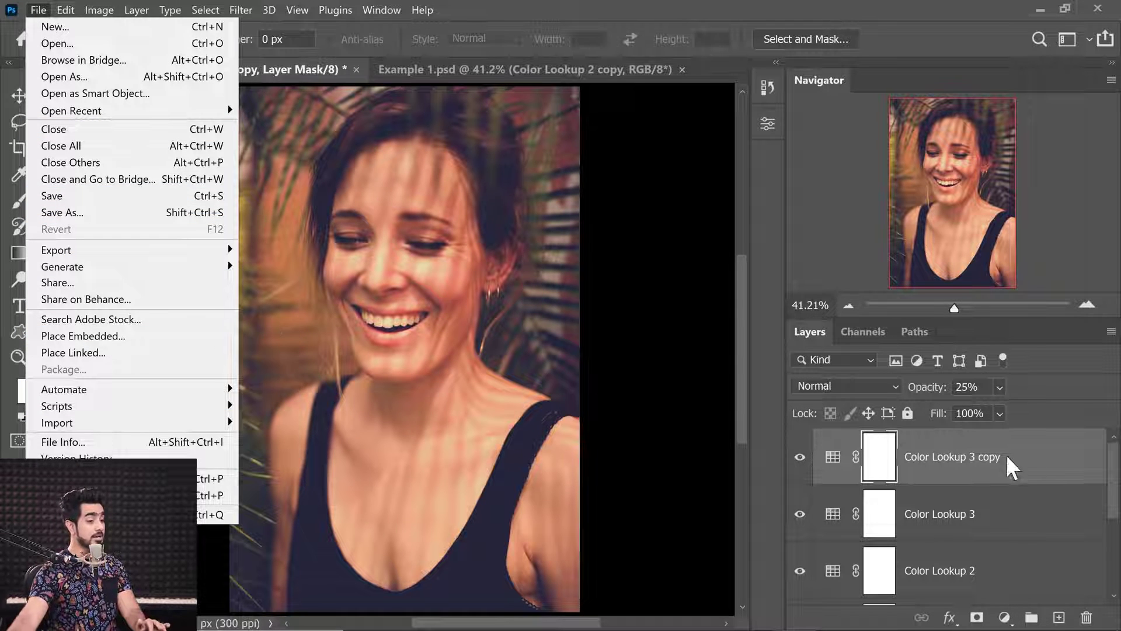
click(1113, 493)
drag(1113, 493, 992, 570)
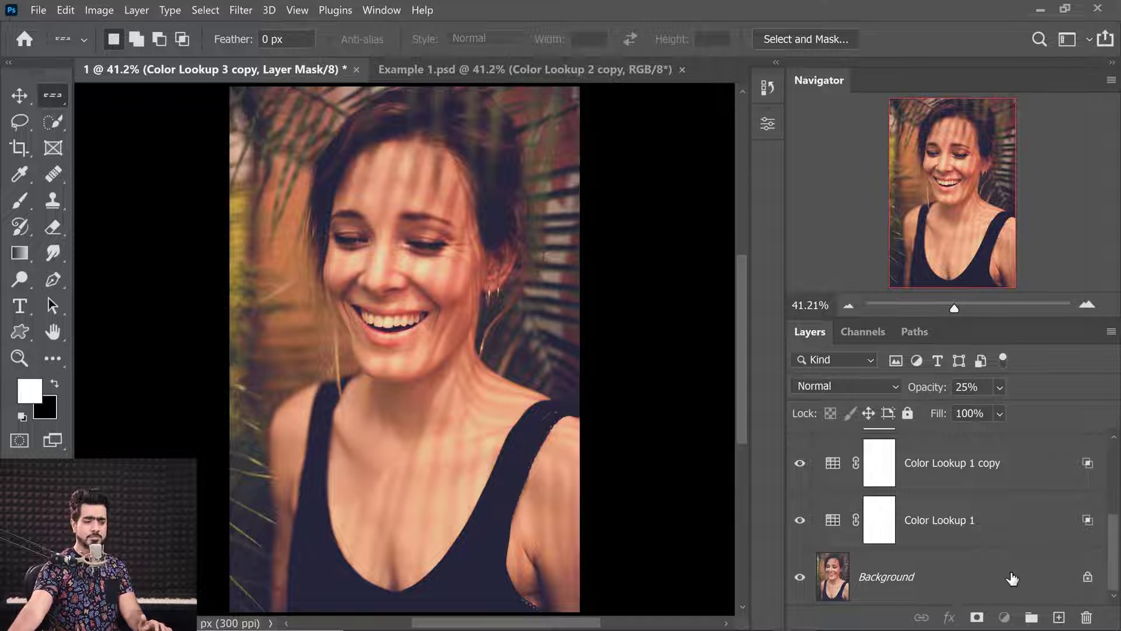
click(1002, 584)
click(1087, 578)
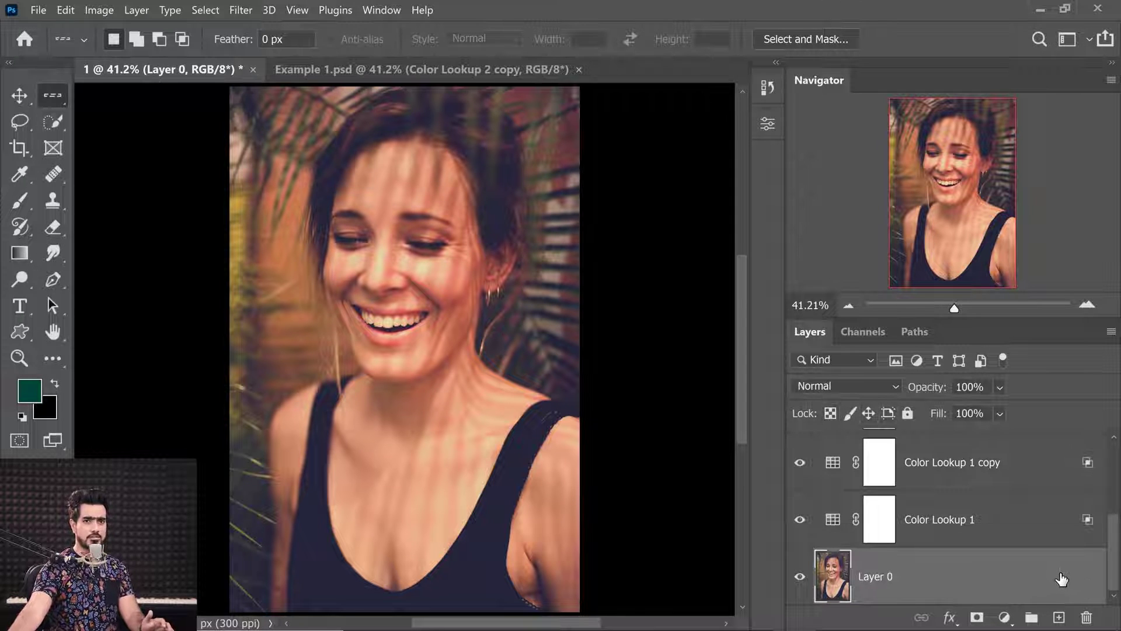
- Try to export color lookup tables from the document without a Background layer, and dismiss the alert
click(38, 7)
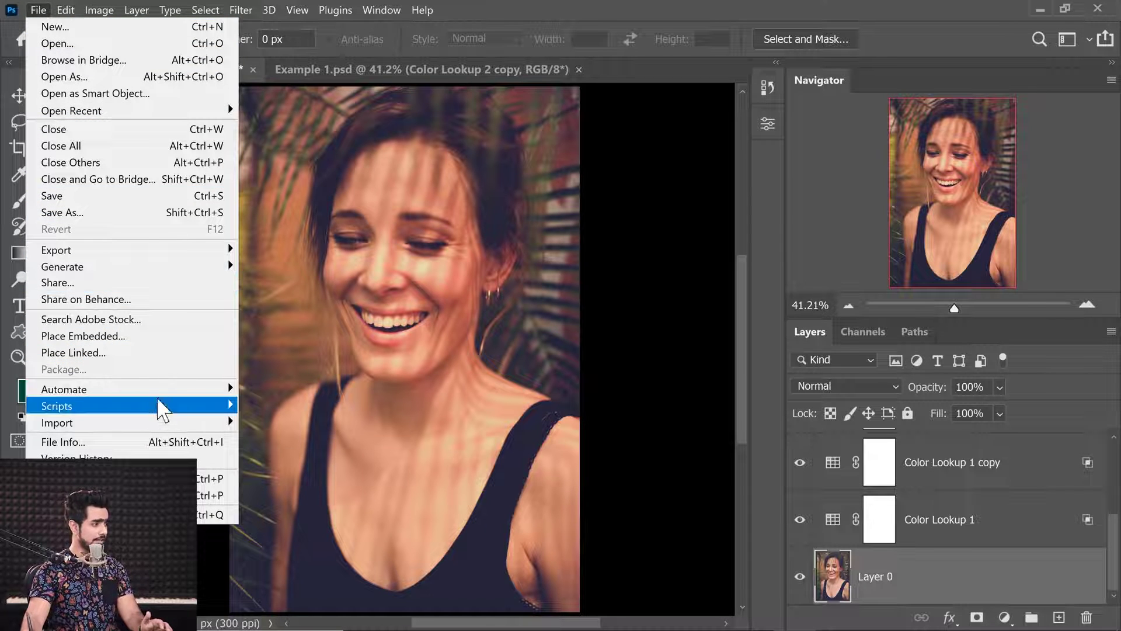
mouse_move(229, 257)
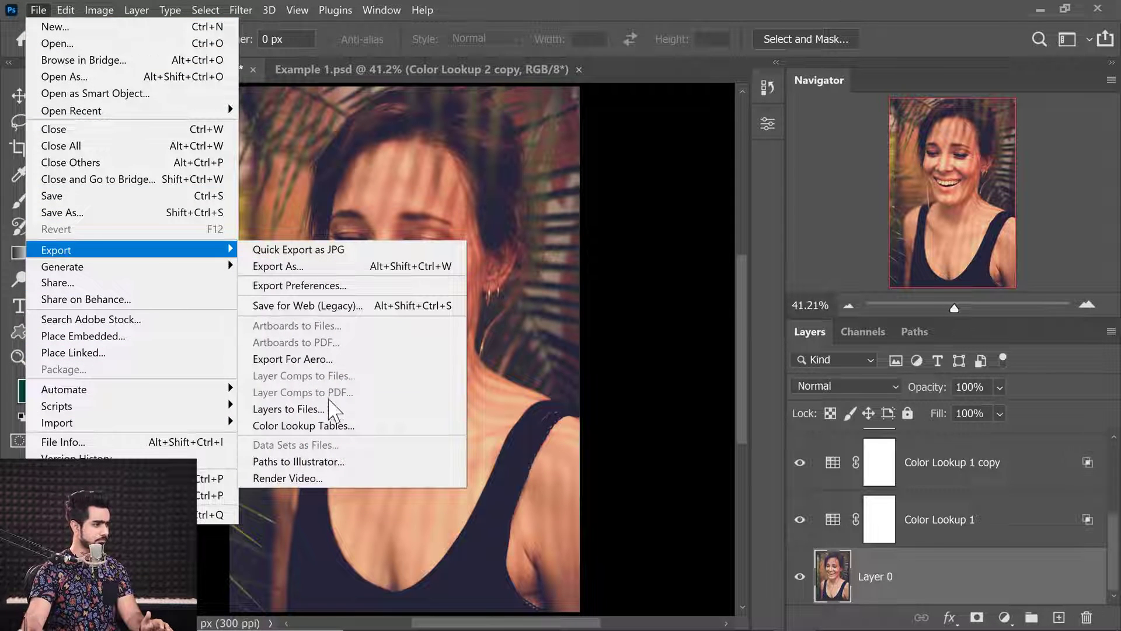
click(330, 426)
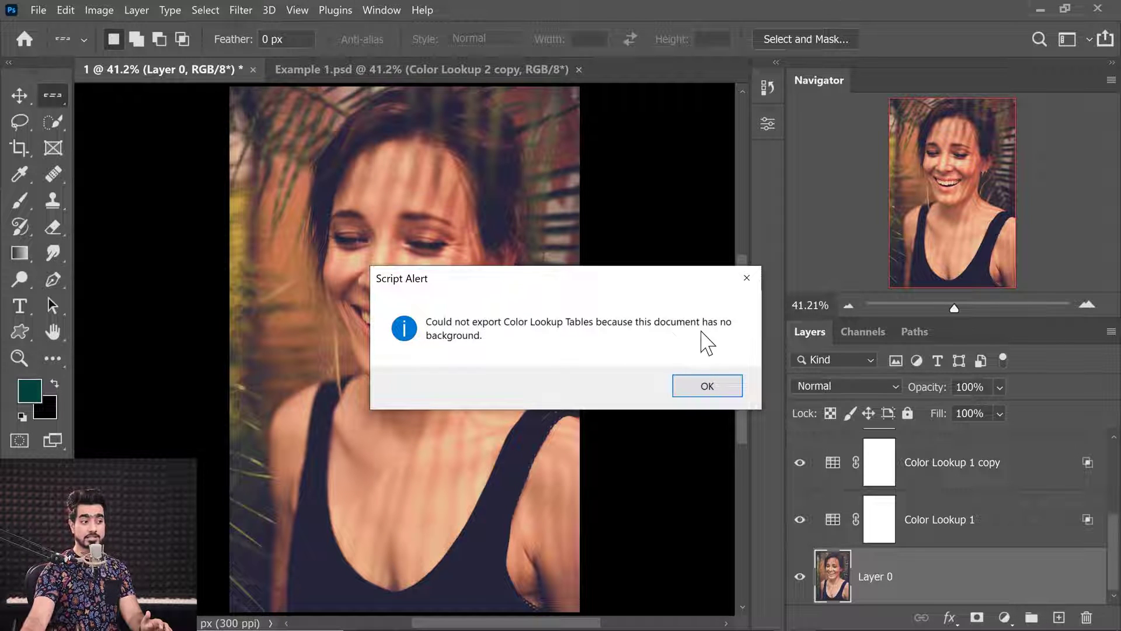
click(748, 279)
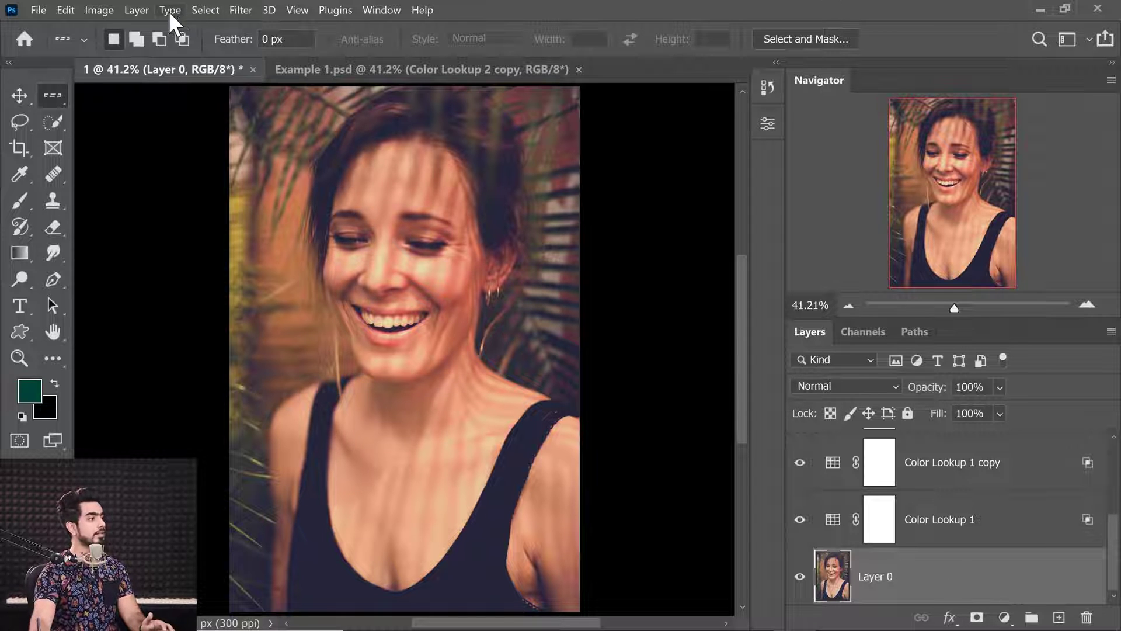
- Convert the unlocked bottom photo layer back into the document's Background layer
click(138, 8)
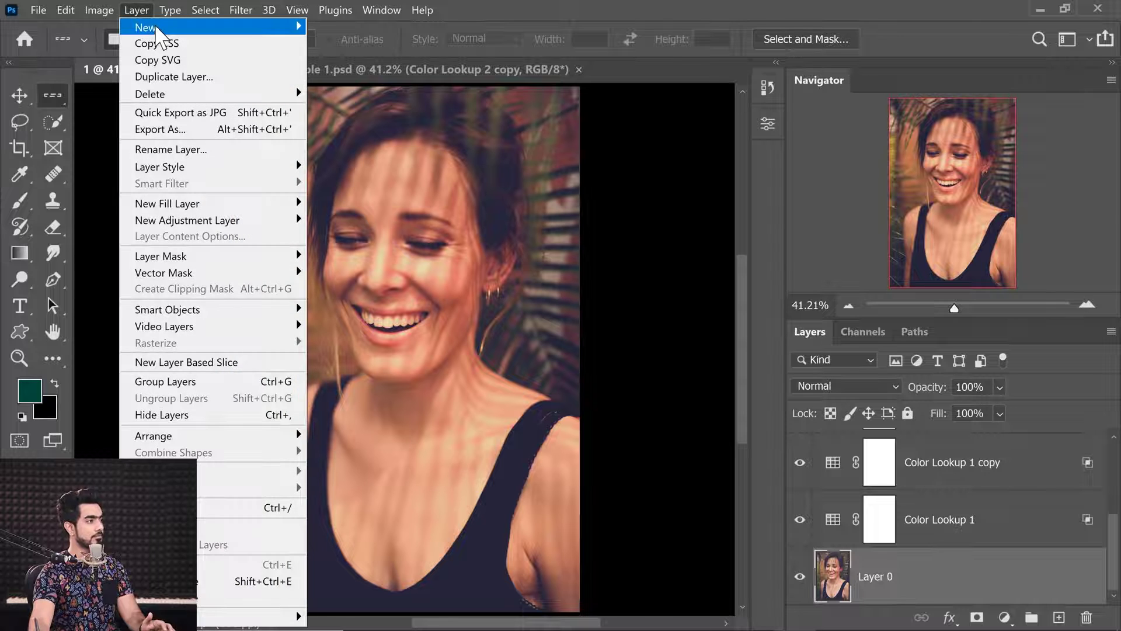
mouse_move(161, 29)
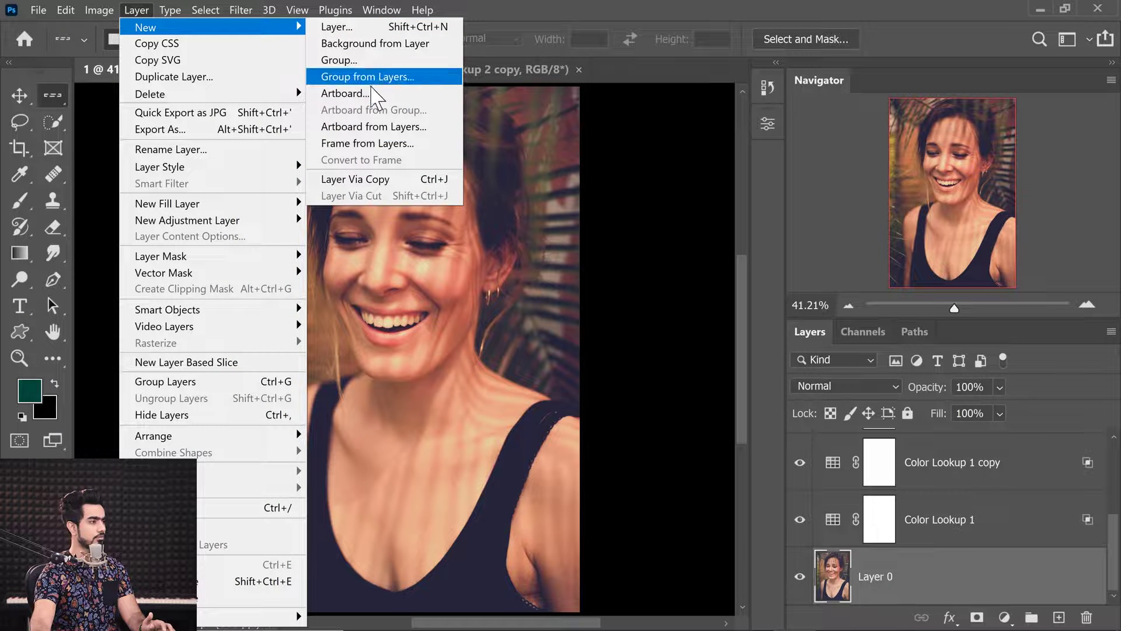
click(389, 46)
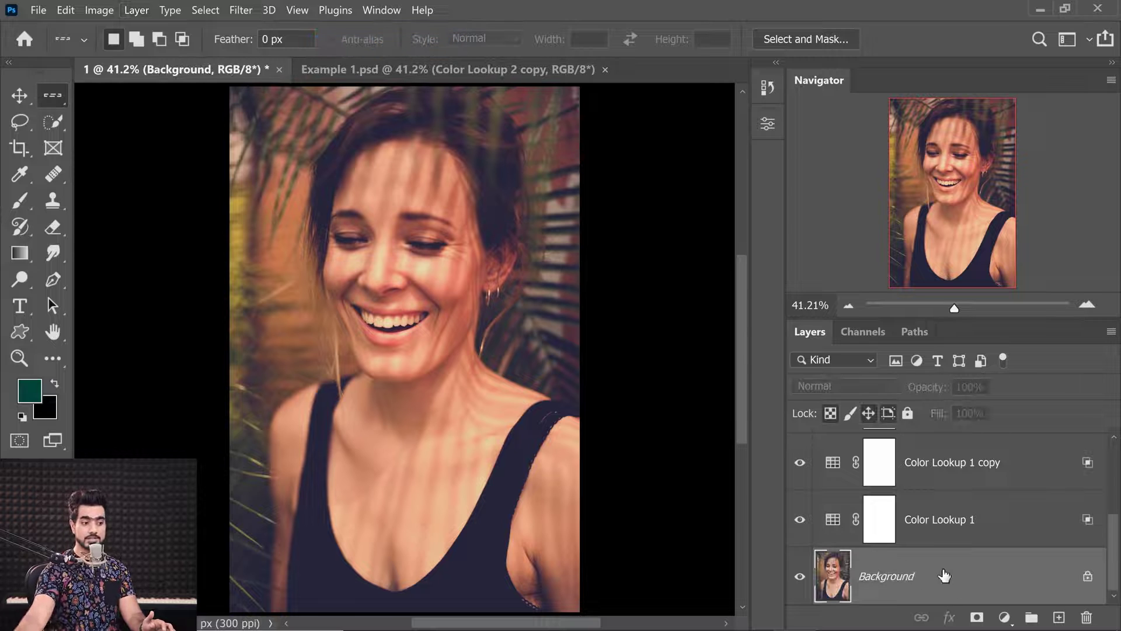
- Set up a Color Lookup Tables export with Medium quality, 32 grid points and only the CUBE format enabled
click(38, 10)
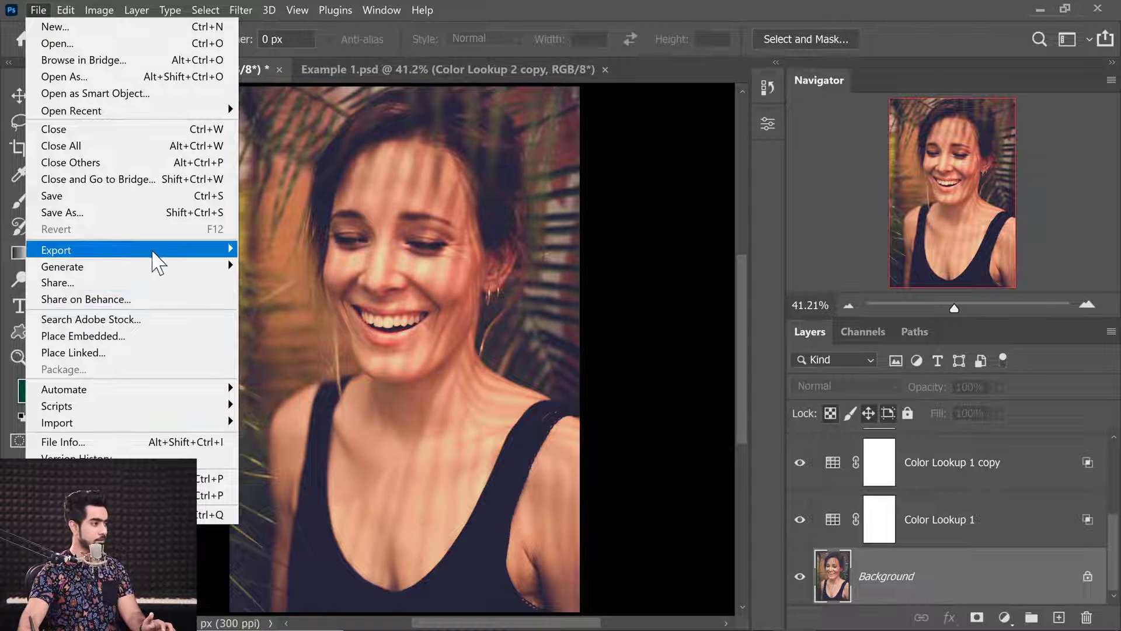
mouse_move(216, 251)
click(314, 431)
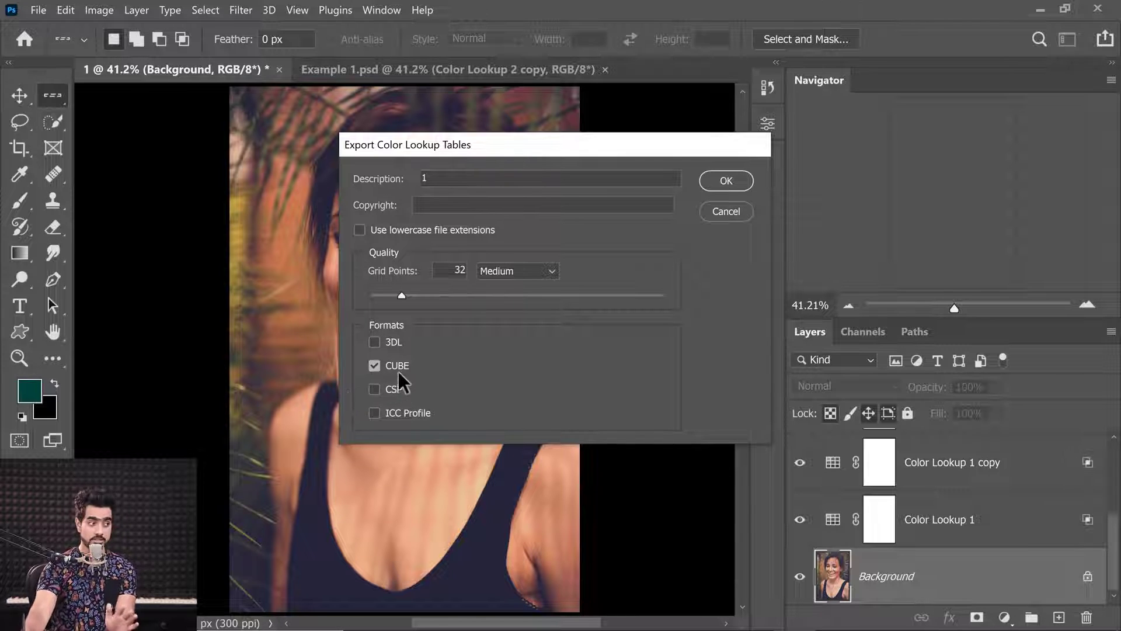
click(516, 271)
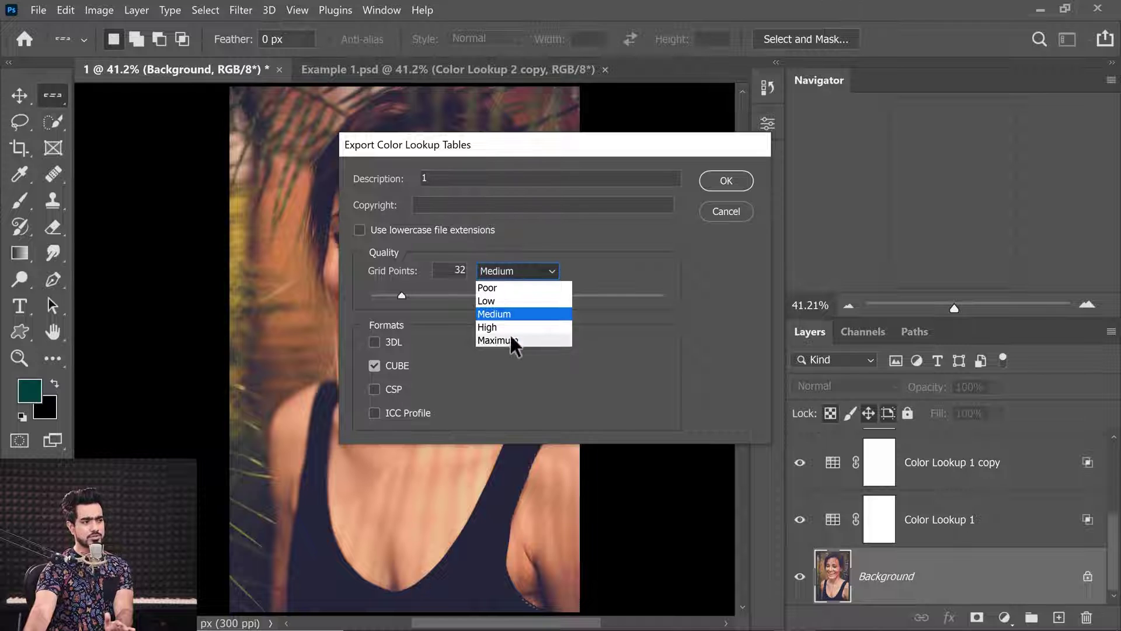
click(645, 349)
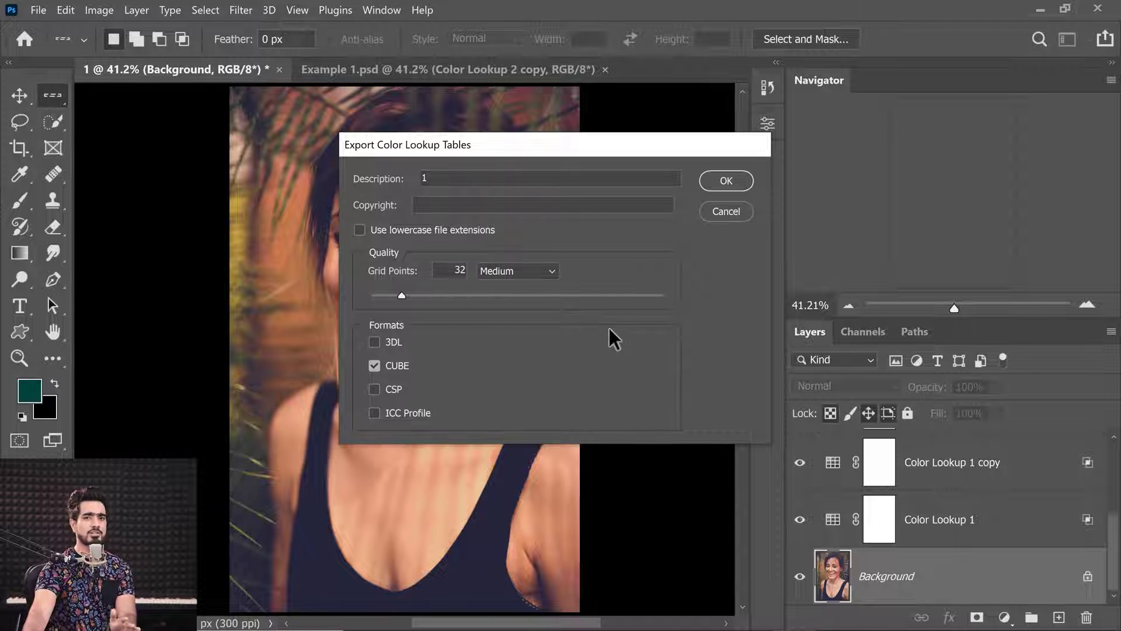
click(516, 269)
click(572, 253)
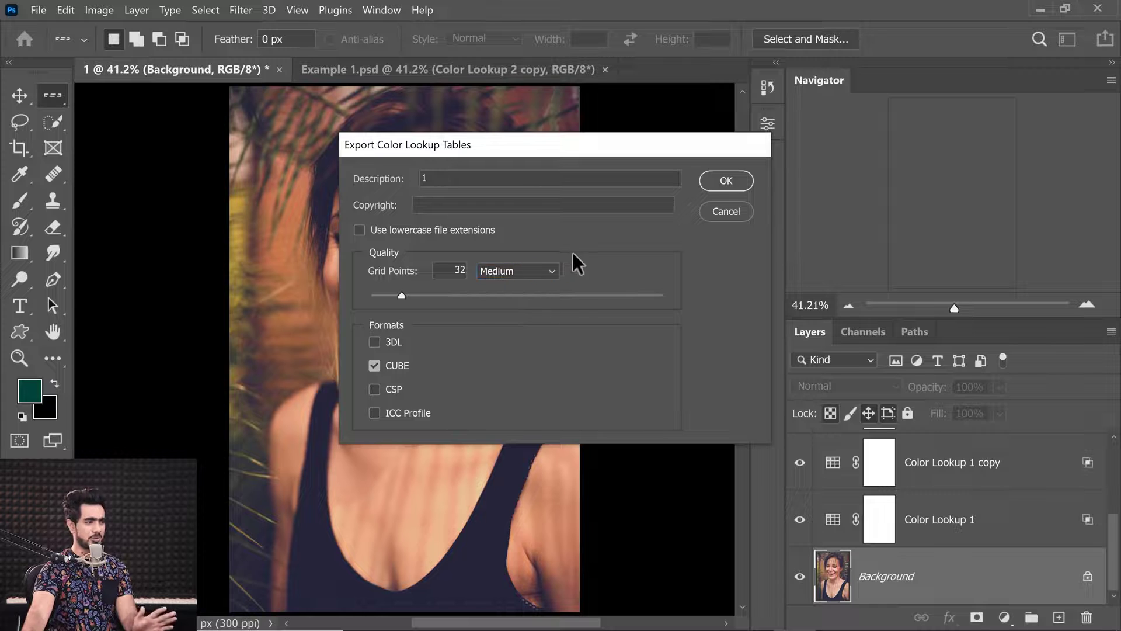
click(374, 364)
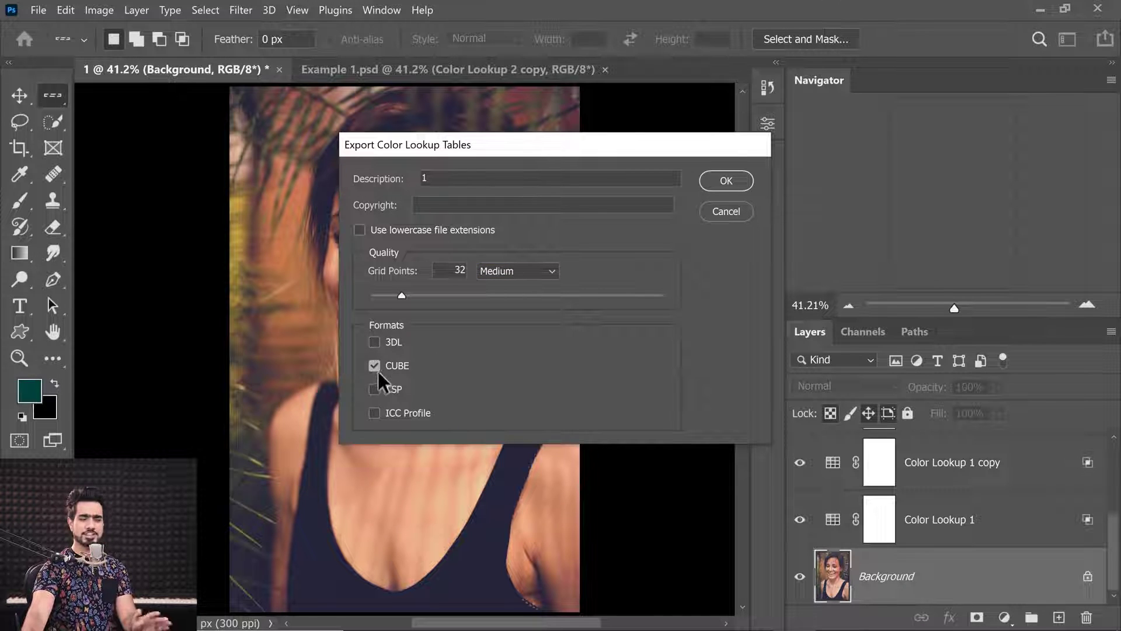
click(373, 341)
click(375, 389)
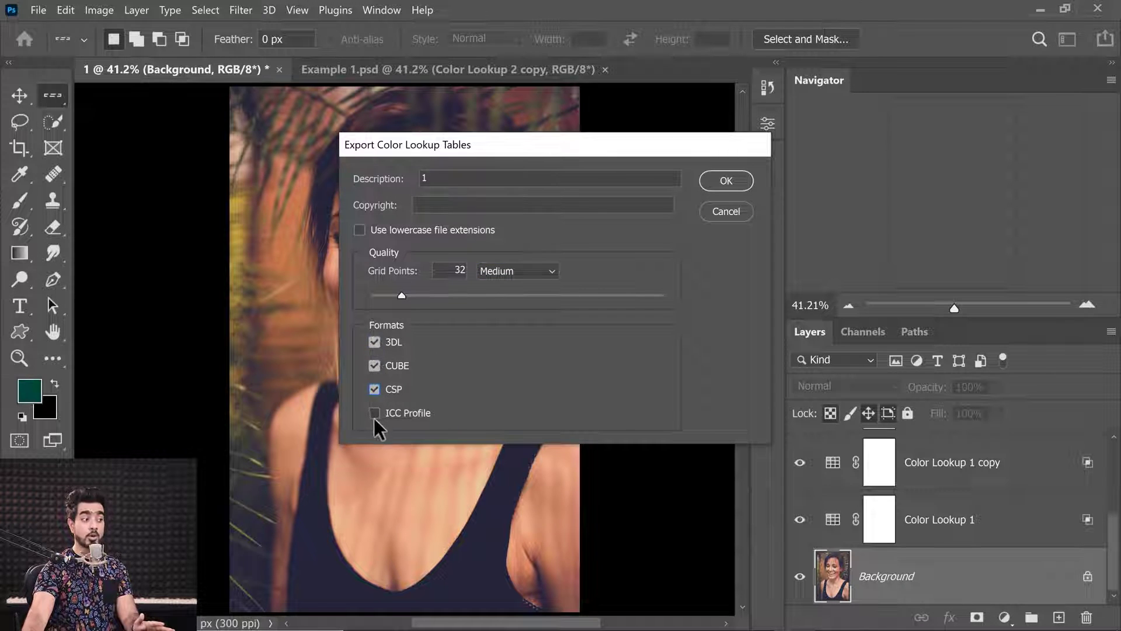
click(374, 389)
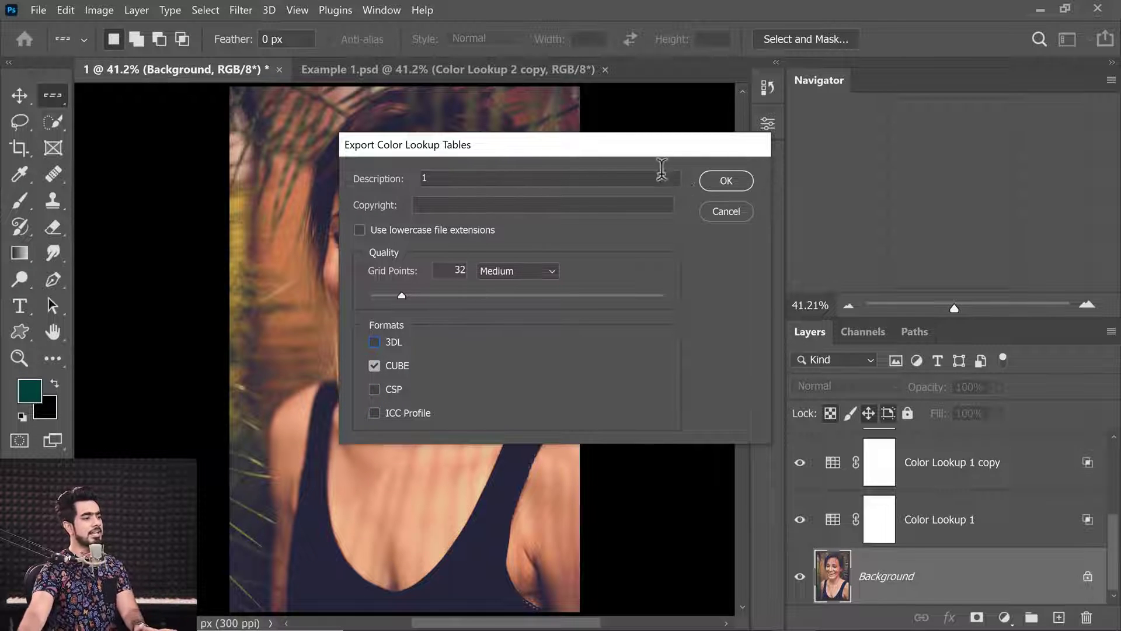
- Save the exported lookup table in the LUTS folder, naming the .lut file "Warm" followed by the author's first name
click(723, 183)
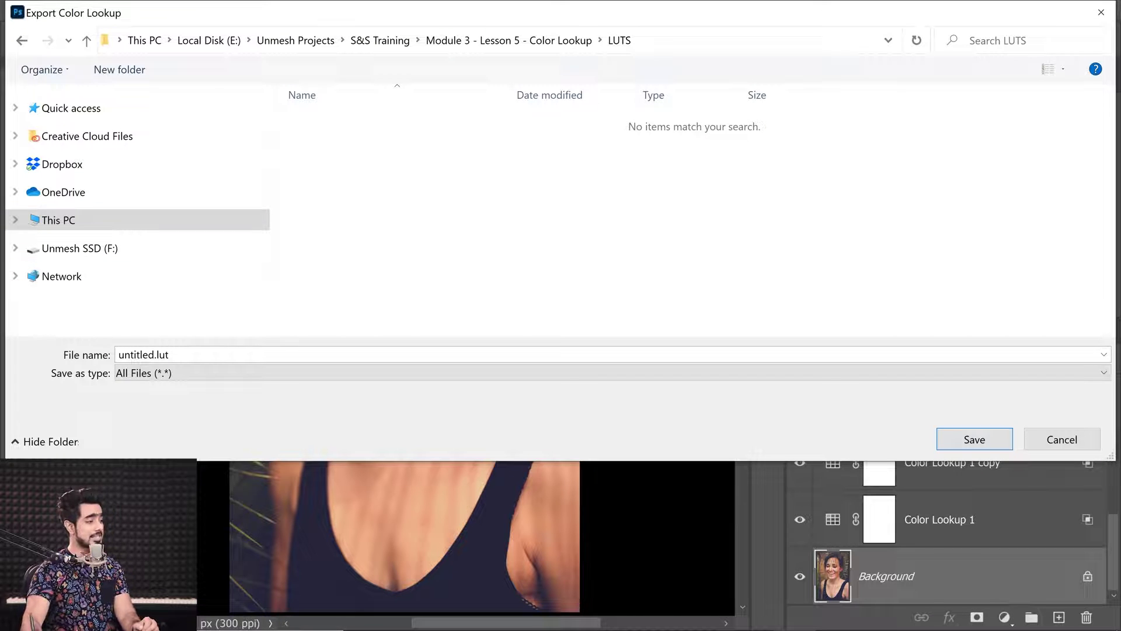
click(155, 355)
click(155, 355)
drag(154, 354, 118, 370)
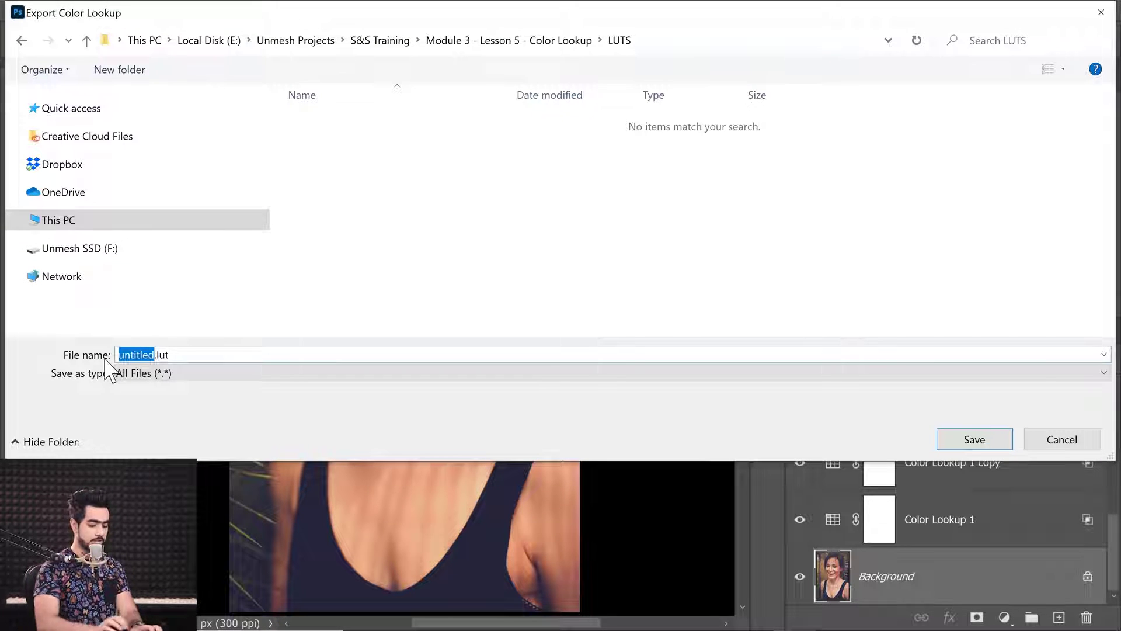
text(Warm Unmesh)
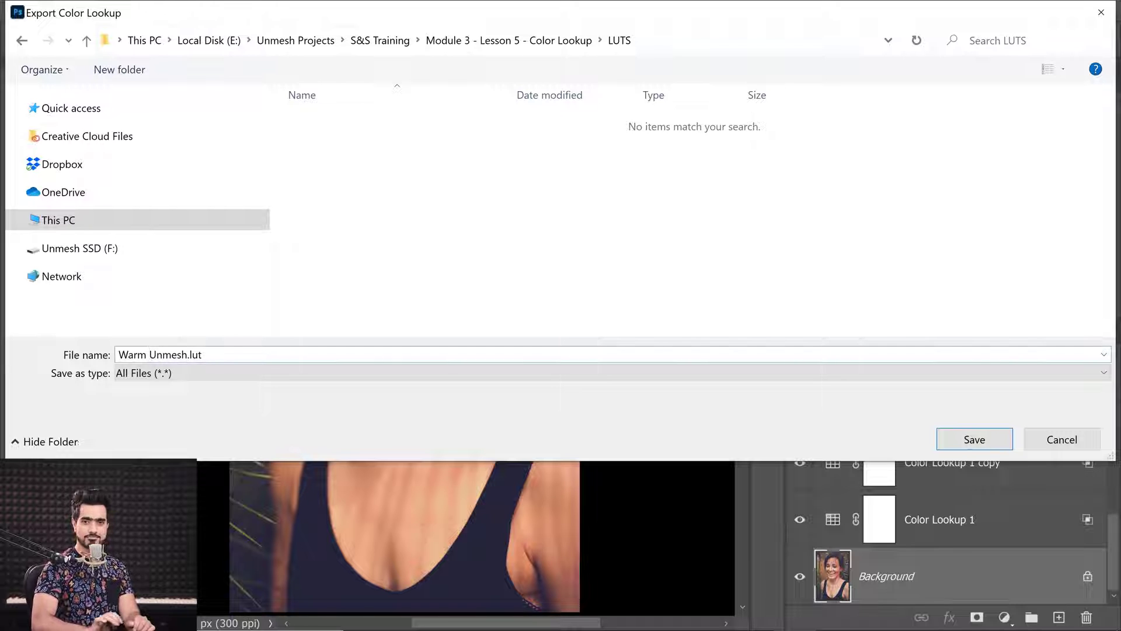
click(970, 439)
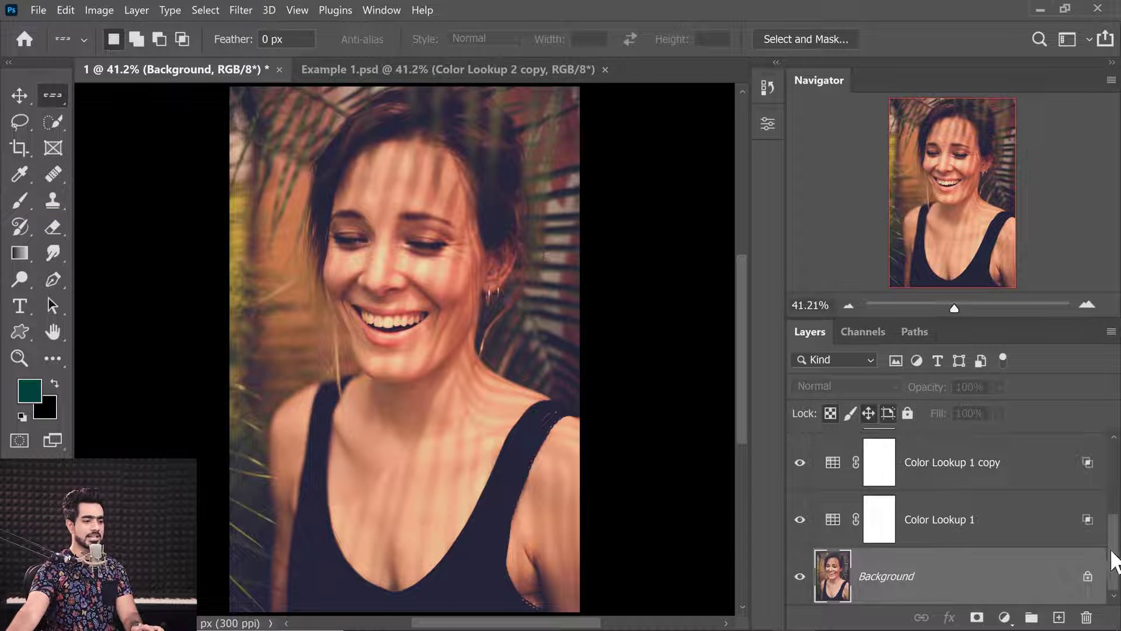
- Delete all the Color Lookup adjustment layers, leaving only the Background layer
scroll(1112, 555, up, 2)
scroll(1112, 554, down, 1)
click(1106, 544)
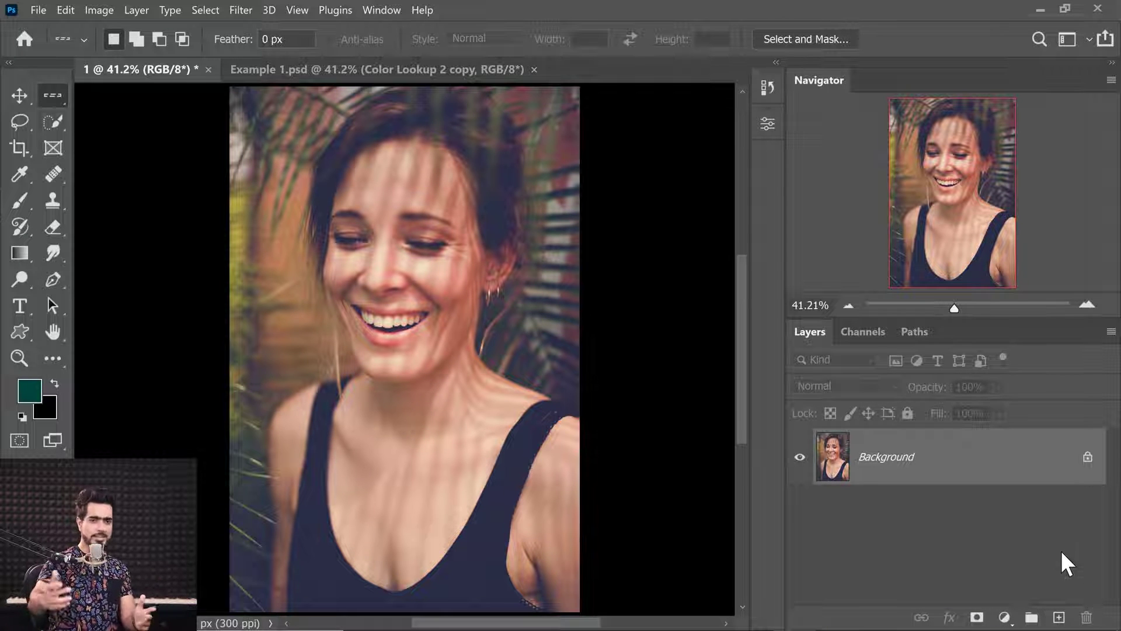
- Add a Color Lookup adjustment layer above the Background and load the exported warm CUBE file from the LUTS folder
click(1004, 617)
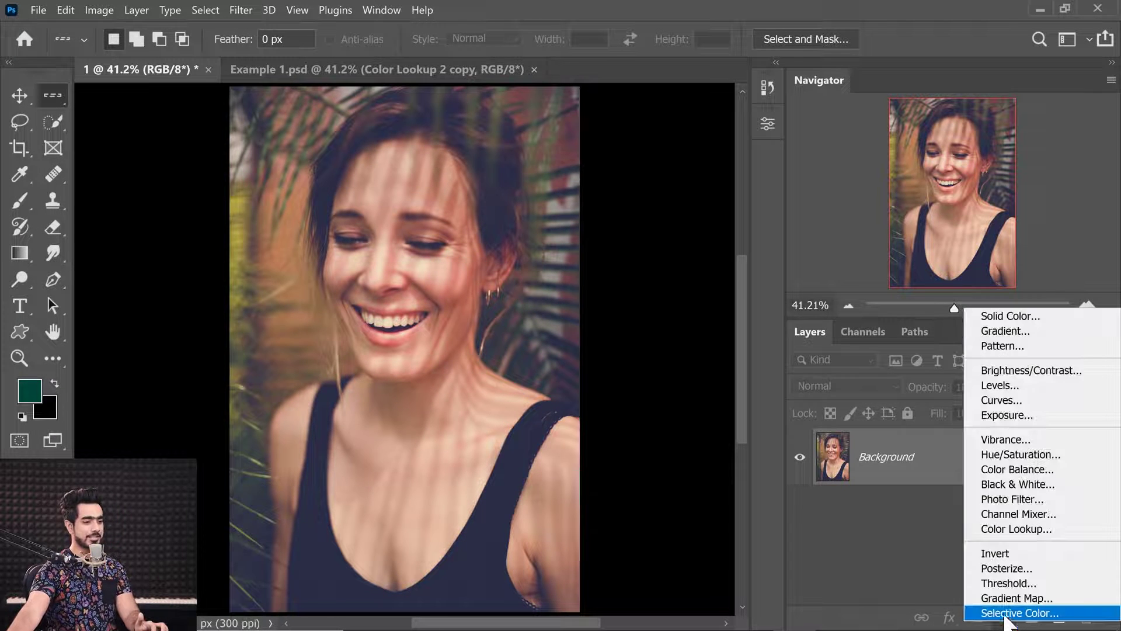
click(1004, 529)
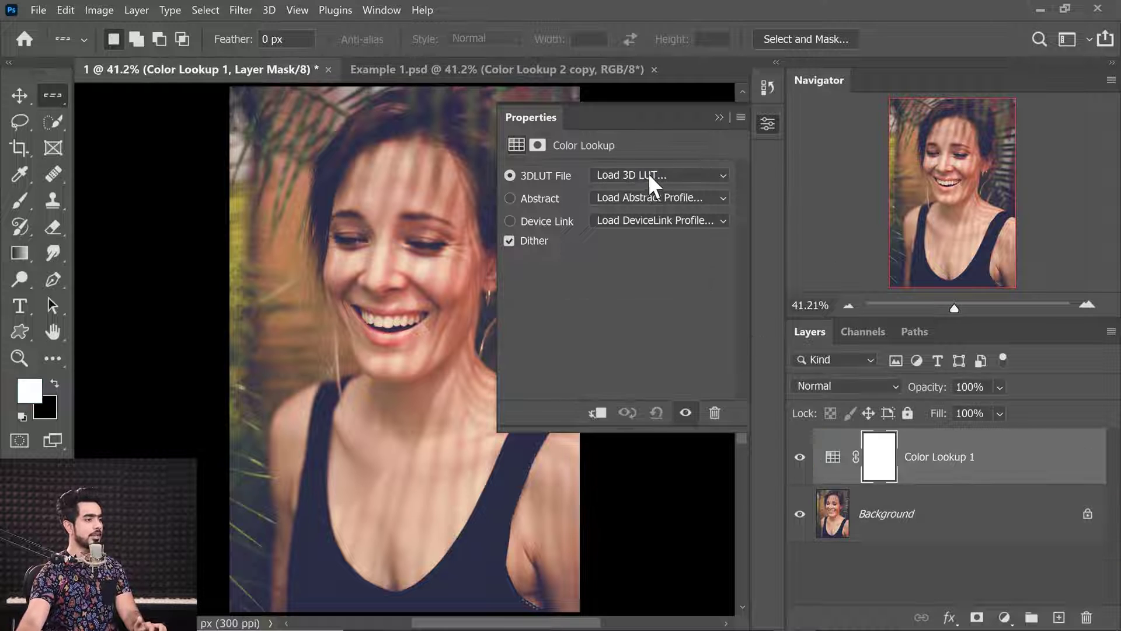
click(648, 173)
click(627, 9)
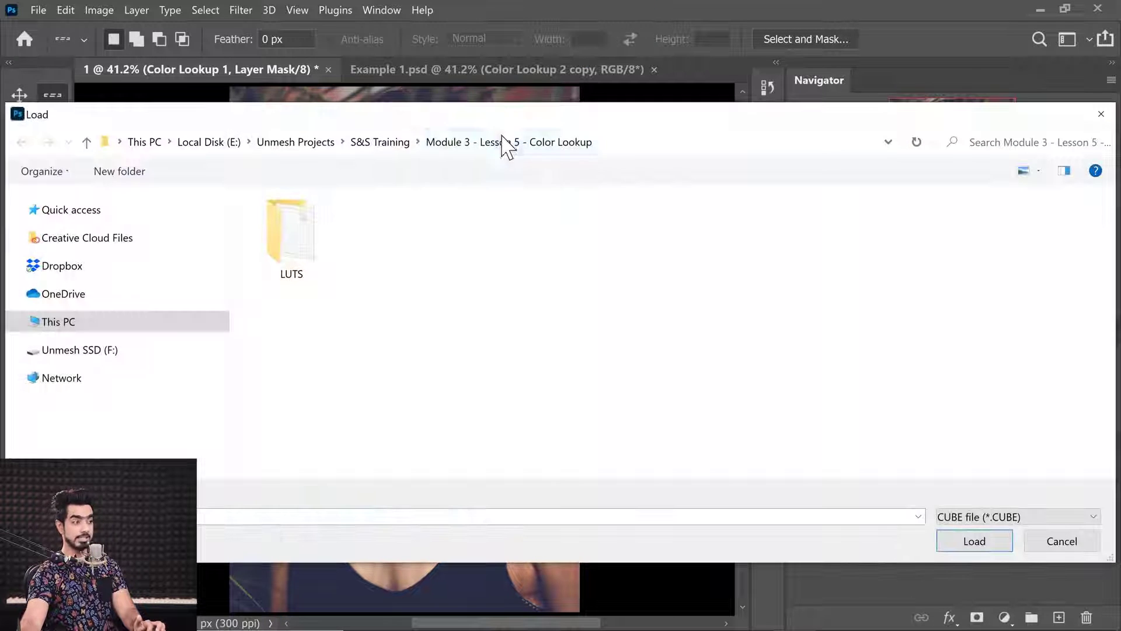
double_click(289, 233)
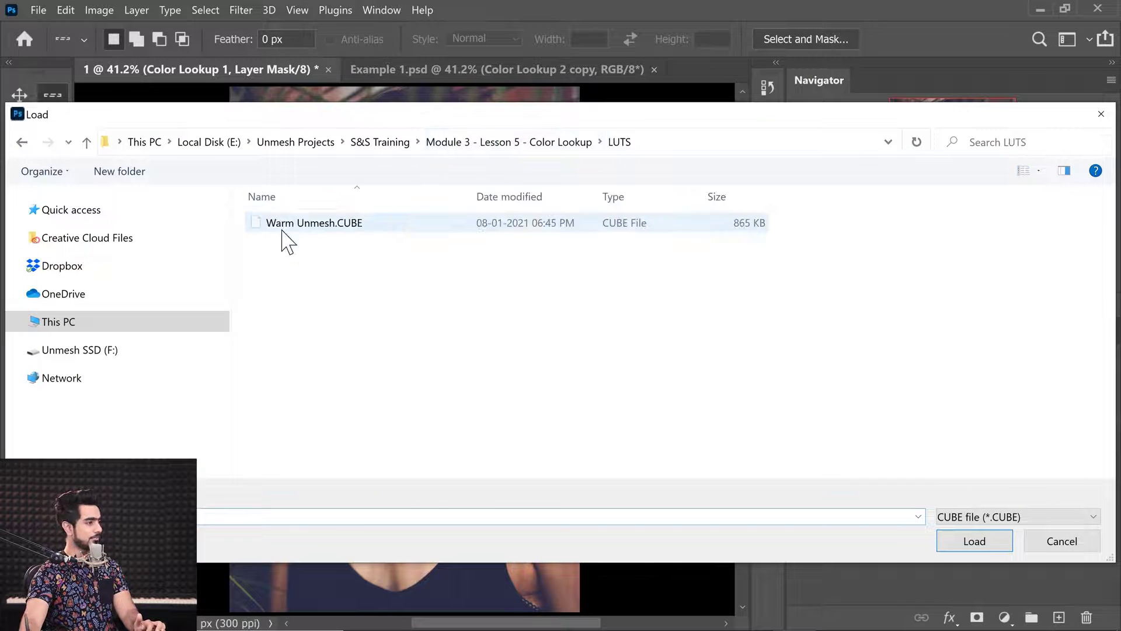
click(294, 227)
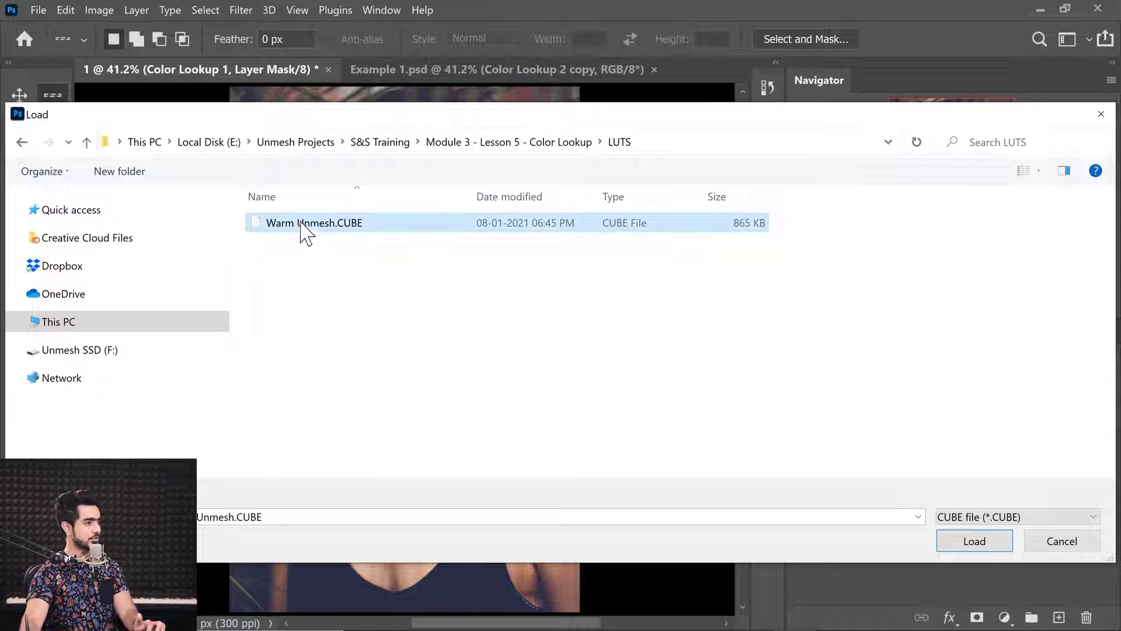
click(971, 546)
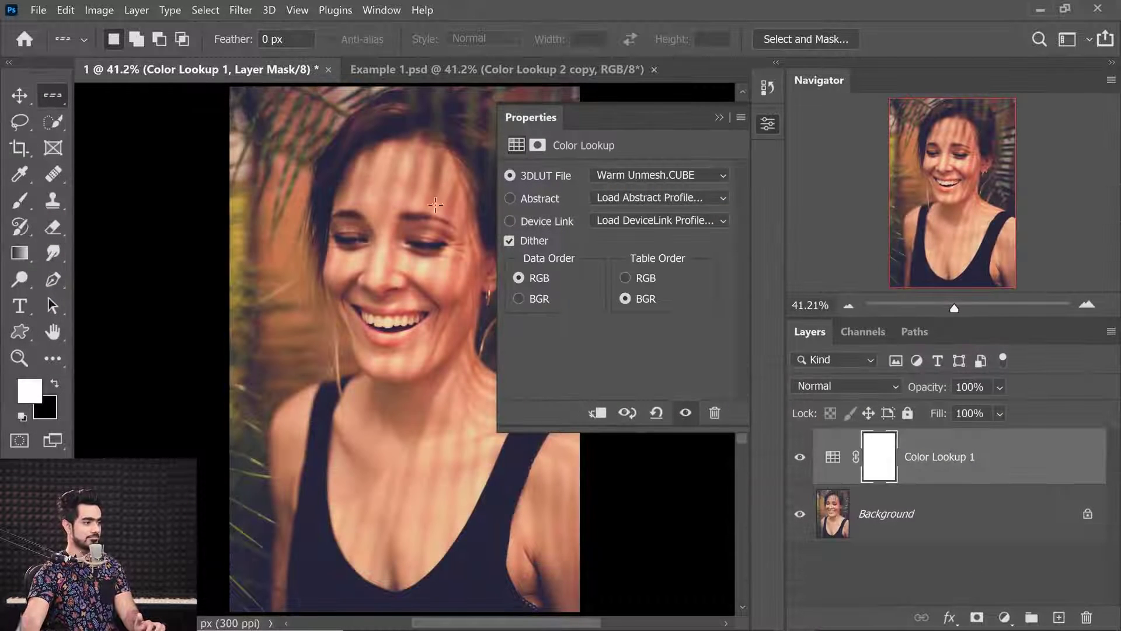
click(718, 117)
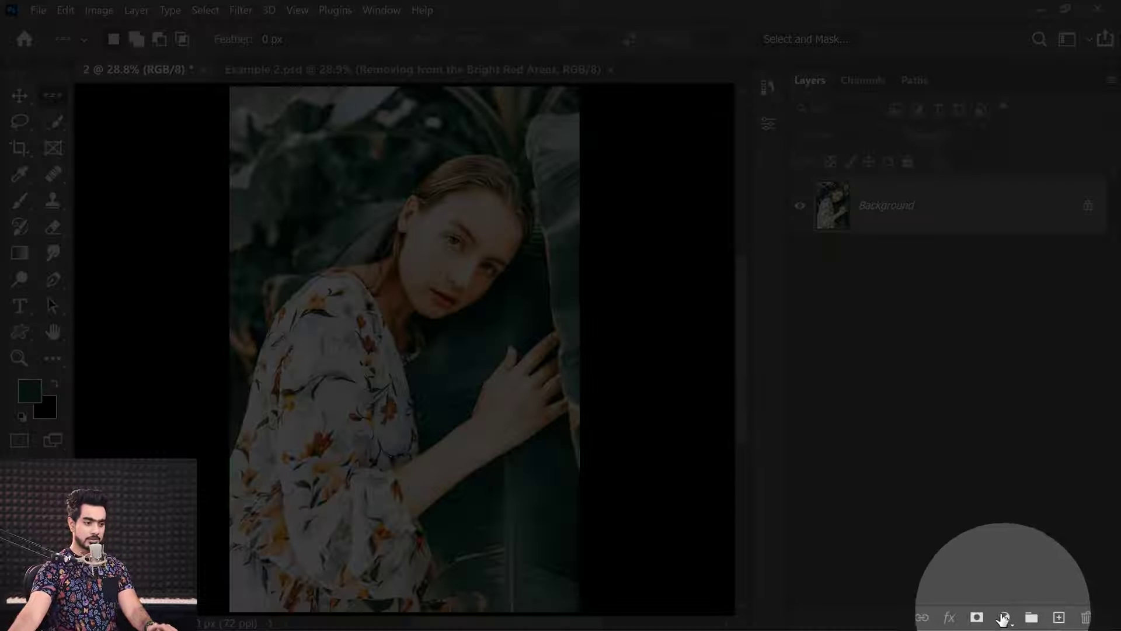
- Add a Color Lookup adjustment layer above the second portrait and apply the TensionGreen.3DL lookup table
click(1004, 617)
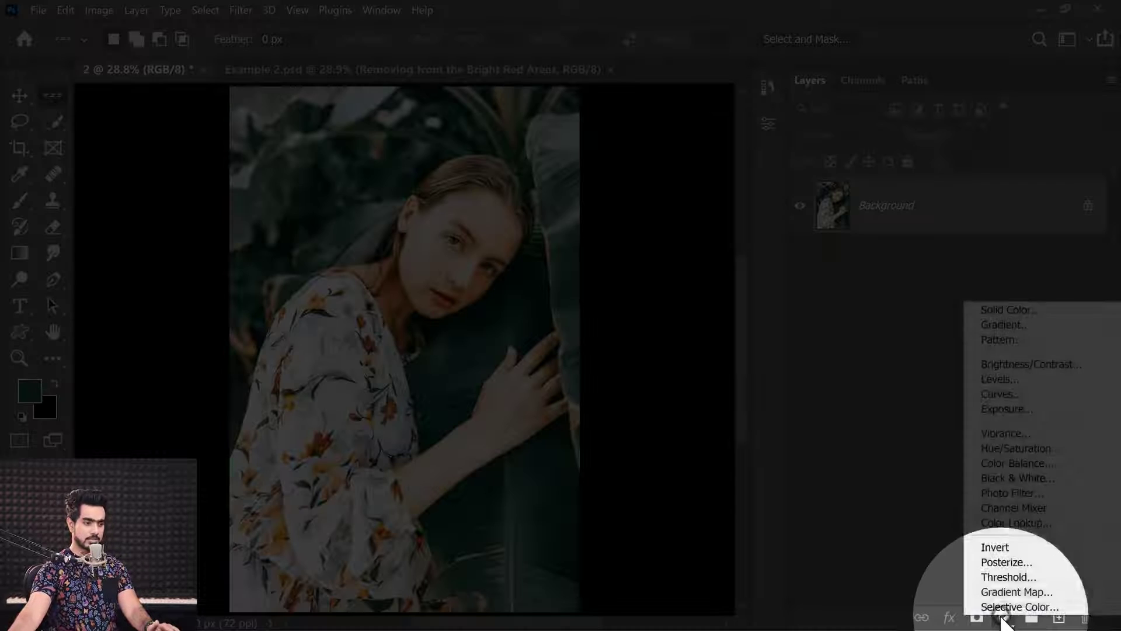
click(1000, 527)
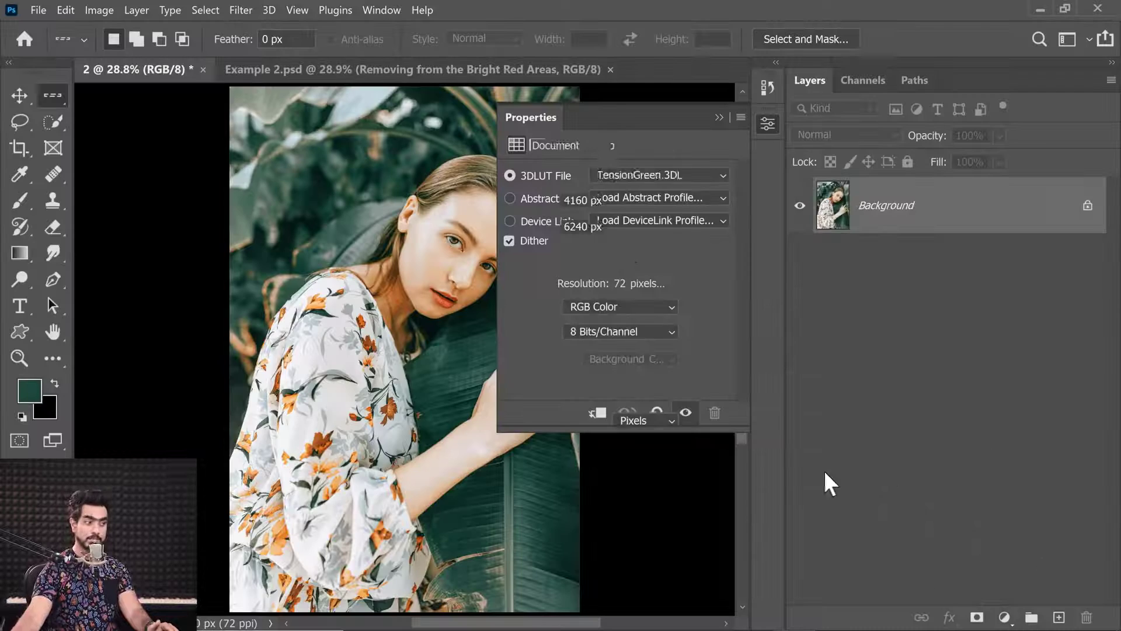
click(642, 173)
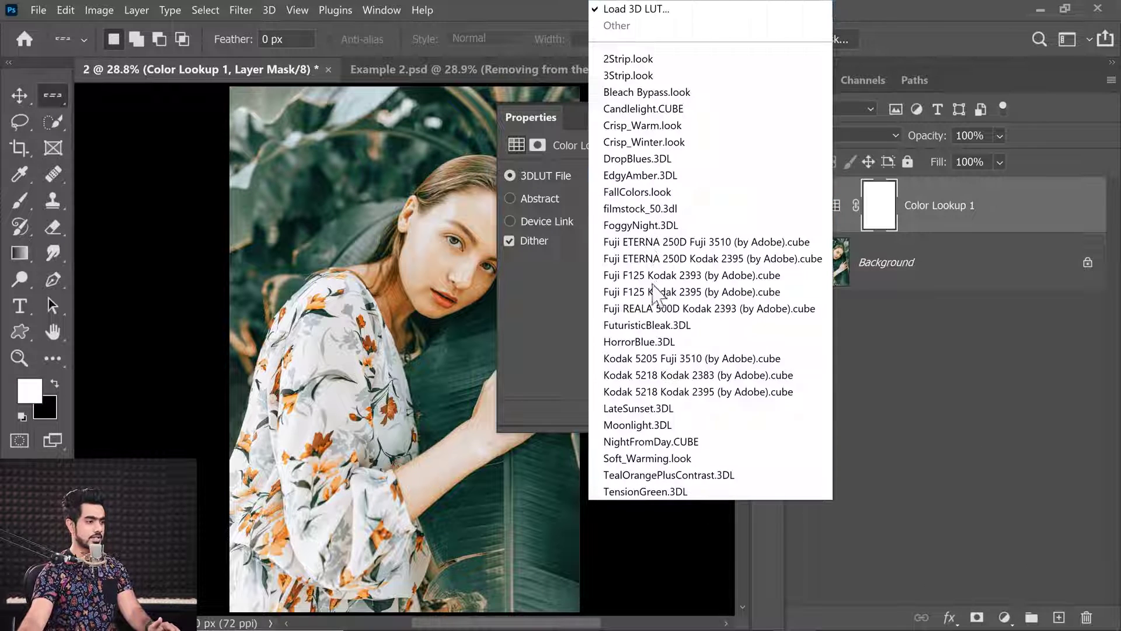
click(650, 489)
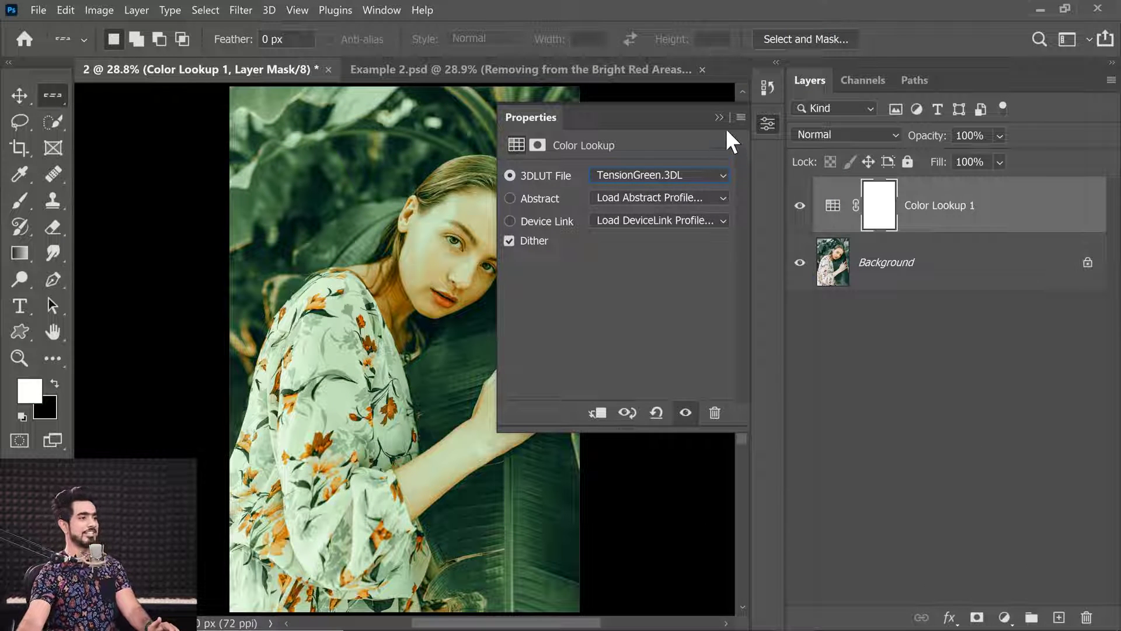
click(719, 117)
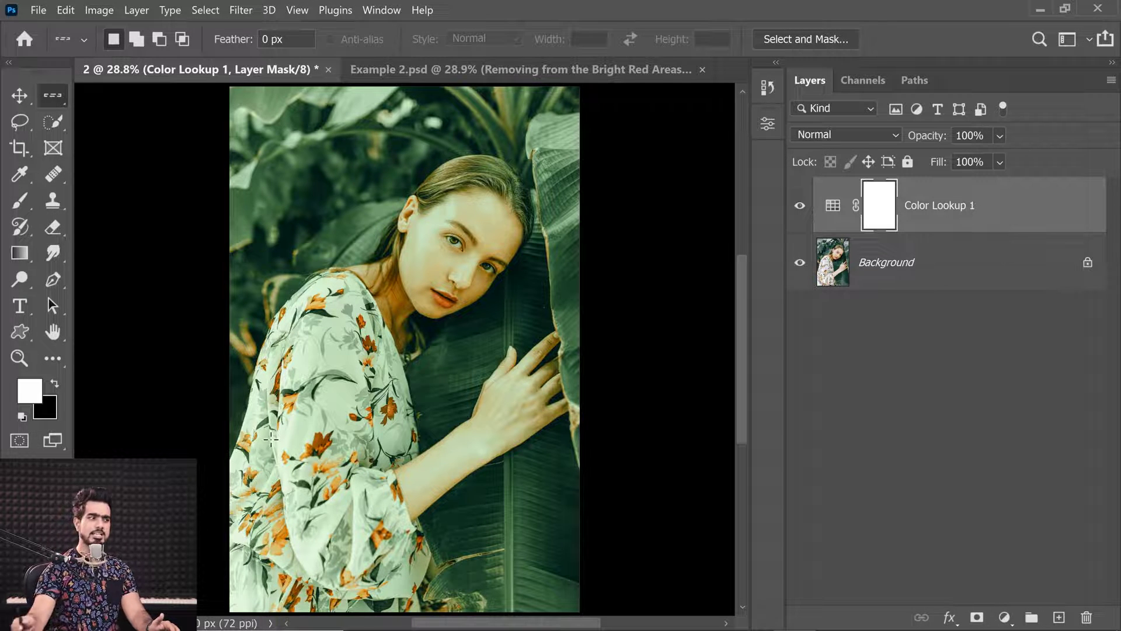
- Hide the Color Lookup layer and start a Color Range selection on the Background layer
click(799, 207)
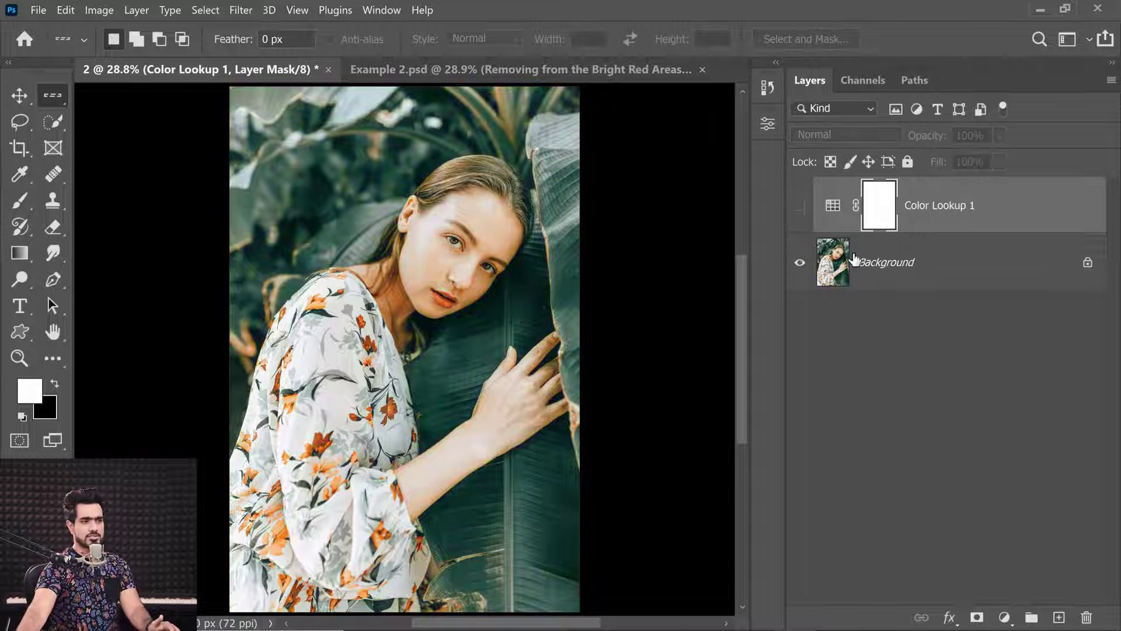
click(864, 260)
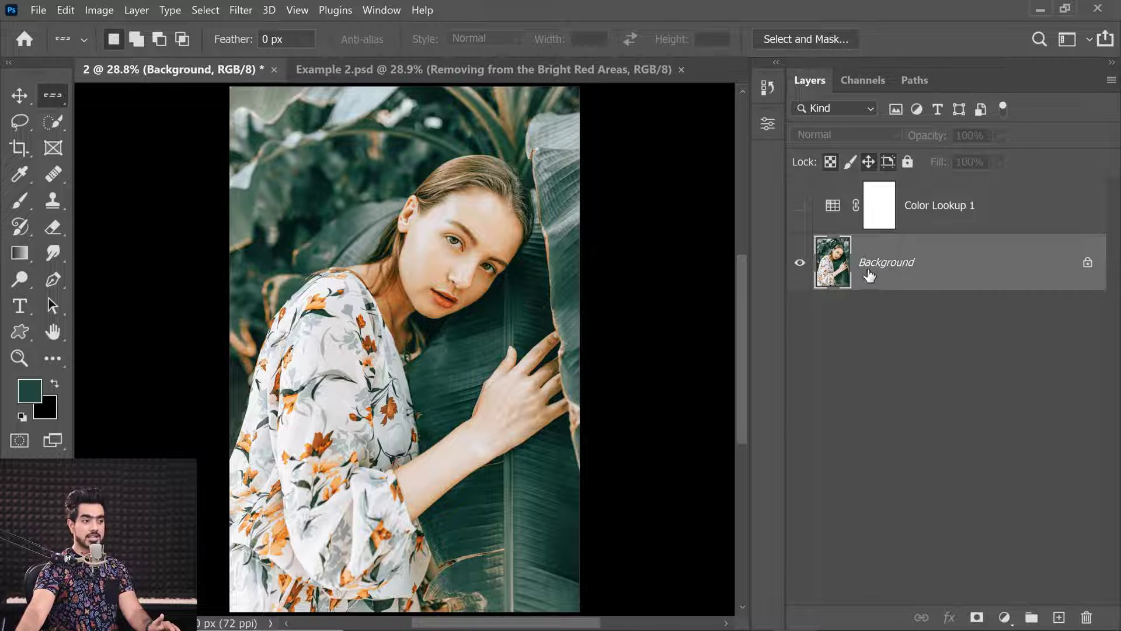
click(204, 10)
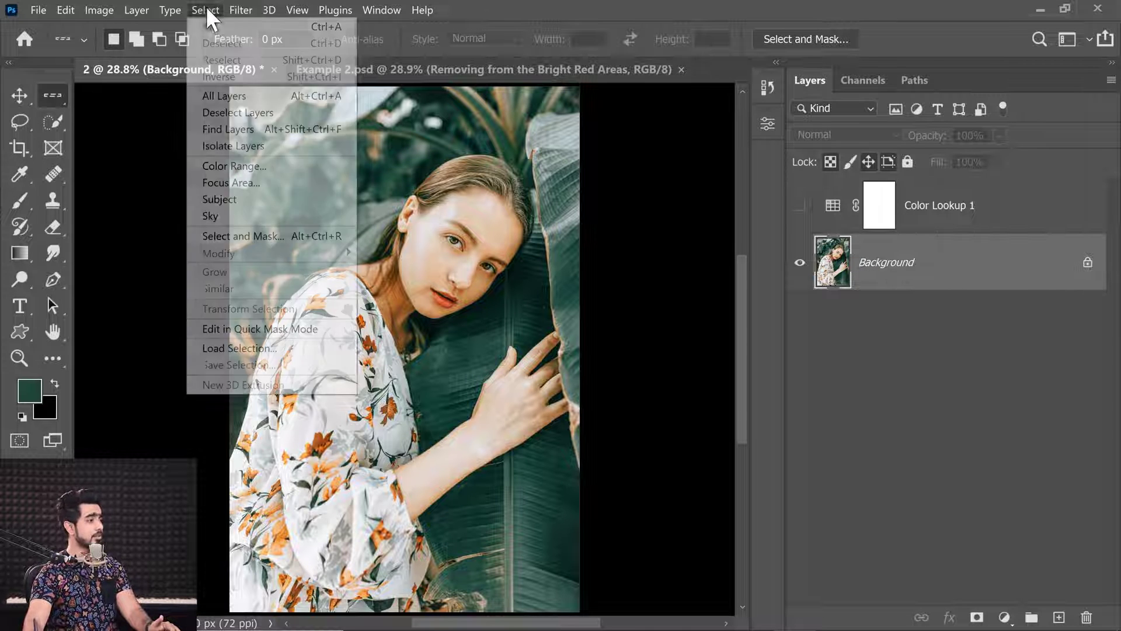
click(235, 167)
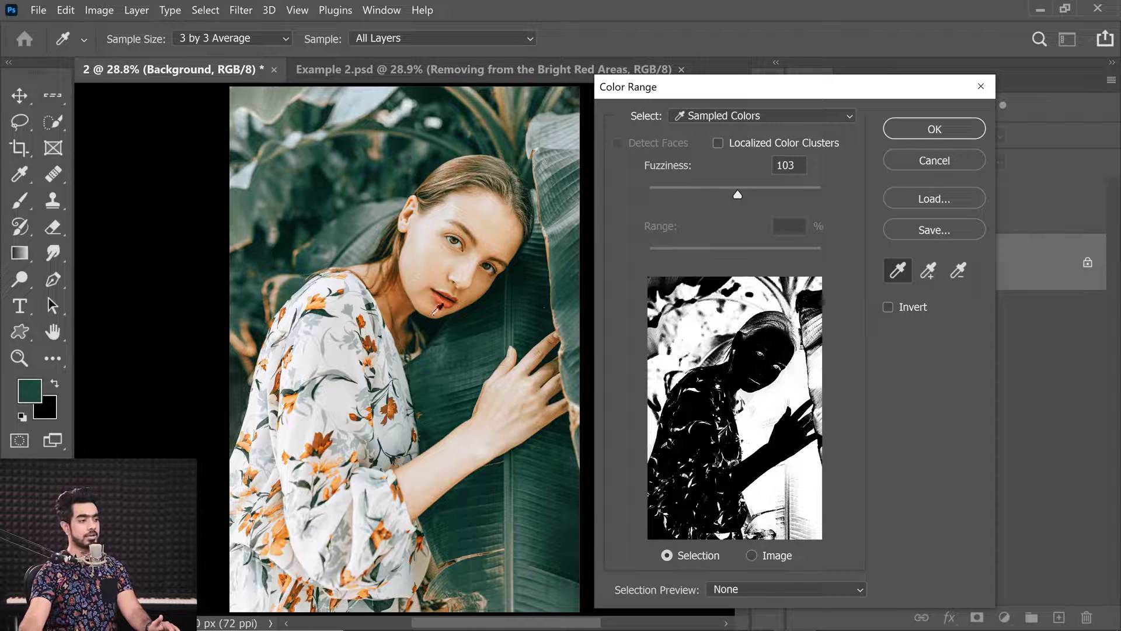
- Try sampling a pale tone from the woman for the Color Range selection, using Sampled Colors
click(462, 255)
click(426, 319)
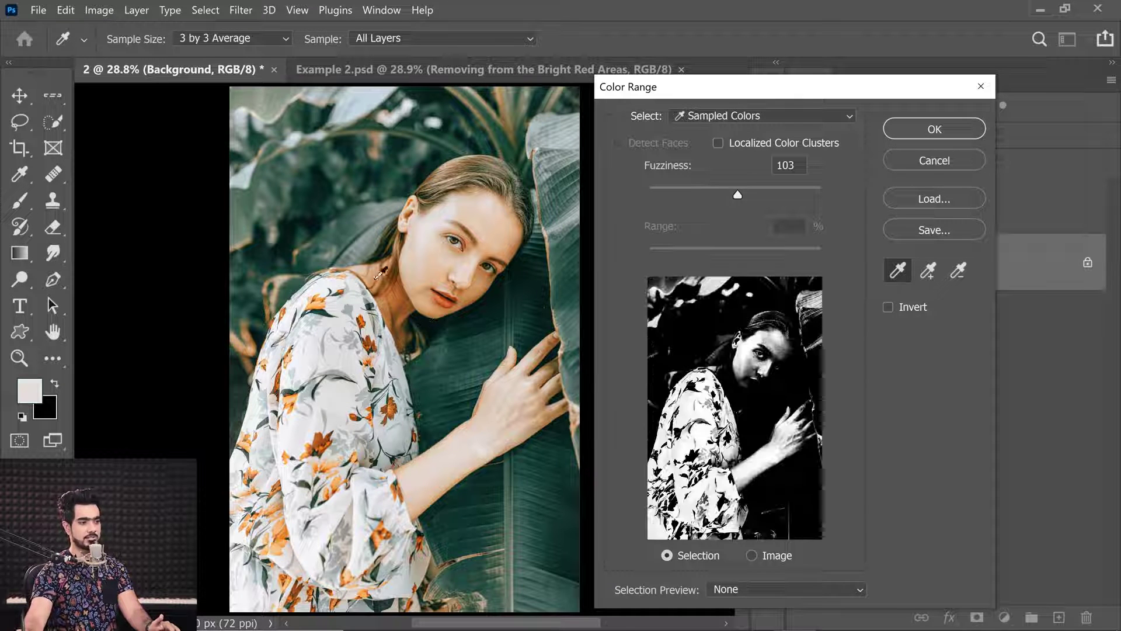
scroll(426, 292, down, 1)
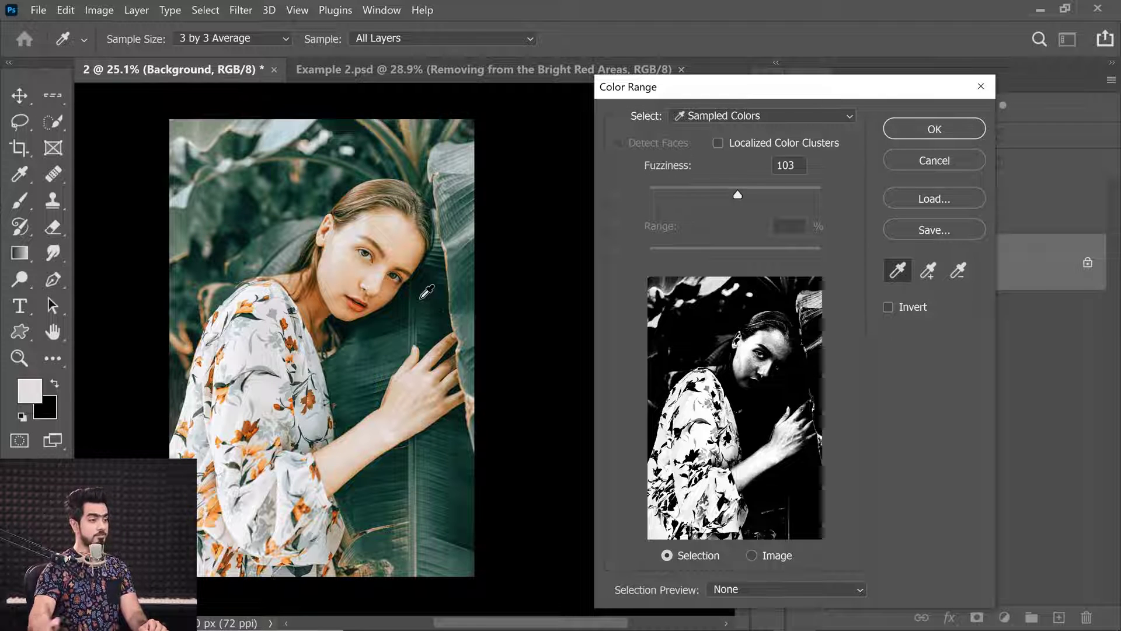
click(692, 116)
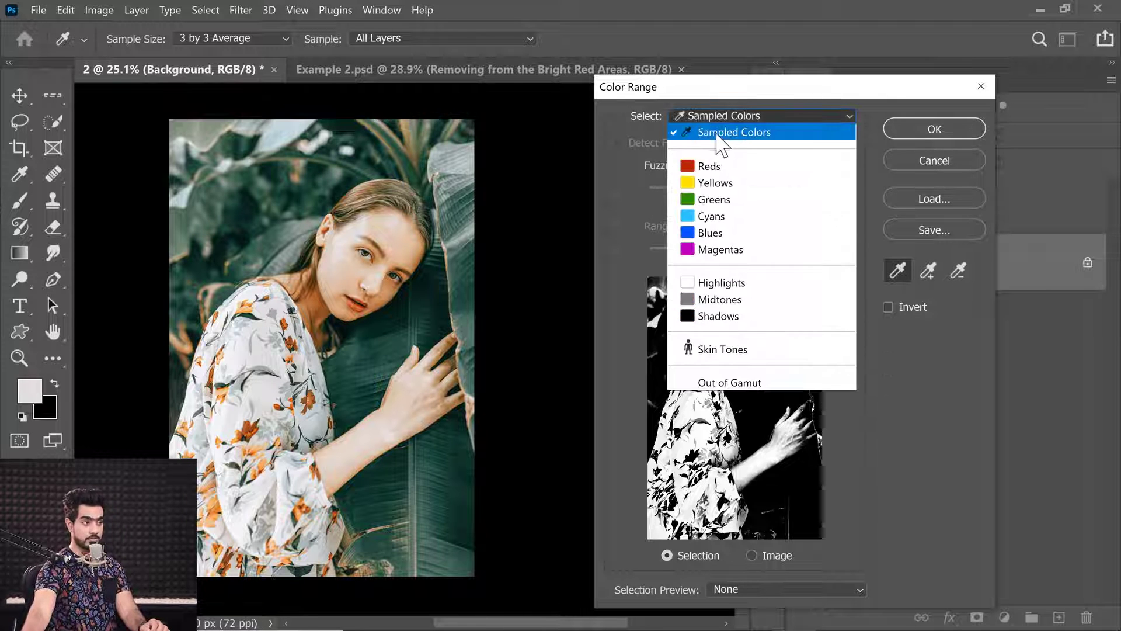
click(717, 139)
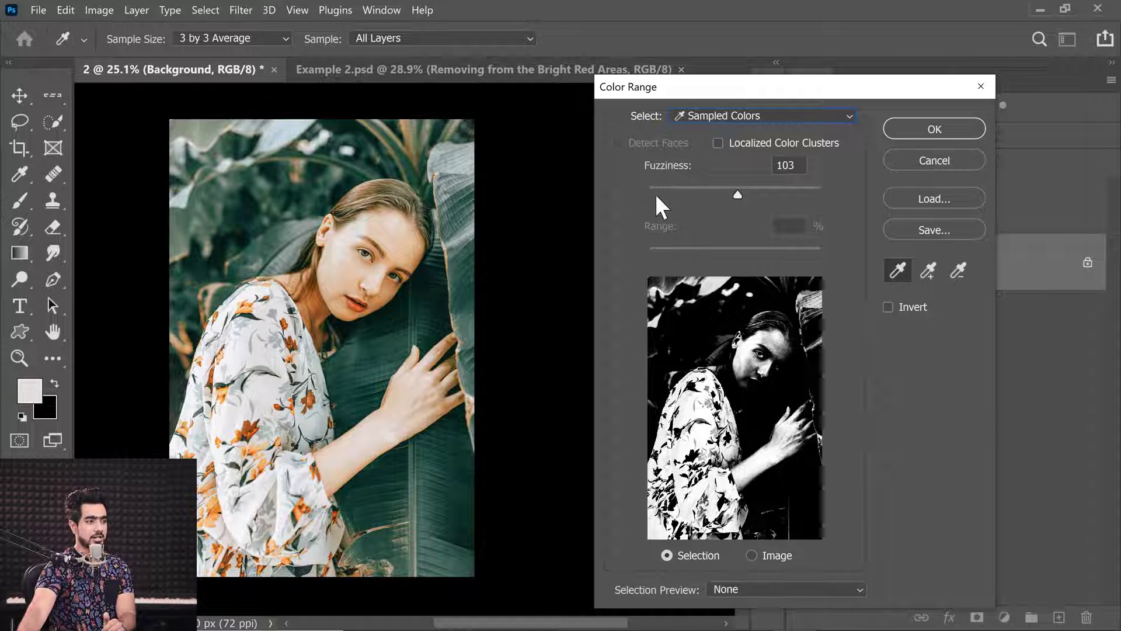
- Set the Color Range Fuzziness to 10 and sample the dark green leaf above her hand using a 3 by 3 Average sample size
click(788, 165)
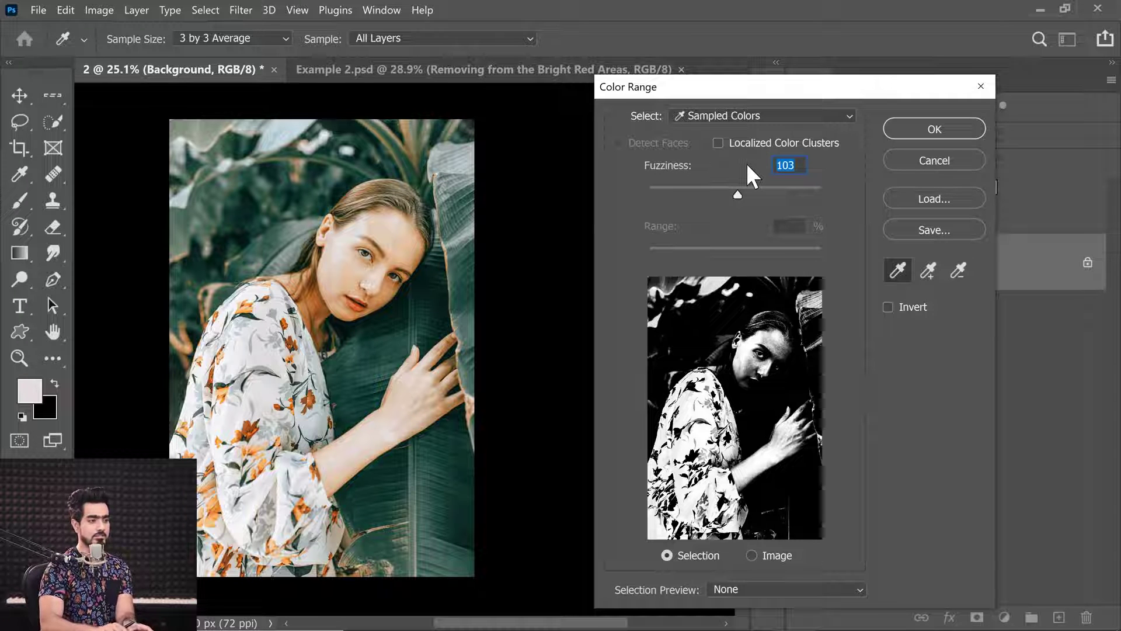
text(10)
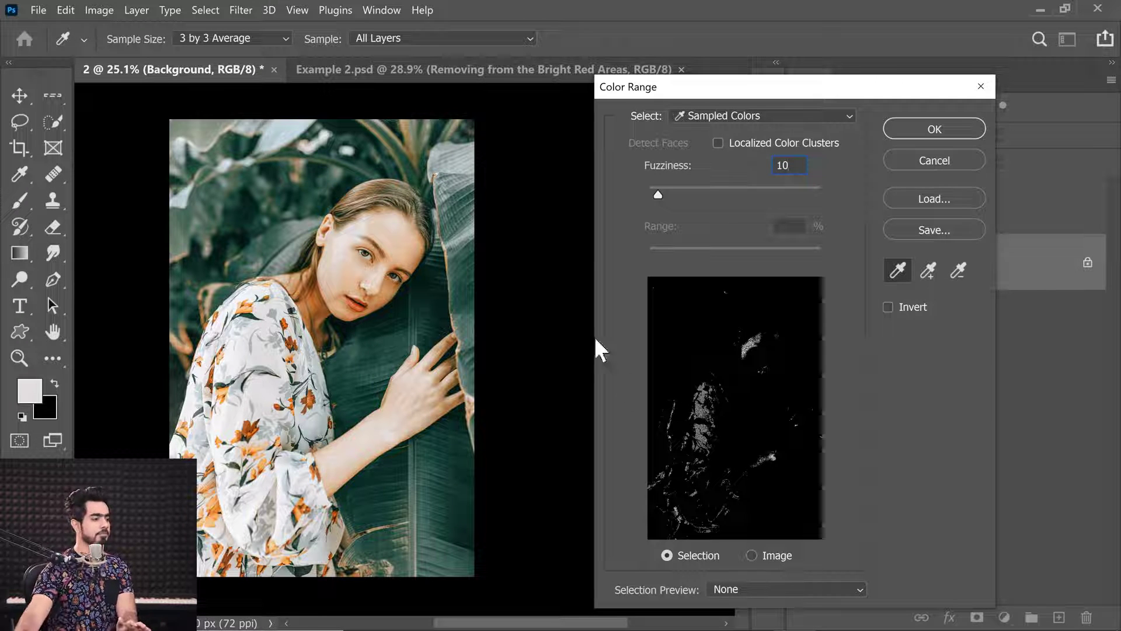
click(737, 589)
click(725, 538)
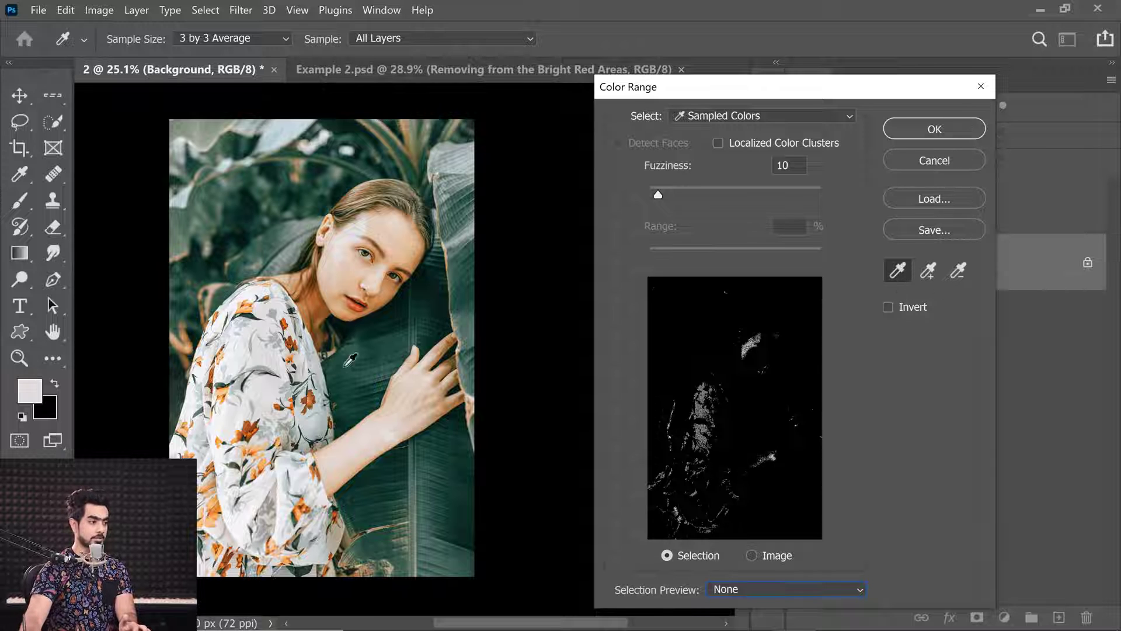
click(374, 360)
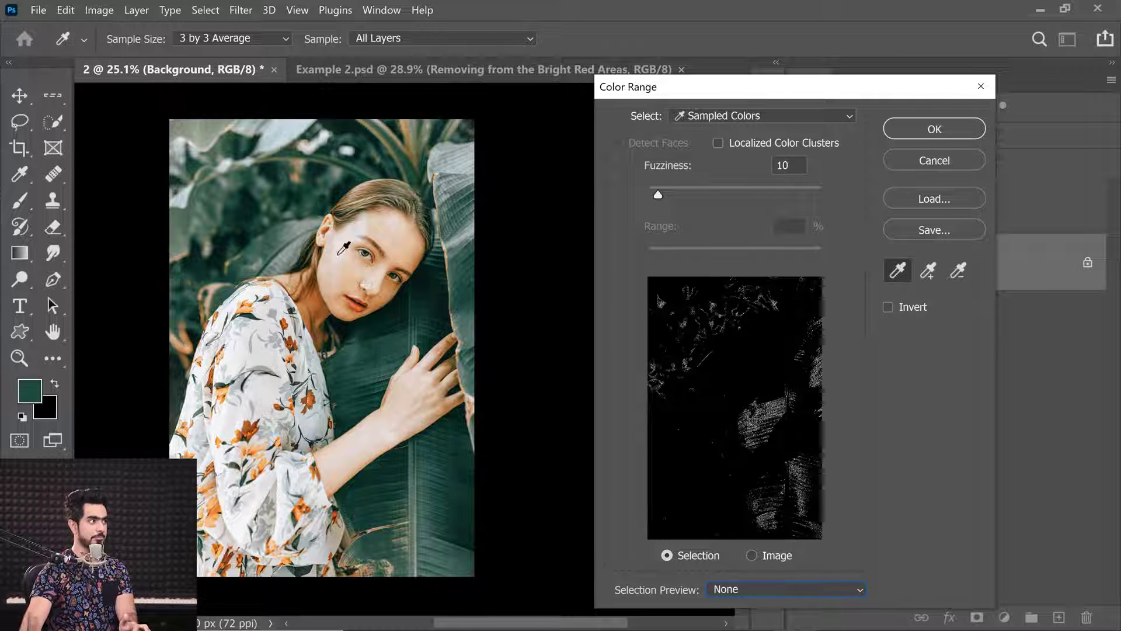
click(212, 38)
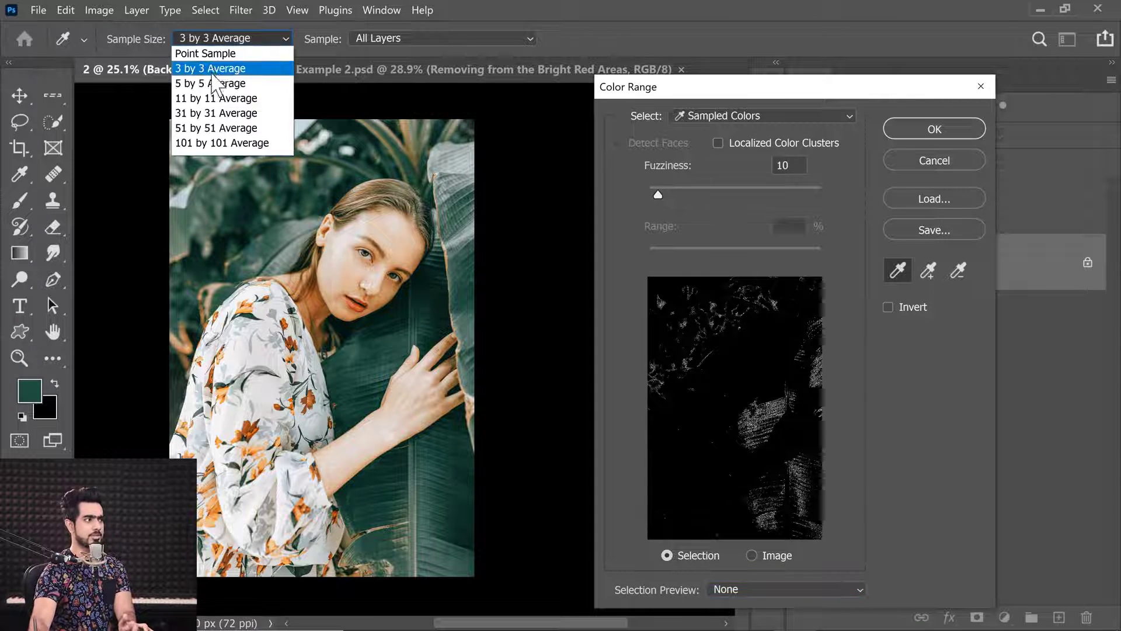
click(217, 68)
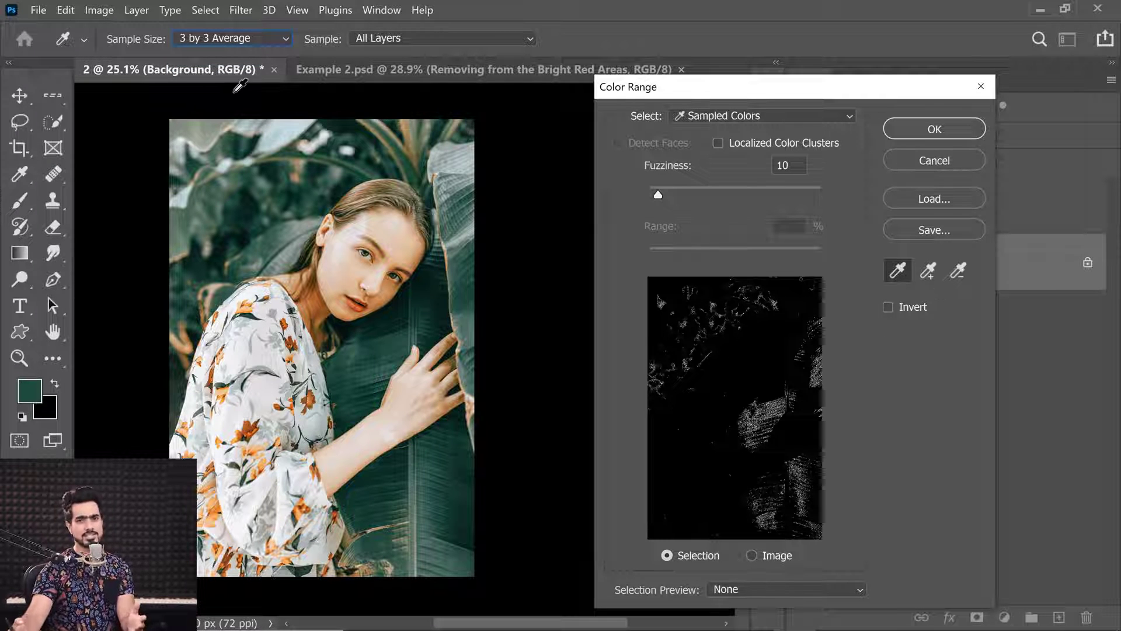
click(377, 349)
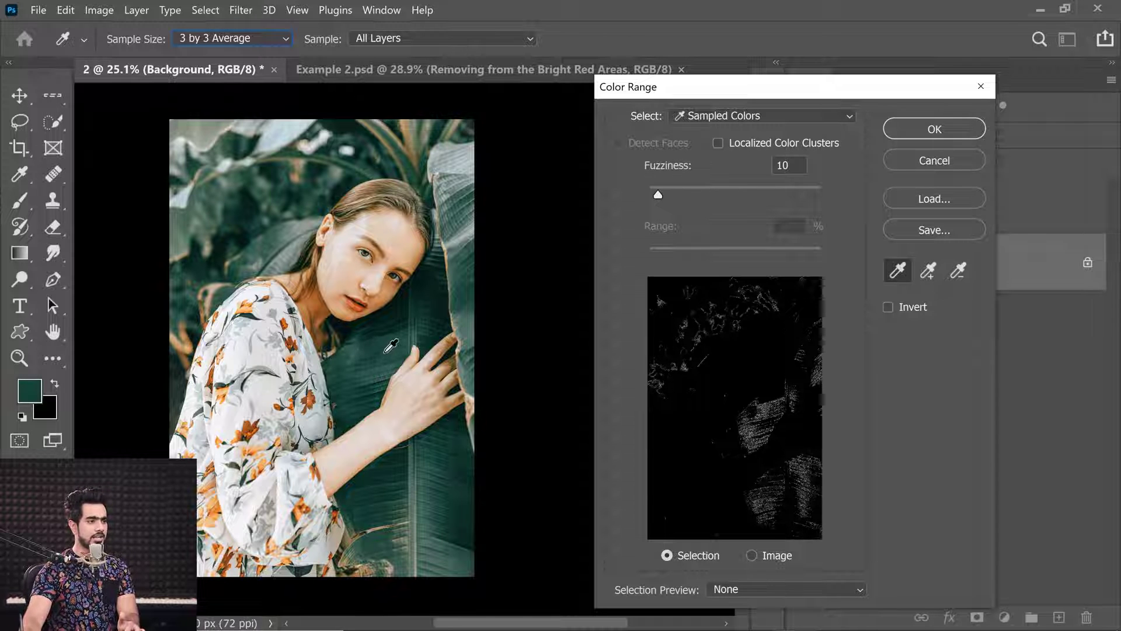
click(386, 350)
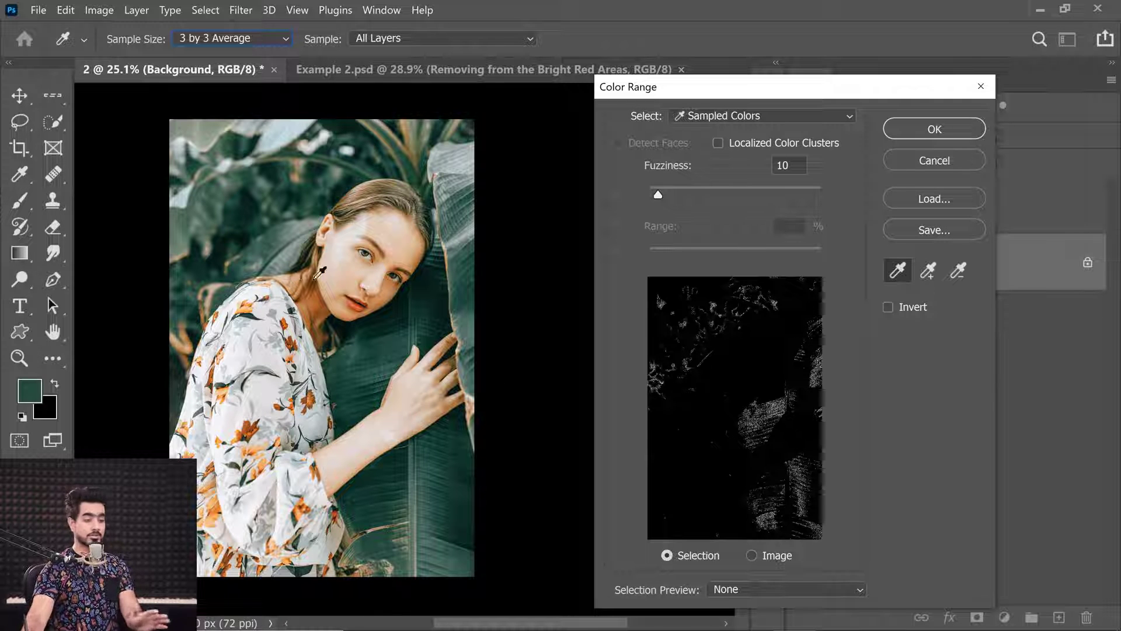
- Add further green tones from the large leaf and the foliage behind her head to the color selection, and raise the Fuzziness to 142
click(929, 270)
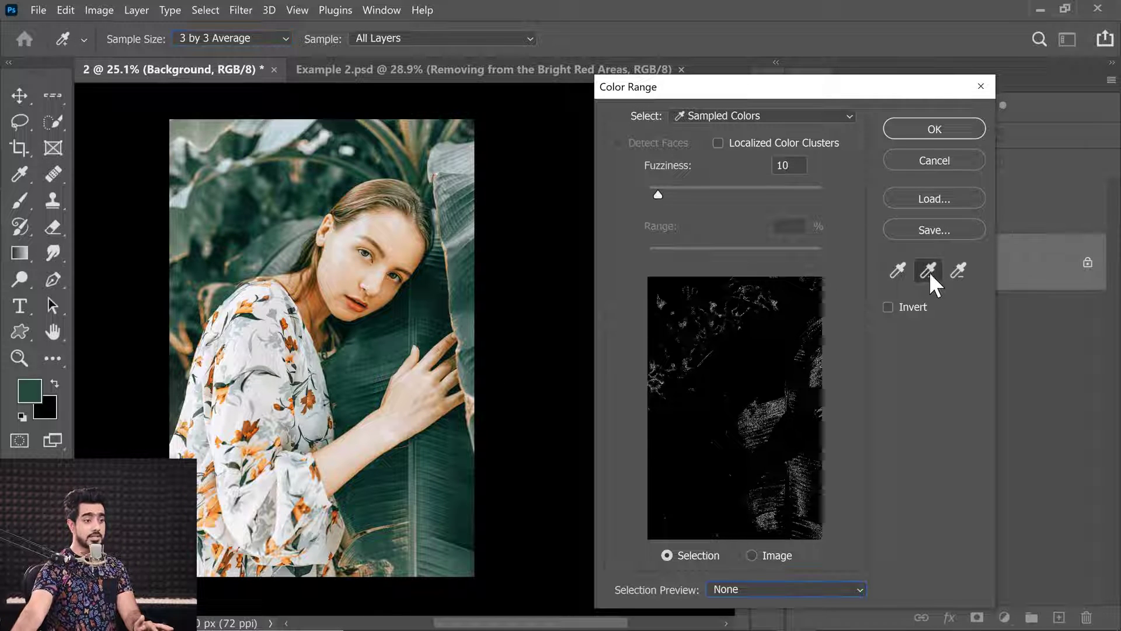
click(441, 498)
click(466, 463)
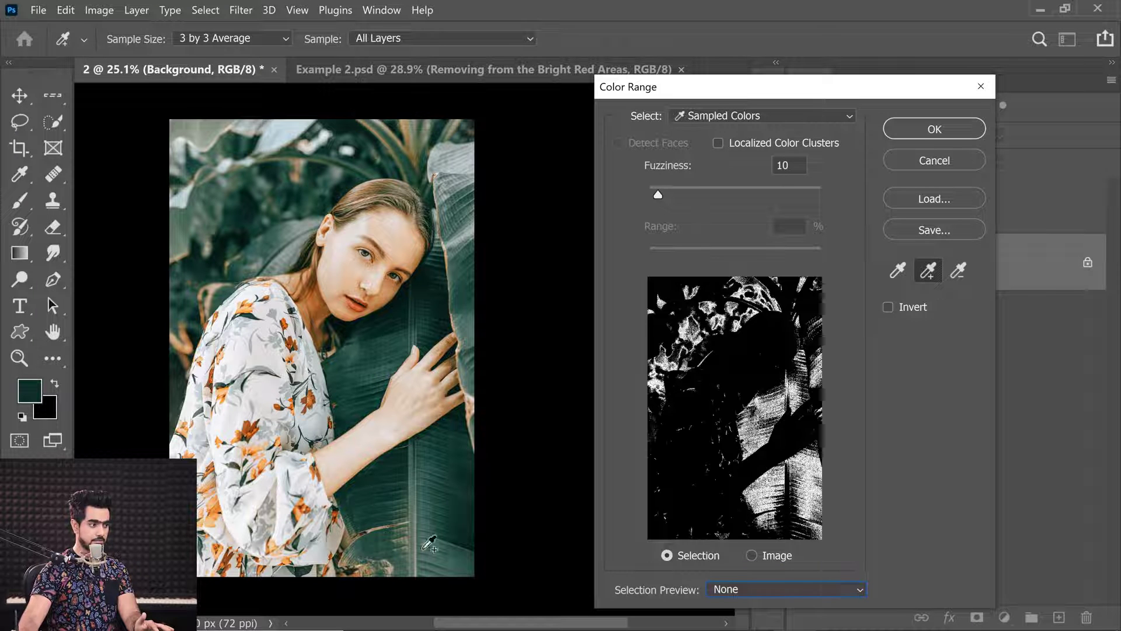
click(455, 467)
click(466, 277)
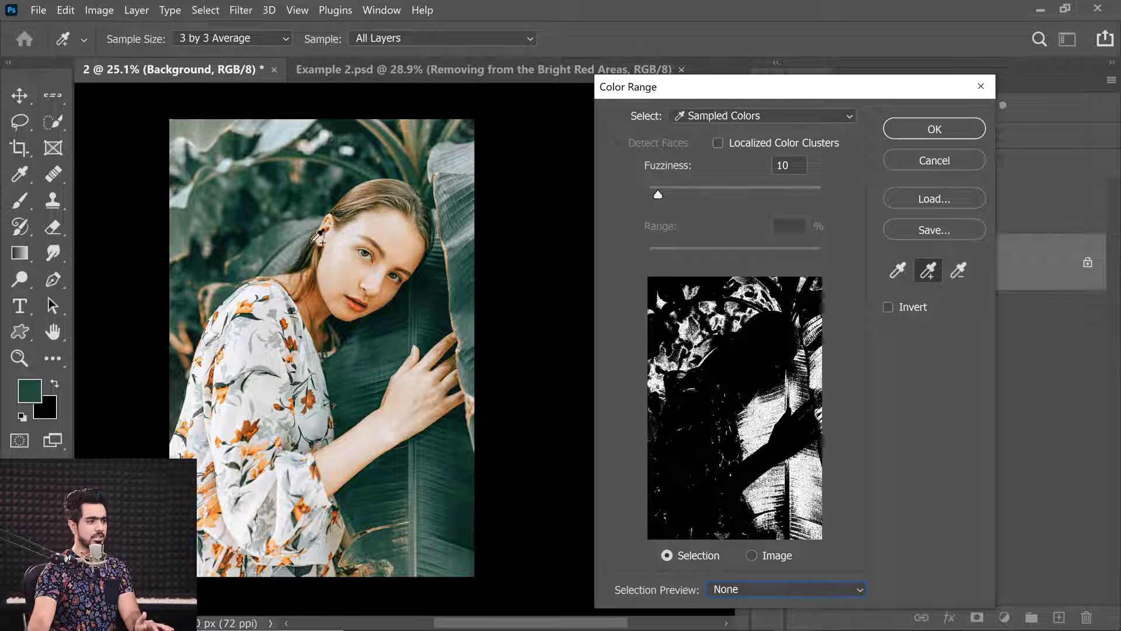
click(292, 234)
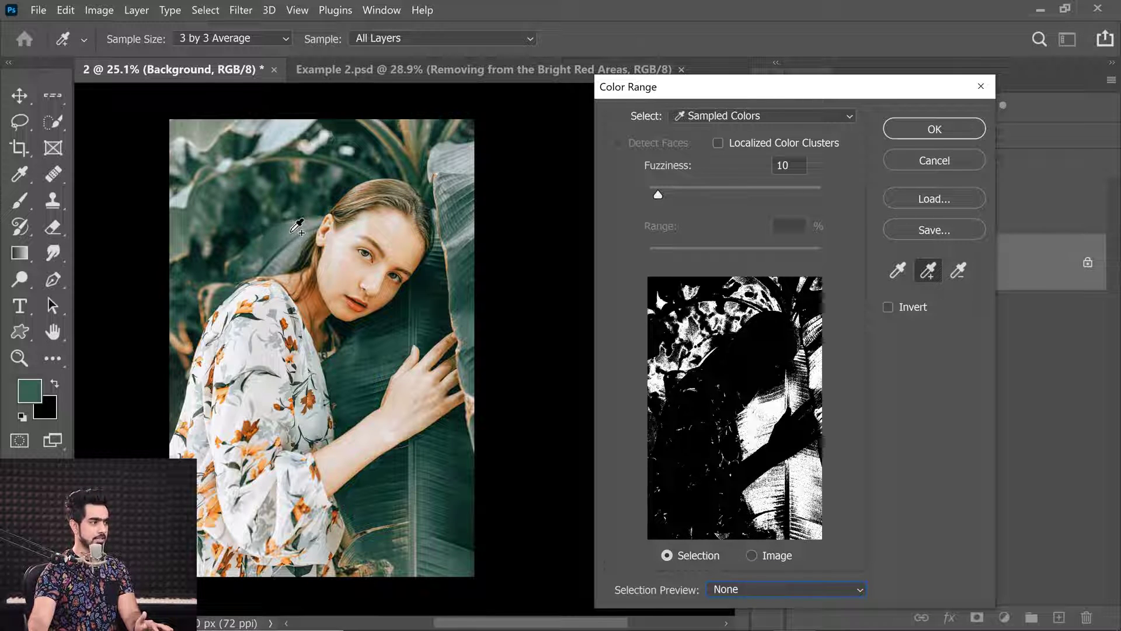
click(289, 232)
click(273, 242)
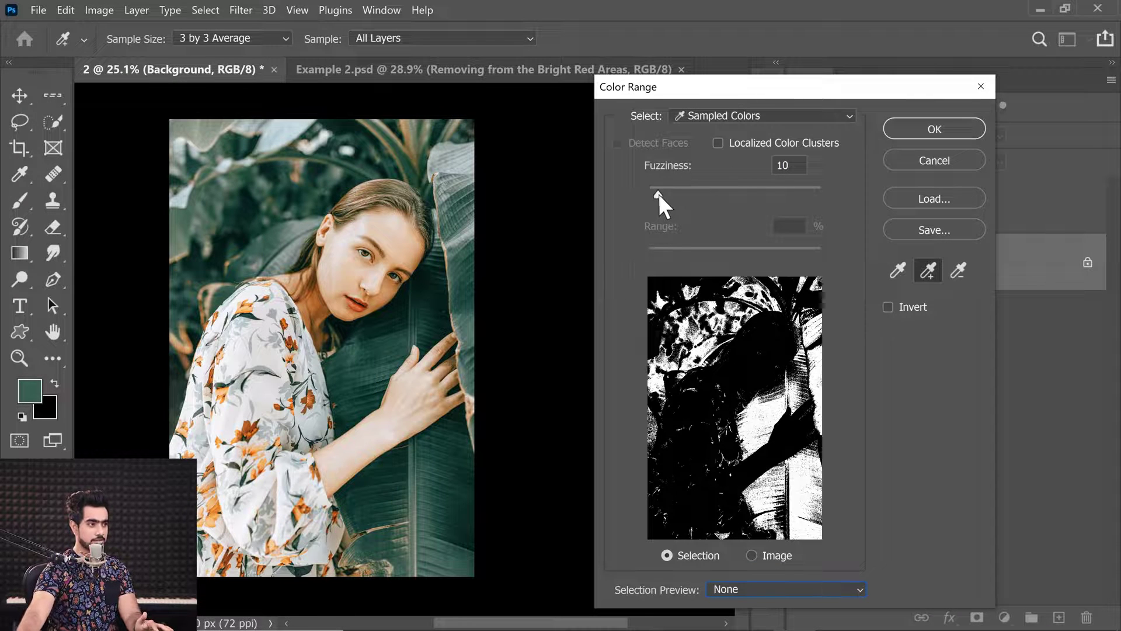
drag(657, 194, 763, 194)
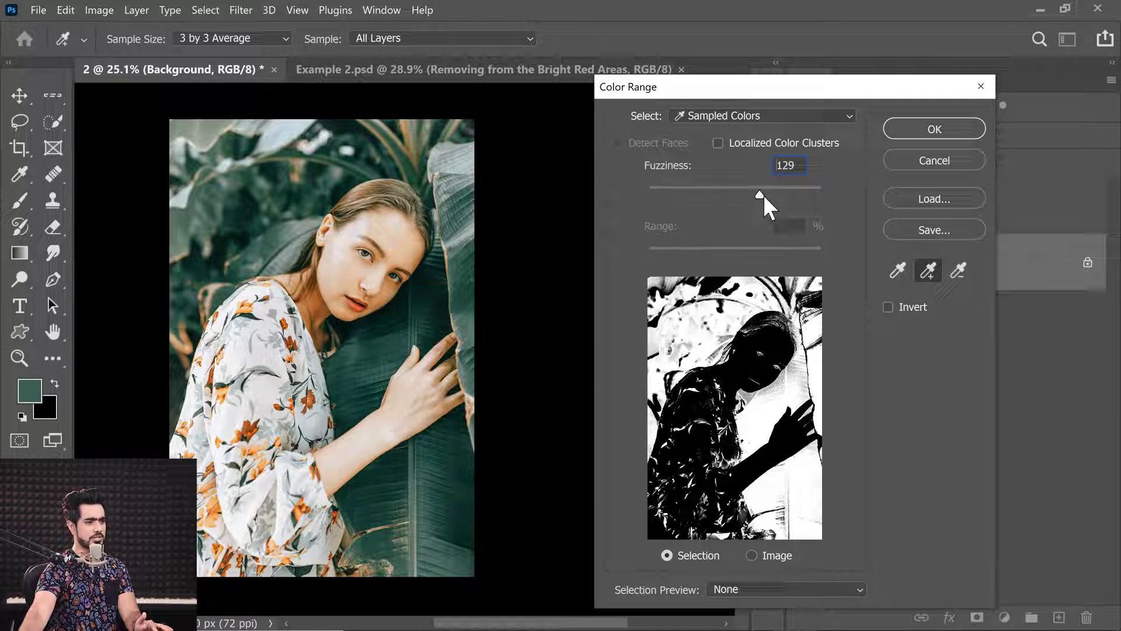
click(782, 338)
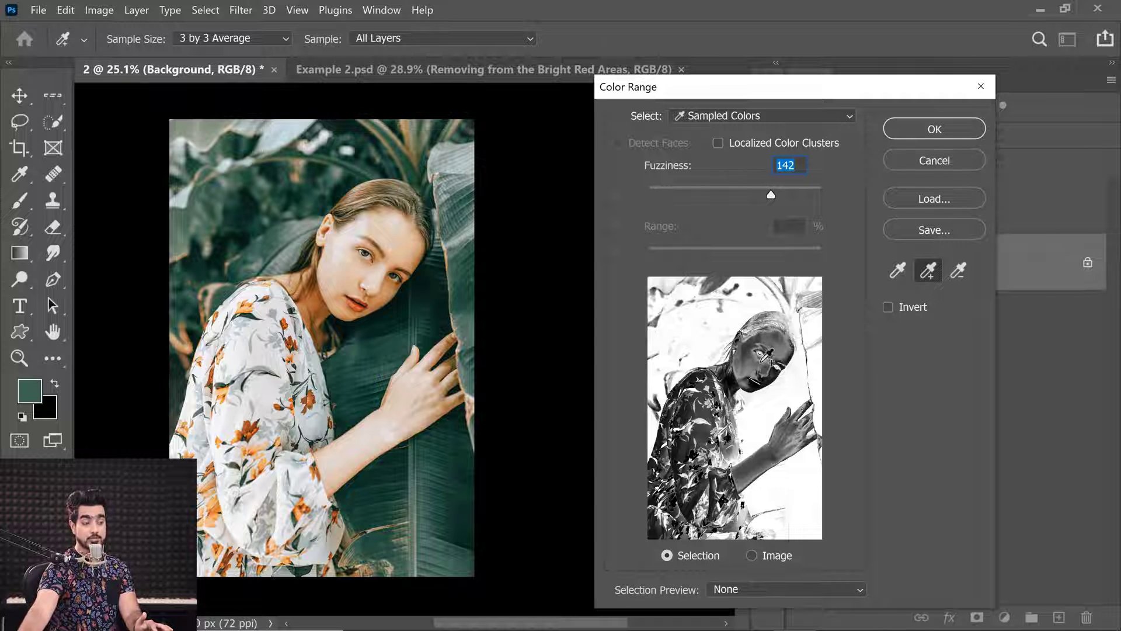
- Set the Color Range Fuzziness to 75 and apply the selection of the green tones
key(alt)
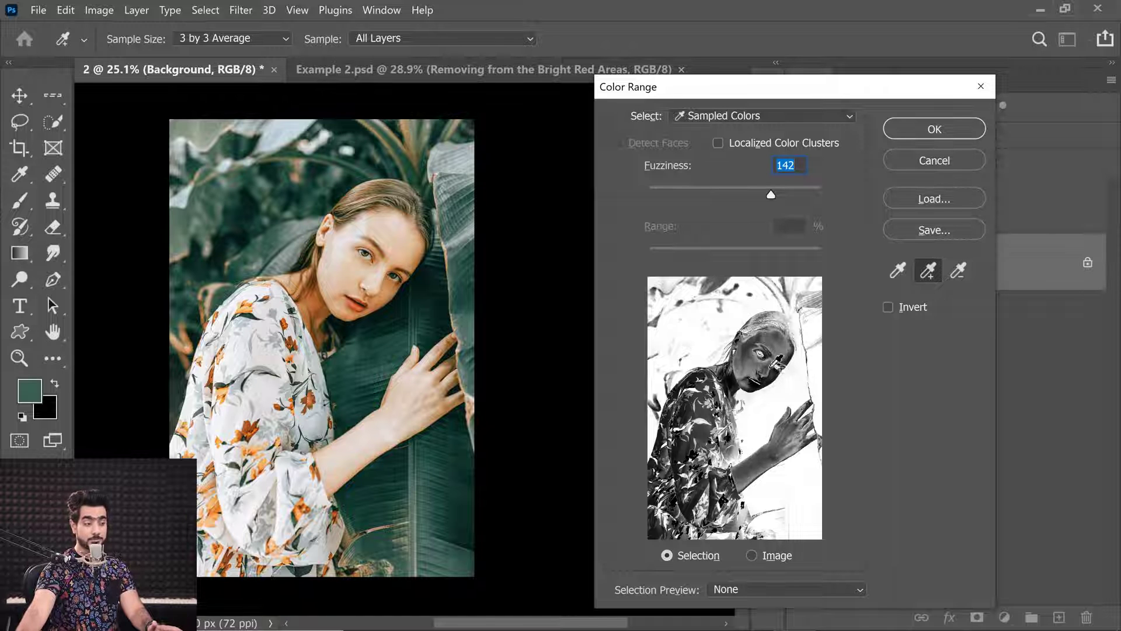
key(alt)
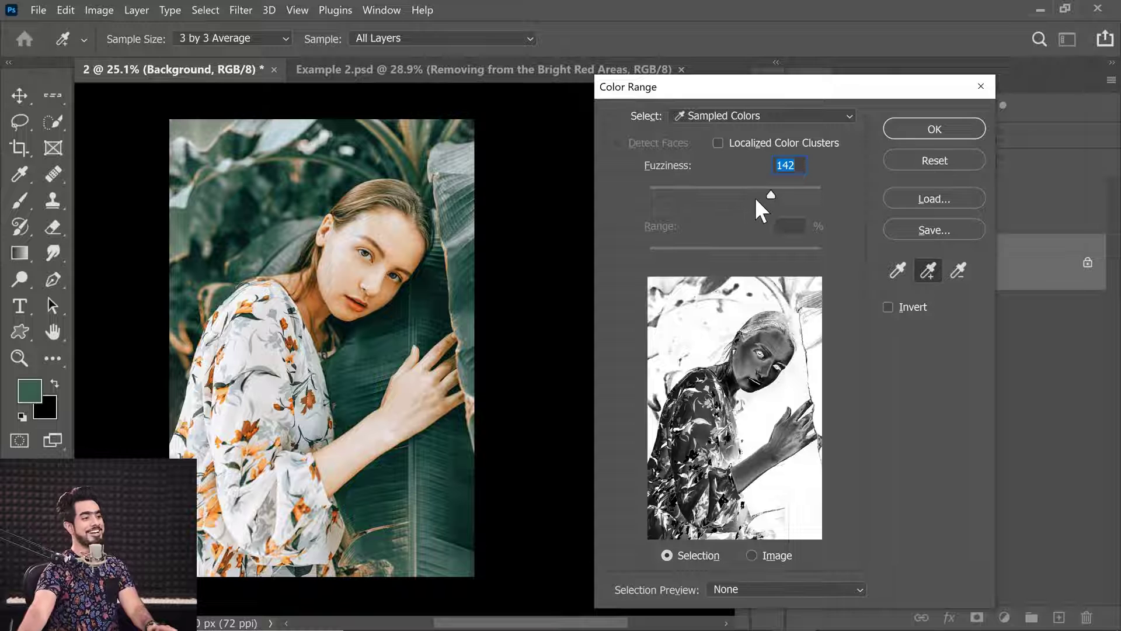
drag(756, 199, 717, 199)
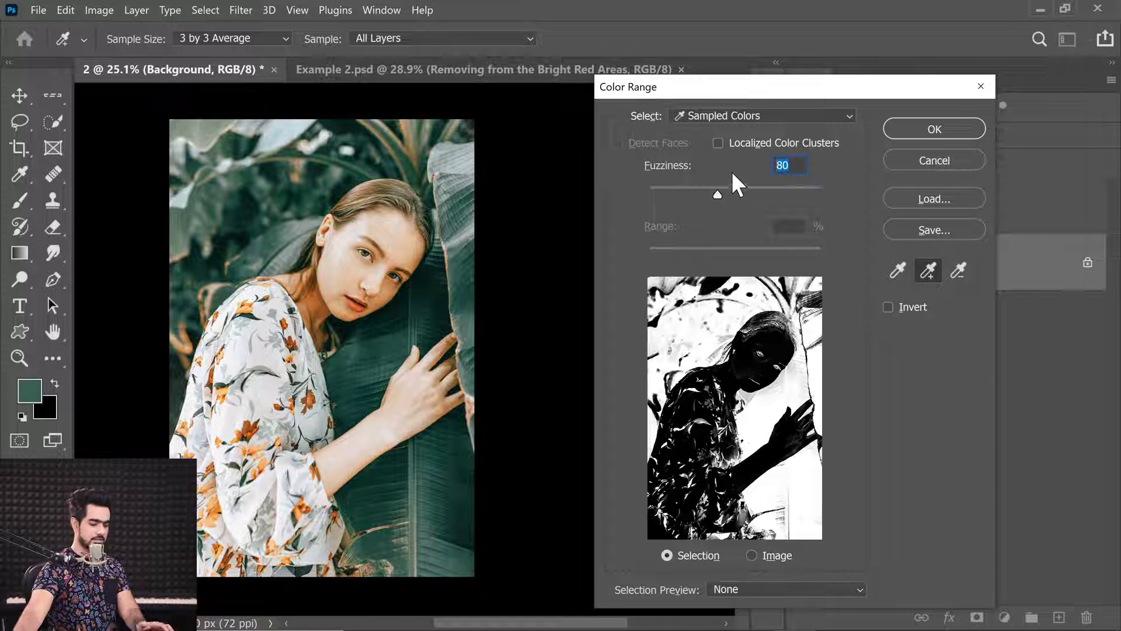
text(75)
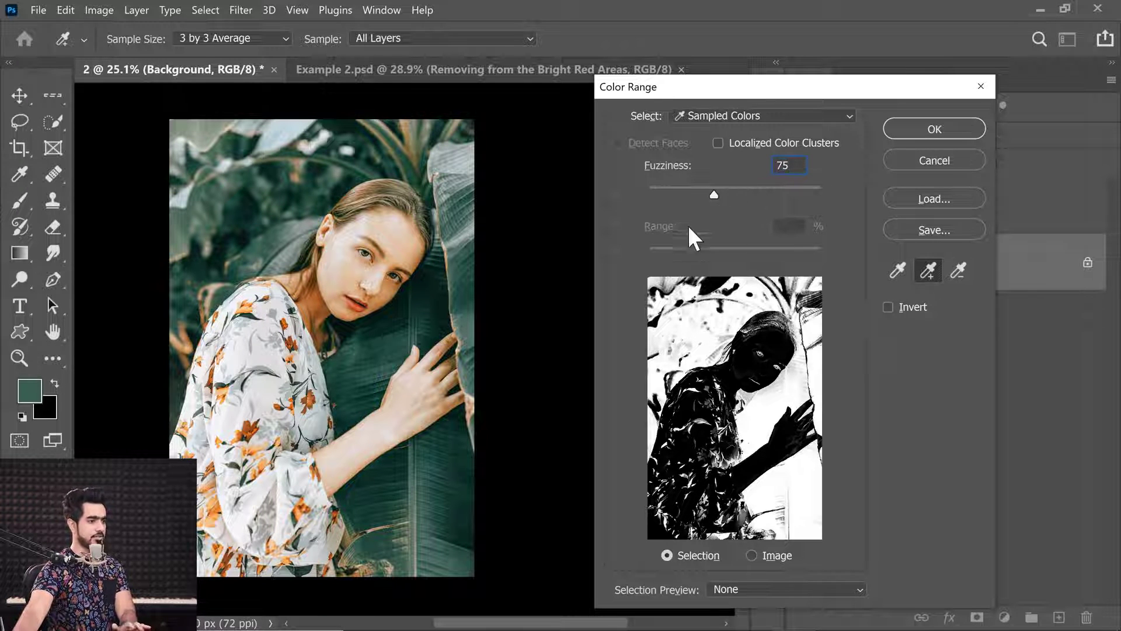
click(916, 132)
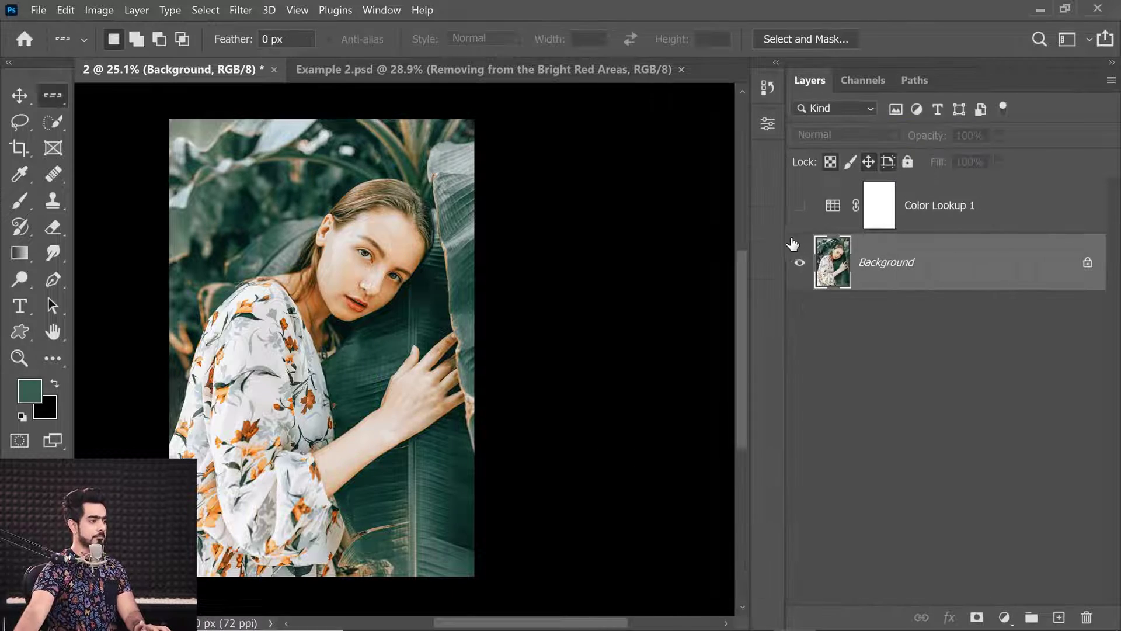
- Show the Color Lookup 1 layer, black out the woman and other non-green areas on its mask using the Color Range selection, and deselect
click(800, 211)
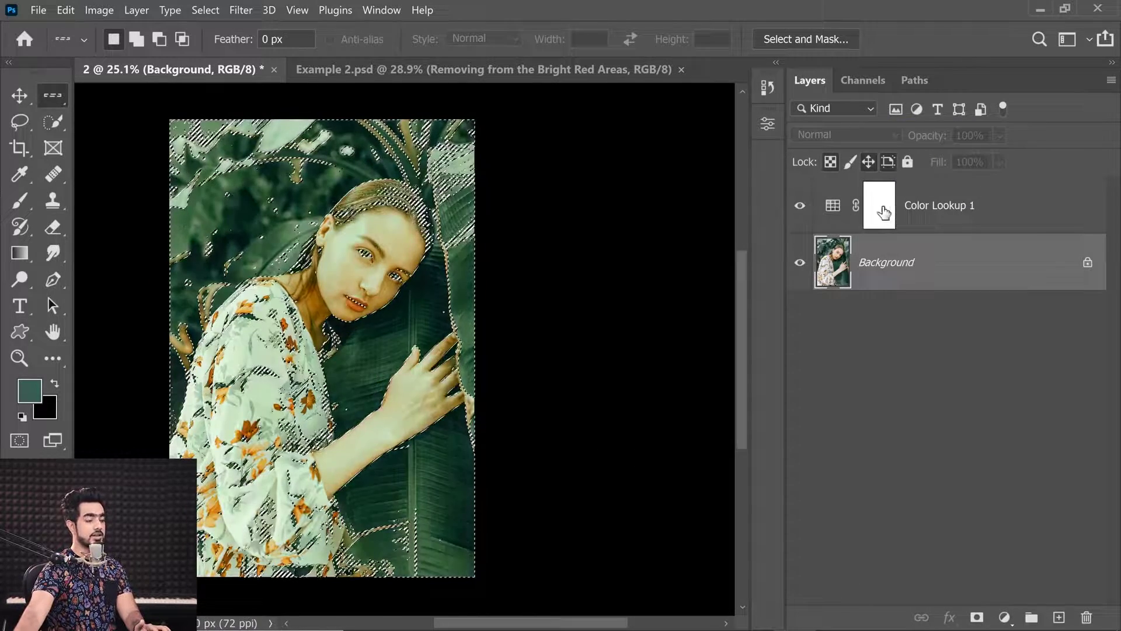
click(880, 206)
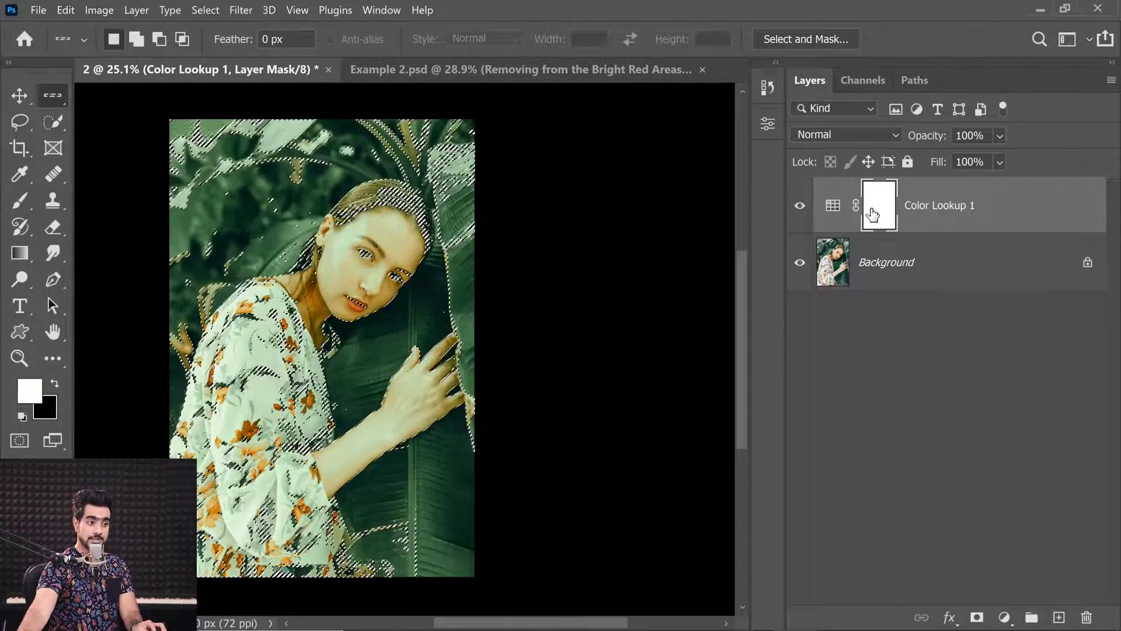
key(x)
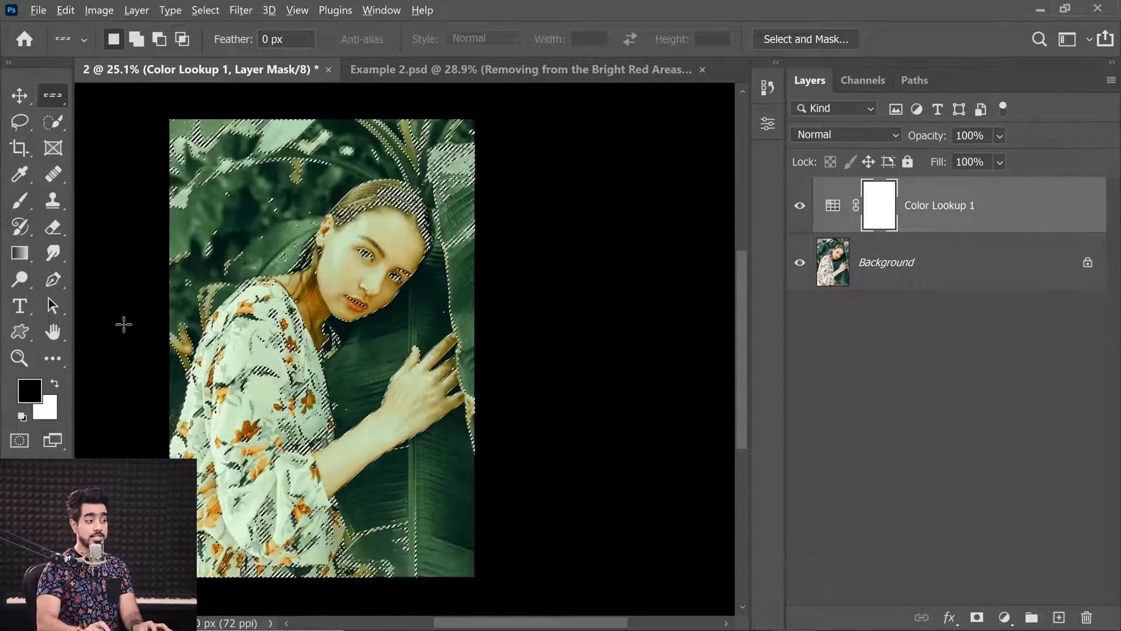
key(alt+BackSpace)
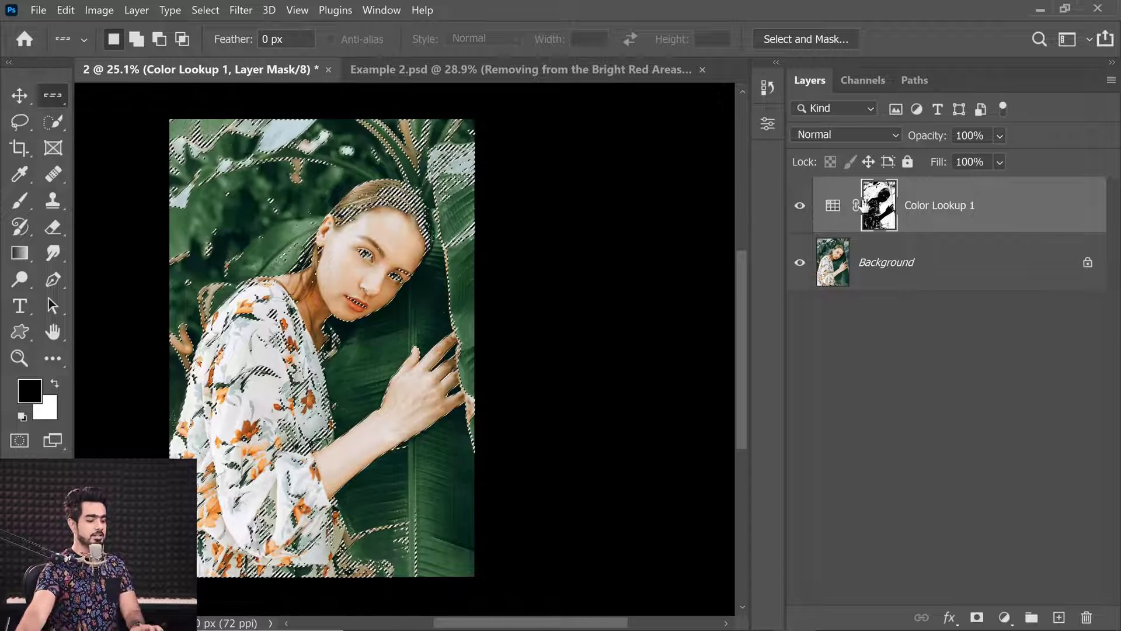
key(ctrl+d)
- Switch the layer thumbnails to Large Thumbnails and check the masked grade up close around the woman's face
right_click(903, 348)
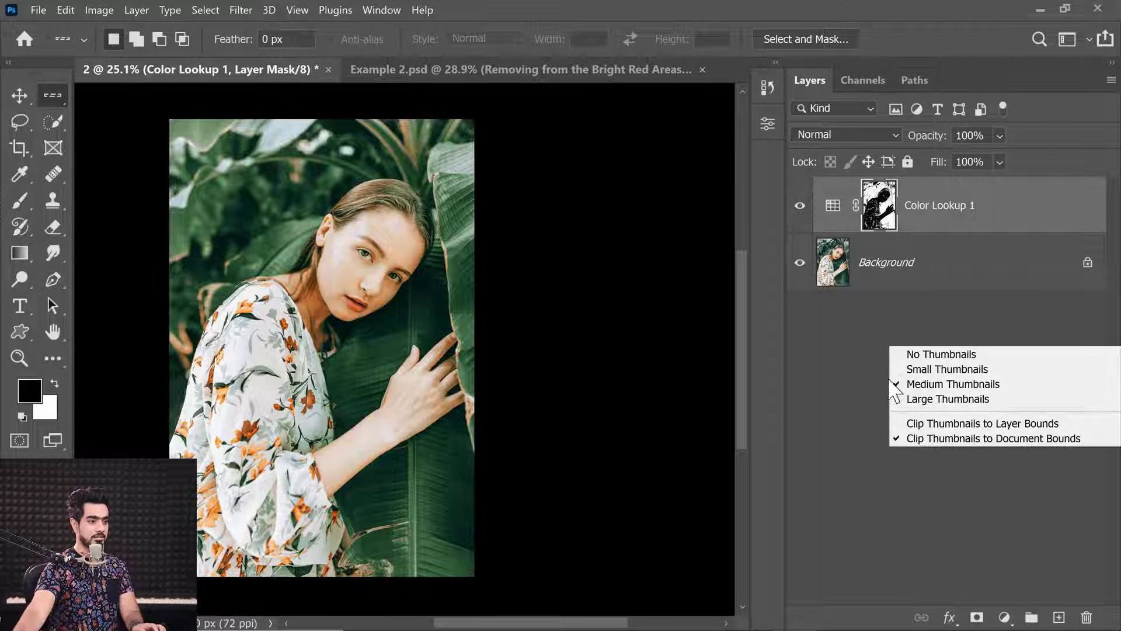
click(911, 400)
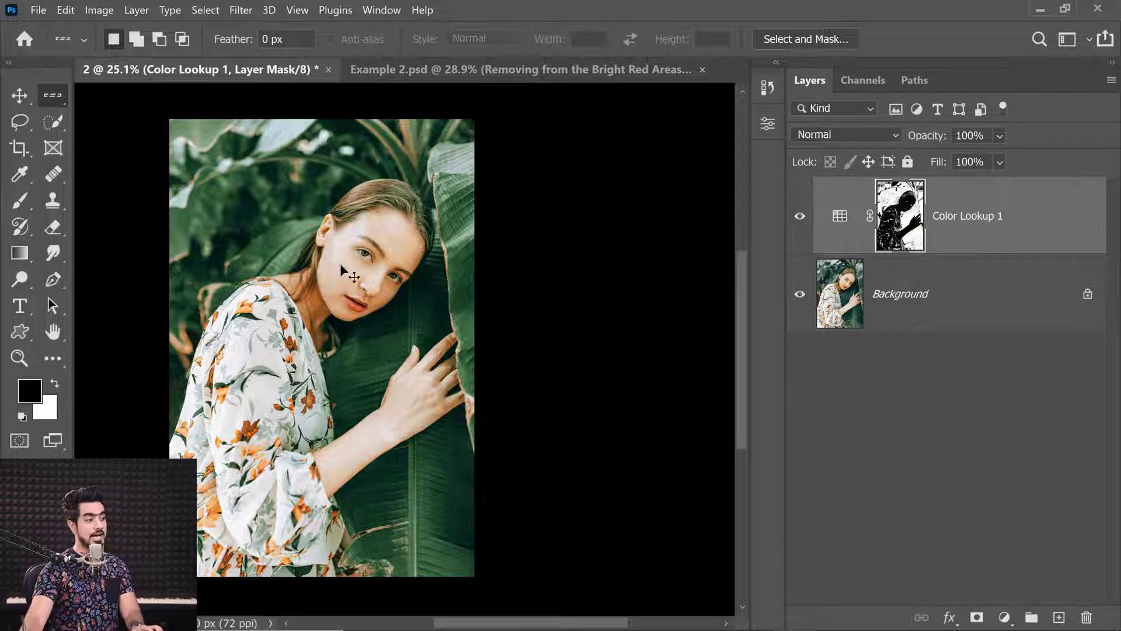
ctrl+click(363, 267)
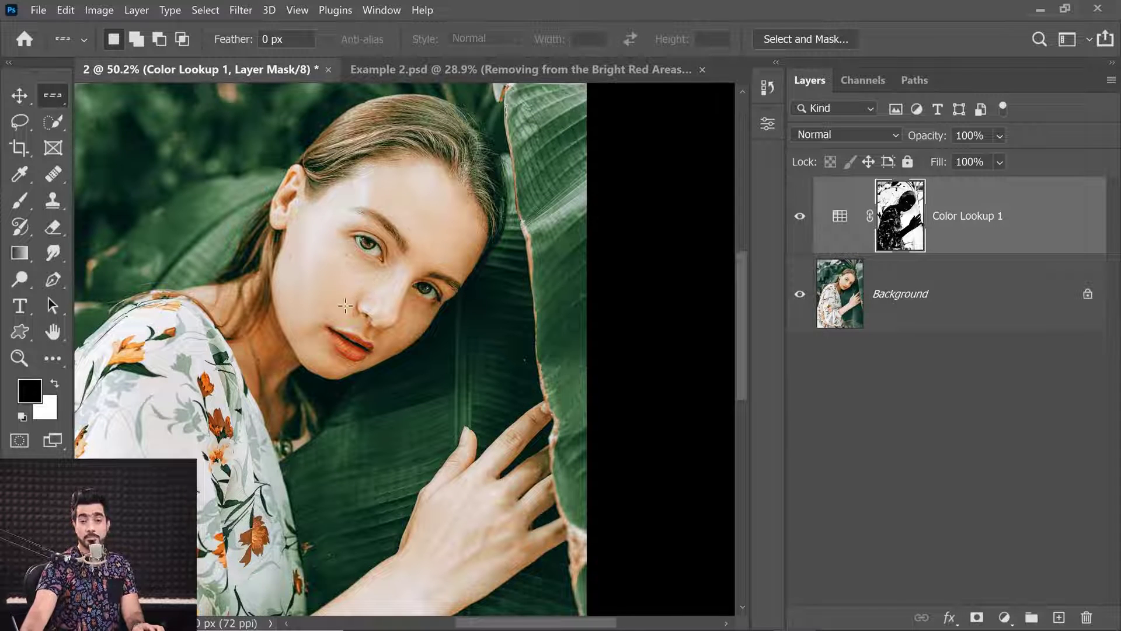
scroll(427, 273, down, 2)
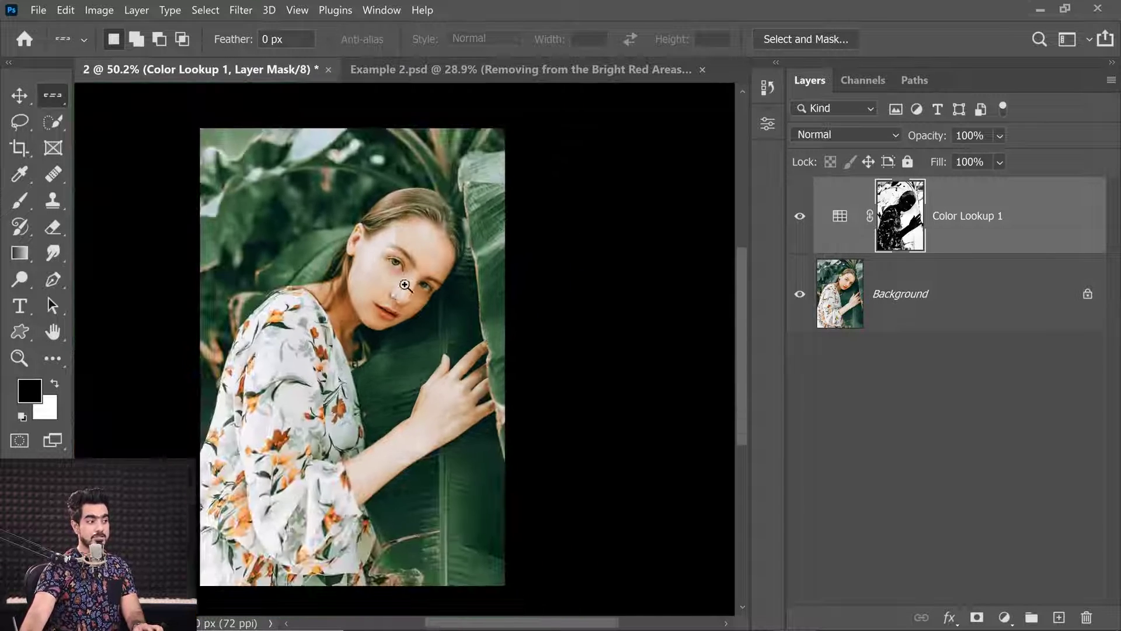
- Compare the portrait with and without the Color Lookup 1 layer, both as a whole and close up at the hair
click(798, 224)
click(799, 225)
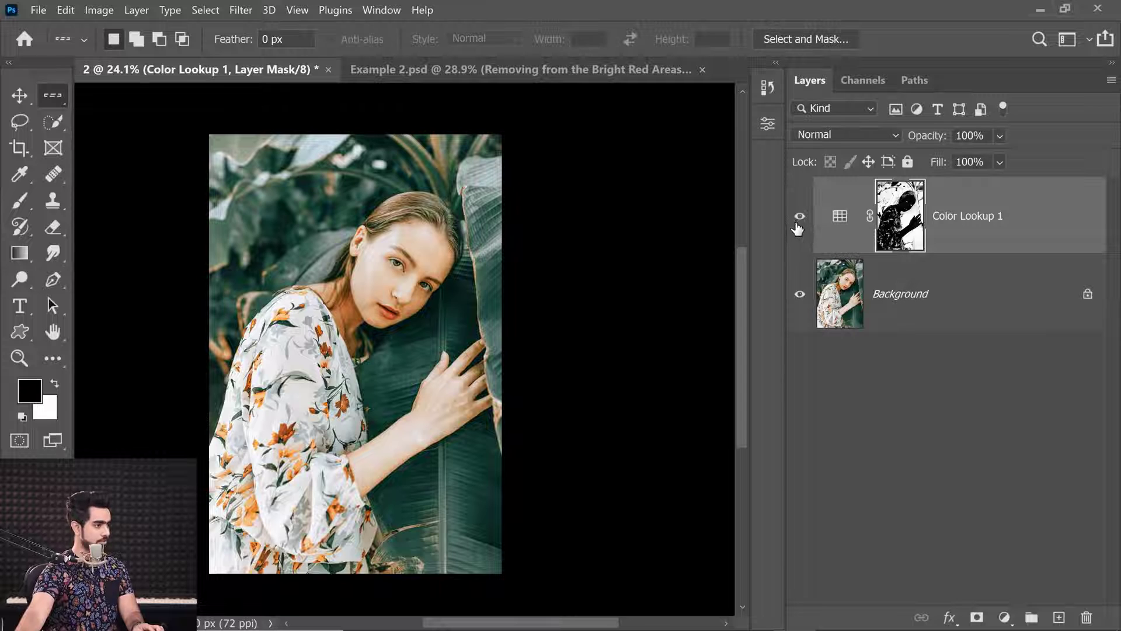
click(798, 224)
click(797, 225)
click(798, 225)
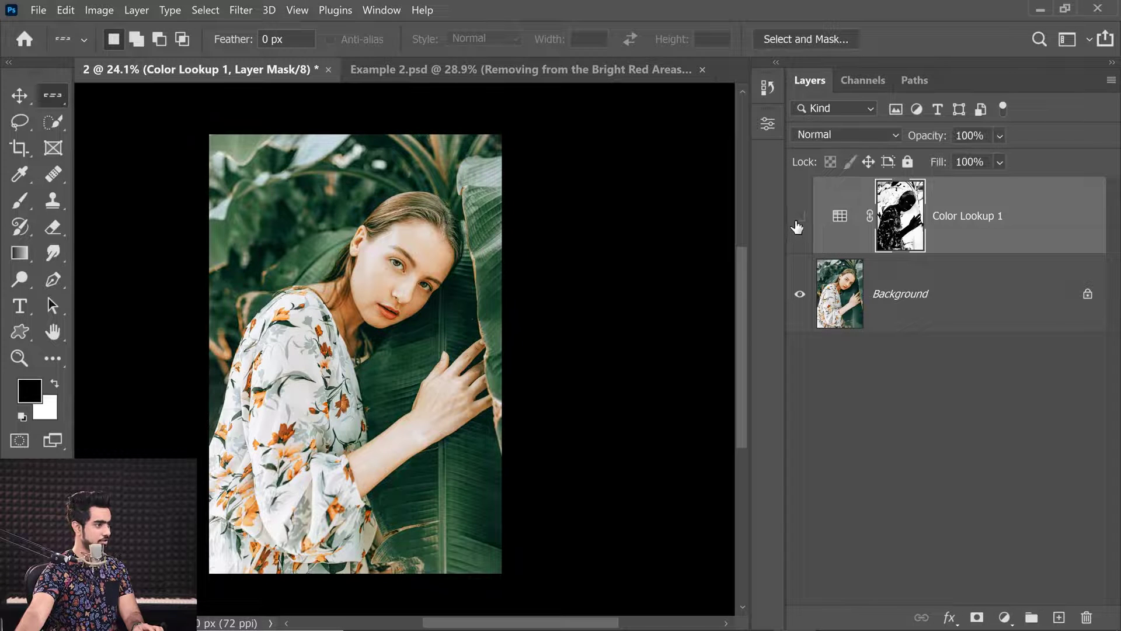
click(798, 225)
click(798, 225)
drag(412, 201, 525, 226)
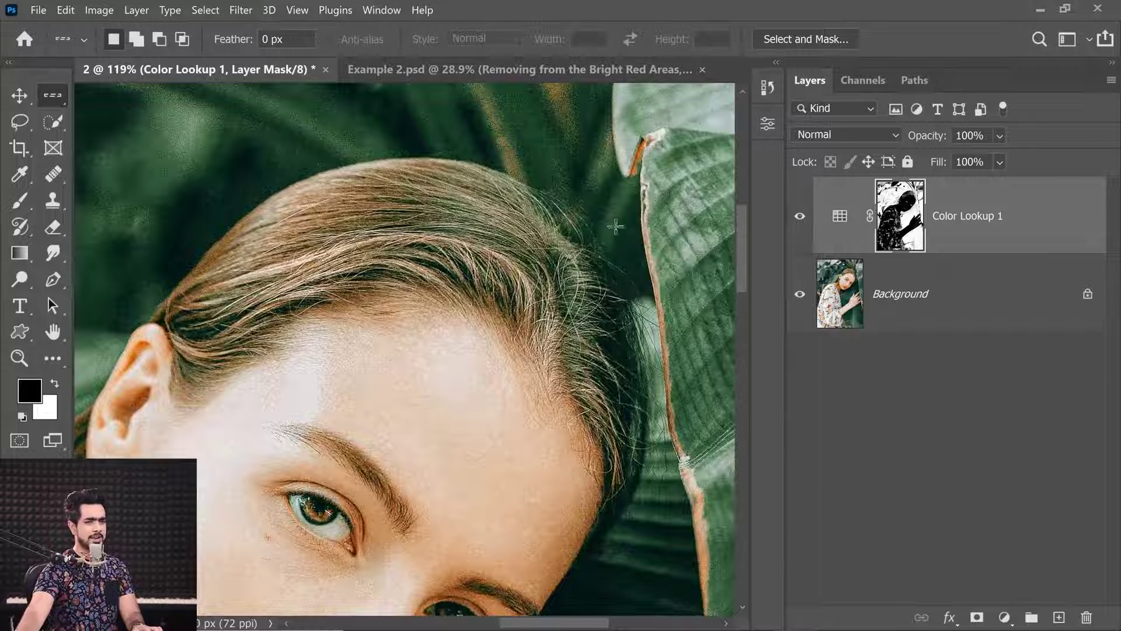
click(798, 225)
click(797, 226)
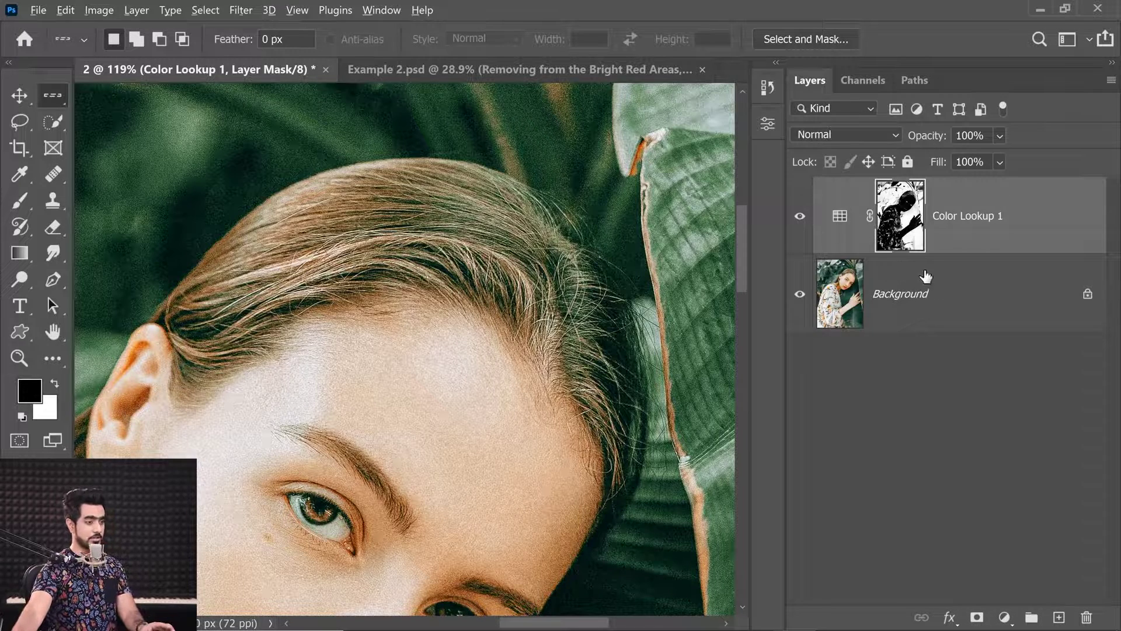
- Display the Color Lookup 1 mask alone and paint black over the woman's hair and forehead with the Brush tool
alt+click(902, 234)
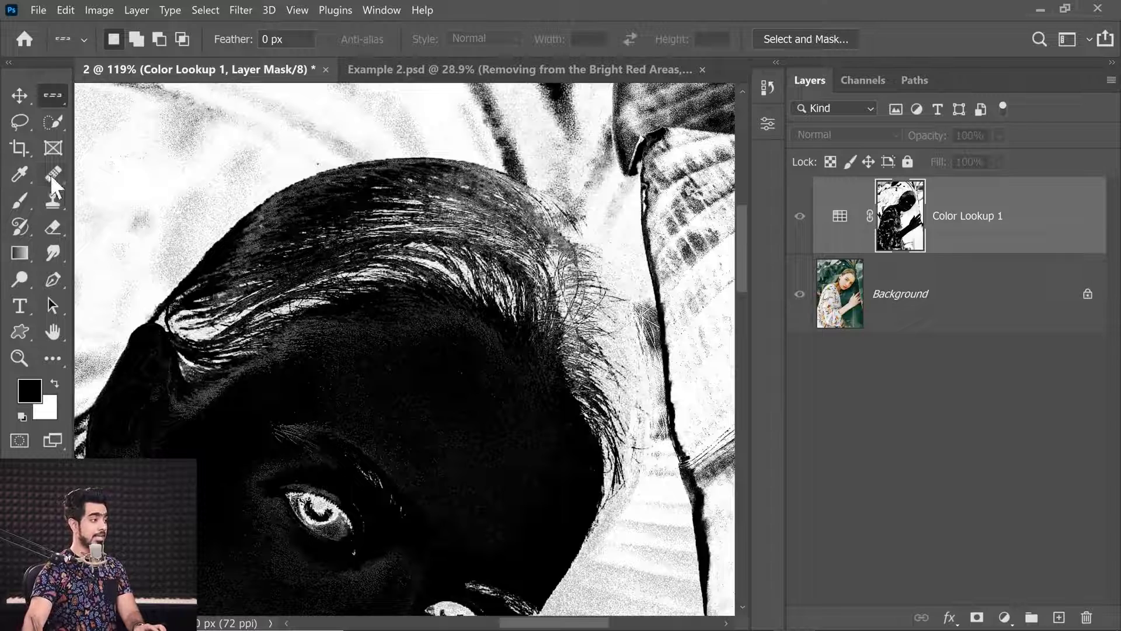
click(16, 203)
drag(408, 284, 443, 284)
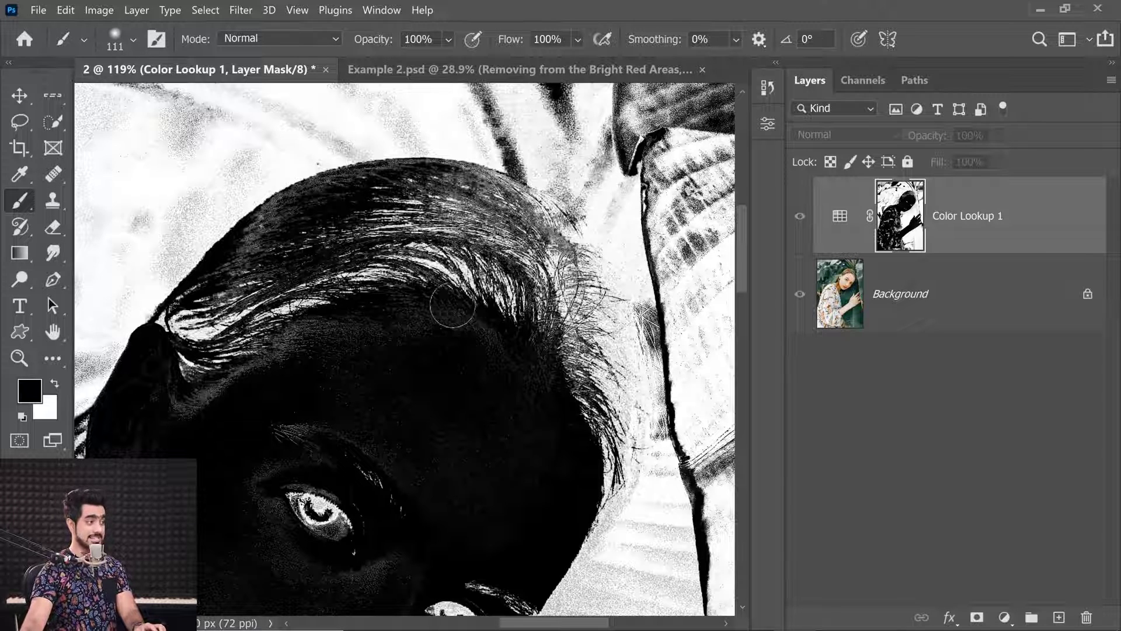
mouse_move(374, 286)
mouse_down()
mouse_move(405, 259)
mouse_move(451, 285)
mouse_up()
mouse_move(336, 321)
mouse_down()
mouse_move(394, 345)
mouse_move(401, 304)
mouse_move(251, 341)
mouse_move(244, 328)
mouse_move(307, 252)
mouse_move(195, 360)
mouse_move(252, 300)
mouse_move(245, 294)
mouse_move(329, 241)
mouse_move(327, 296)
mouse_move(415, 236)
mouse_move(488, 282)
mouse_up()
mouse_move(393, 242)
mouse_down()
mouse_move(475, 269)
mouse_move(490, 235)
mouse_move(505, 281)
mouse_move(579, 373)
mouse_move(578, 306)
mouse_move(466, 226)
mouse_move(505, 270)
mouse_move(575, 464)
mouse_move(370, 365)
mouse_up()
scroll(365, 358, down, 5)
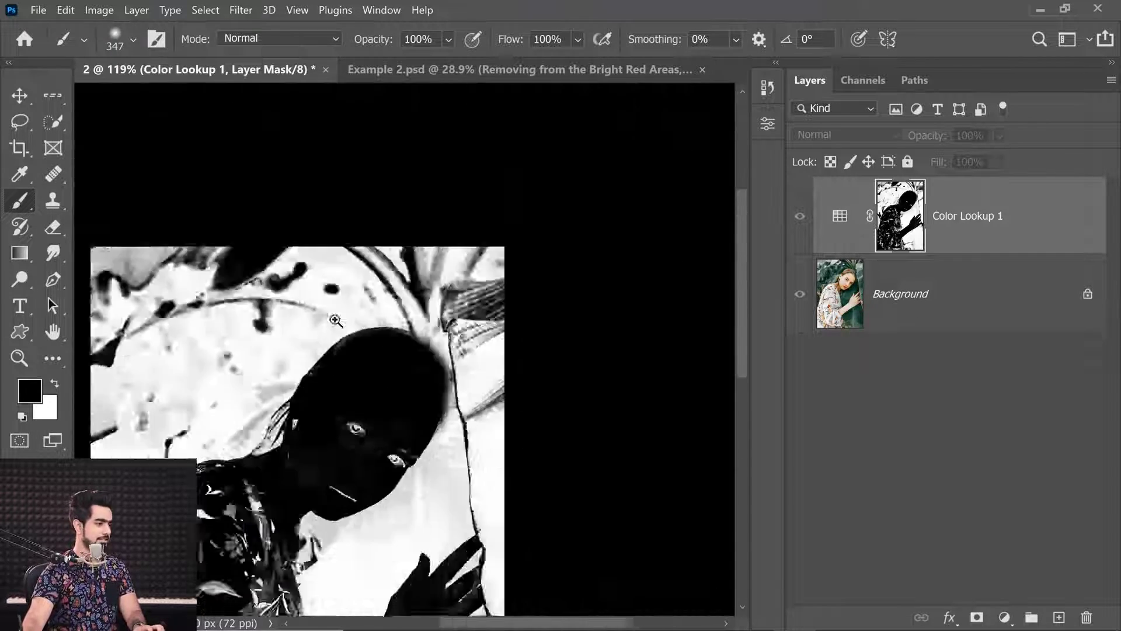
- Paint black over the remaining light spots at the eyes, lips and cheek on the mask, enlarging the brush to 456
scroll(365, 344, up, 5)
scroll(365, 342, down, 2)
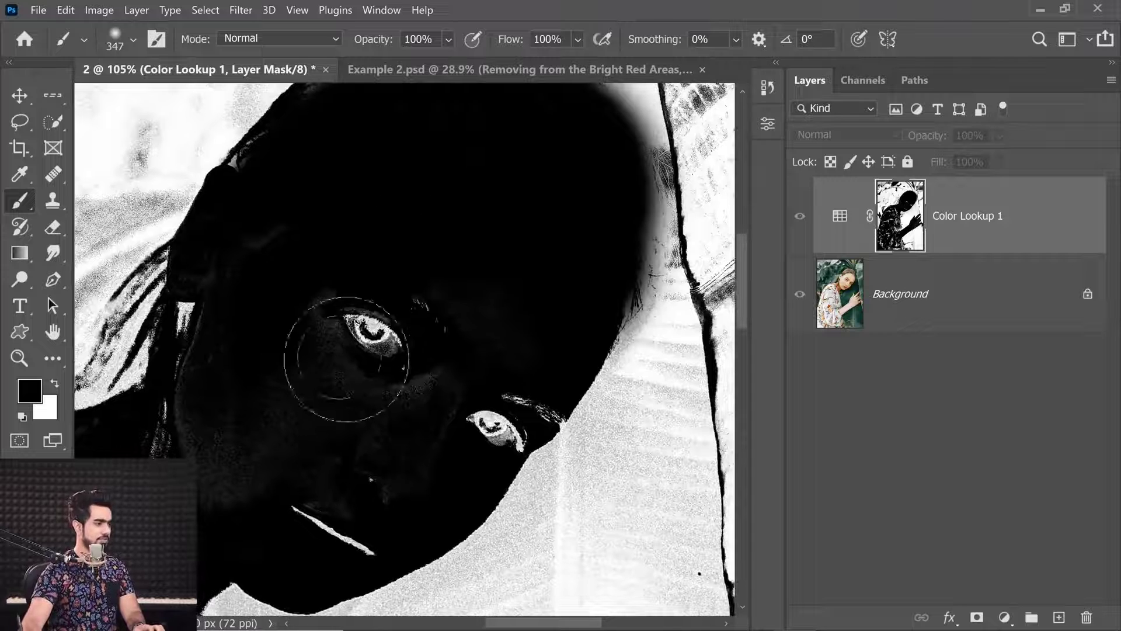
mouse_move(350, 351)
mouse_down()
mouse_move(390, 369)
mouse_move(471, 334)
mouse_up()
alt+right_click(463, 413)
mouse_move(468, 400)
mouse_down()
mouse_move(434, 390)
mouse_move(498, 432)
mouse_move(514, 400)
mouse_move(533, 393)
mouse_move(536, 404)
mouse_move(491, 429)
mouse_move(409, 423)
mouse_move(324, 495)
mouse_move(365, 547)
mouse_up()
alt+right_click(300, 350)
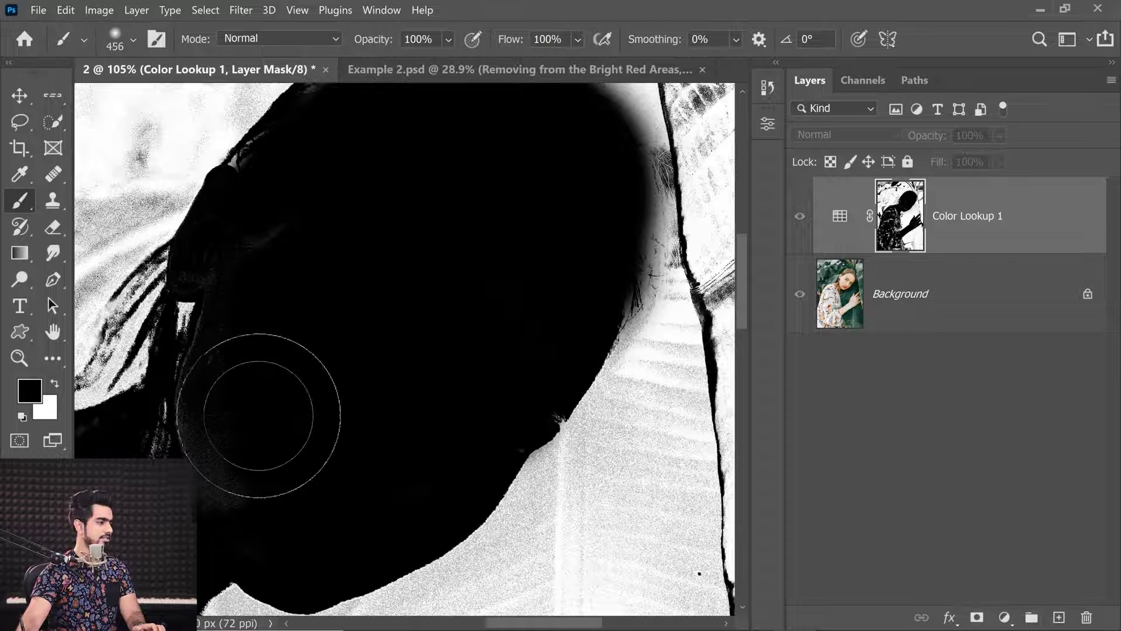
drag(250, 380, 275, 436)
- Clean up the woman's hand on the mask with a black brush of size 355 and return to the normal image view
scroll(275, 436, down, 4)
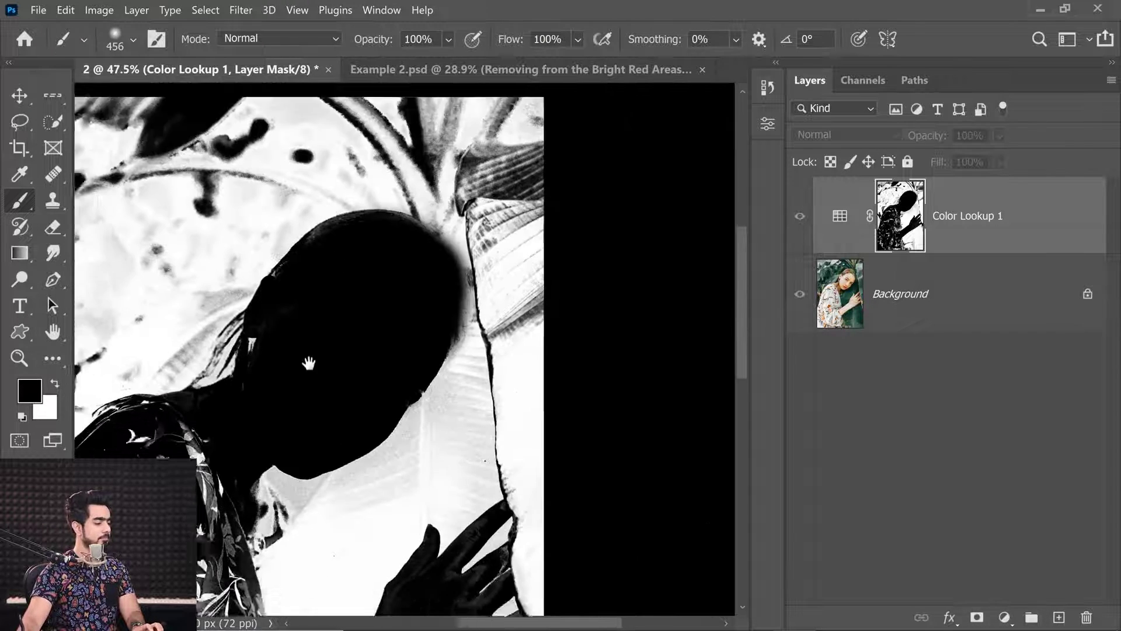
scroll(313, 397, down, 1)
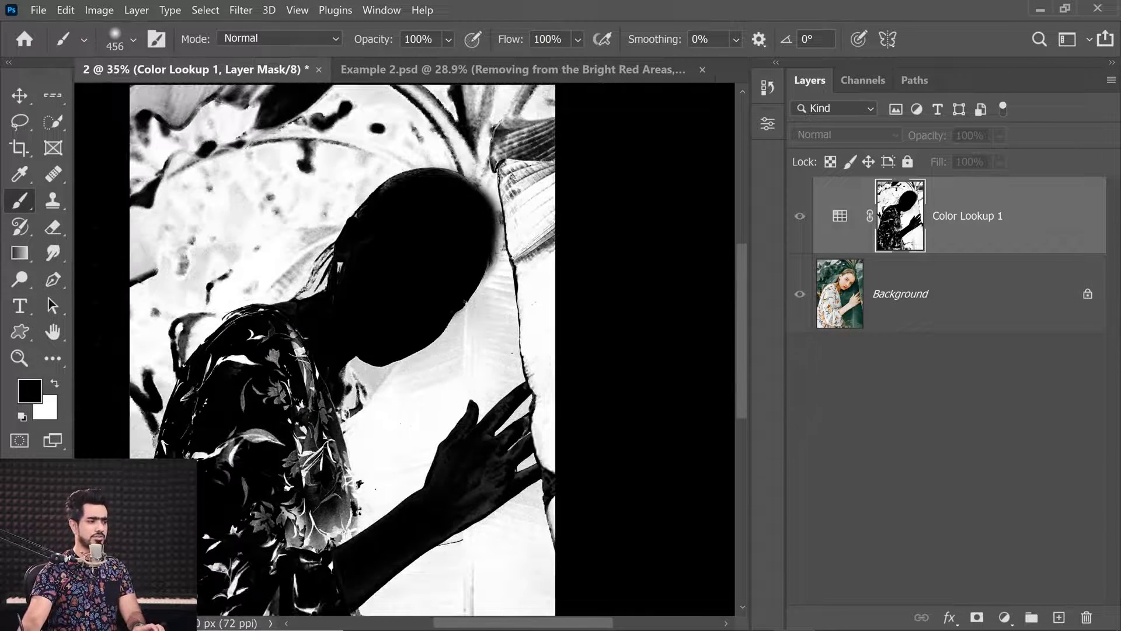
scroll(484, 486, up, 2)
alt+right_click(471, 488)
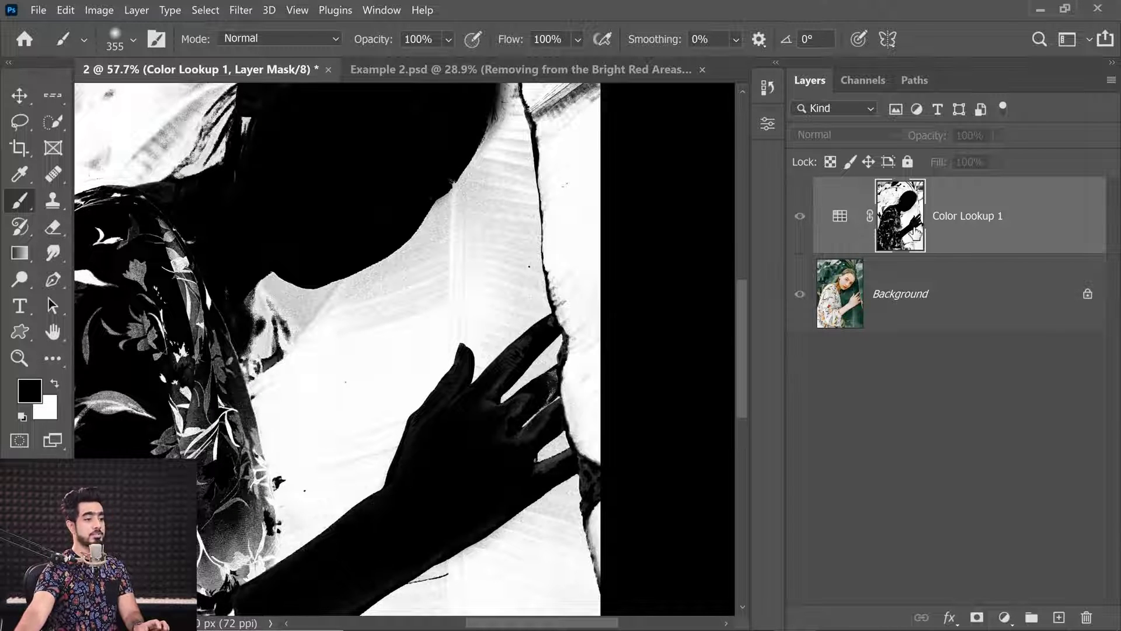
alt+click(899, 230)
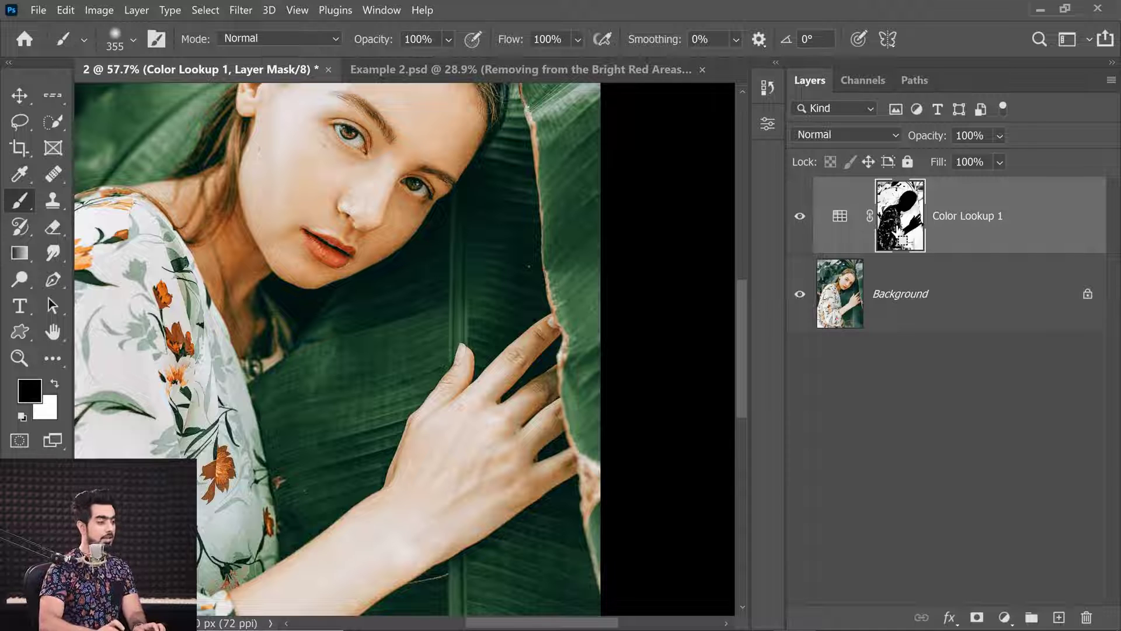
- Fit the whole portrait in view and compare it before and after the refined Color Lookup 1 grade
key(ctrl+0)
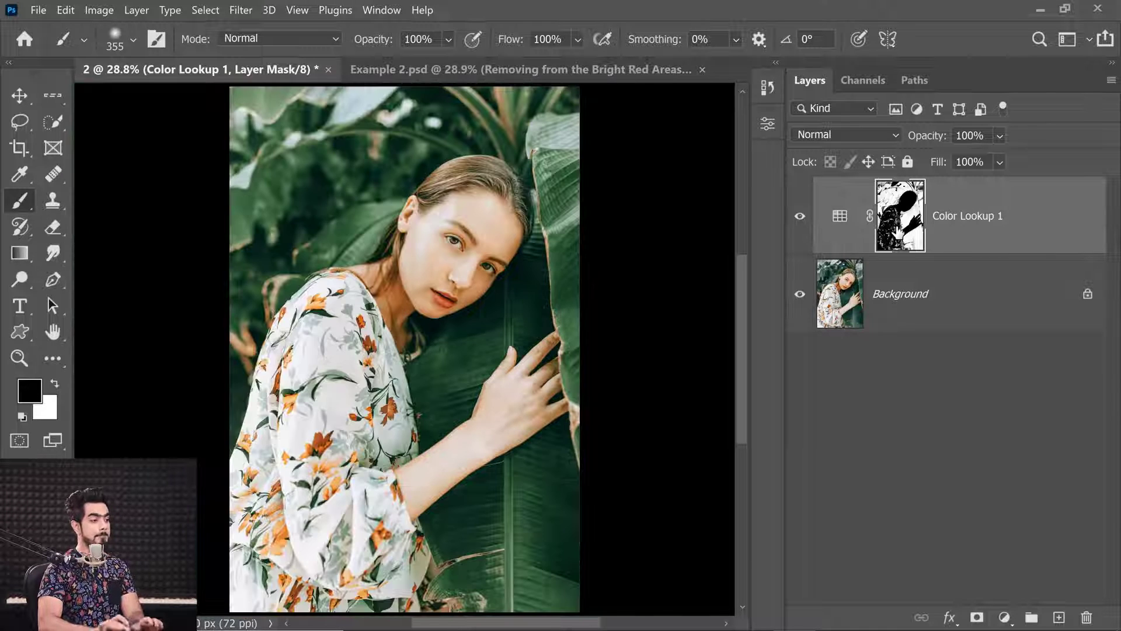
click(800, 217)
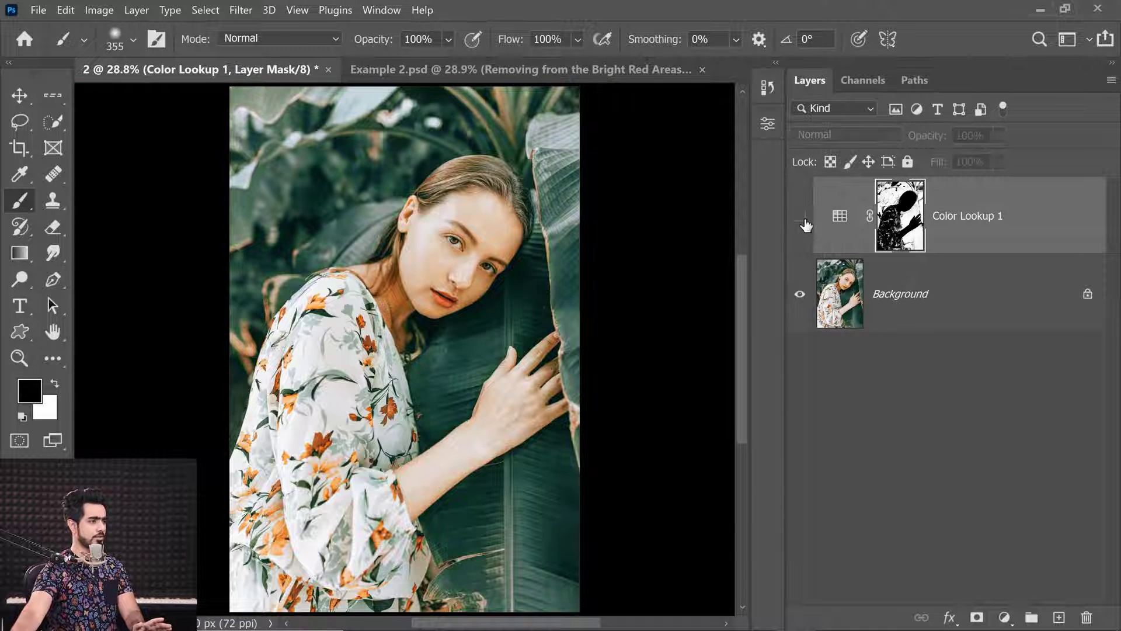
click(801, 219)
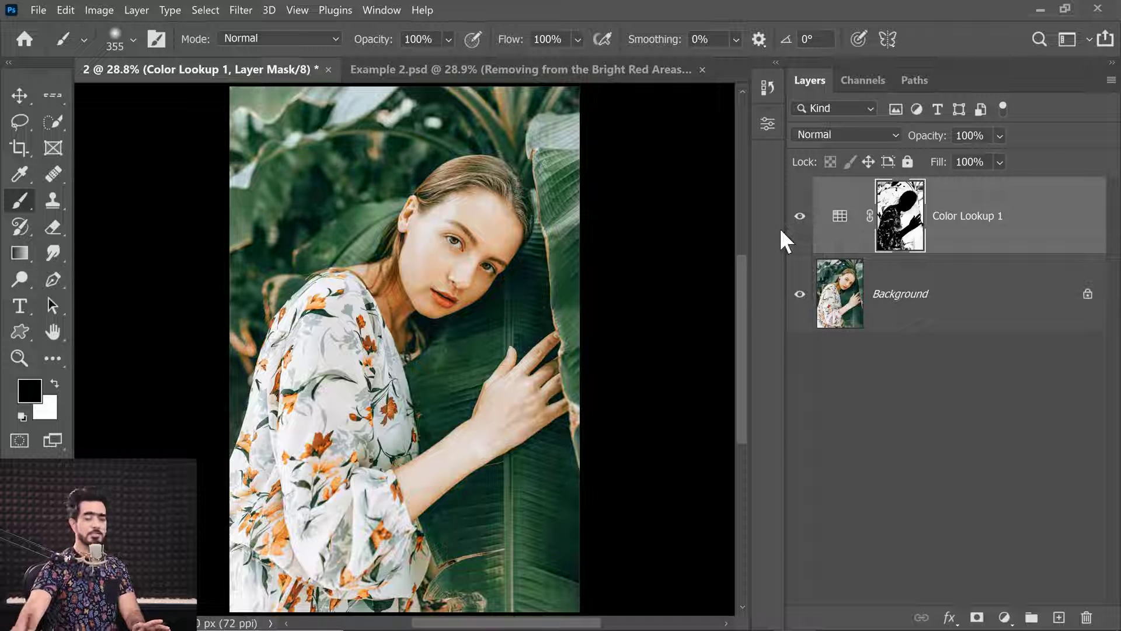
- Add a second Color Lookup adjustment layer above Color Lookup 1 and try the Crisp_Warm.look and Candlelight.CUBE 3DLUT files
click(1004, 617)
click(1000, 523)
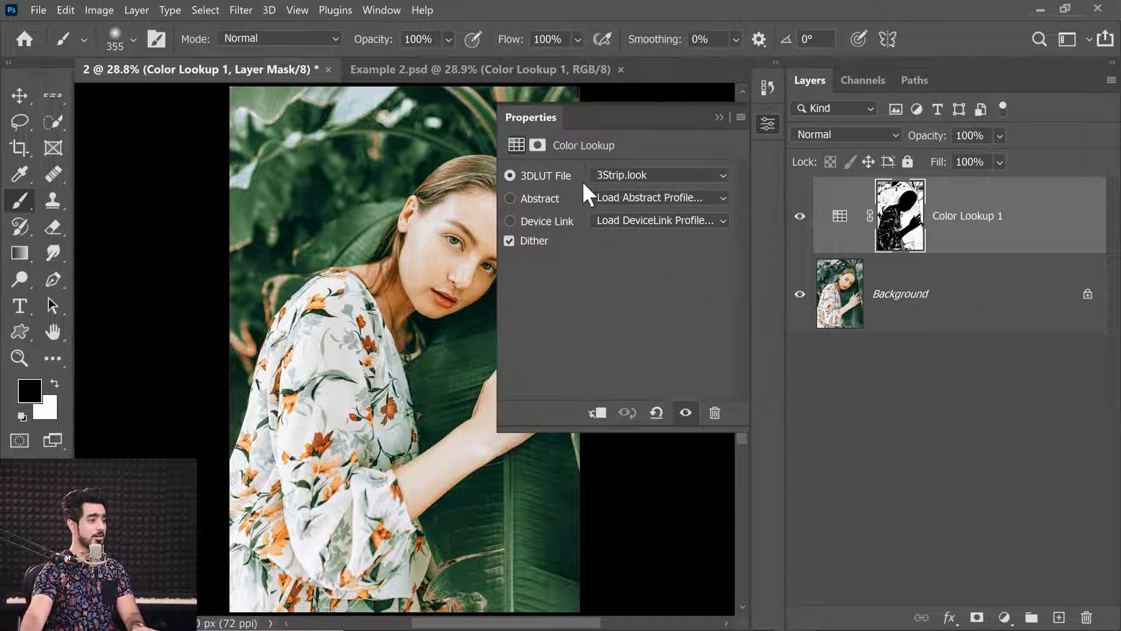
click(624, 173)
click(627, 126)
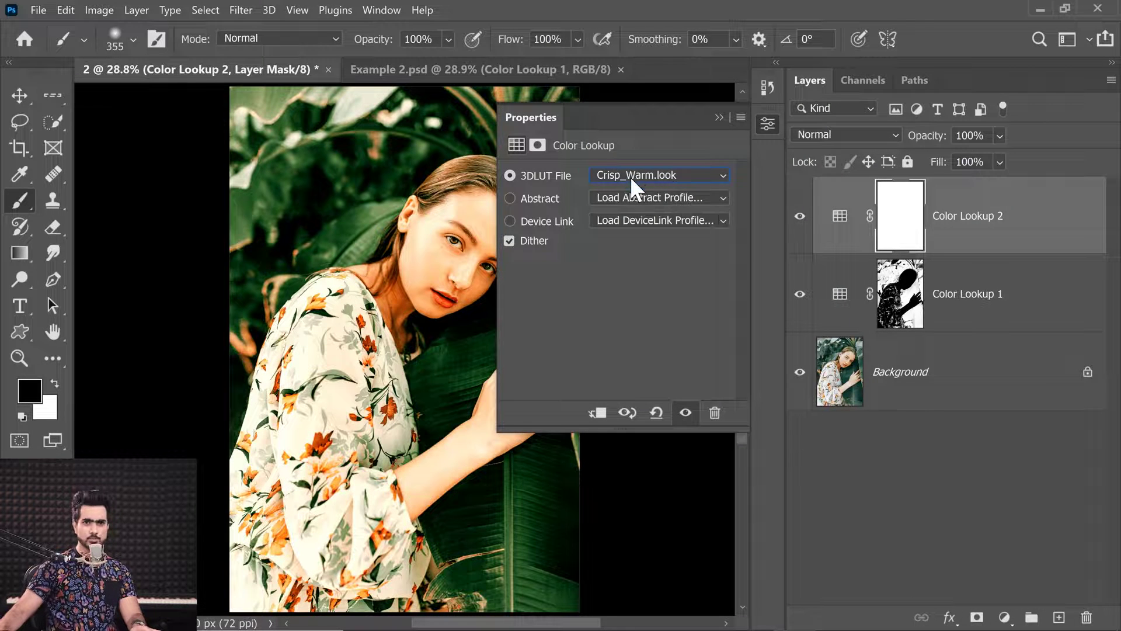
key(Up)
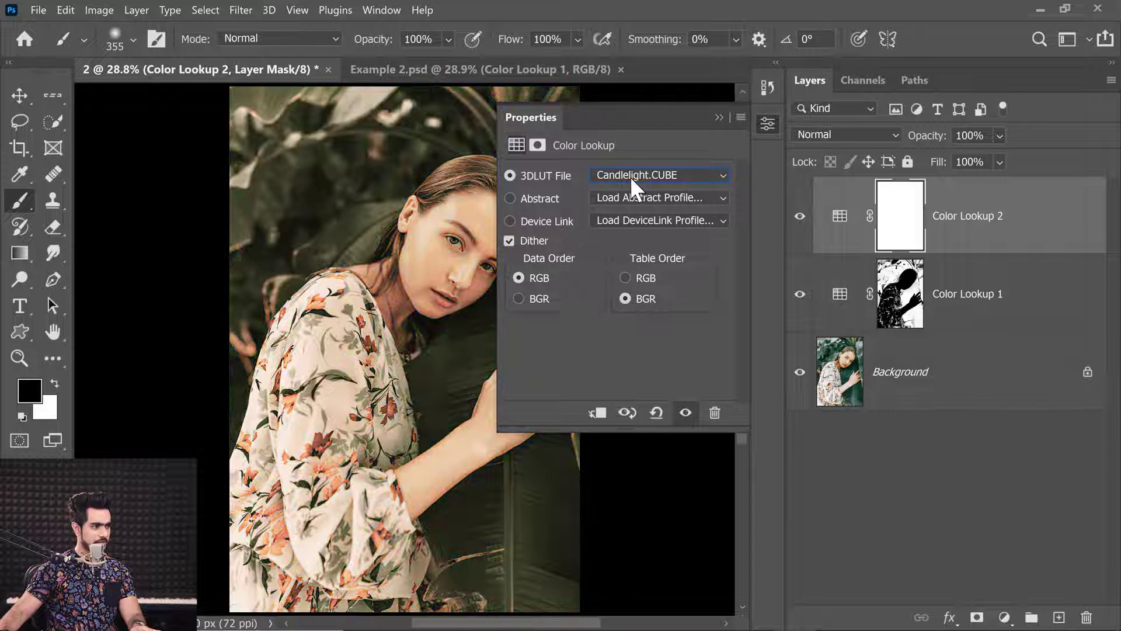
key(Up)
key(Up)
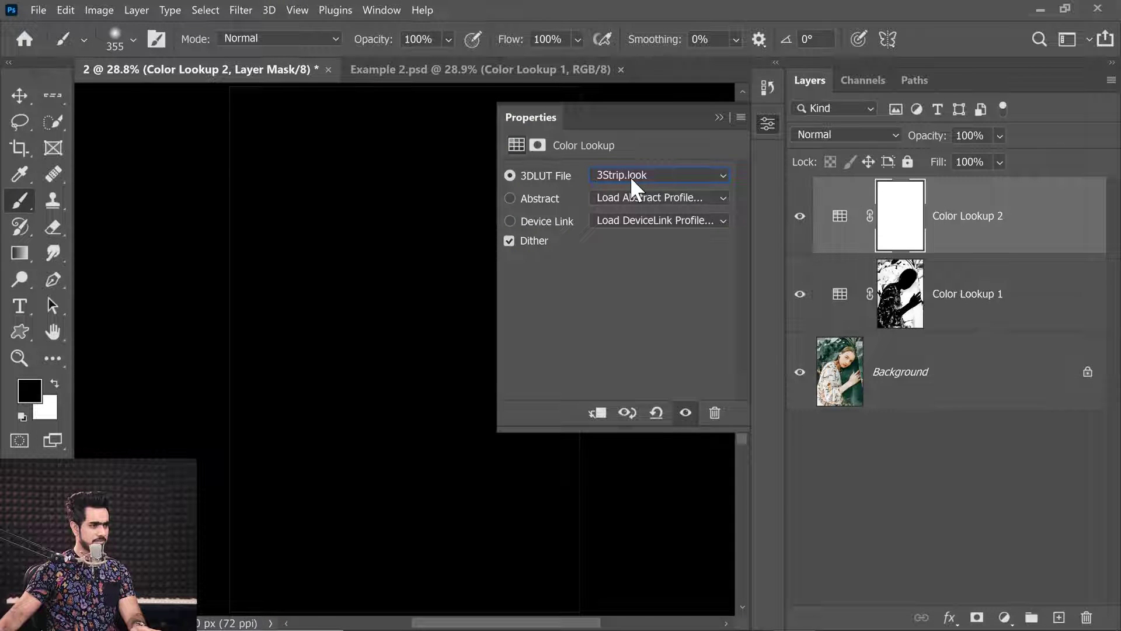
- Try the Bleach Bypass.look LUT on the second Color Lookup layer, and set its 3DLUT file to 3Strip.look
click(630, 177)
click(639, 92)
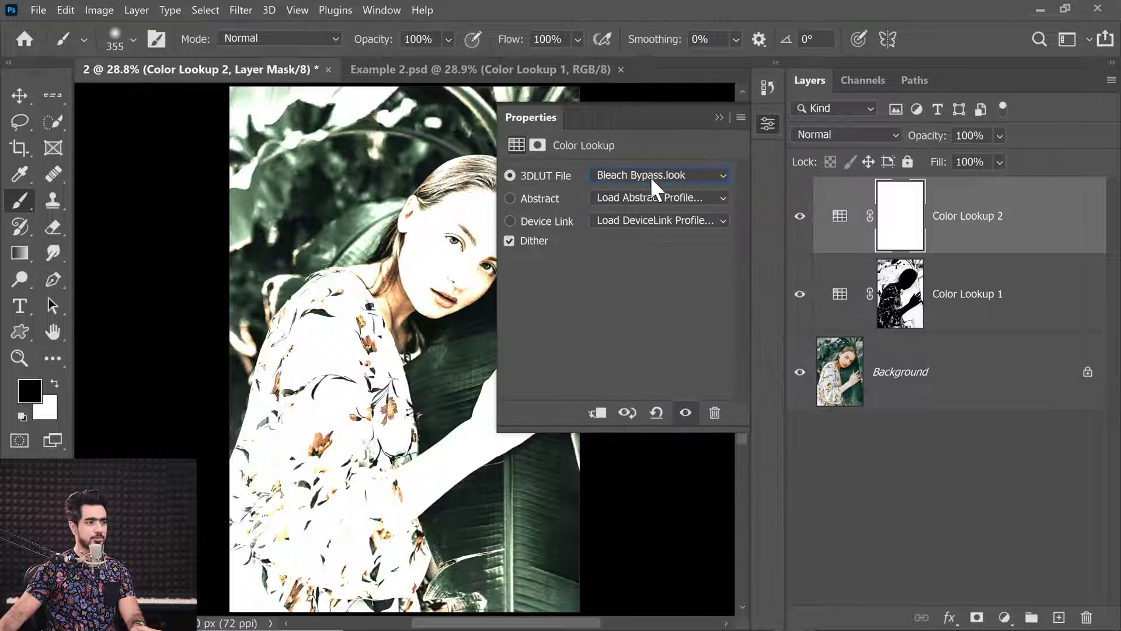
click(651, 177)
click(631, 76)
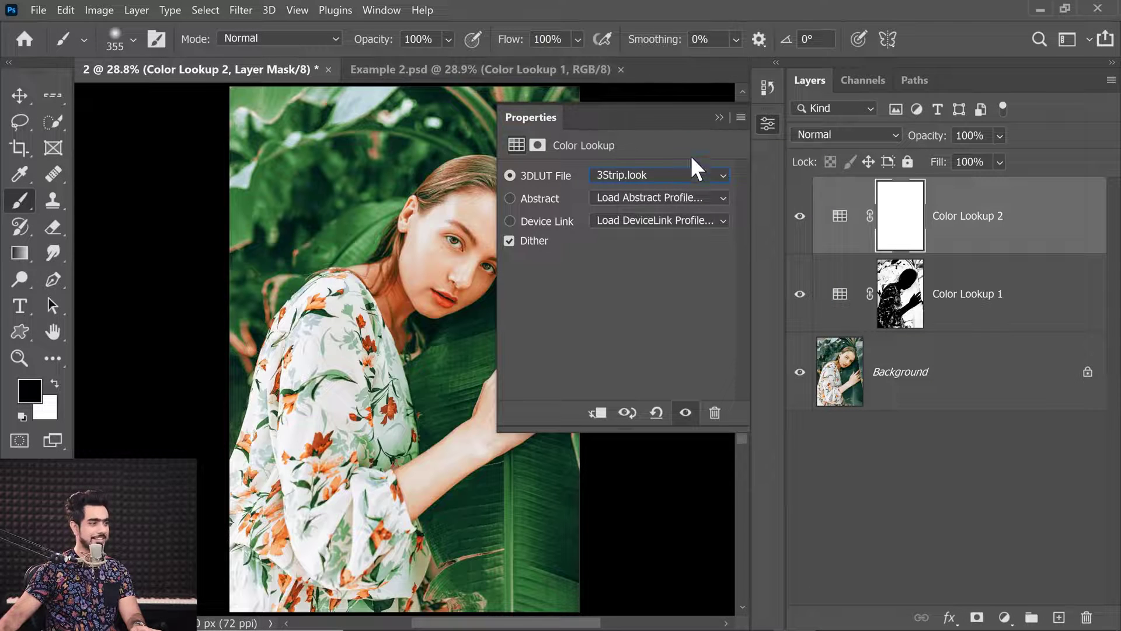
- Lower the opacity of the Color Lookup 2 layer to 50%
click(715, 118)
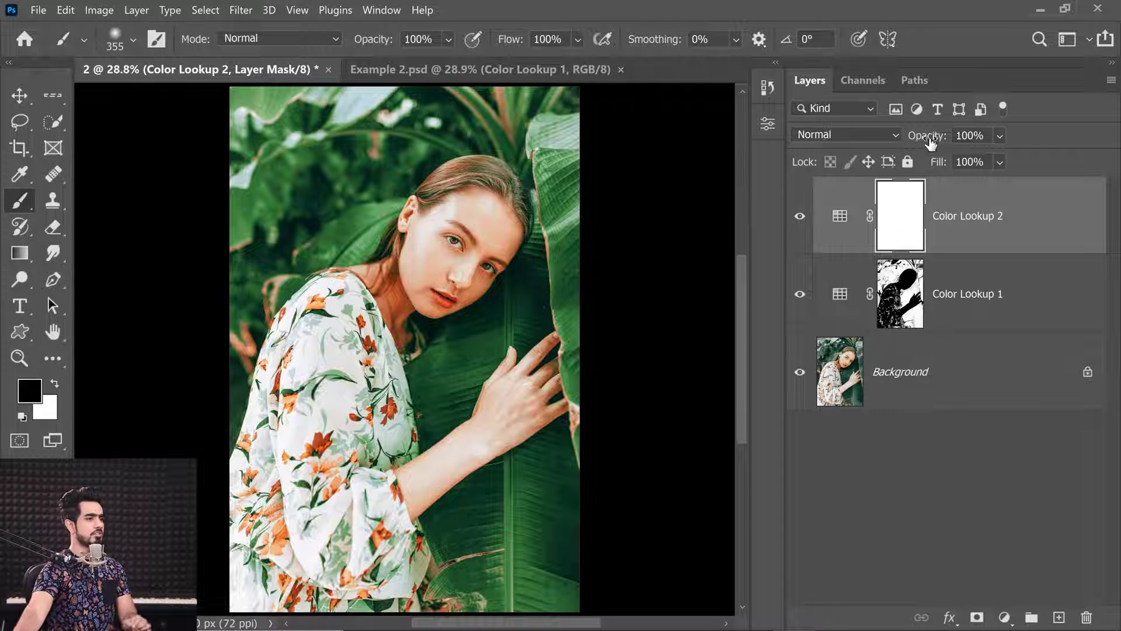
drag(931, 142, 1008, 155)
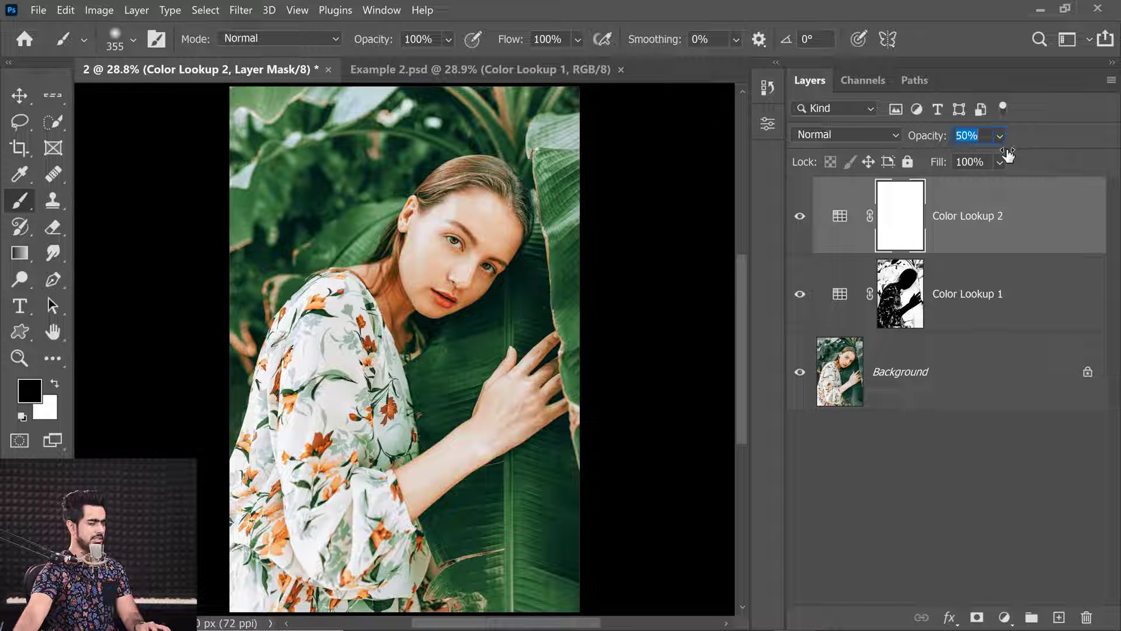
click(967, 135)
text(50)
key(Return)
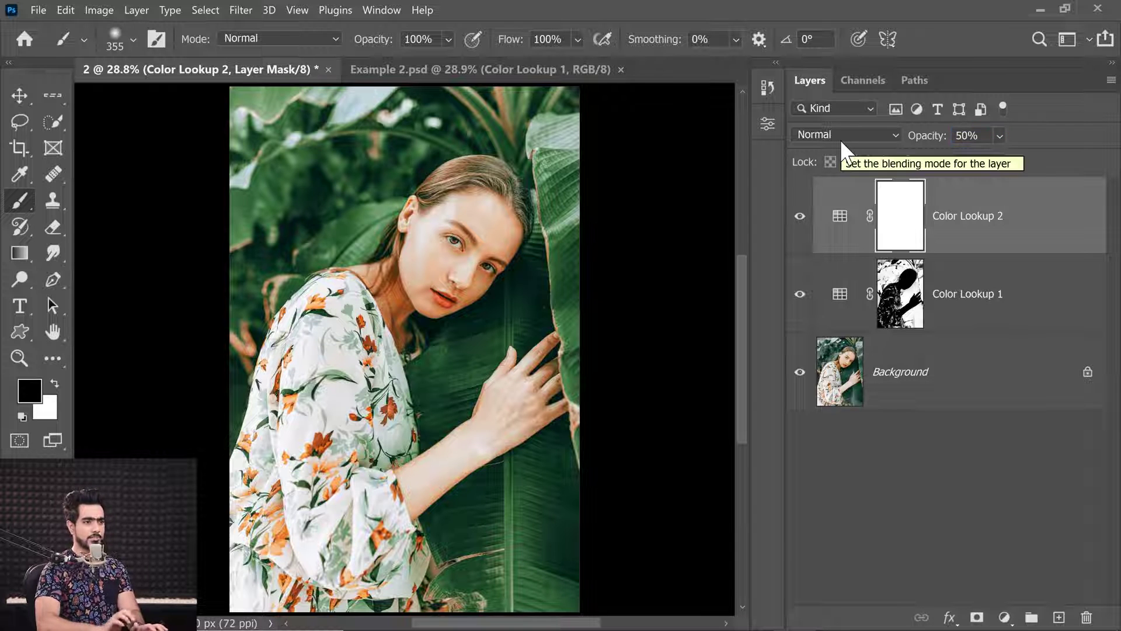
- Check the effect of Color Lookup 1 by toggling its visibility, and set that layer's opacity to 75%
click(798, 299)
click(799, 295)
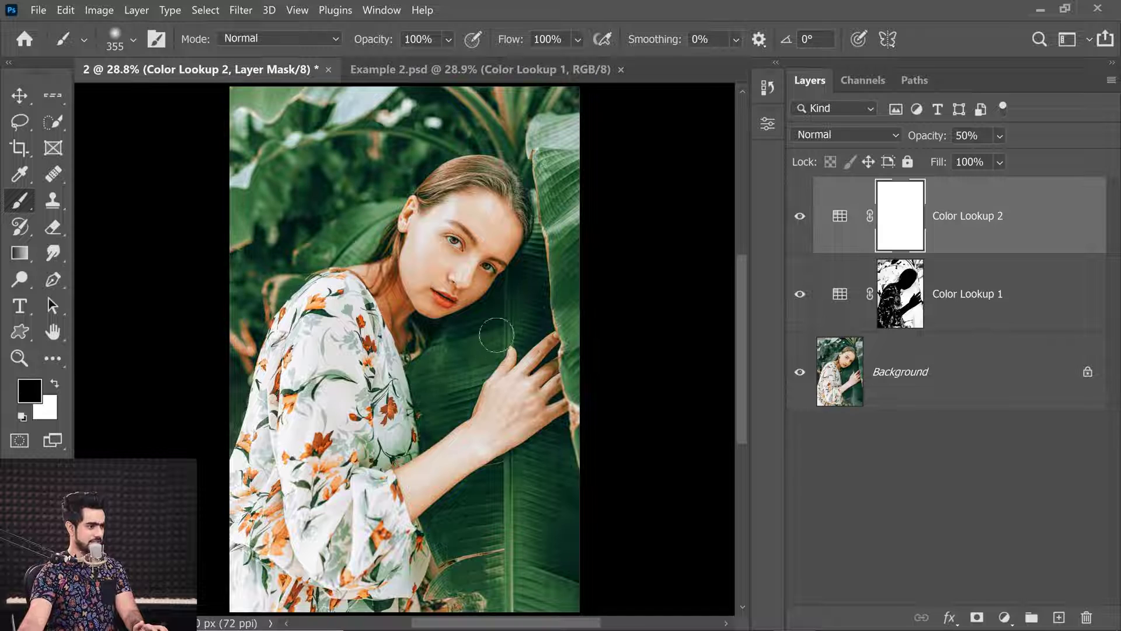
click(1000, 300)
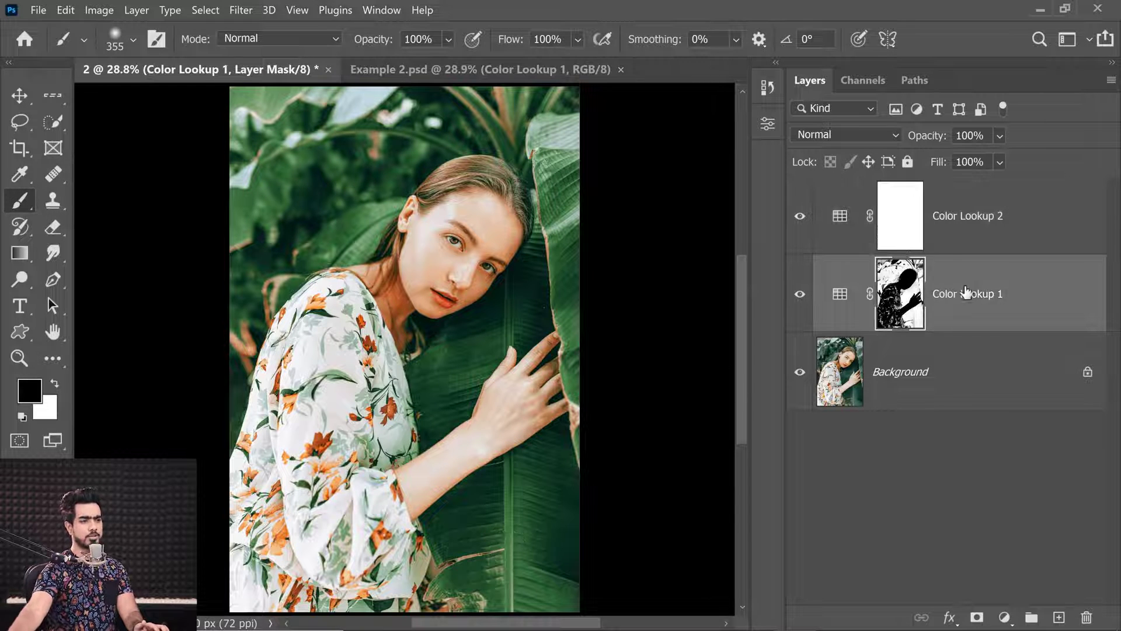
click(969, 135)
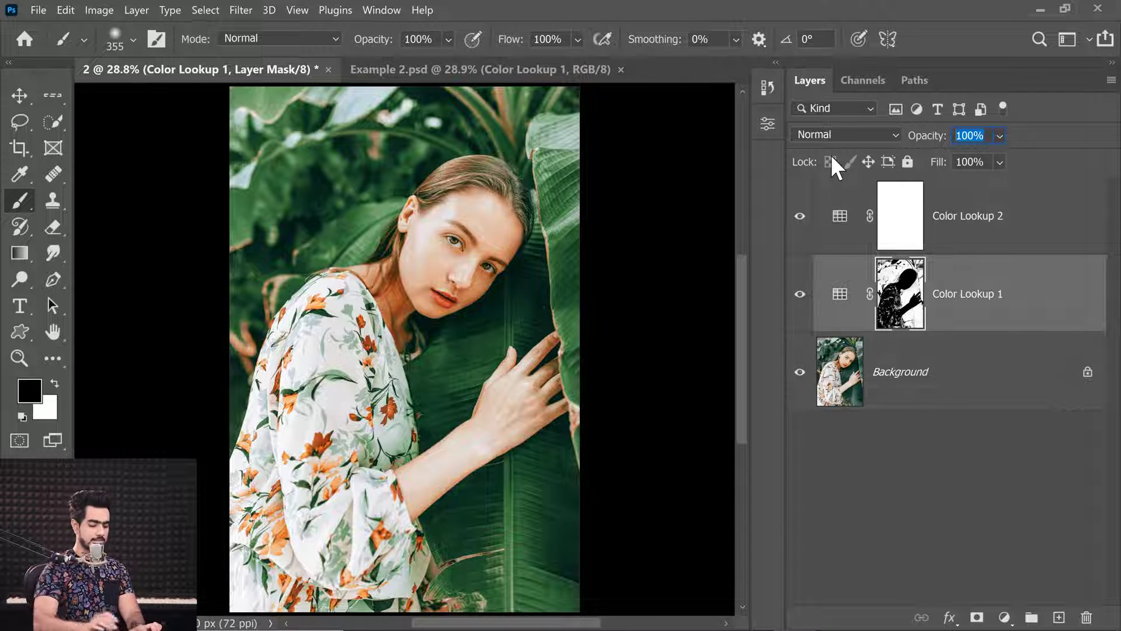
text(75)
key(Return)
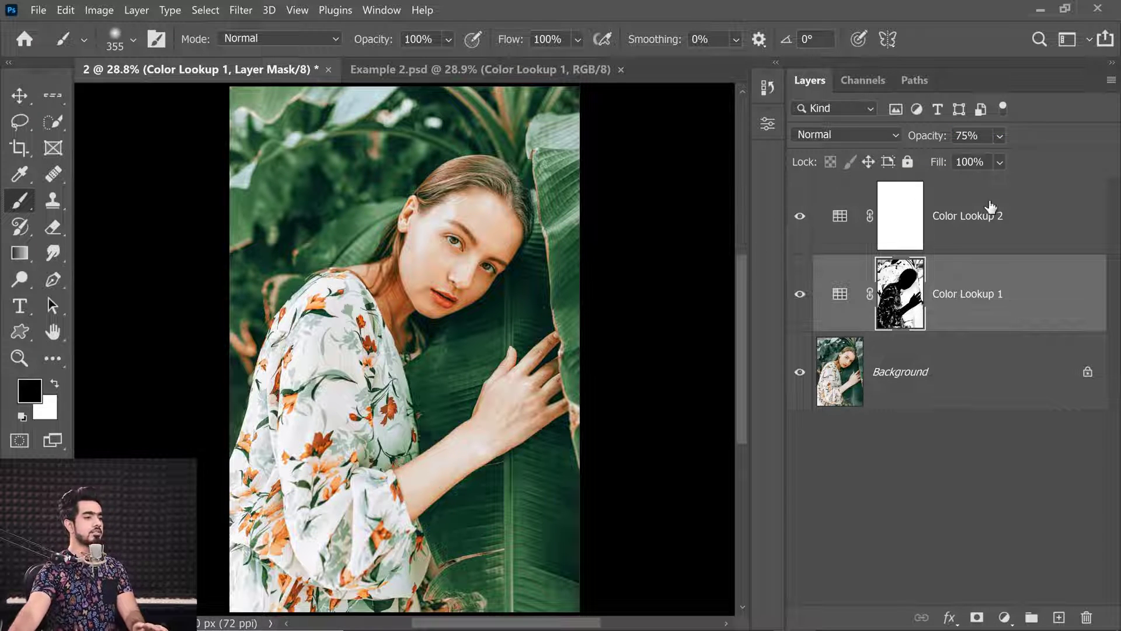
- Select Color Lookup 2 and compare the portrait with and without both color grading layers
click(1019, 221)
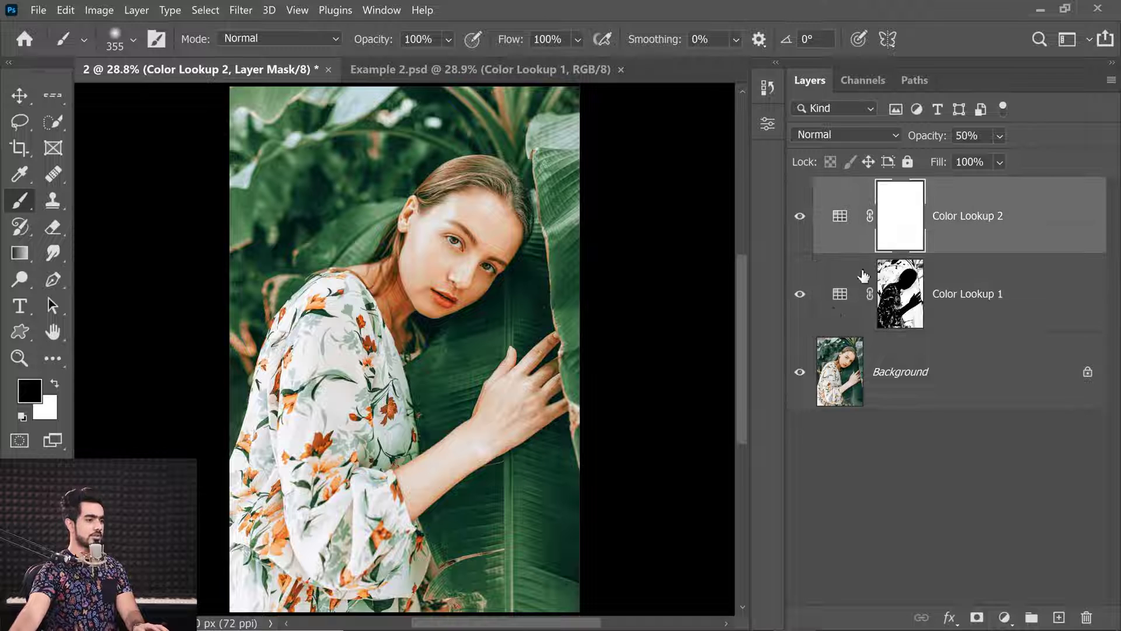
alt+click(799, 374)
alt+click(799, 375)
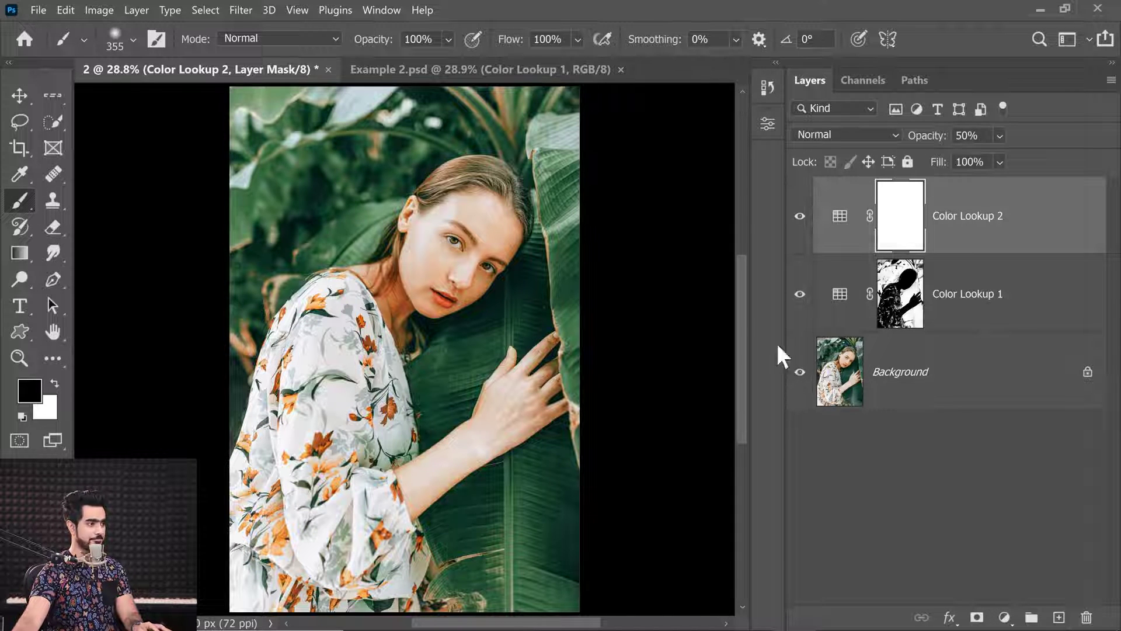
- Add a third Color Lookup adjustment layer above Color Lookup 2 and try the 2Strip.look 3DLUT file on it
scroll(380, 156, up, 3)
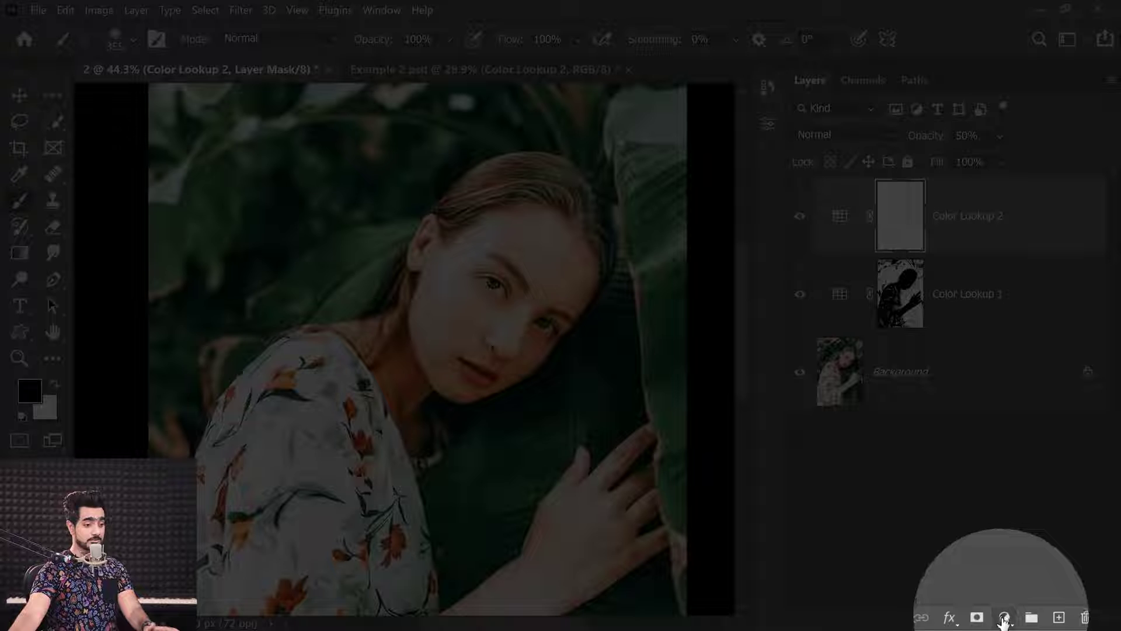
click(1004, 616)
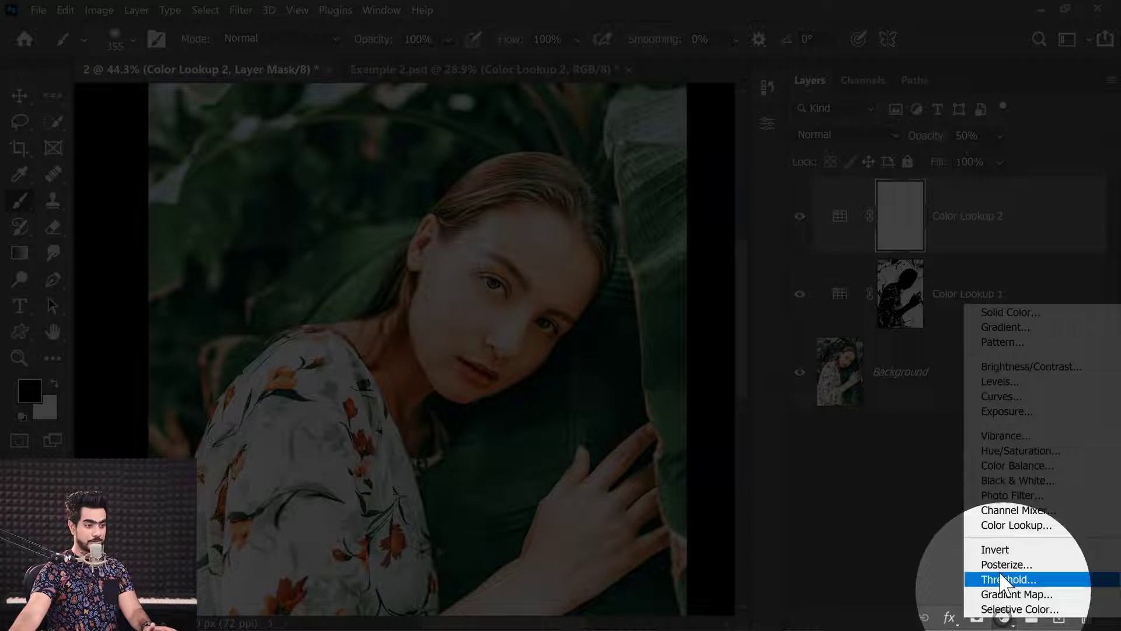
click(996, 525)
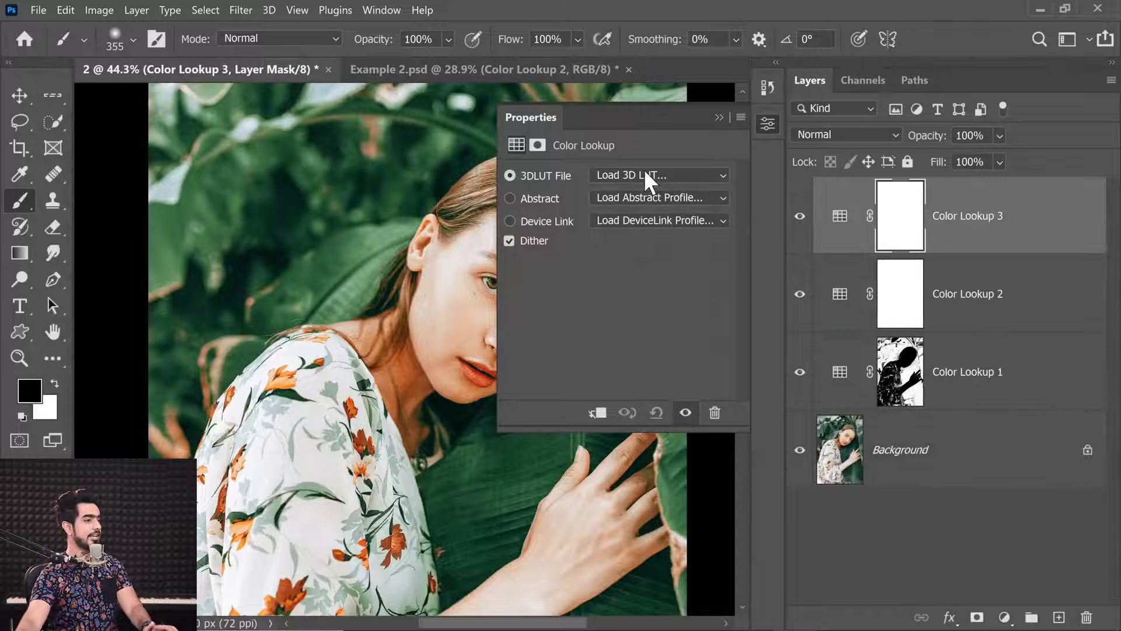
click(645, 174)
click(651, 71)
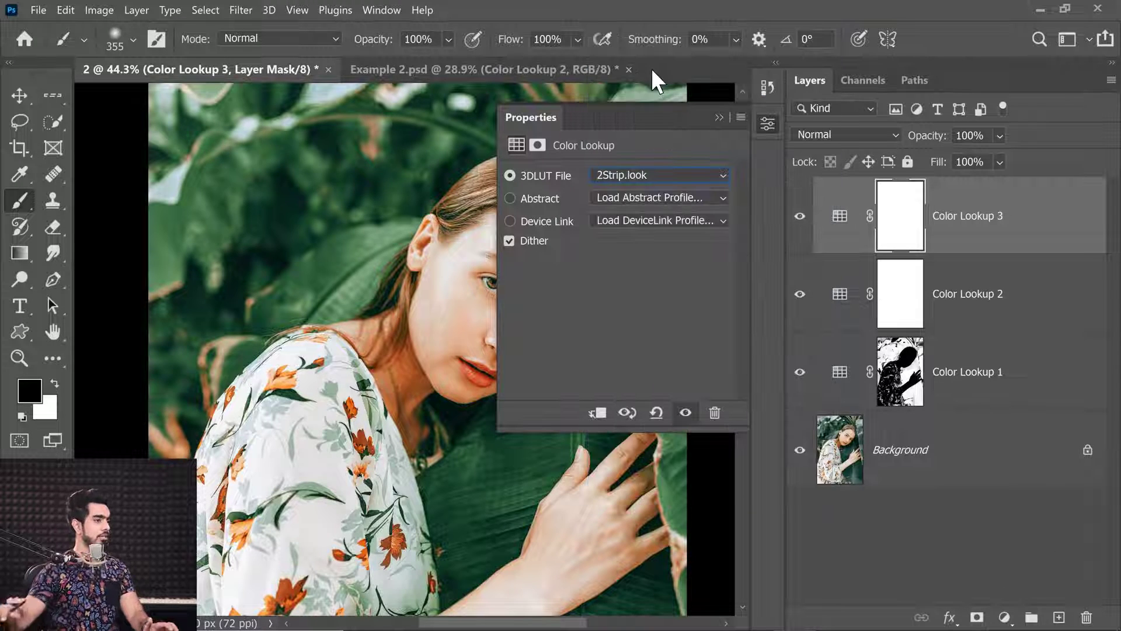
- Try the 3Strip.look LUT on Color Lookup 3 and compare it with 2Strip.look
click(637, 175)
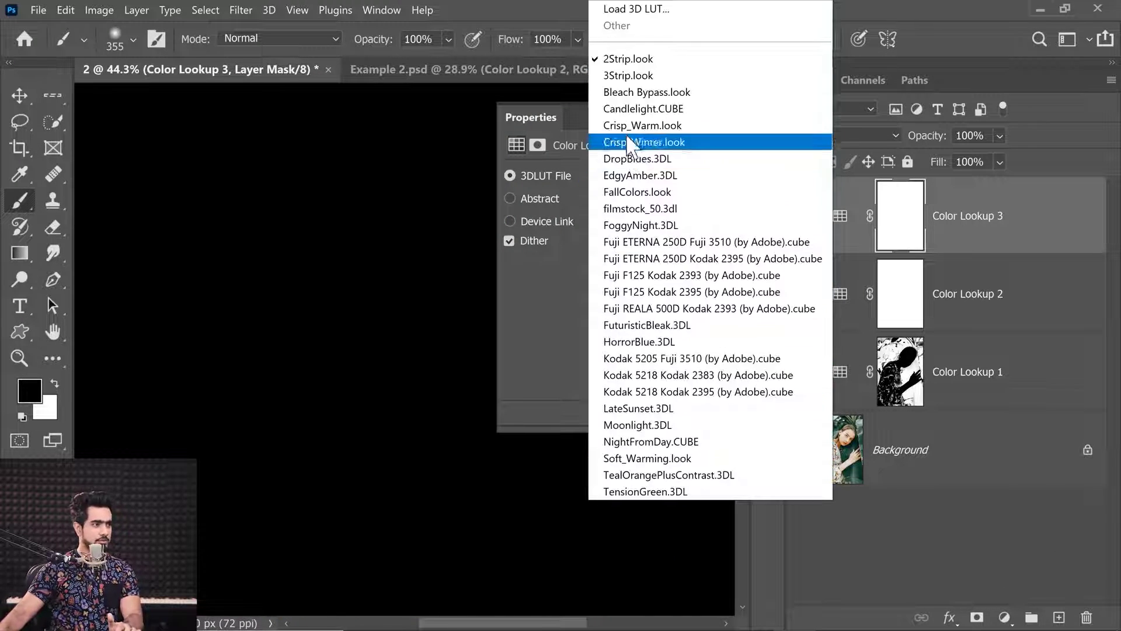
click(625, 72)
click(633, 175)
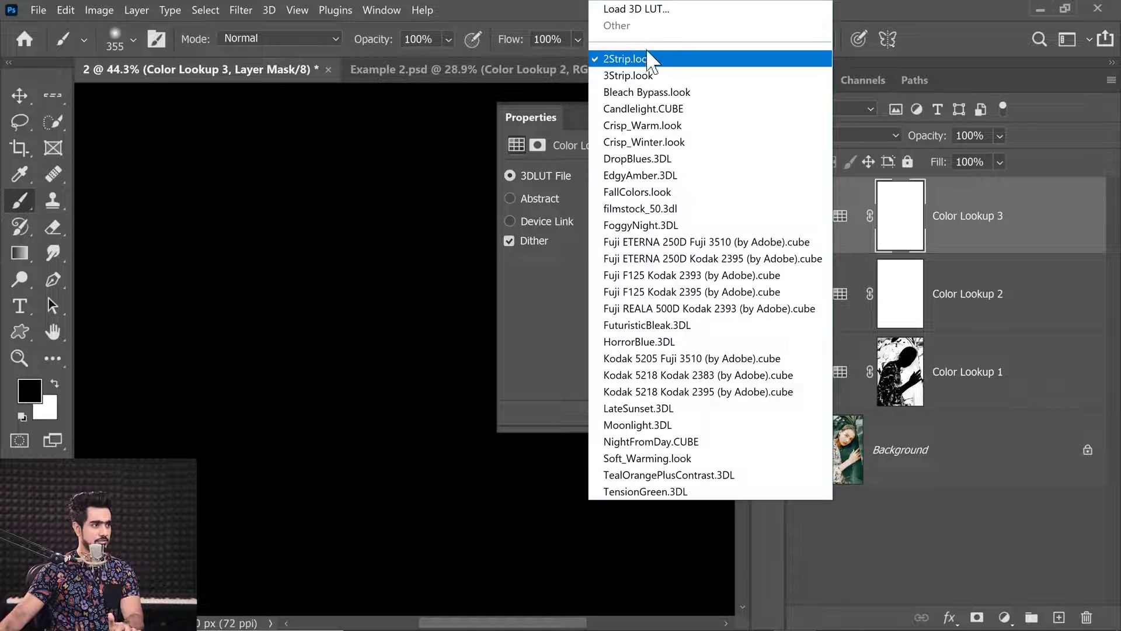
click(633, 62)
click(647, 174)
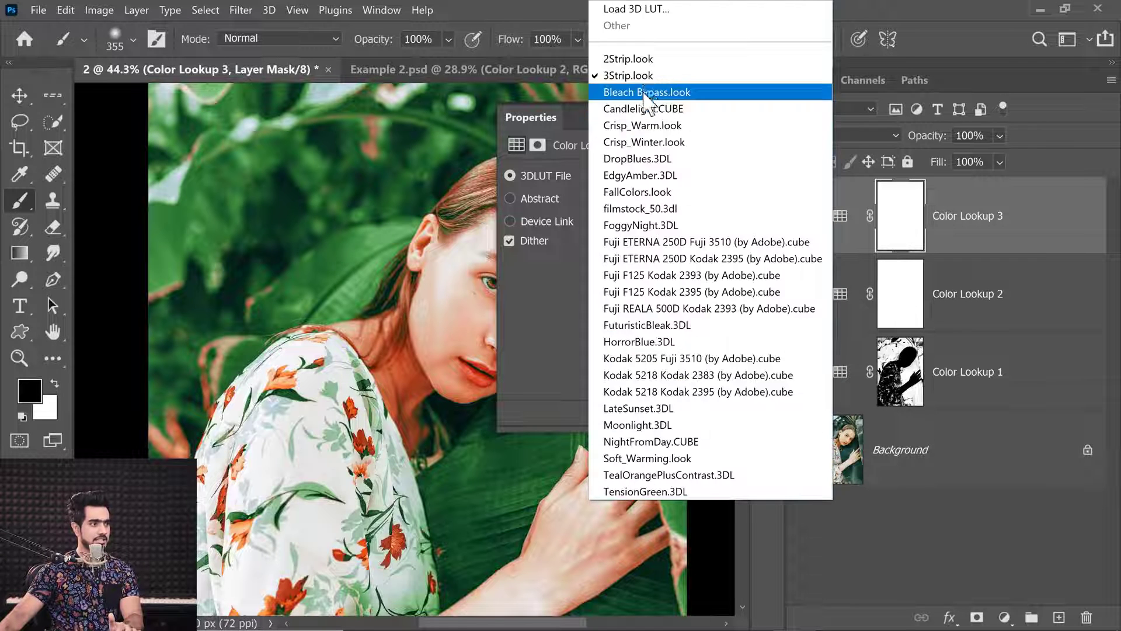
click(642, 60)
- Set the 3DLUT file of Color Lookup 3 to Candlelight.CUBE and close its properties
click(633, 171)
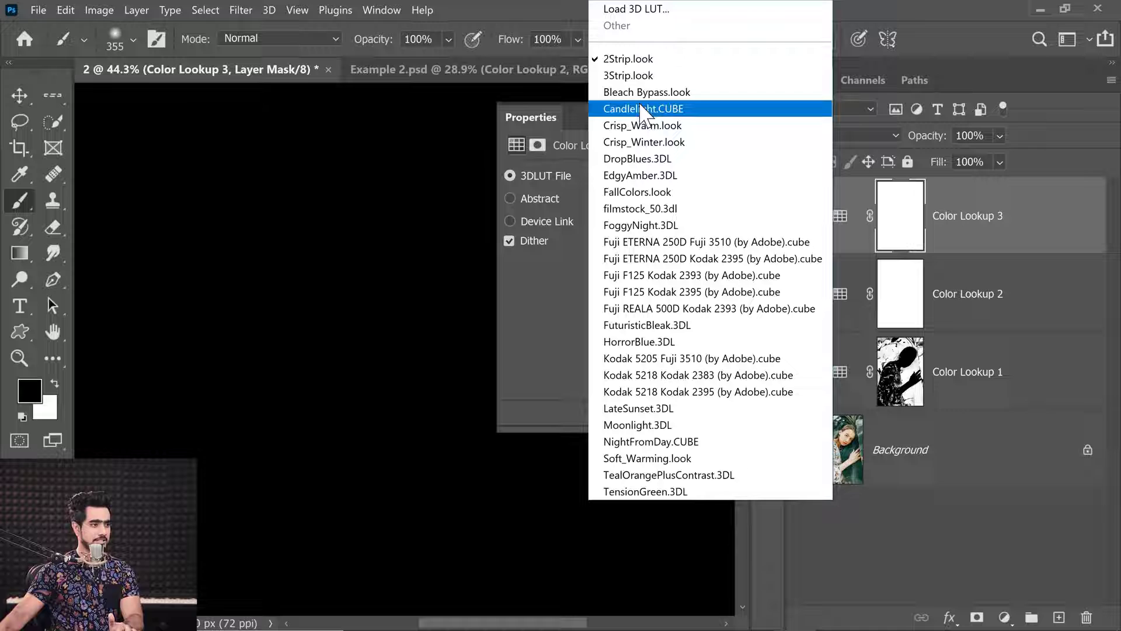
click(636, 61)
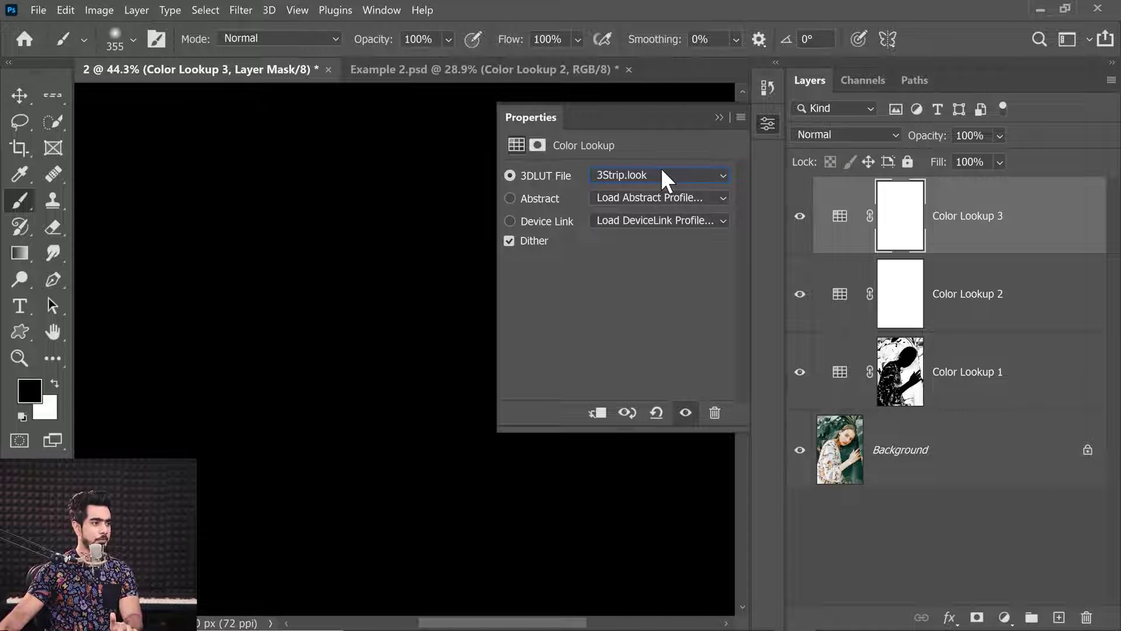
scroll(661, 174, down, 3)
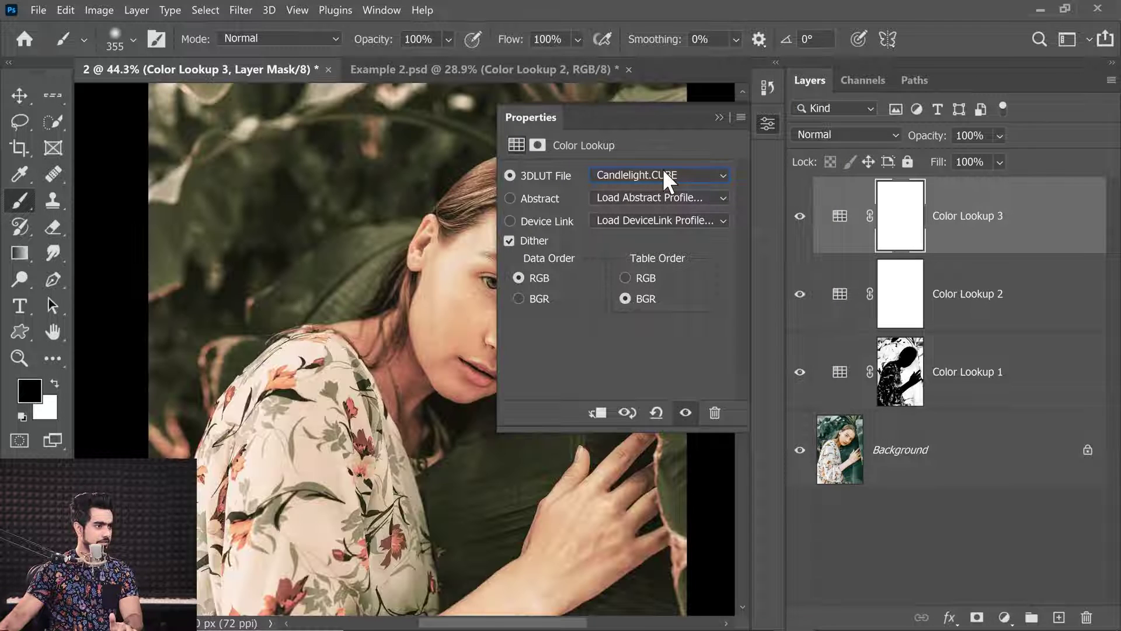
click(719, 117)
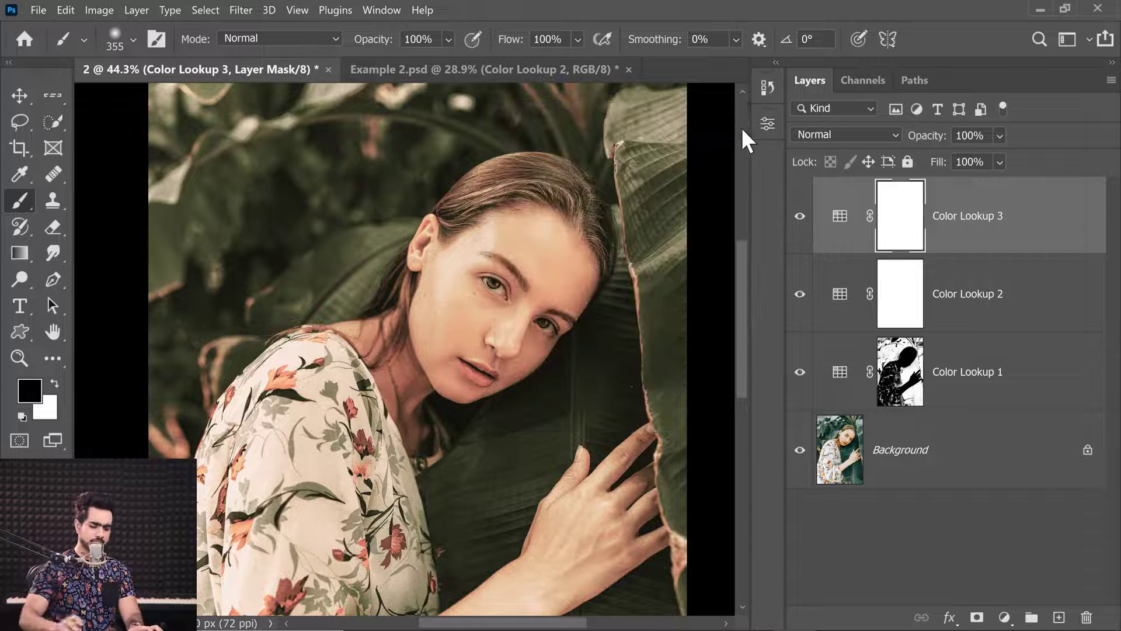
- Fit the whole portrait in view and change the blend mode of Color Lookup 3 to Luminosity
key(ctrl+0)
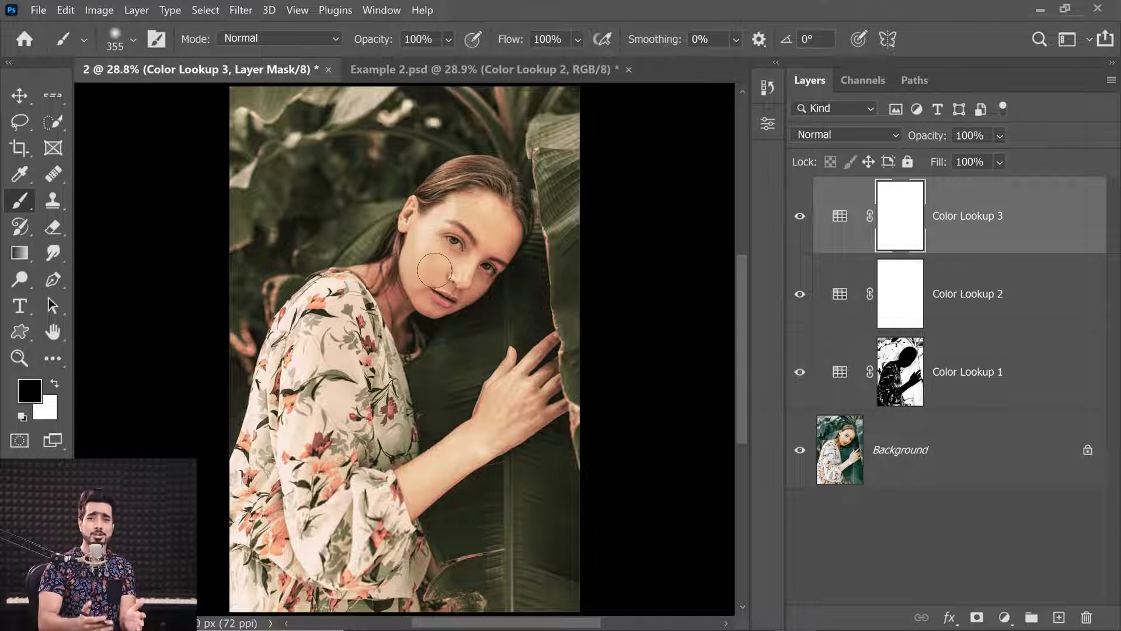
click(828, 133)
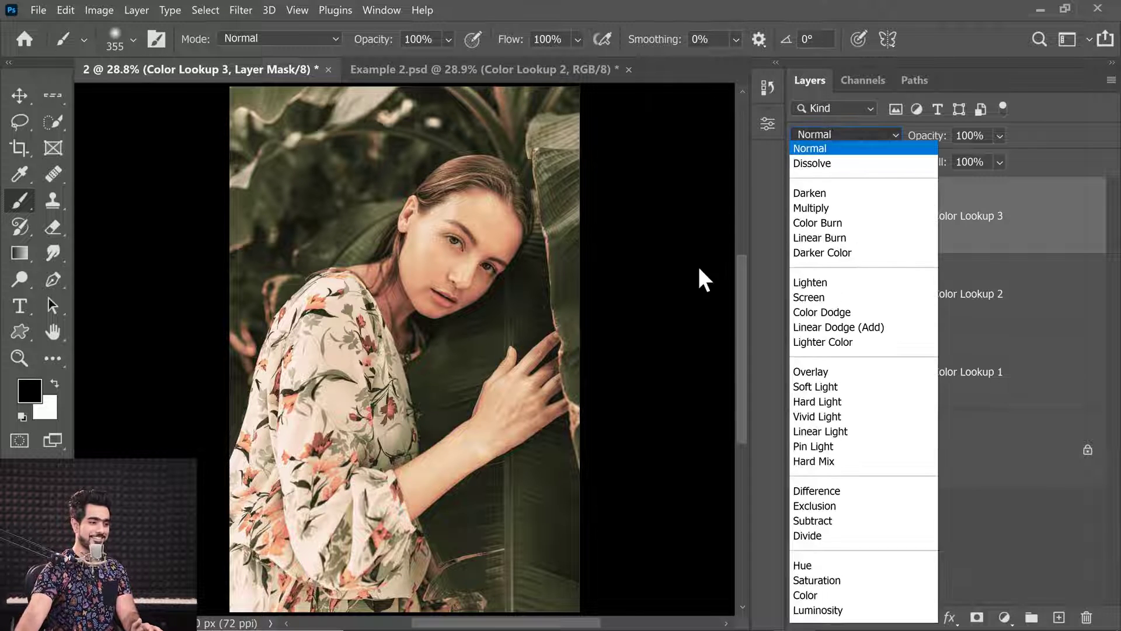
click(815, 610)
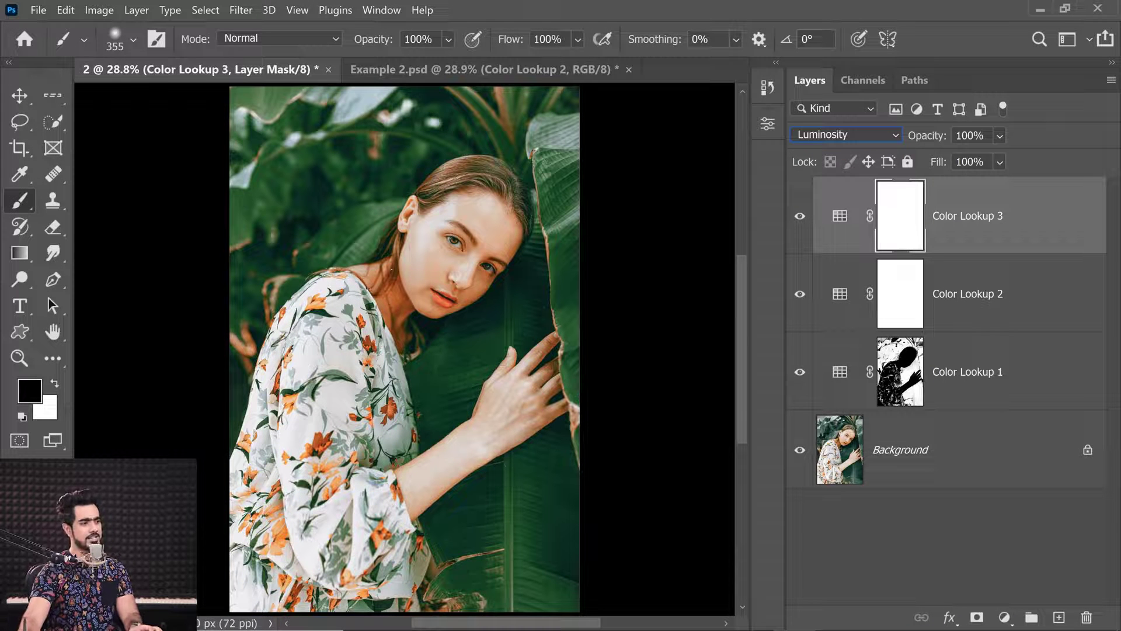
- Hide the Color Lookup 3 effect on the woman's lips and both eyes by dabbing its mask with a soft black brush, sizes 360 to 499
scroll(514, 280, up, 5)
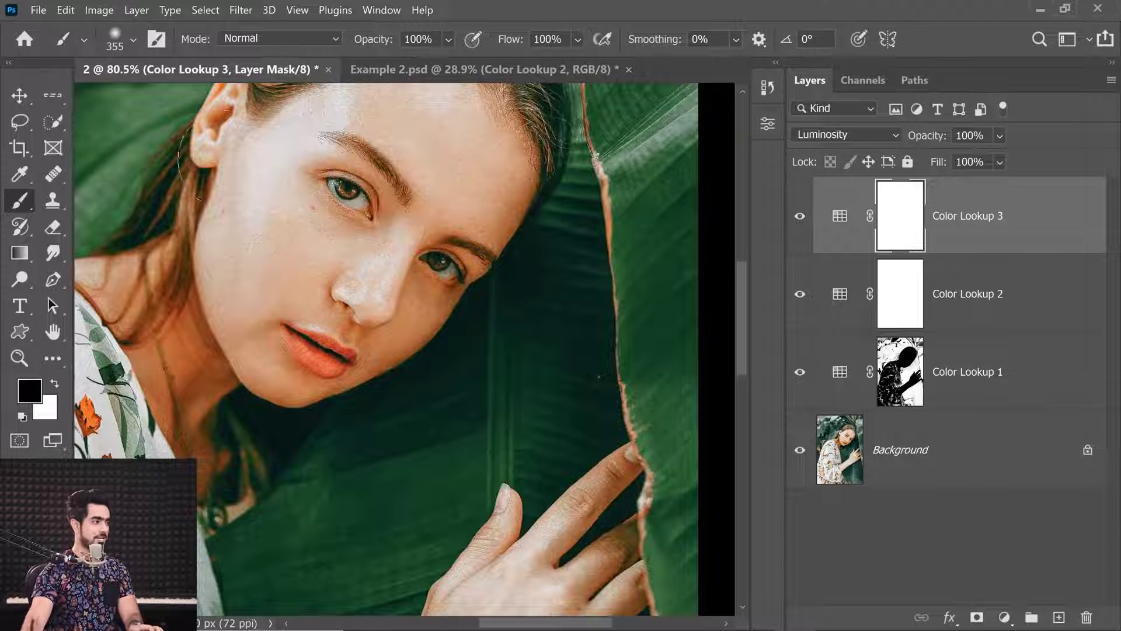
alt+right_click(288, 237)
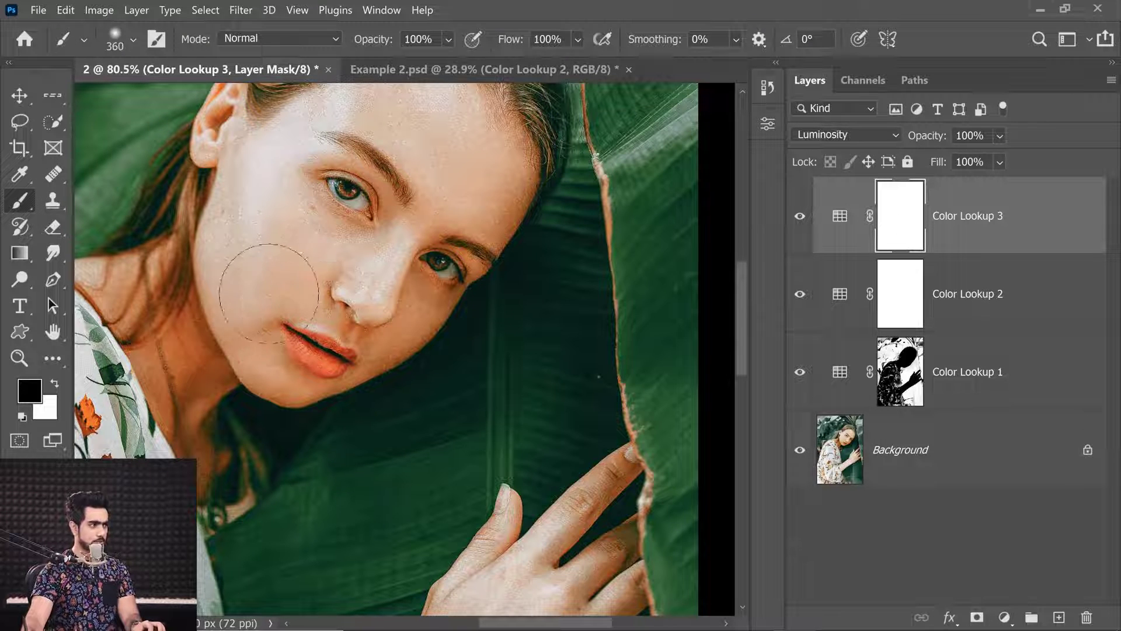
click(338, 187)
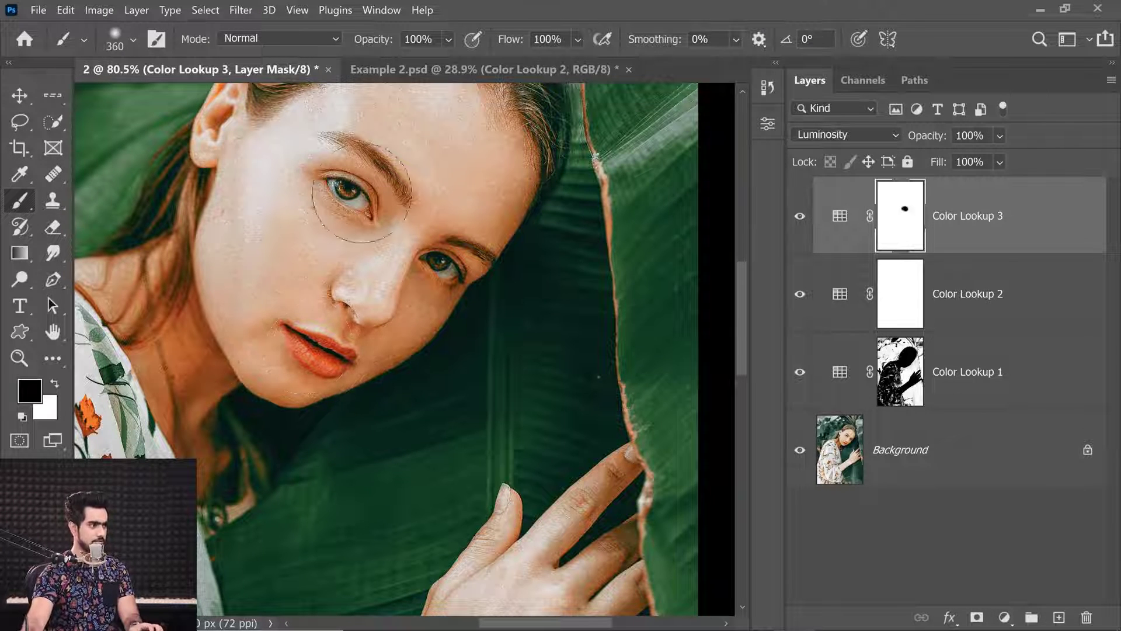
click(342, 202)
alt+right_click(352, 212)
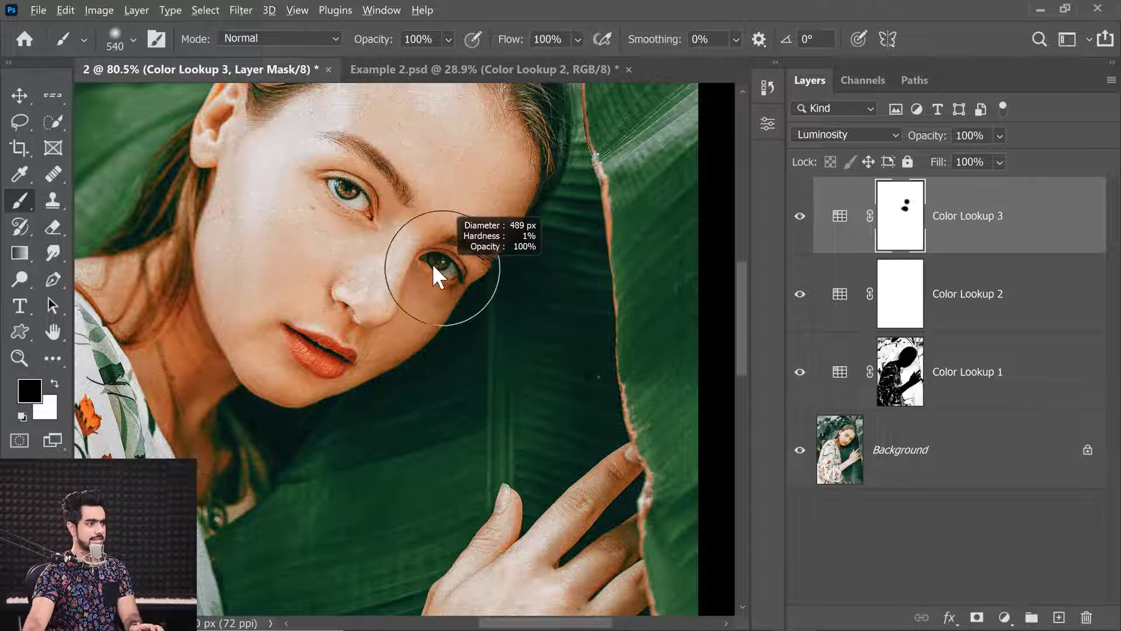
click(464, 265)
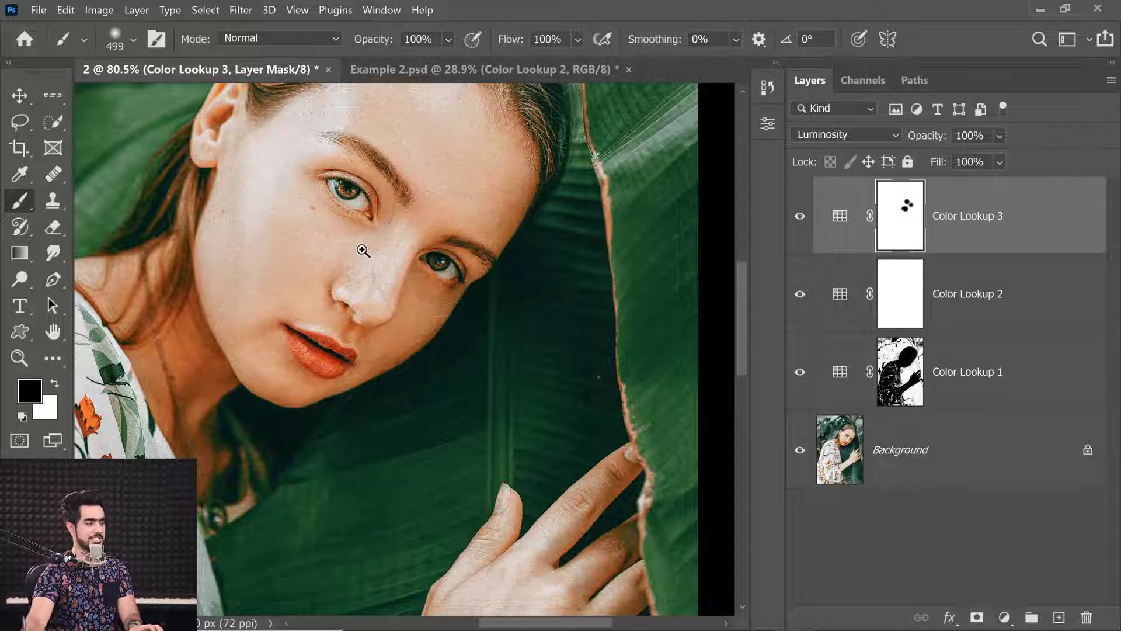
- Try lower opacities on Color Lookup 3 and return it to 100%
scroll(362, 251, down, 5)
scroll(351, 292, up, 2)
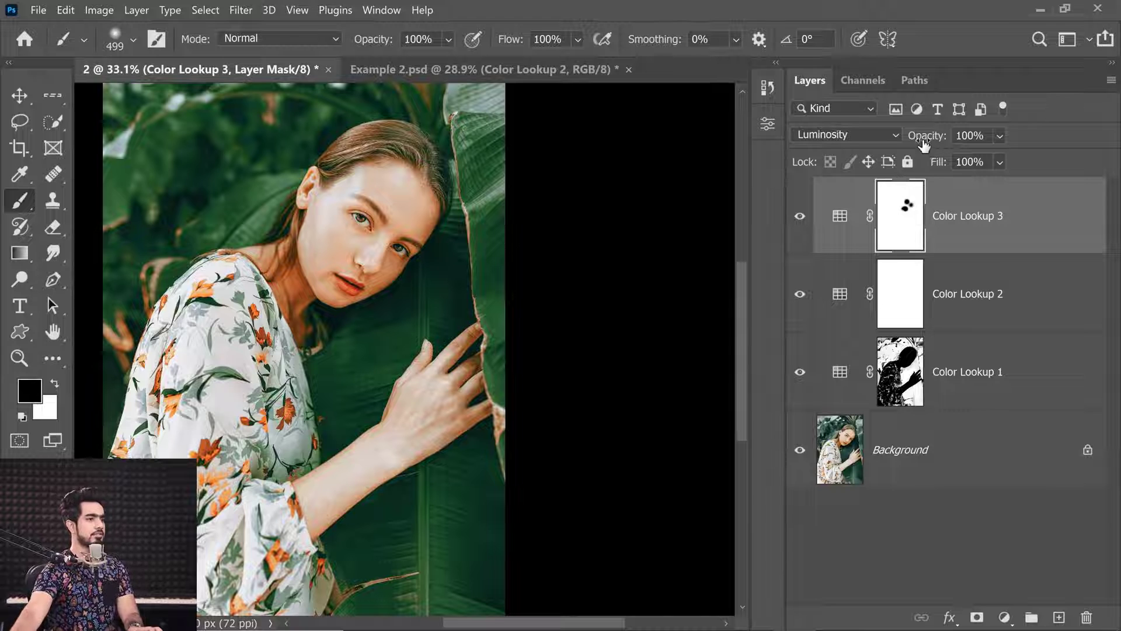
mouse_move(921, 140)
mouse_down()
mouse_move(670, 107)
mouse_move(731, 133)
mouse_up()
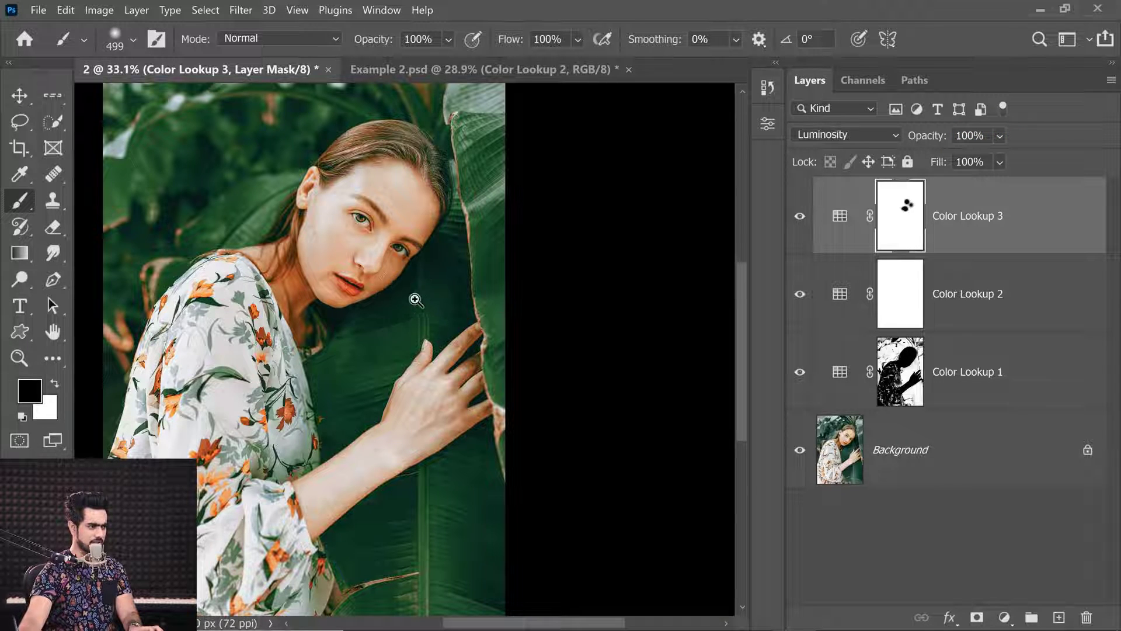
- Compare the leaf and hand up close with Color Lookup 3 on and off, and return to the whole portrait
scroll(413, 295, up, 8)
click(798, 219)
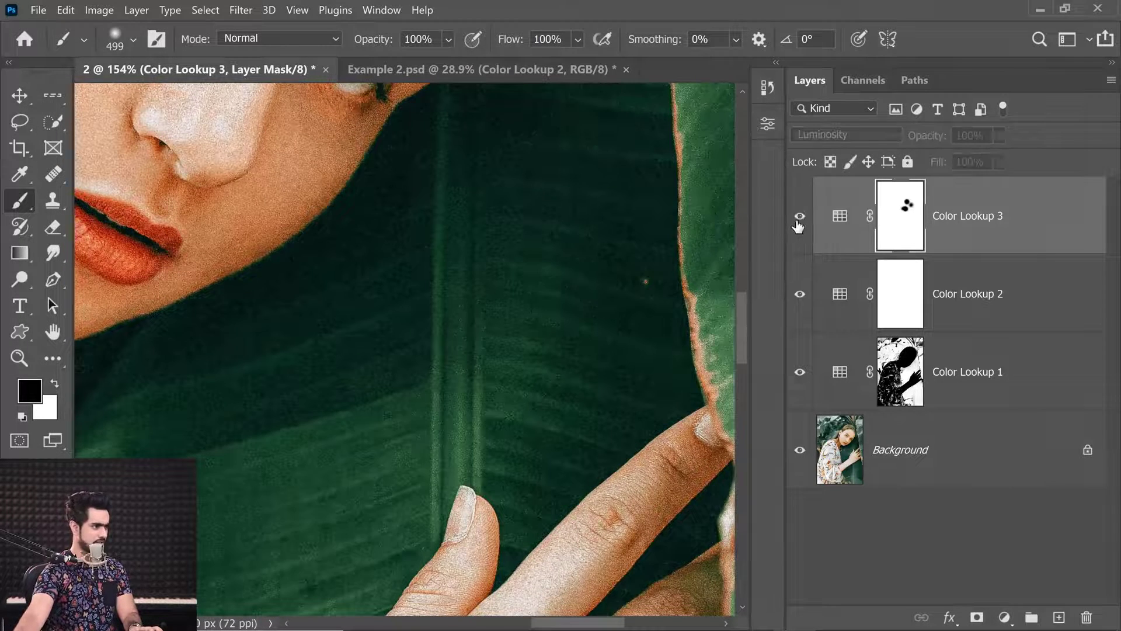
click(797, 221)
drag(295, 483, 381, 300)
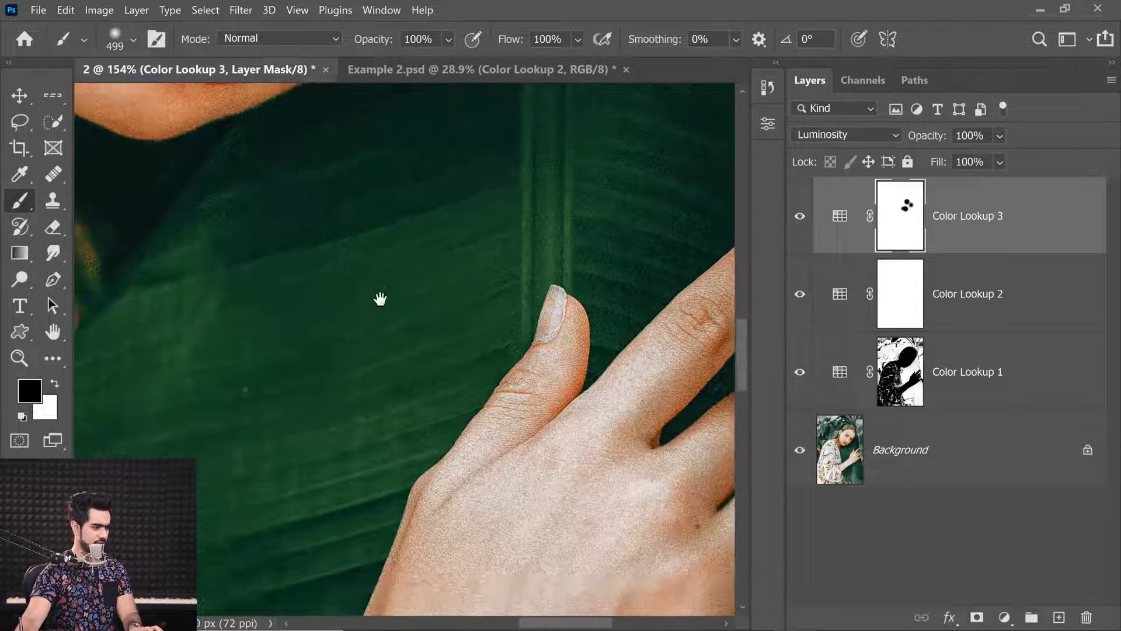
click(797, 218)
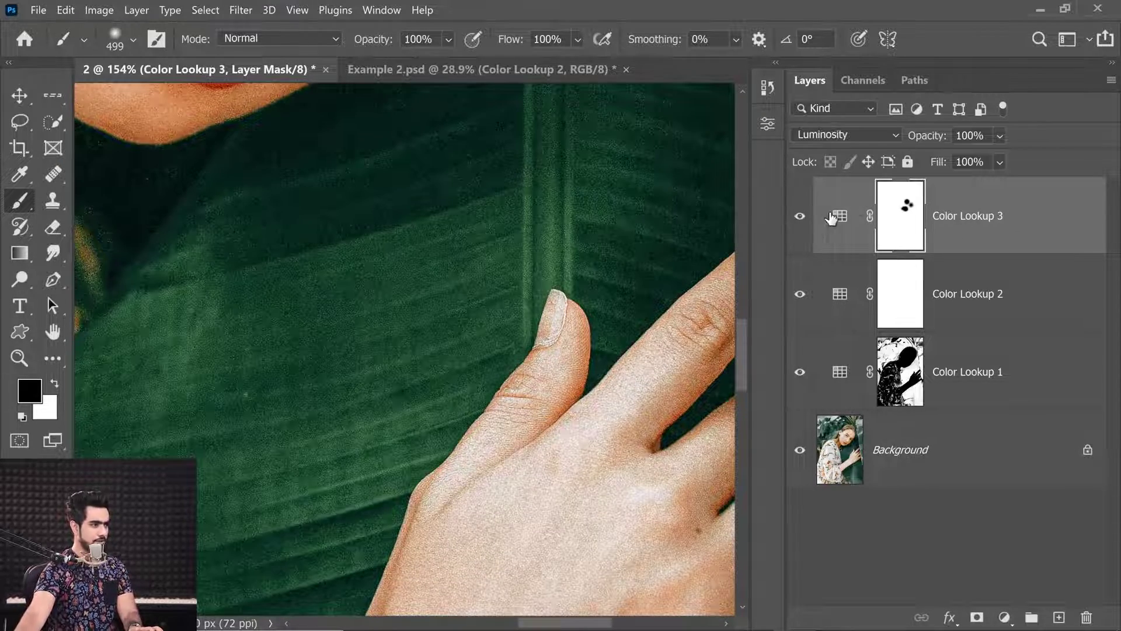
click(798, 219)
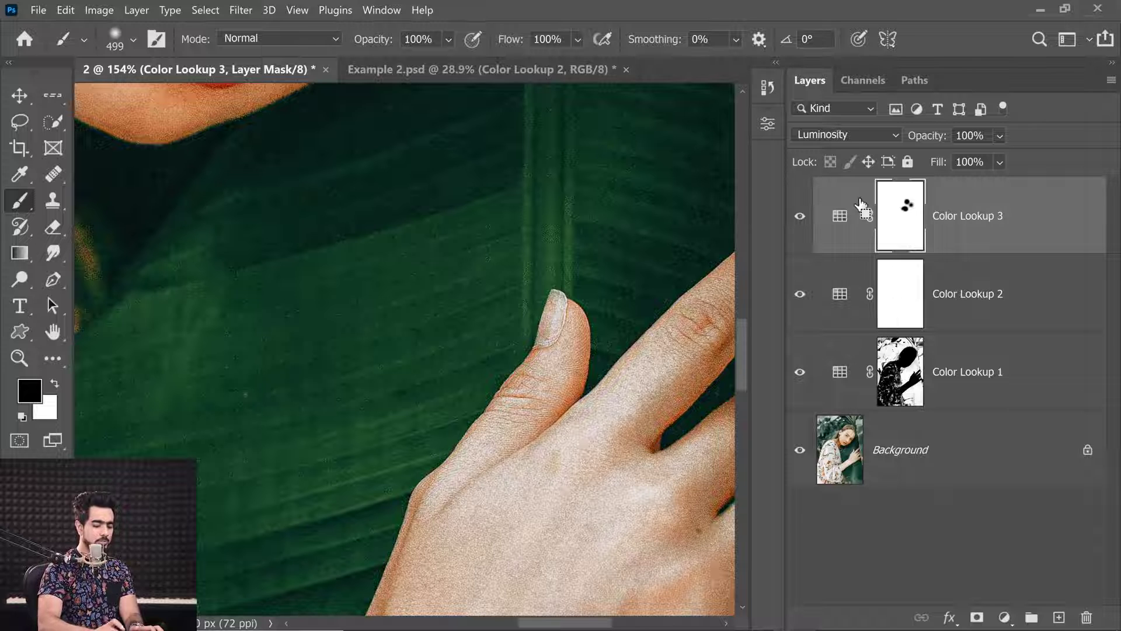
key(ctrl+0)
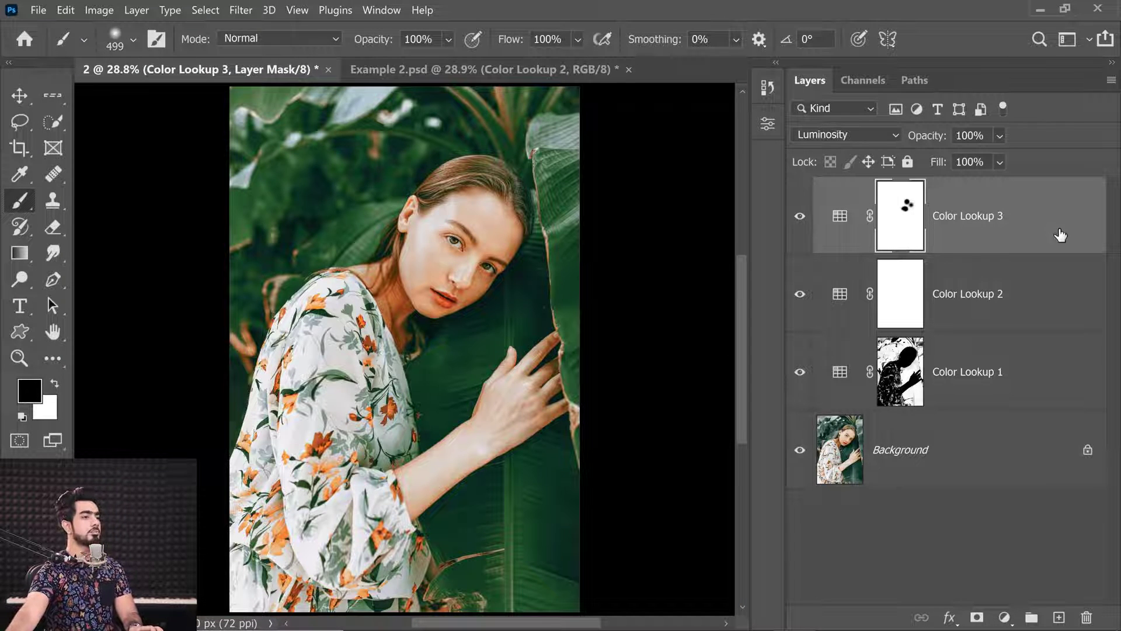
- Split the black Underlying Layer slider of Color Lookup 3's Blend If to 0 / 255, and compare the image without and with it
double_click(1009, 205)
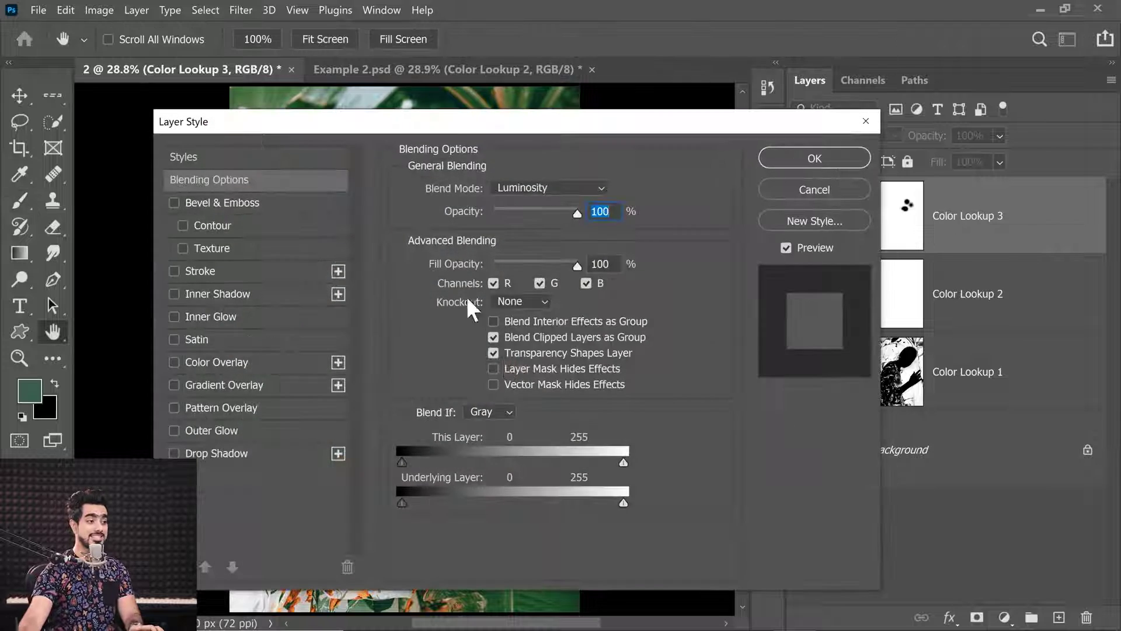
drag(453, 125, 875, 144)
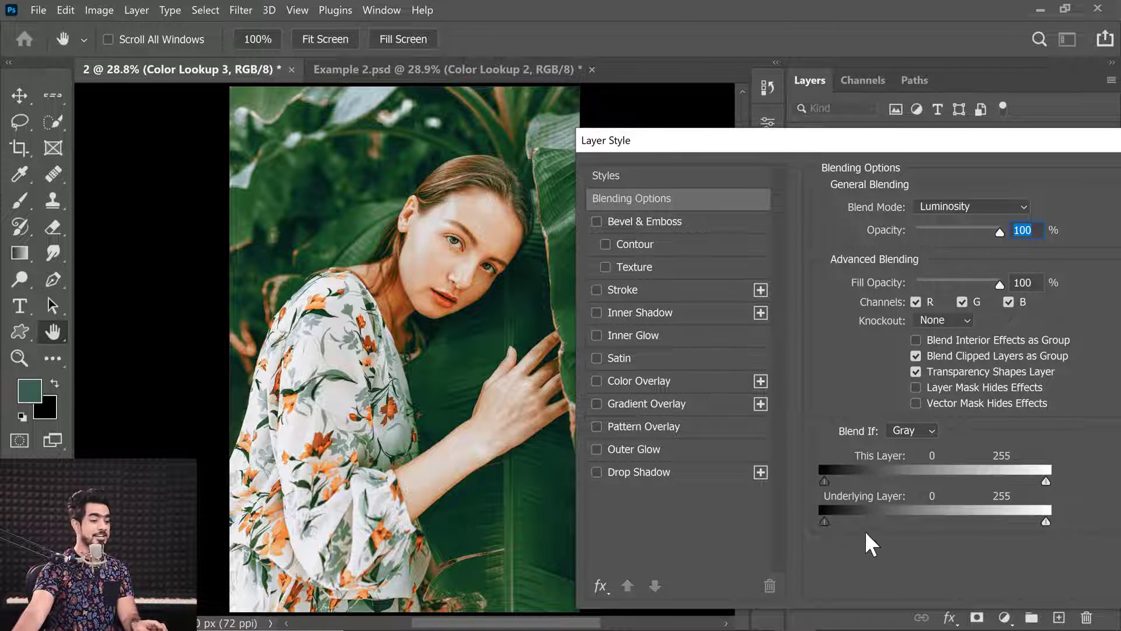
drag(825, 521, 1045, 522)
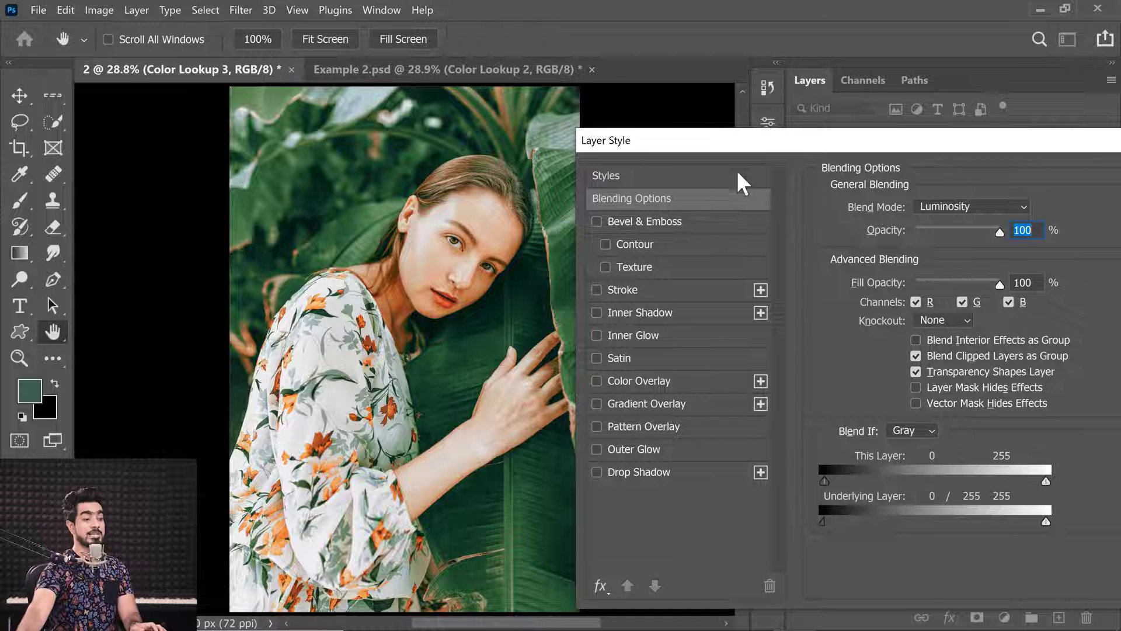
mouse_move(816, 150)
mouse_down()
mouse_move(673, 152)
mouse_move(726, 159)
mouse_move(626, 145)
mouse_up()
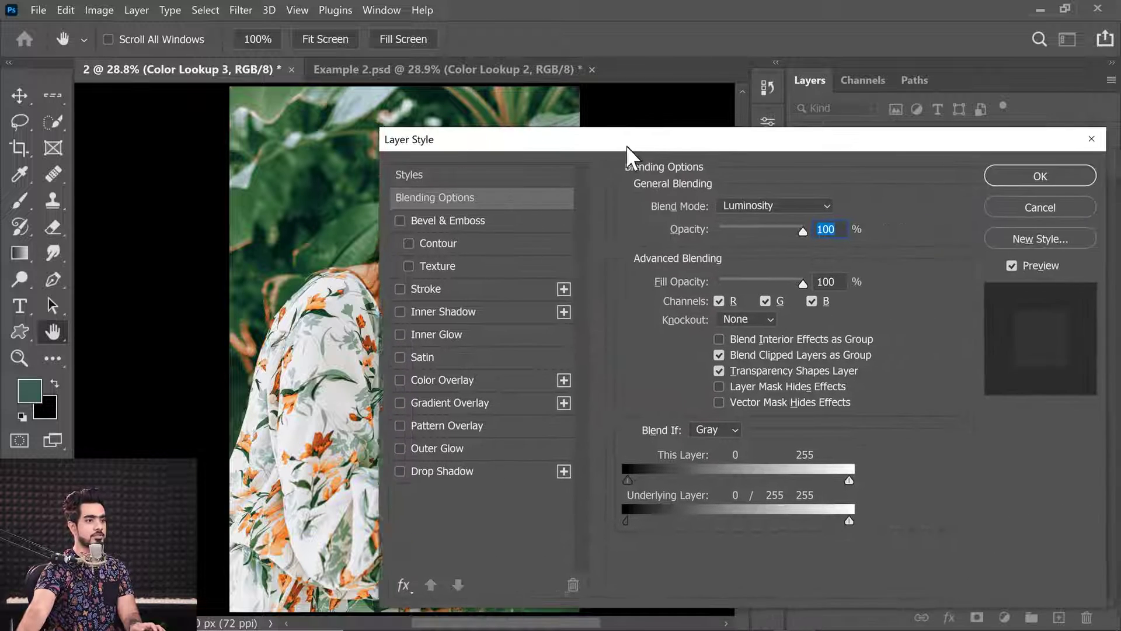
click(1014, 180)
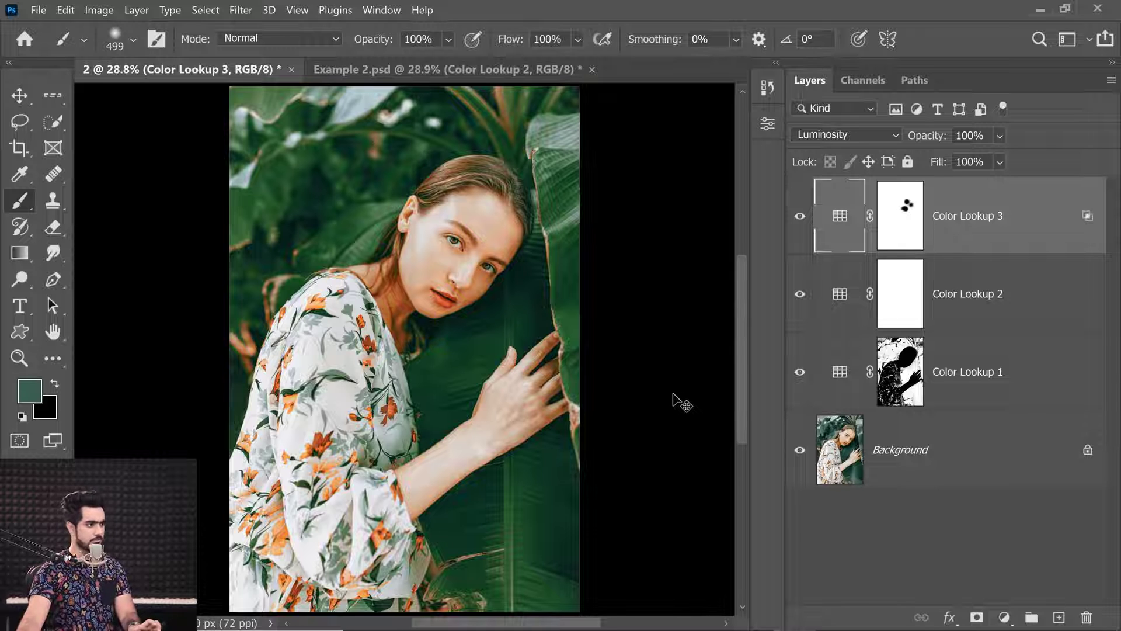
key(ctrl+z)
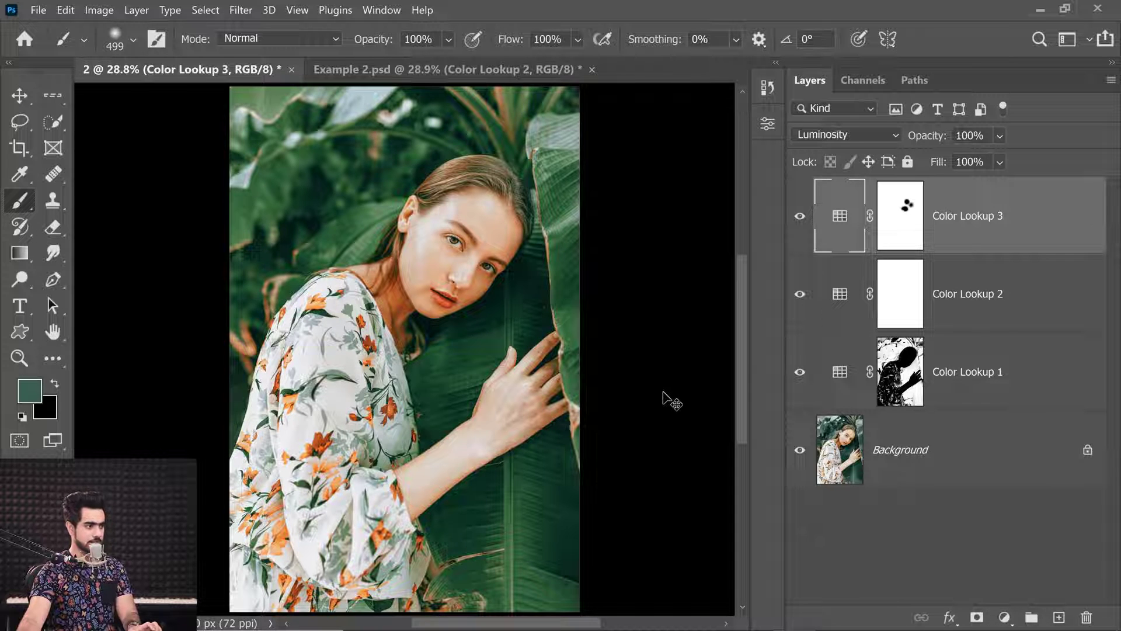
key(ctrl+shift+z)
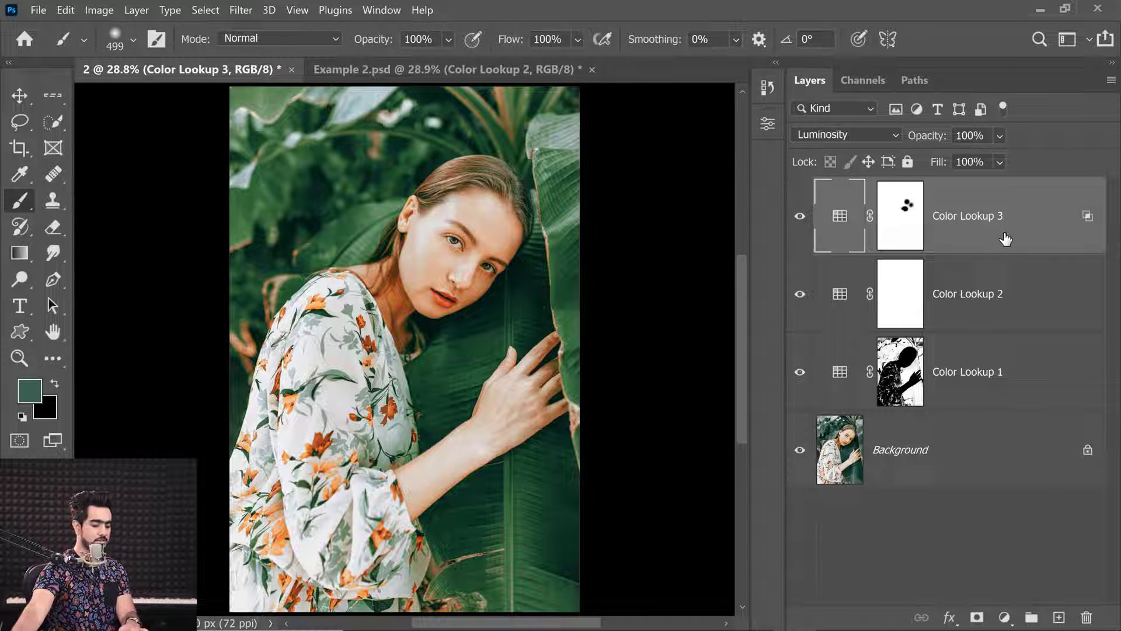
- Duplicate Color Lookup 3 and compare the portrait with the copy on and off, at normal and reduced view size
key(ctrl+j)
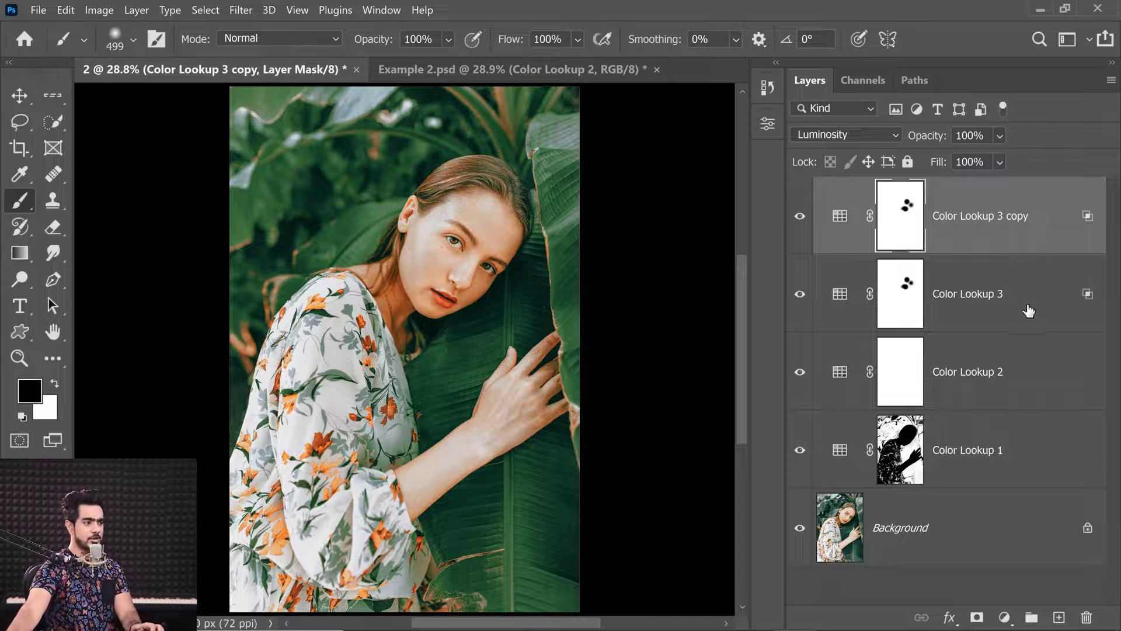
click(799, 218)
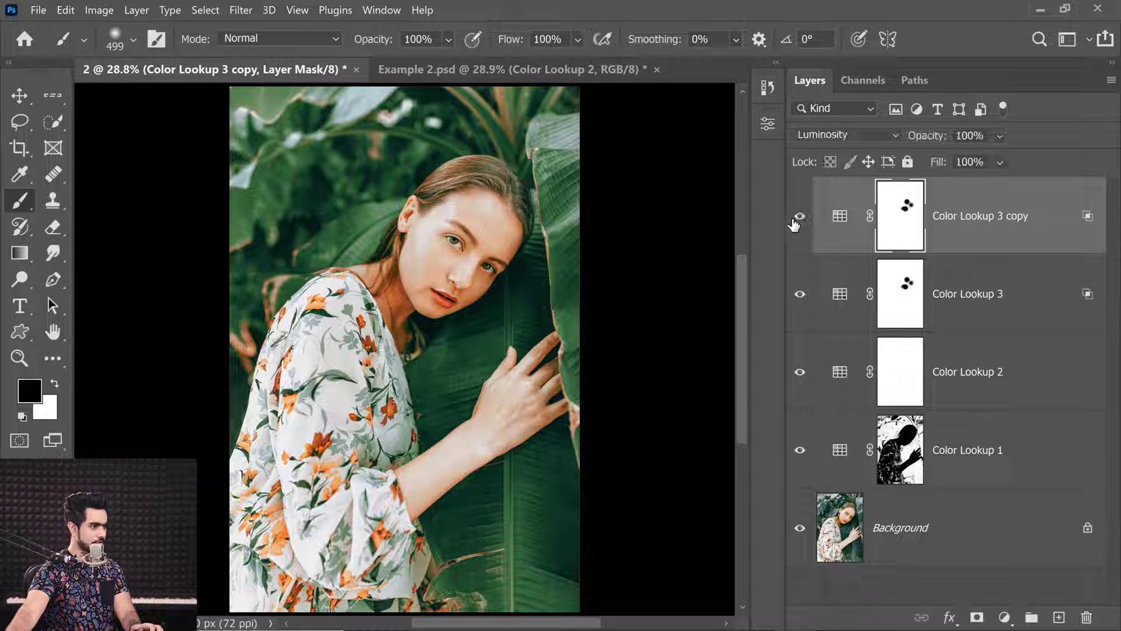
click(795, 221)
click(790, 222)
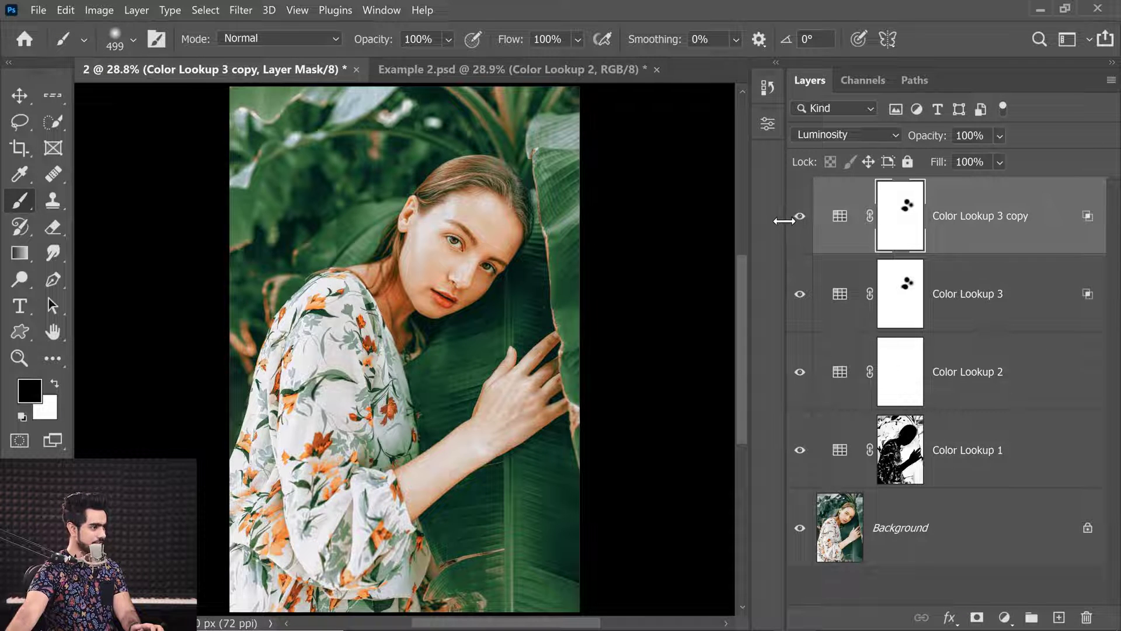
scroll(479, 342, down, 5)
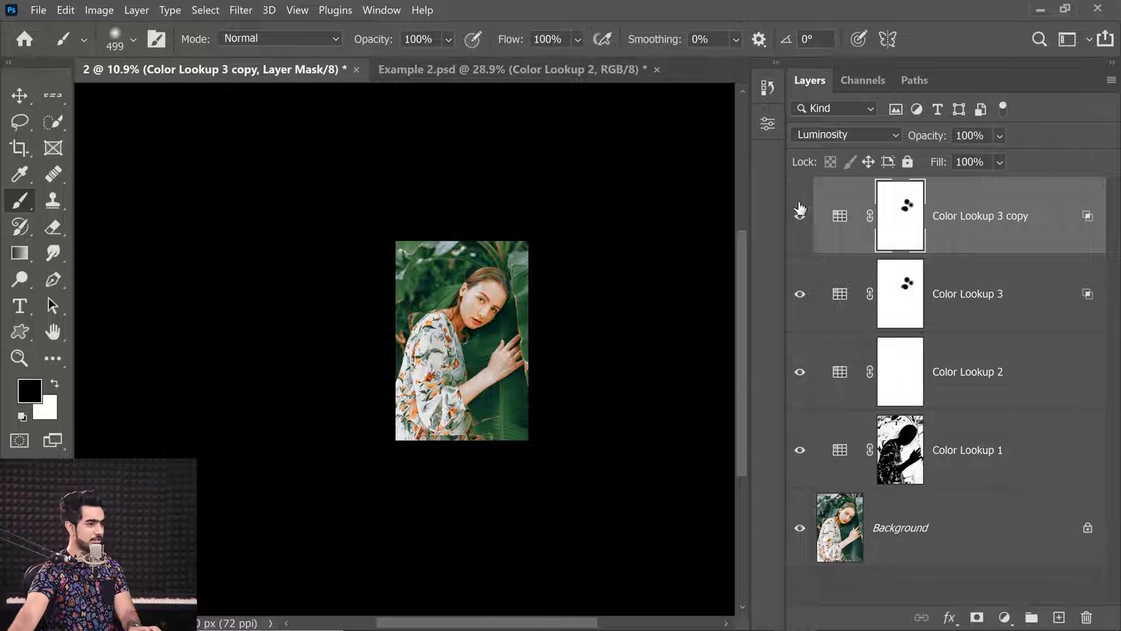
click(797, 216)
click(794, 218)
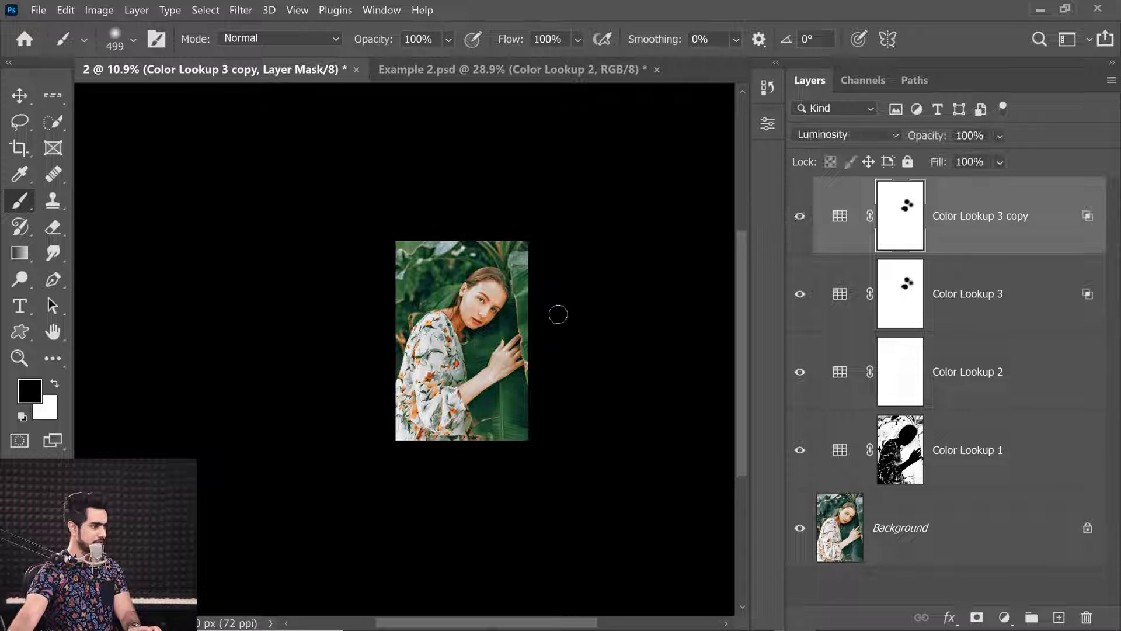
- Try several opacities on Color Lookup 3 copy while viewing the face and set it to 40%
scroll(490, 322, up, 8)
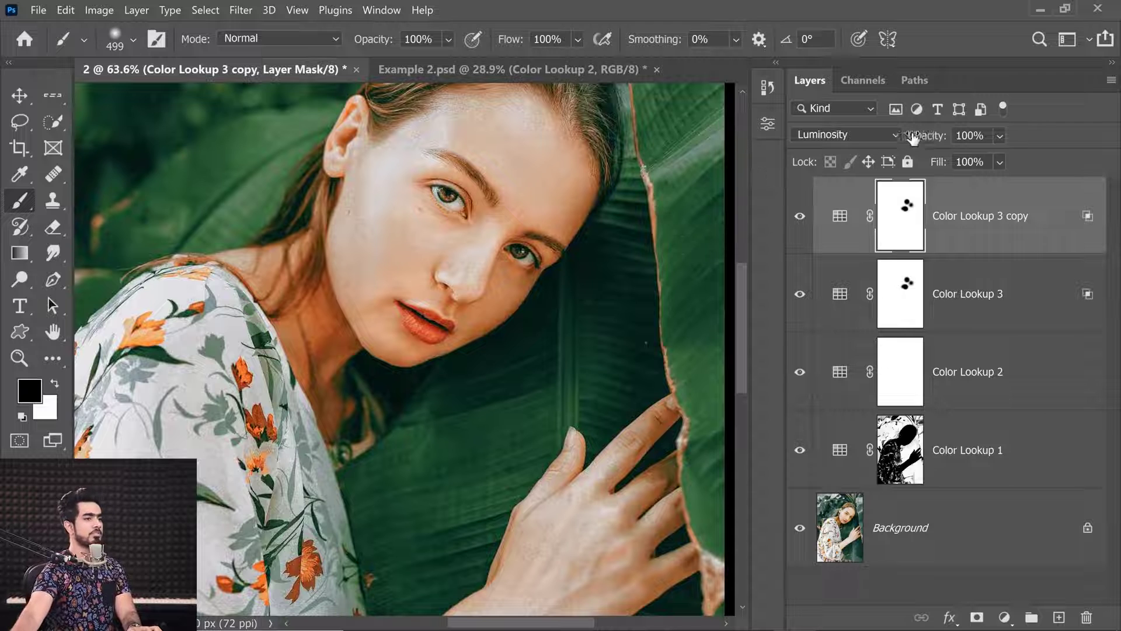
drag(913, 138, 595, 148)
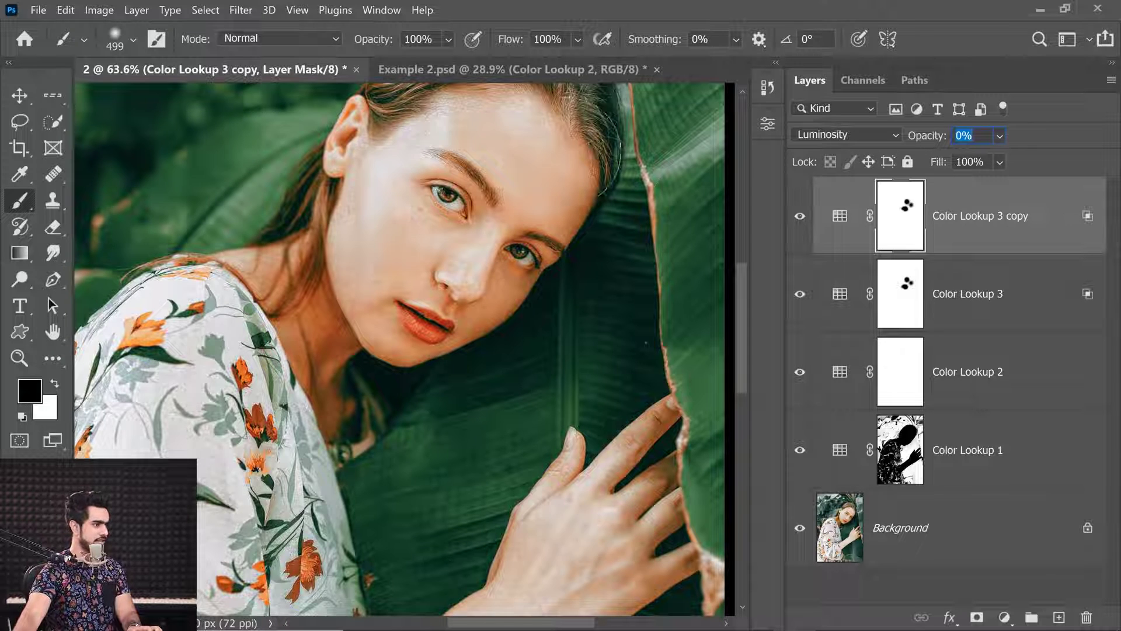
drag(919, 140, 941, 140)
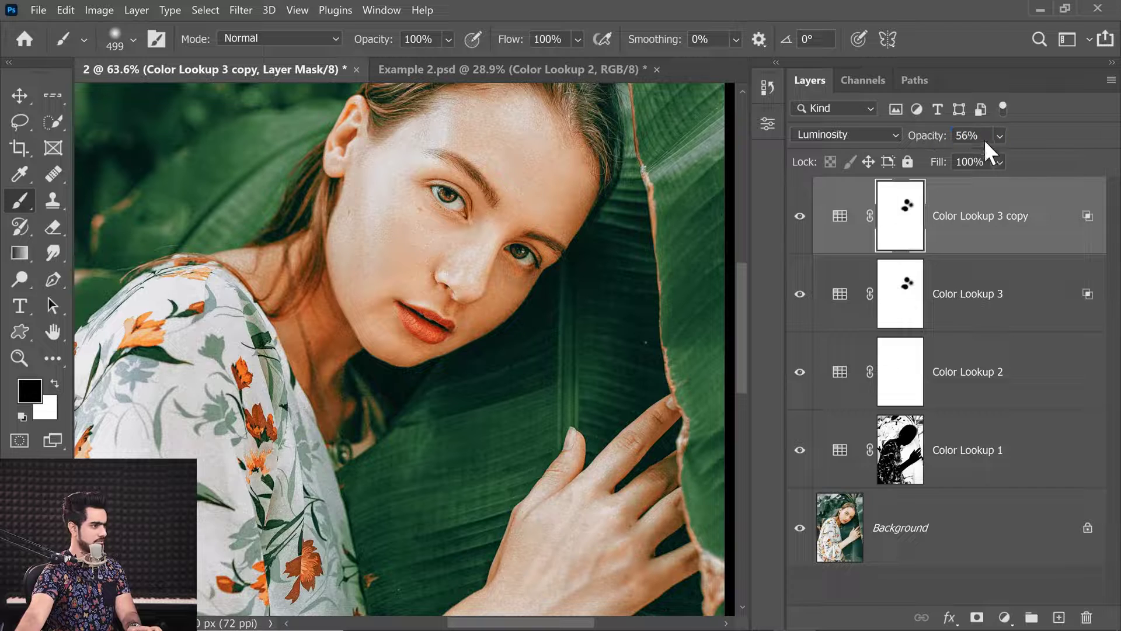
text(40)
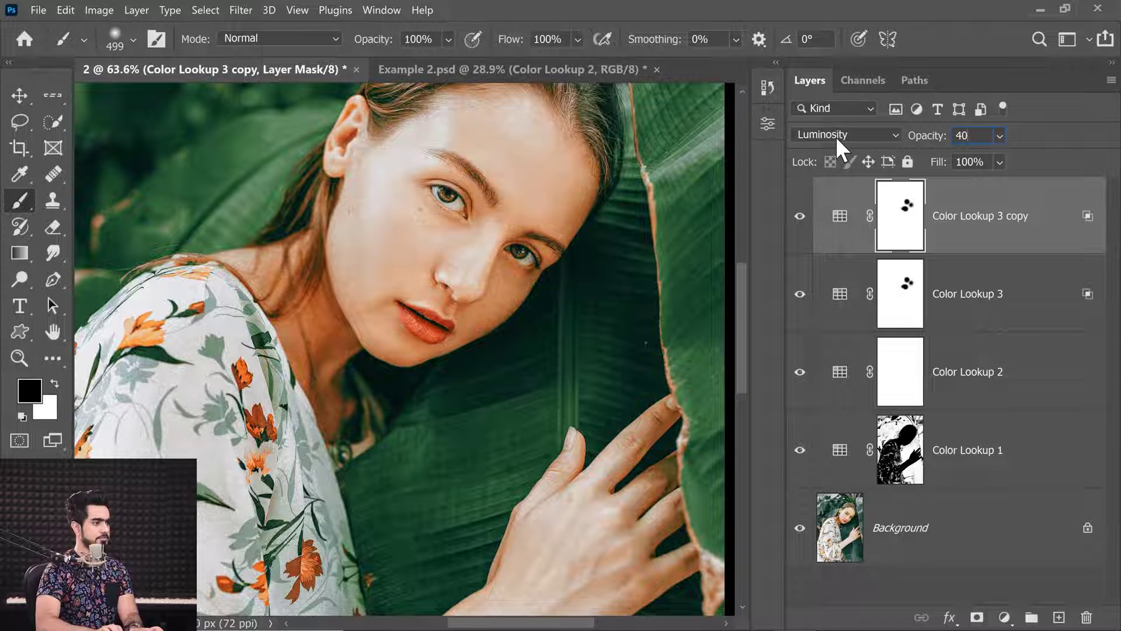
key(Return)
- Duplicate Color Lookup 3 copy and raise the new layer's opacity to 100%
scroll(541, 150, down, 5)
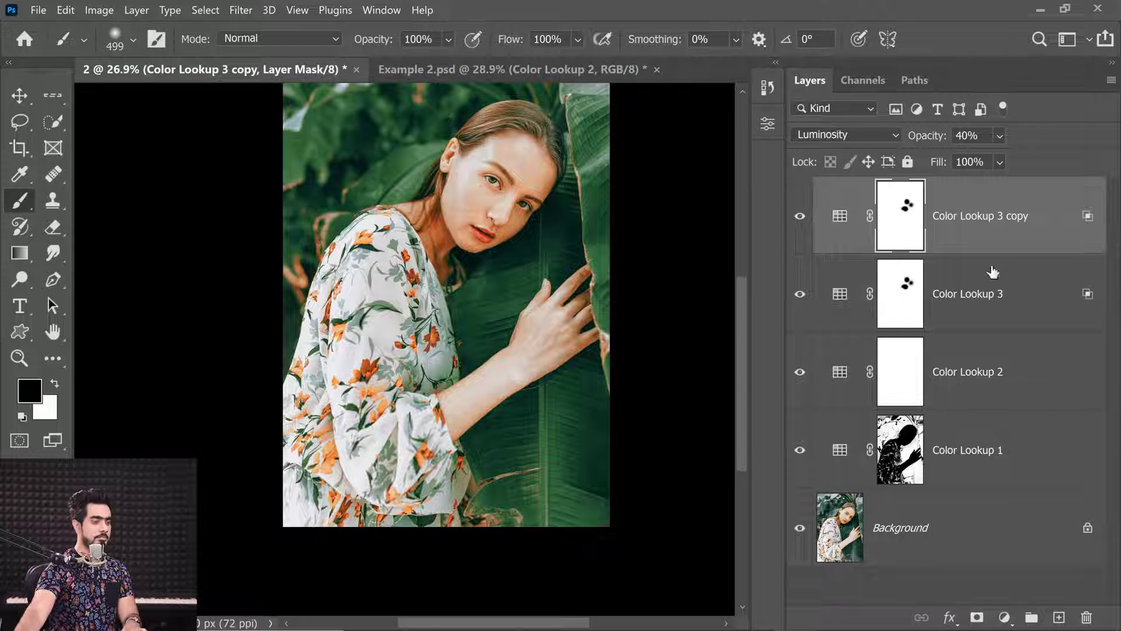
key(ctrl+j)
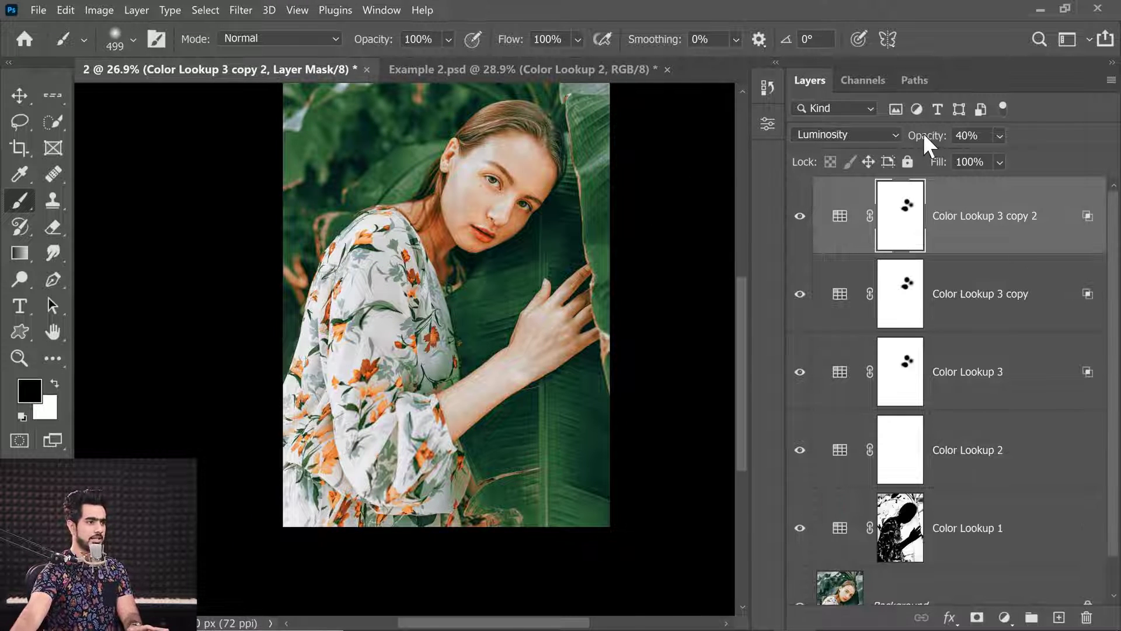
drag(923, 132, 1037, 145)
drag(556, 246, 523, 298)
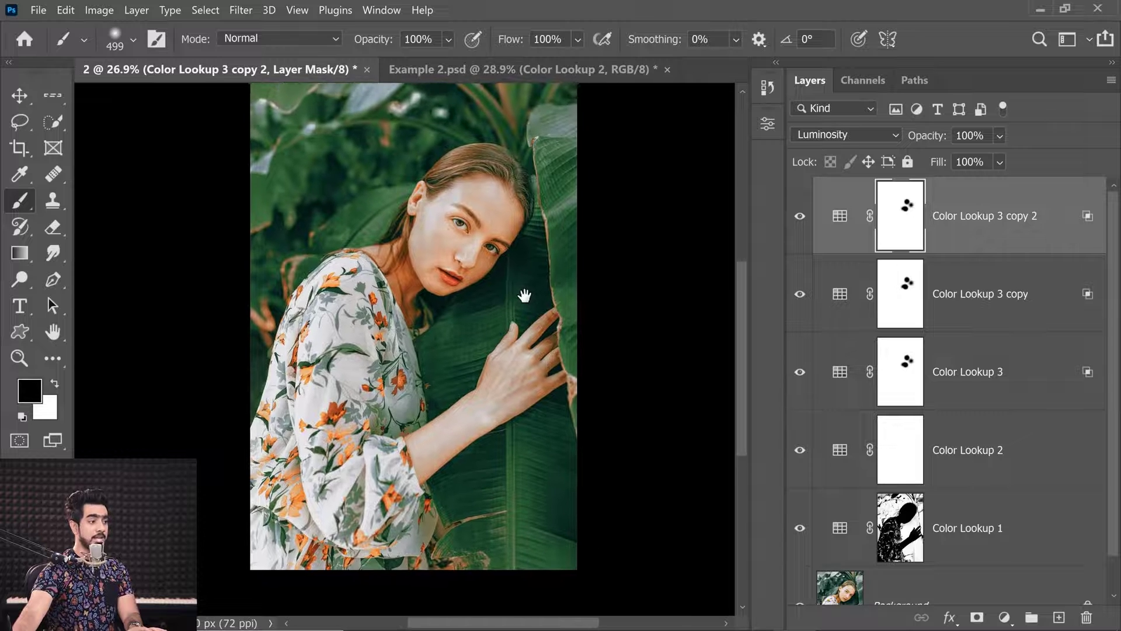
- Try resetting the Underlying Layer range in the Blend If settings of Color Lookup 3 copy 2 to 0 and 255
click(1072, 238)
double_click(1057, 241)
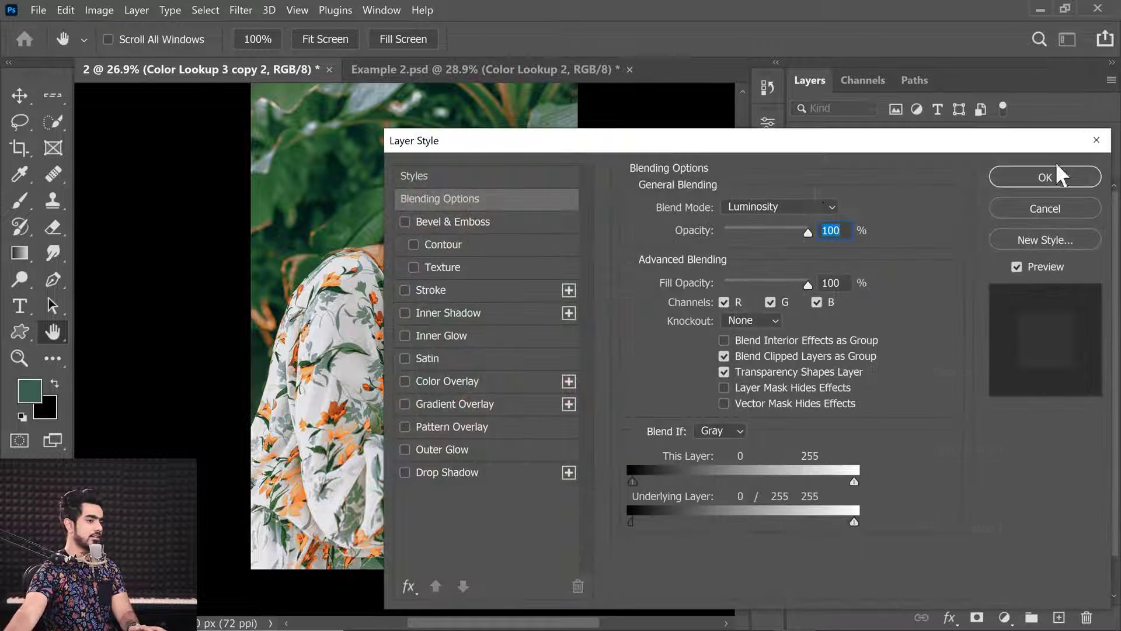
drag(731, 151, 777, 157)
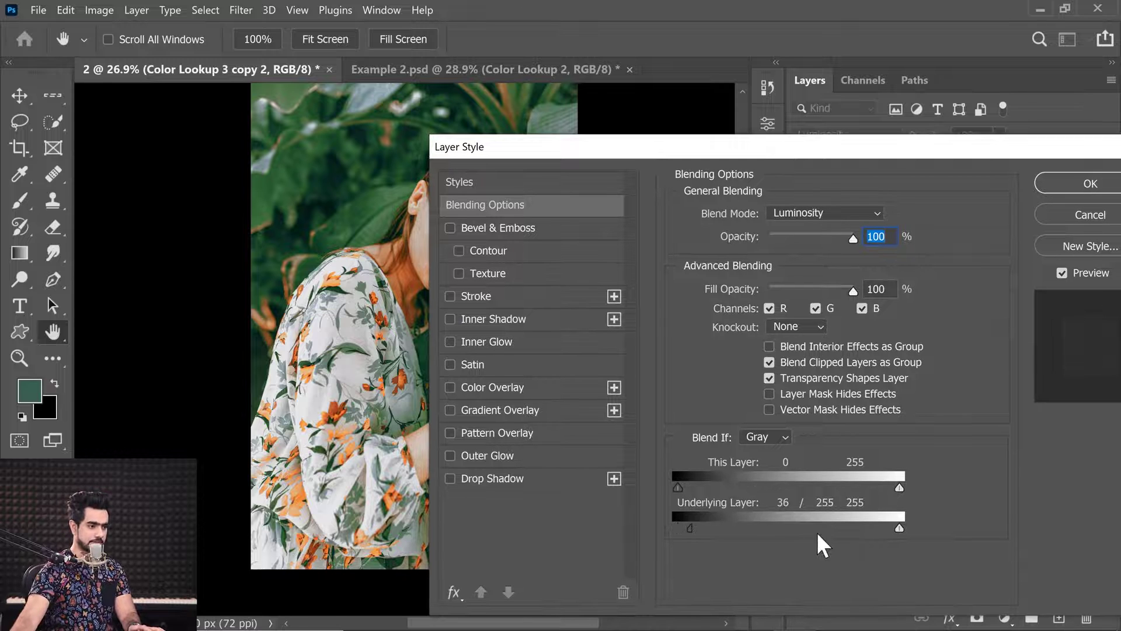
drag(899, 527, 677, 537)
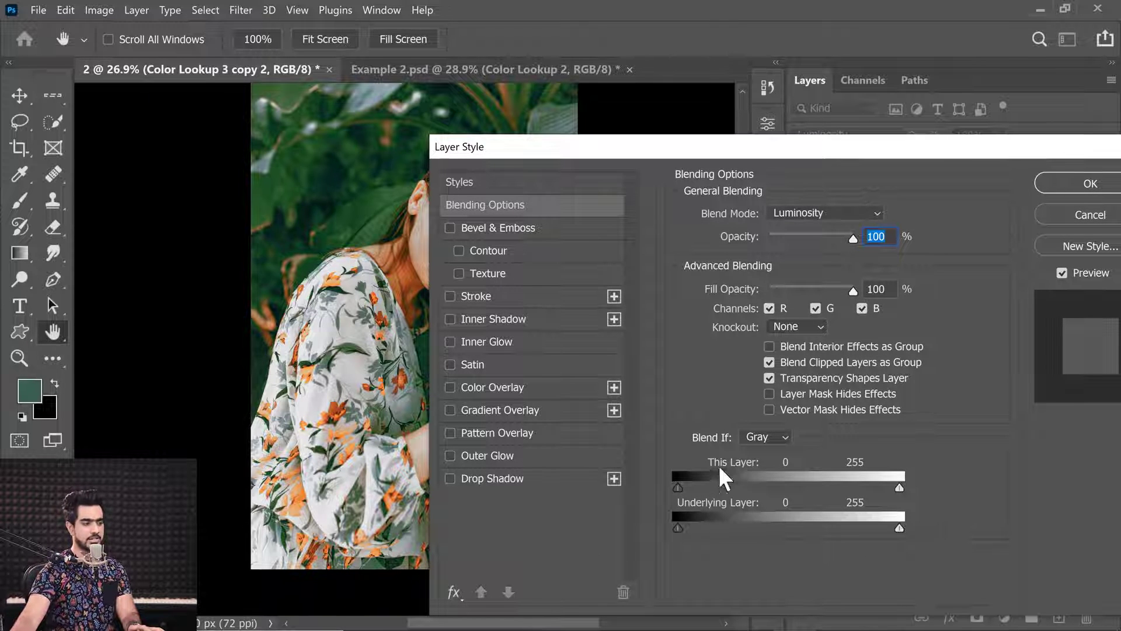
click(1051, 182)
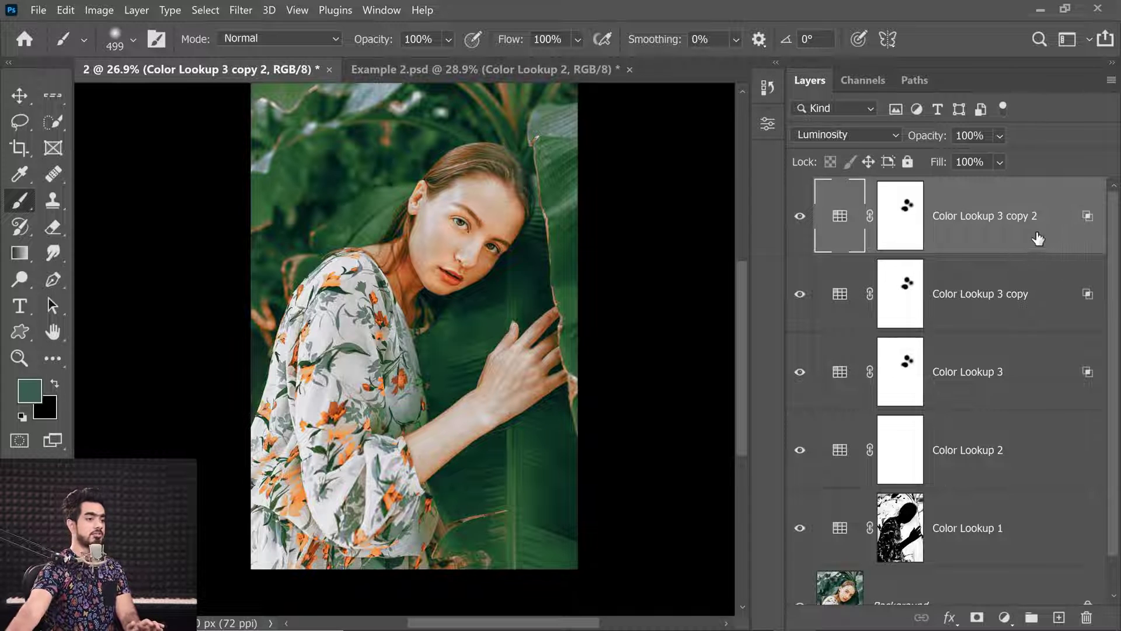
- Clear the layer style of Color Lookup 3 copy 2 and set its blend mode back to Luminosity
right_click(1058, 238)
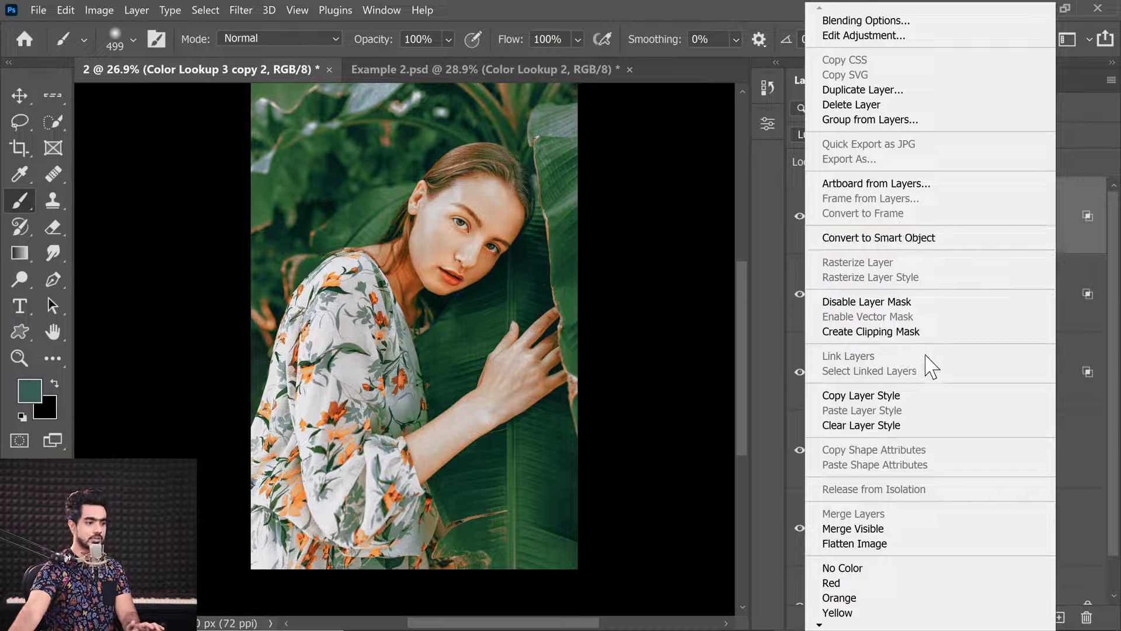
click(885, 424)
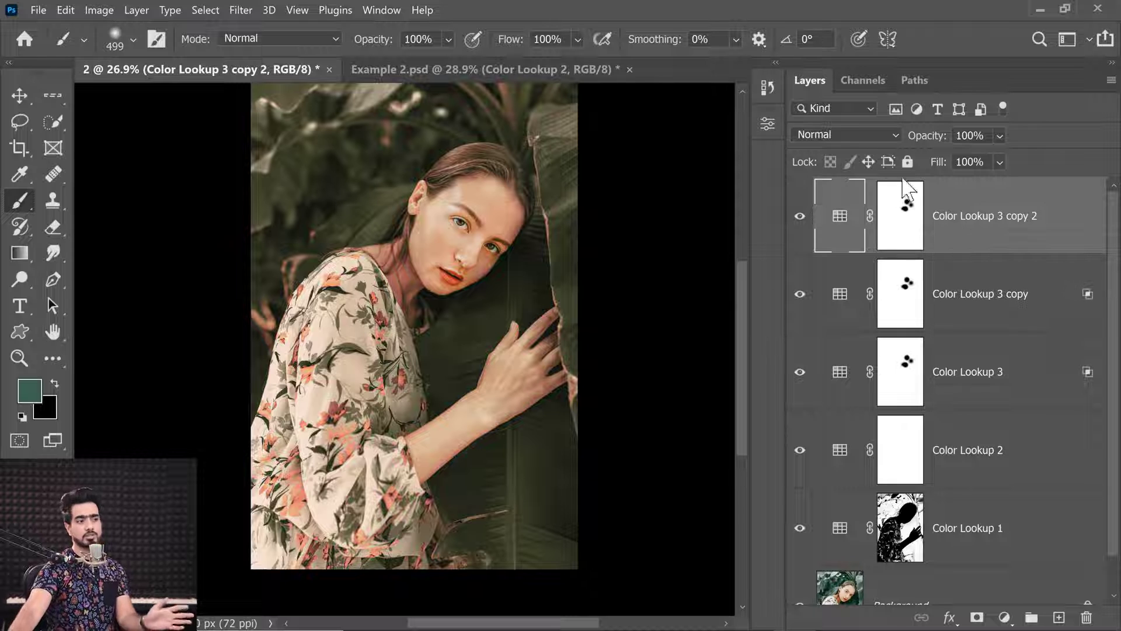
click(841, 134)
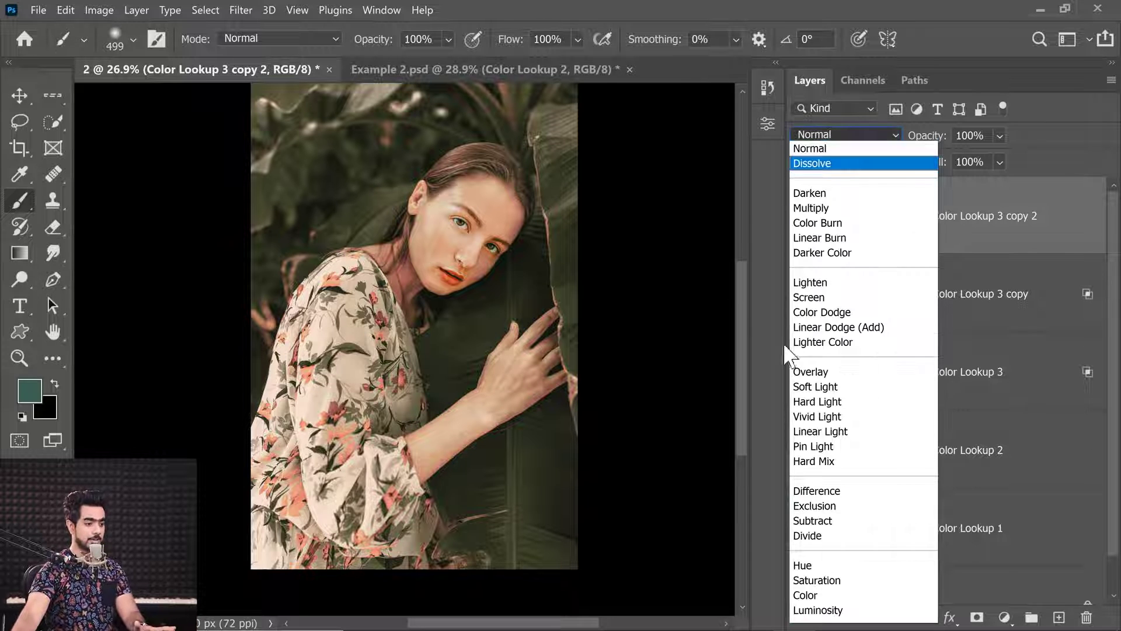
click(810, 610)
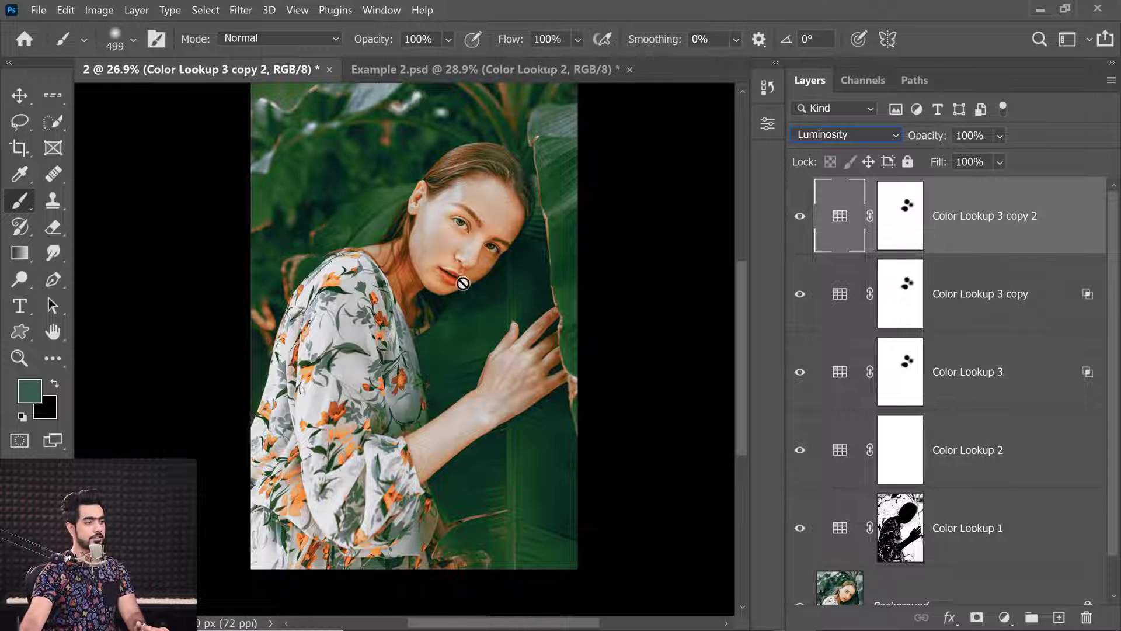
- Lower Color Lookup 3 copy 2 to 0% opacity to judge its effect, and set the opacity to 35%
drag(919, 136, 451, 176)
text(0)
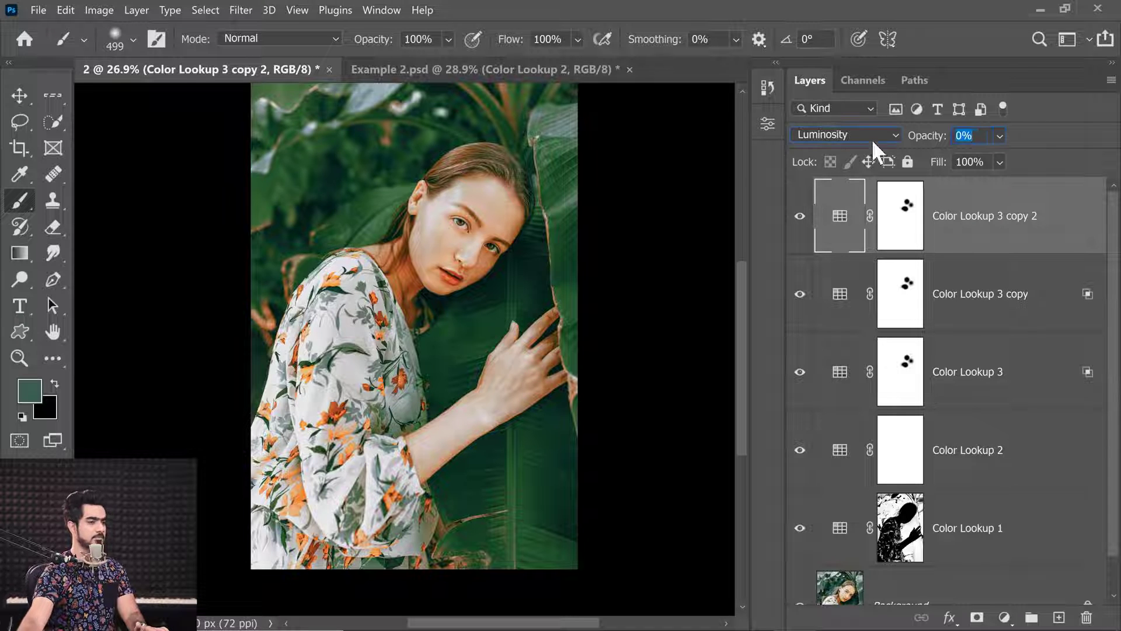
key(shift+Tab)
text(35)
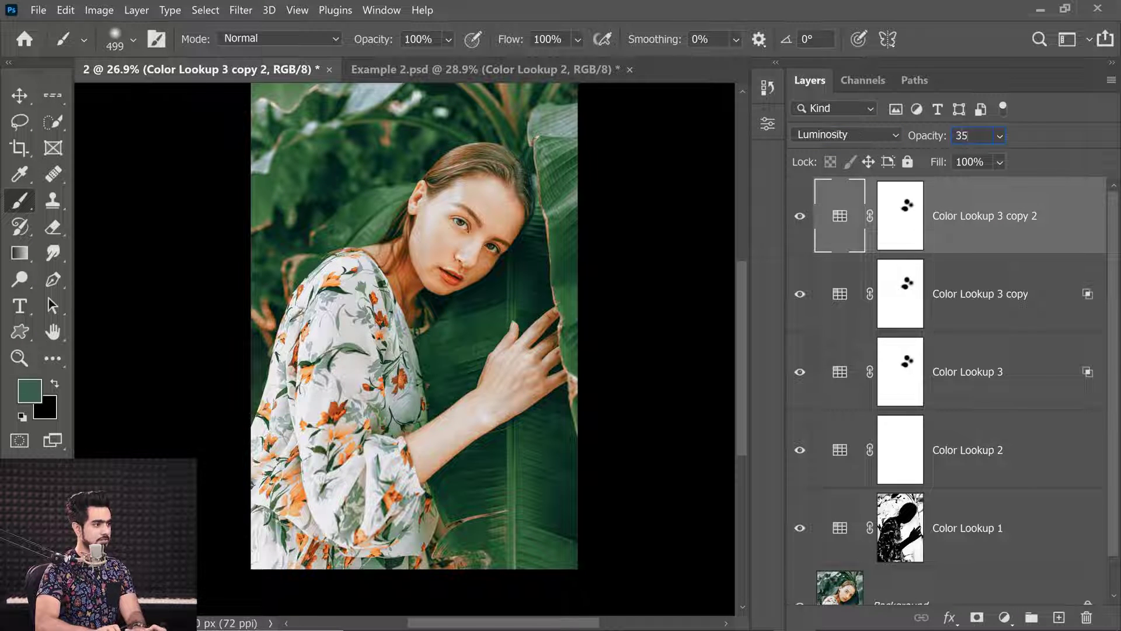
key(Return)
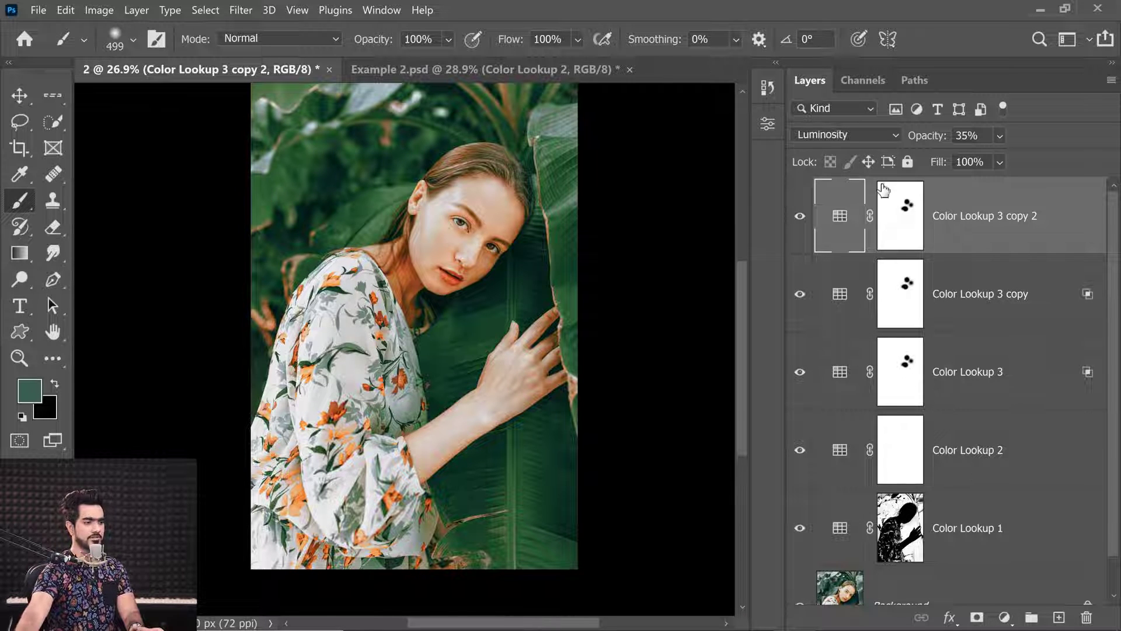
- Hide the Color Lookup 3 copy 2 effect on the woman's face by painting its mask with a large soft black brush
click(907, 209)
key(d)
key(x)
key(x)
key(x)
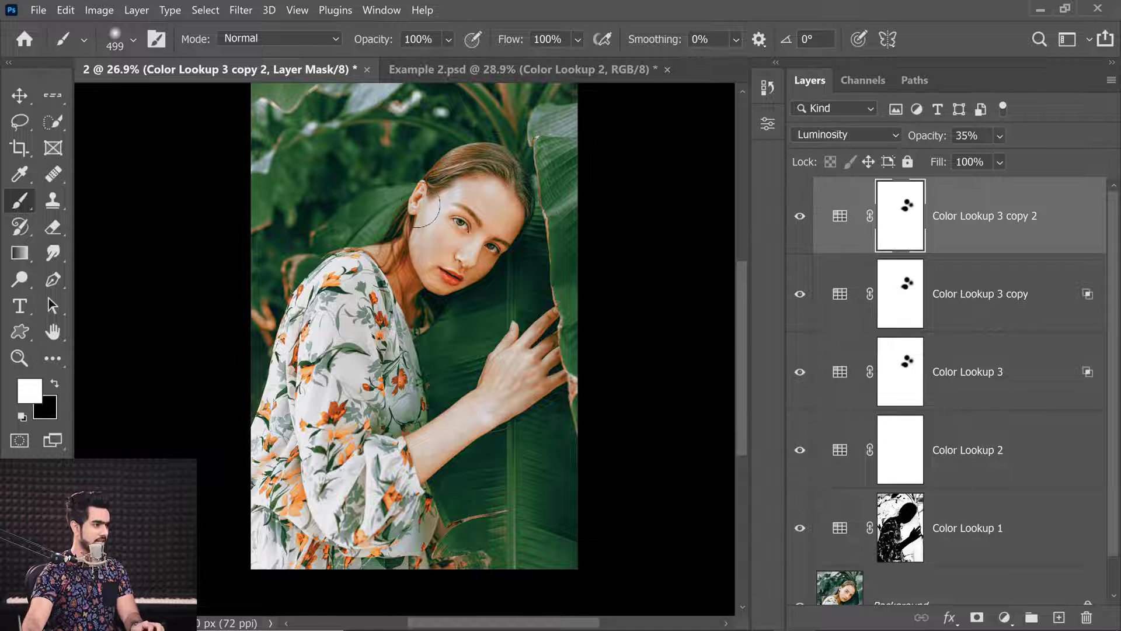
drag(449, 216, 506, 228)
key(x)
click(506, 229)
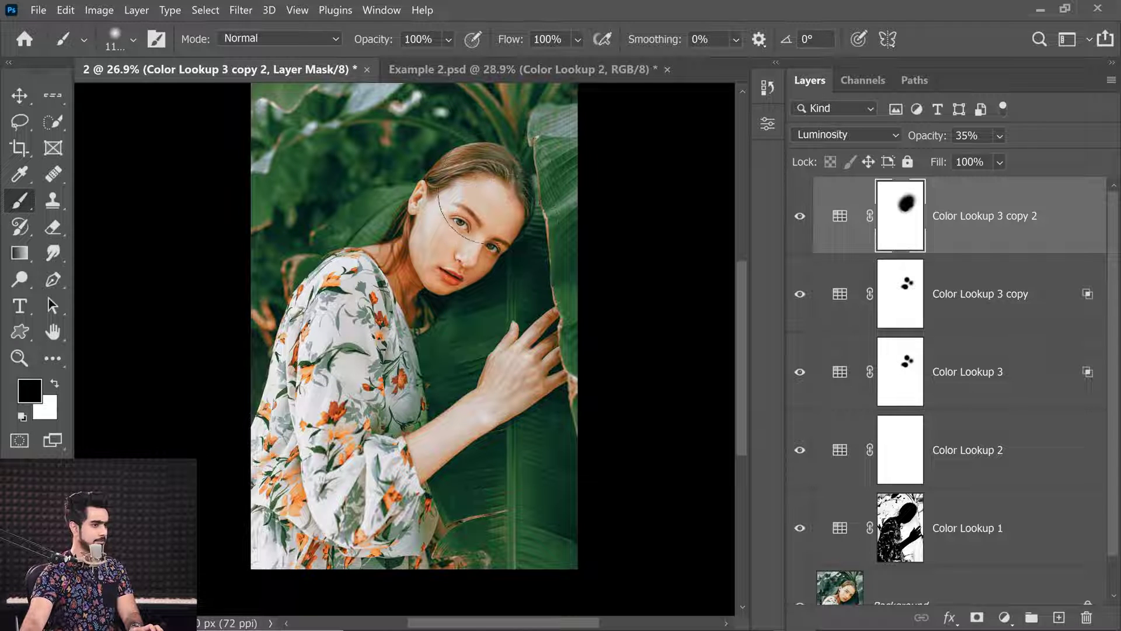
- Paint the Color Lookup 3 copy 2 mask black over the dress, sleeve and forearm, reducing the soft brush to size 730
mouse_move(336, 386)
mouse_down()
mouse_move(345, 380)
mouse_move(316, 502)
mouse_move(356, 526)
mouse_move(351, 514)
mouse_up()
right_click(350, 380)
key(Escape)
mouse_move(488, 363)
mouse_down()
mouse_move(458, 363)
mouse_move(485, 409)
mouse_move(408, 449)
mouse_up()
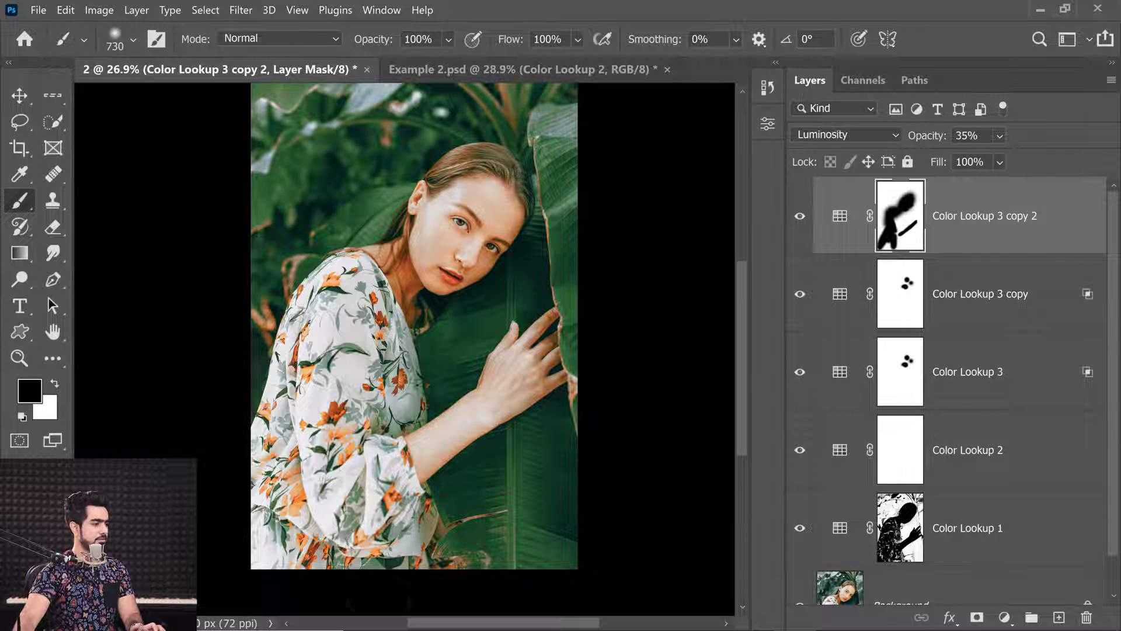
drag(231, 512, 292, 526)
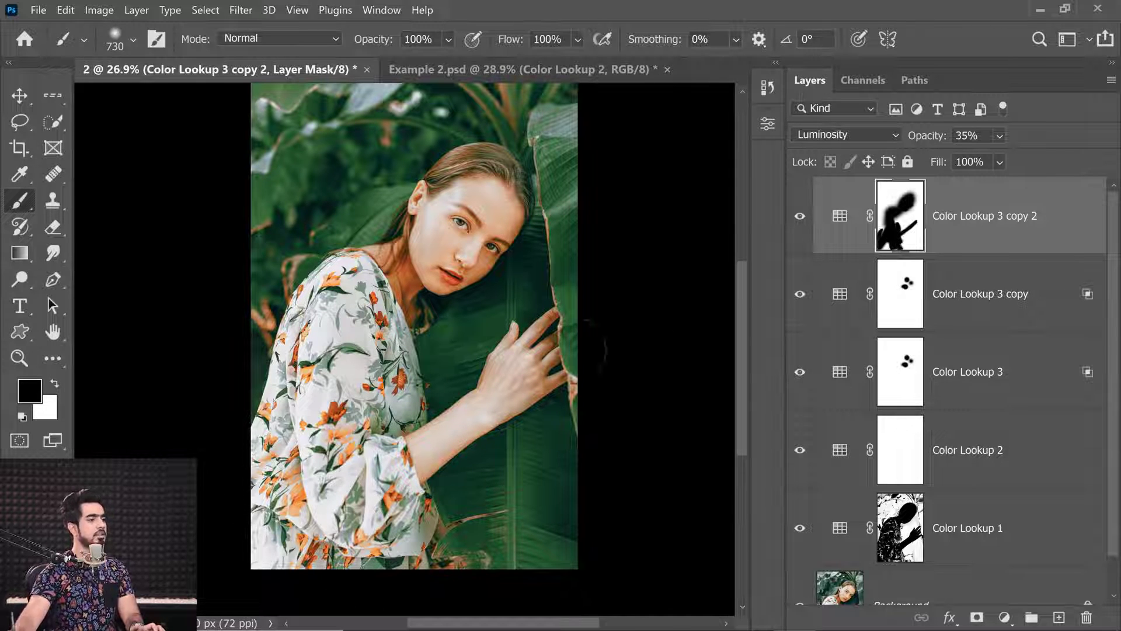
- Toggle the Color Lookup 3 copy 2 layer off and on to compare the image with and without it
click(799, 218)
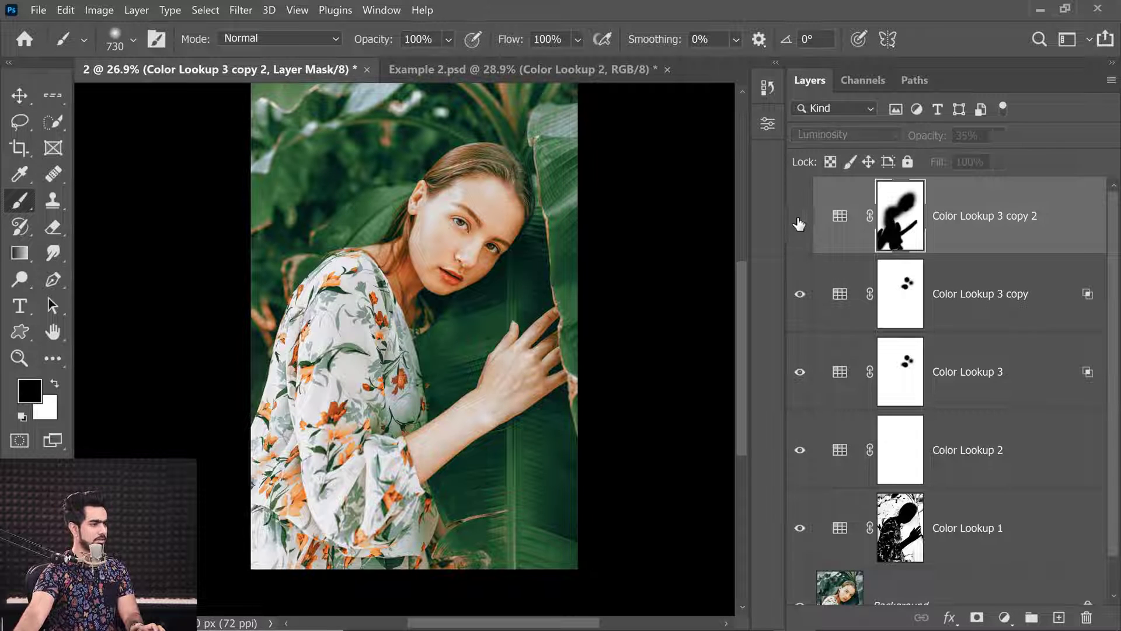
click(798, 219)
click(797, 219)
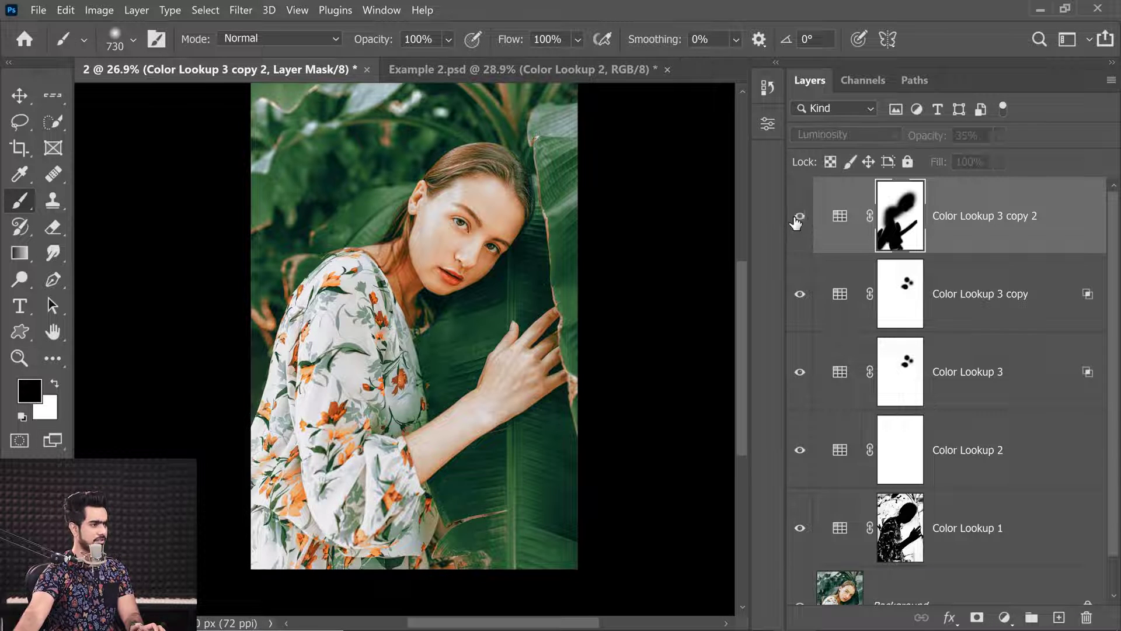
click(795, 221)
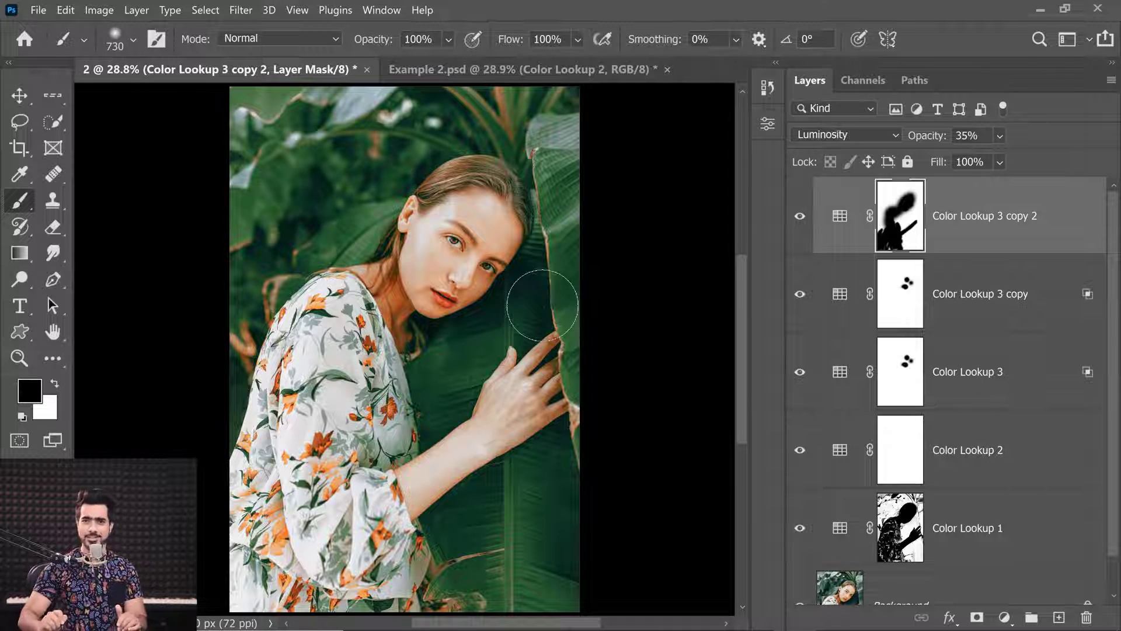
- Add a Color Lookup adjustment above Color Lookup 3 copy 2 with the EdgyAmber.3DL 3DLUT file
click(1004, 617)
click(1016, 529)
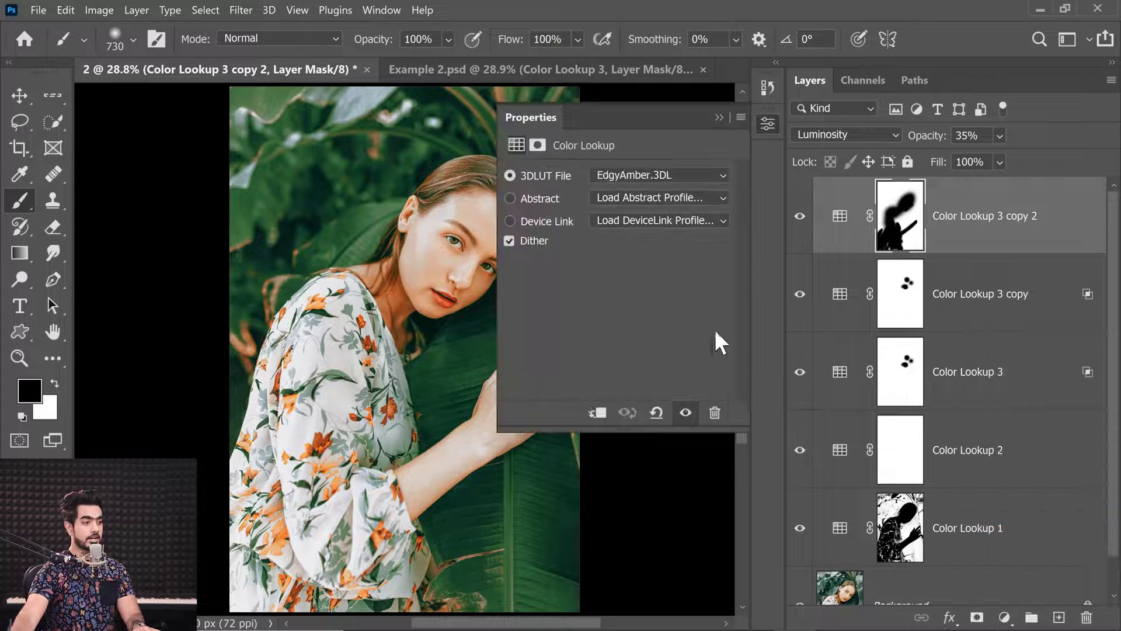
click(623, 173)
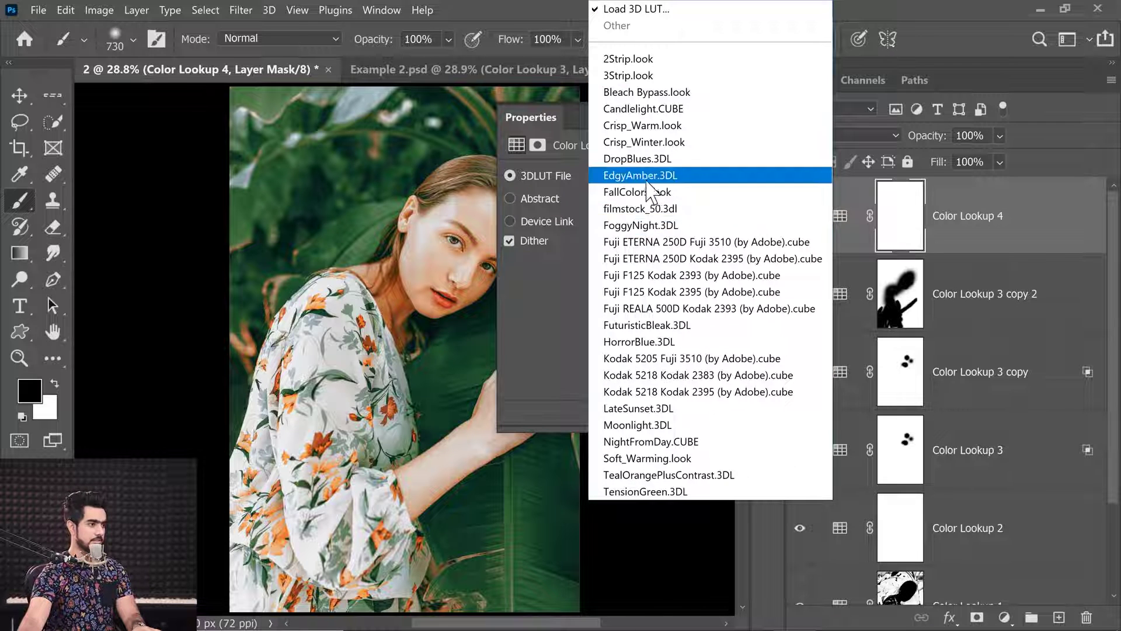
click(645, 175)
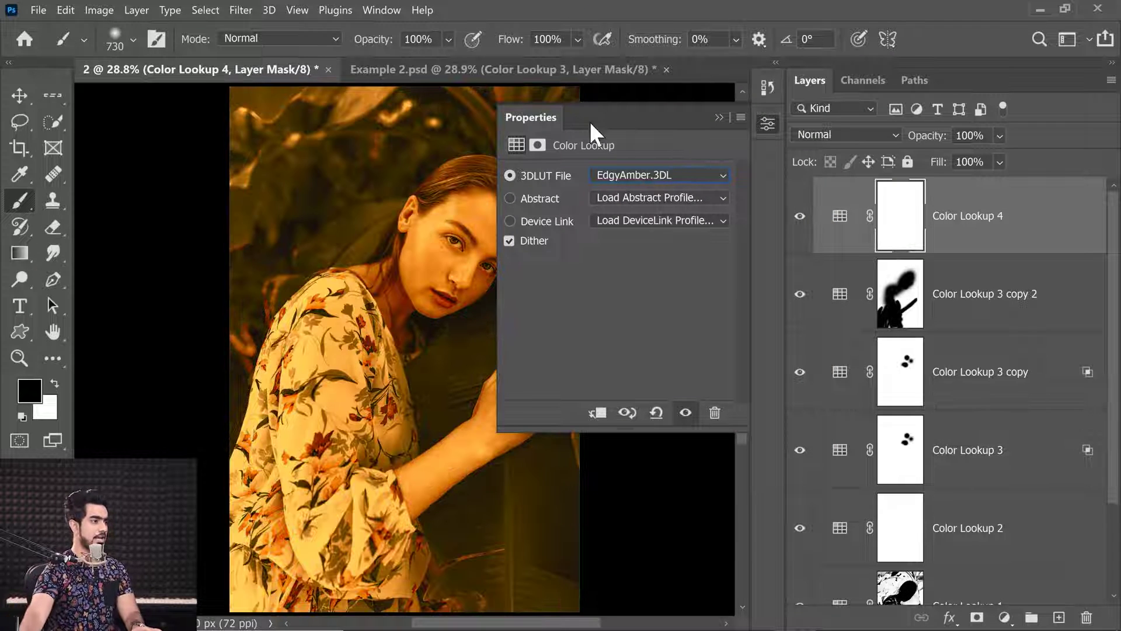
click(718, 117)
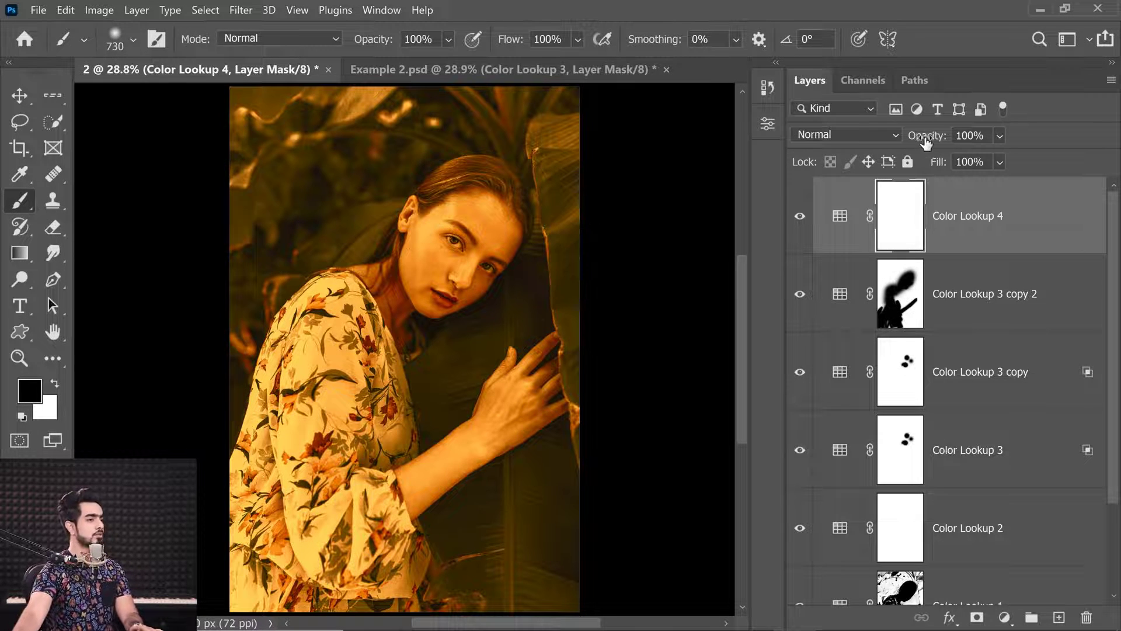
- Reduce the EdgyAmber Color Lookup 4 layer to 16% opacity
drag(927, 141, 793, 163)
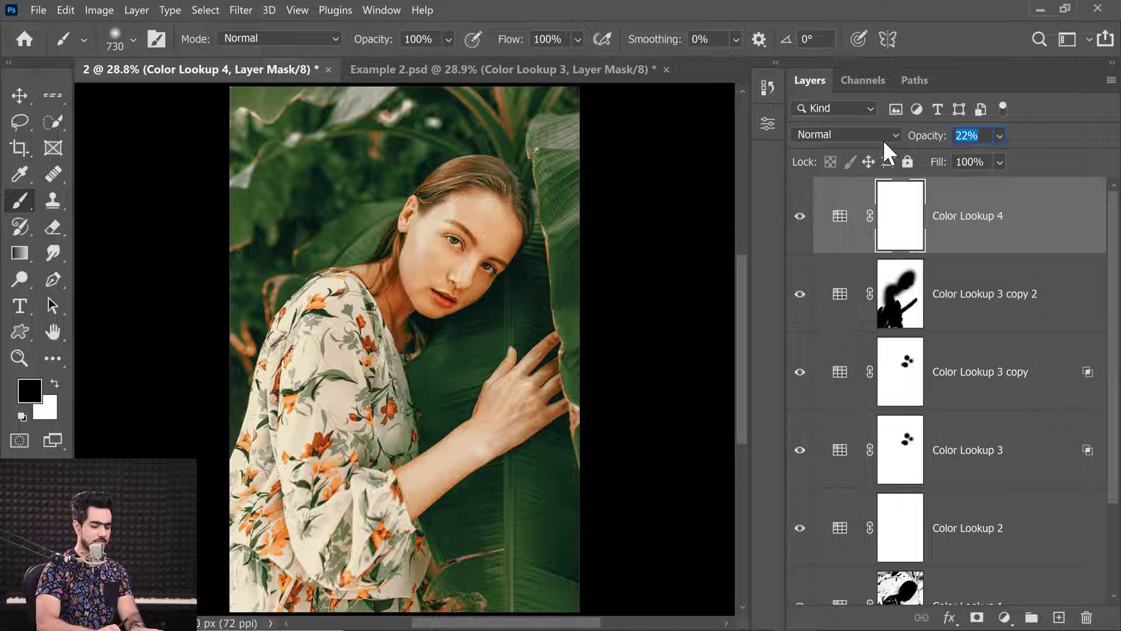
text(16)
key(Return)
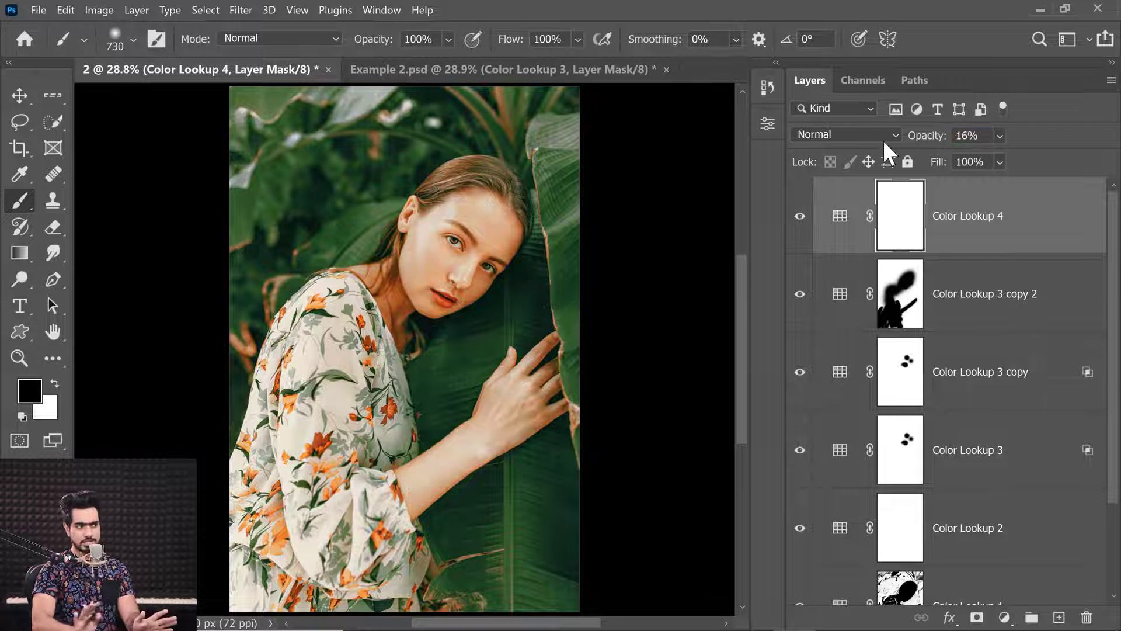
- Compare the portrait with and without Color Lookup 4, both in full and close up on the face
click(802, 229)
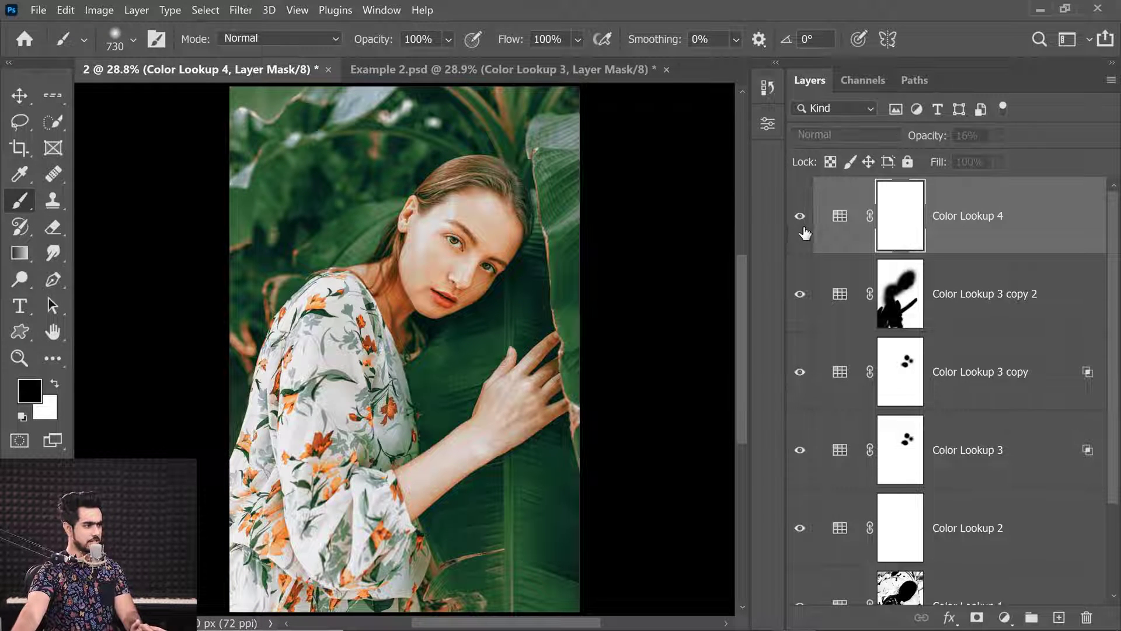
drag(441, 242, 468, 251)
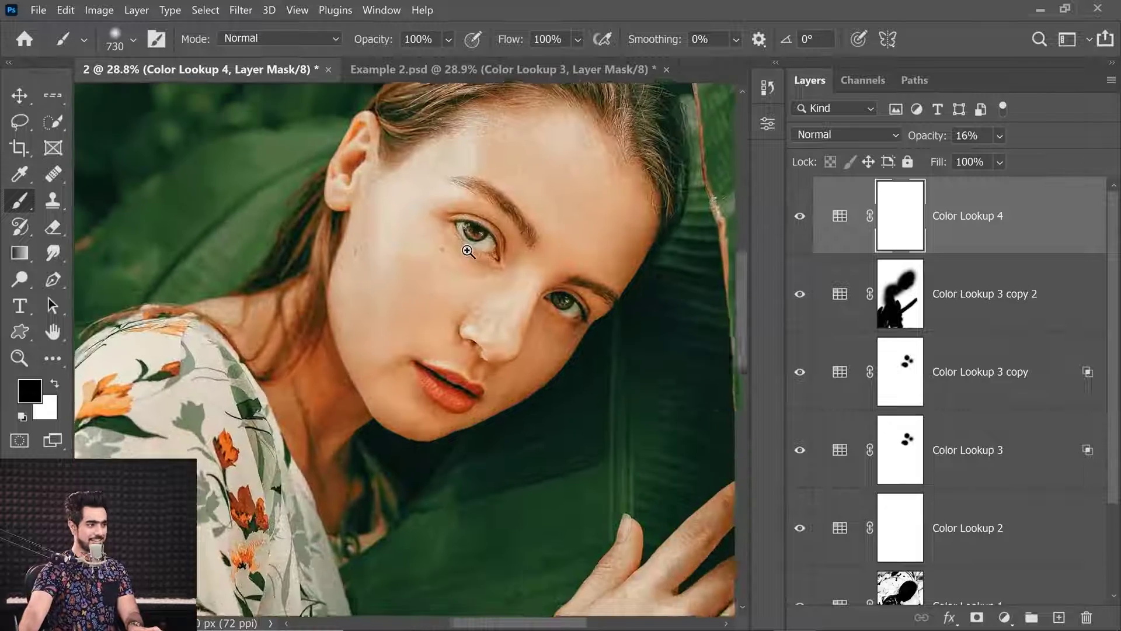
click(800, 217)
click(798, 219)
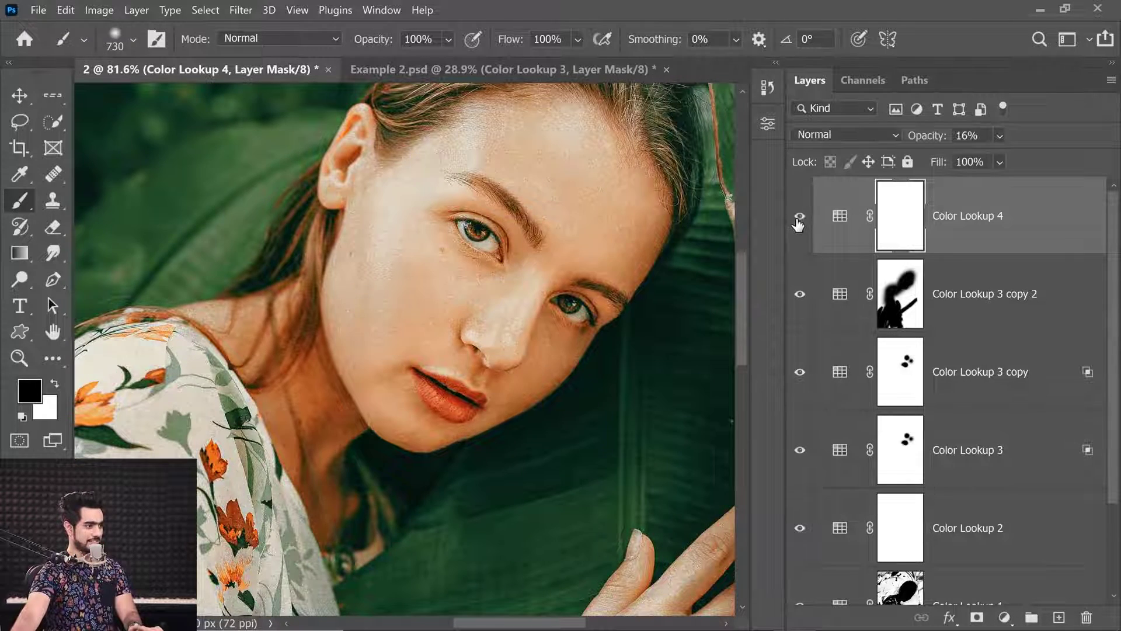
key(ctrl+0)
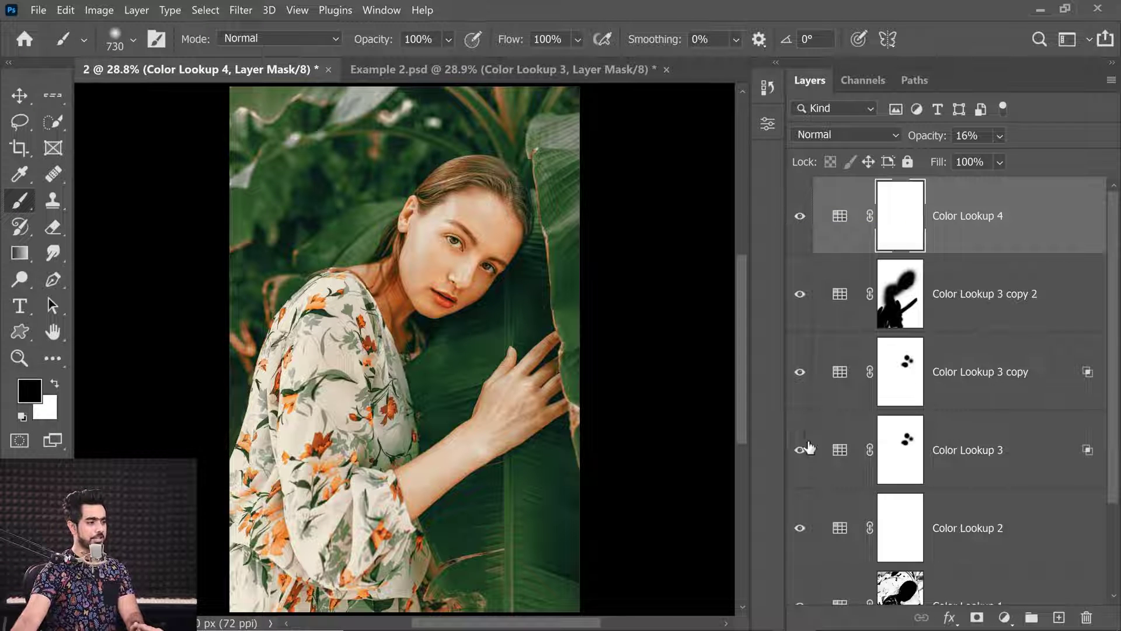
- Add a Color Lookup adjustment above Color Lookup 4 and try the Fuji F125 Kodak 2393 and Fuji F125 Kodak 2395 LUTs
click(1005, 617)
click(1007, 522)
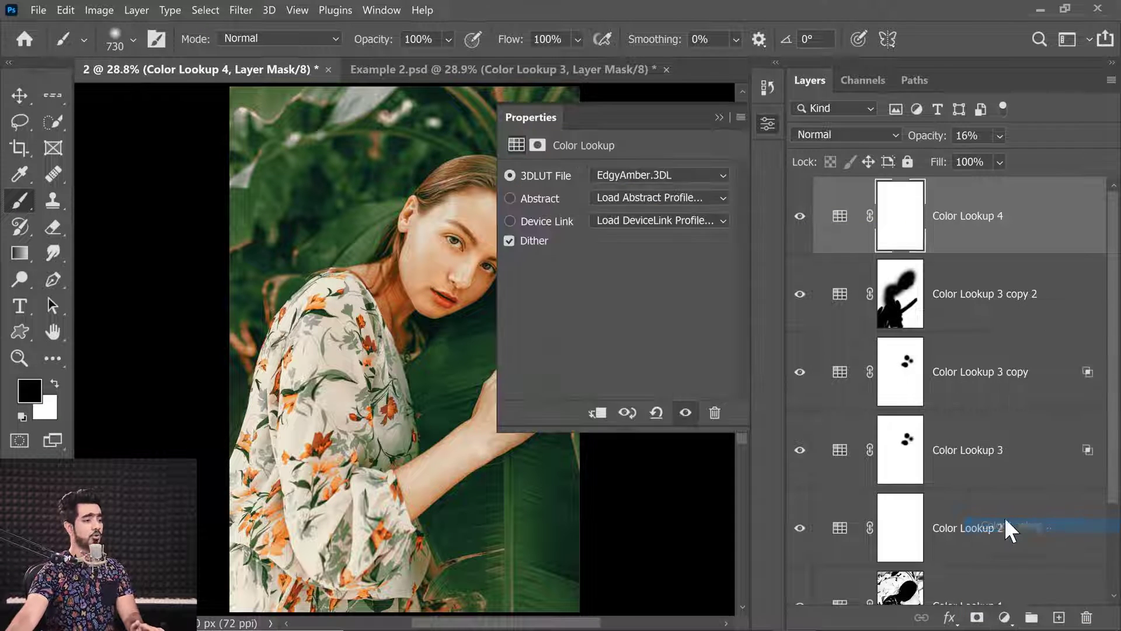
click(631, 169)
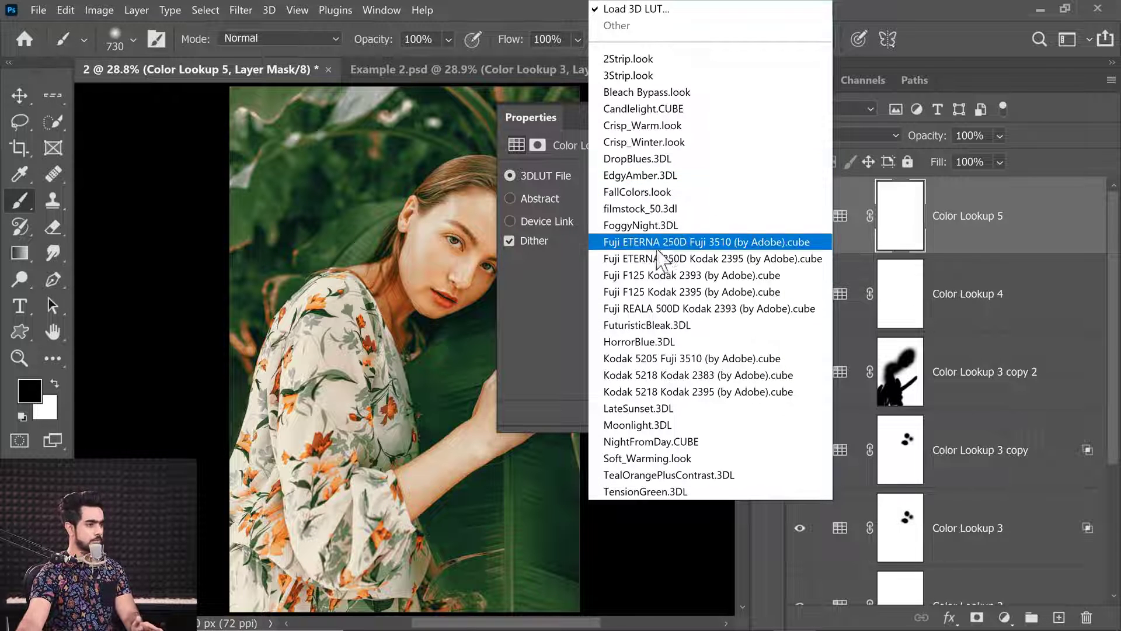
click(665, 275)
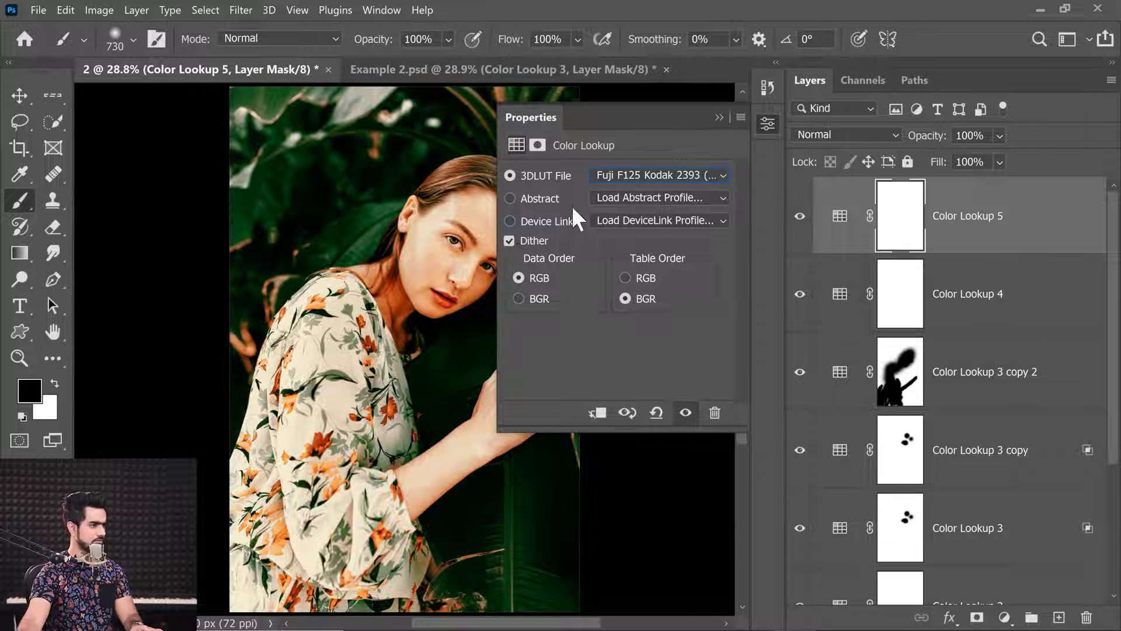
click(652, 174)
click(645, 292)
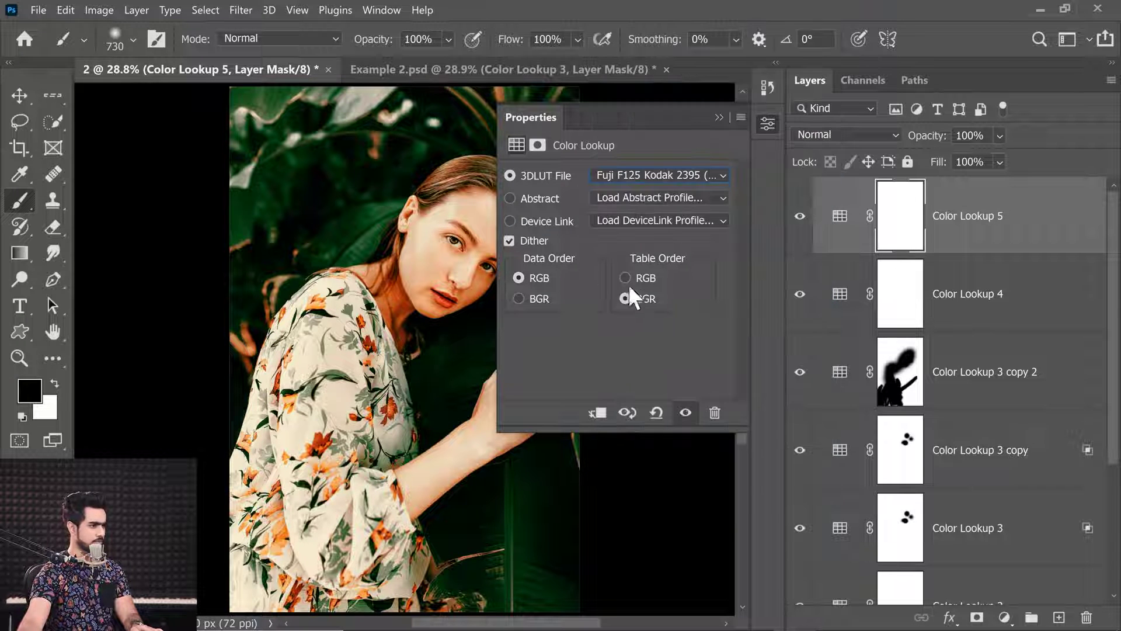
click(424, 271)
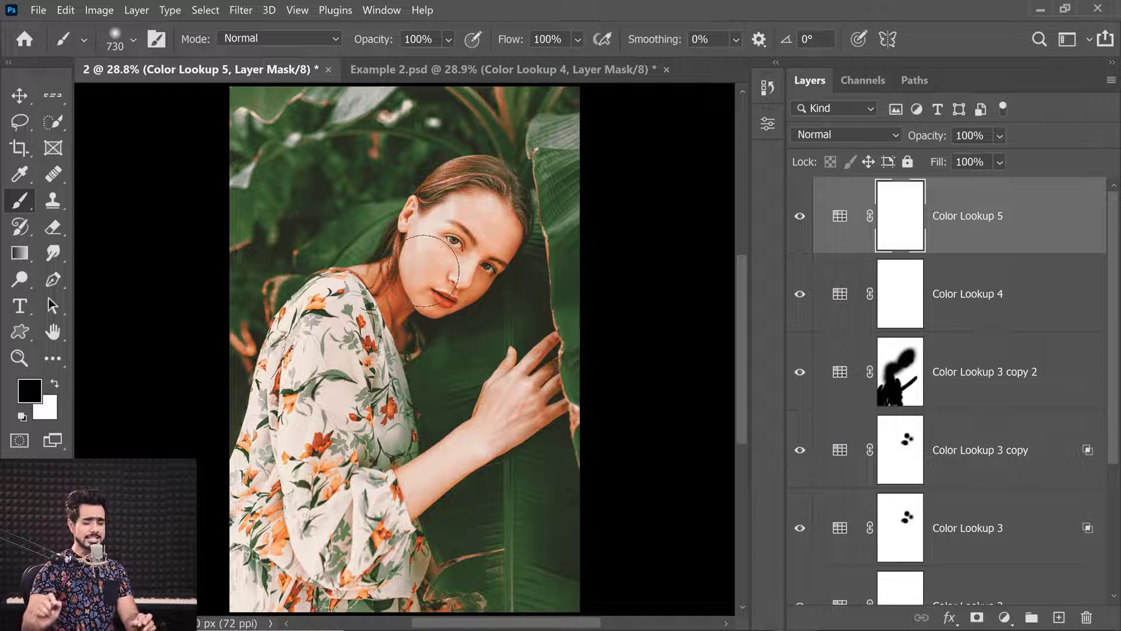
- Toggle Color Lookup 5 off and on, and examine its effect on the woman's skin up close
click(799, 219)
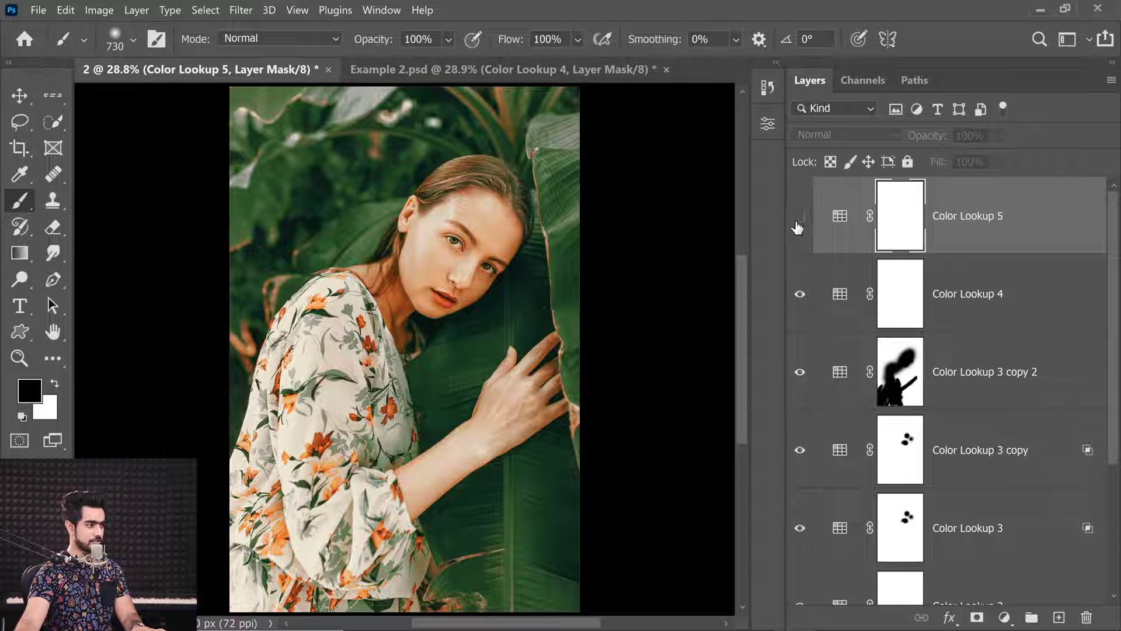
click(798, 223)
scroll(483, 225, up, 5)
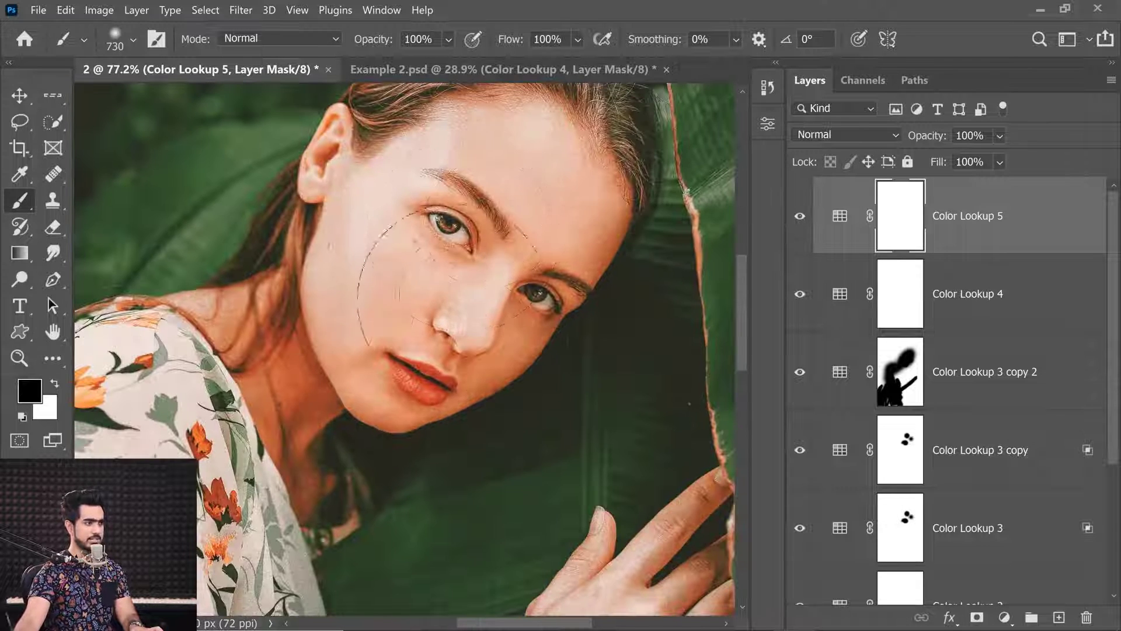
scroll(448, 280, down, 5)
scroll(618, 221, up, 1)
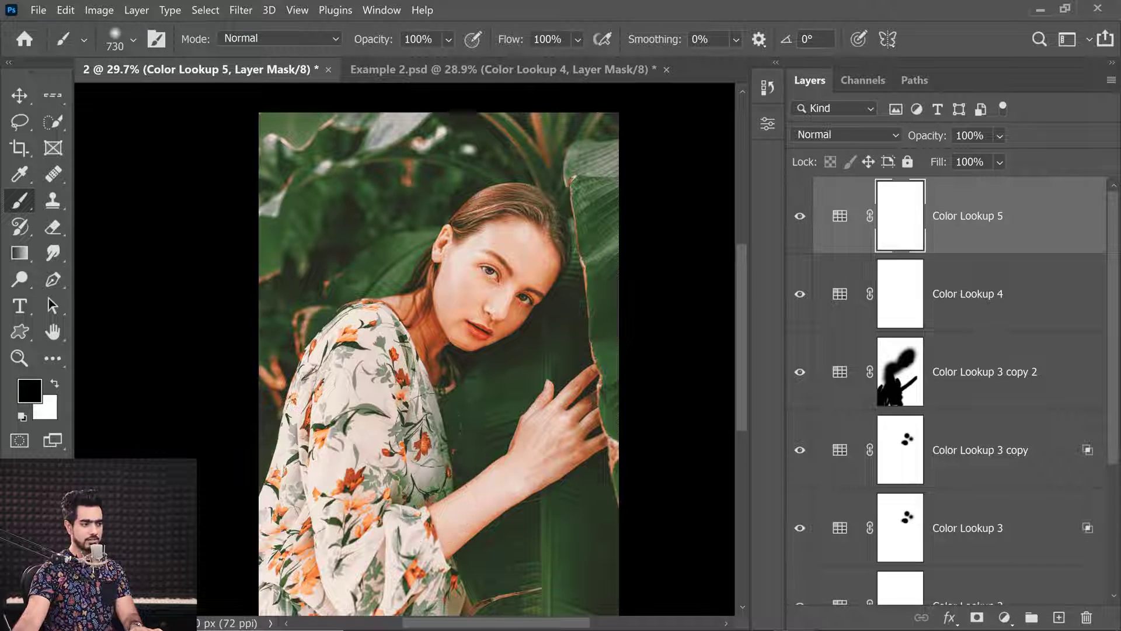
- Move the Color Lookup 5 grade off the woman by replacing its mask with a copy of the Color Lookup 1 mask
scroll(1101, 500, down, 5)
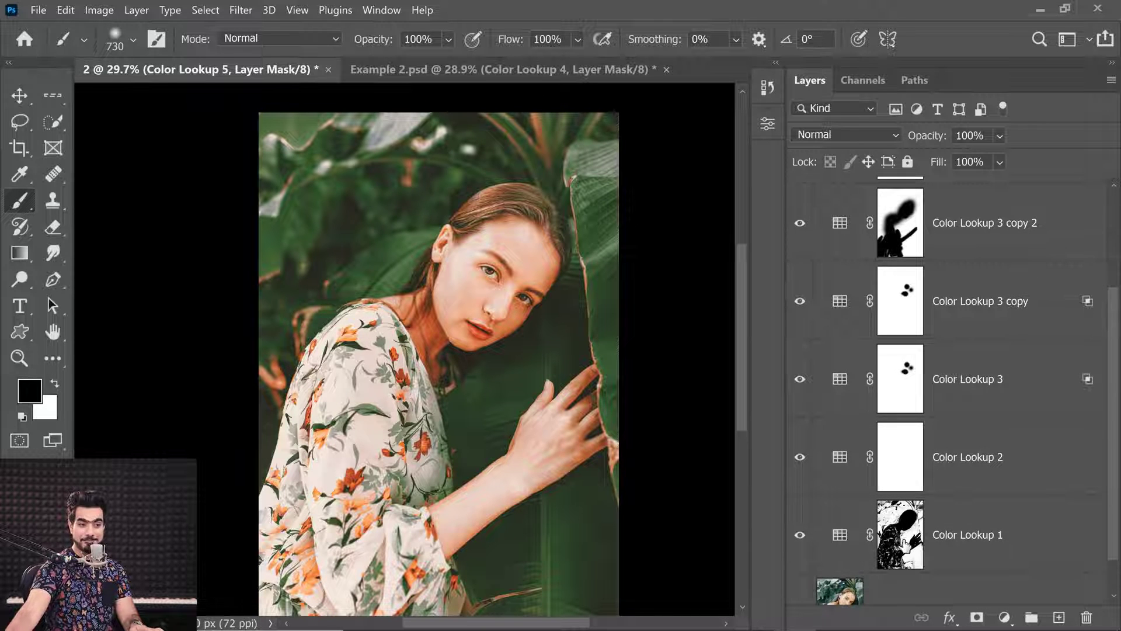
scroll(952, 385, up, 1)
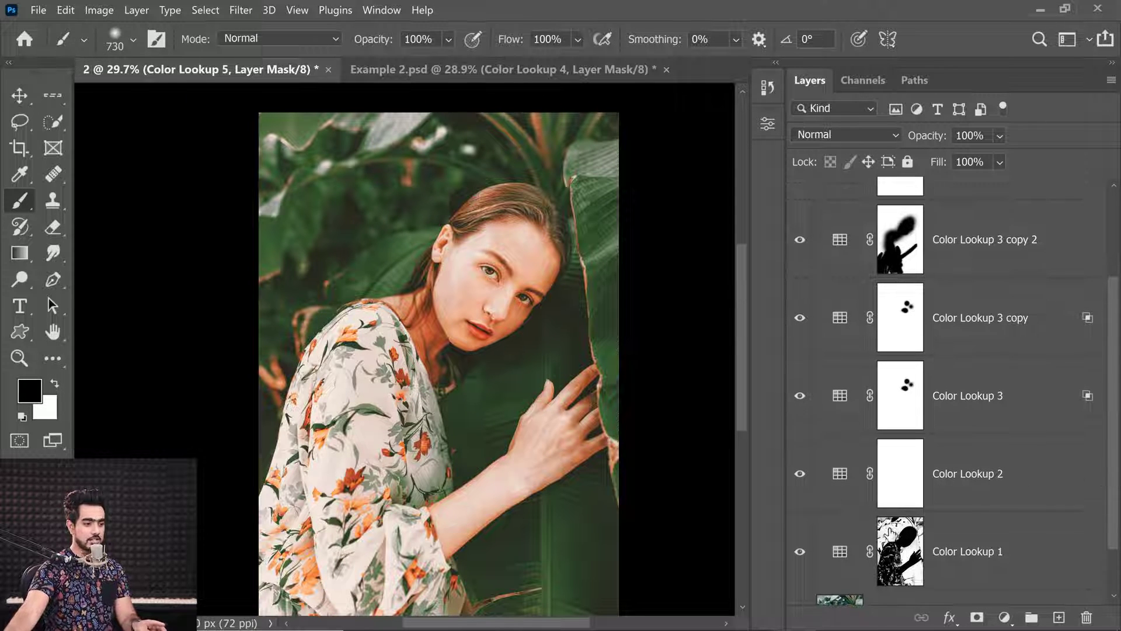
drag(904, 556, 905, 216)
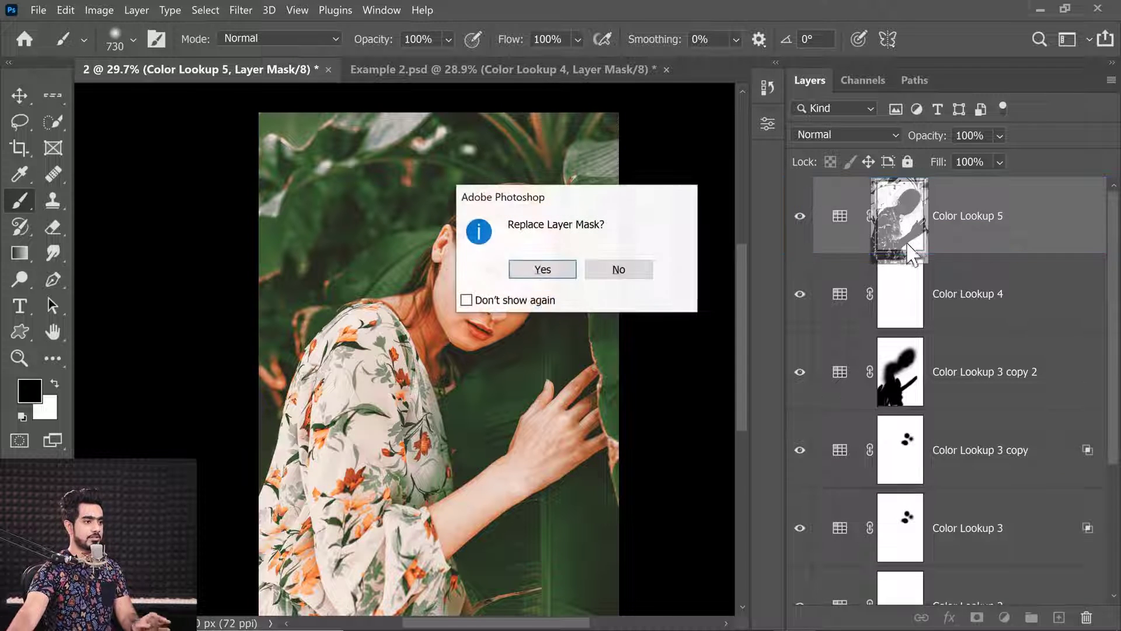
click(543, 271)
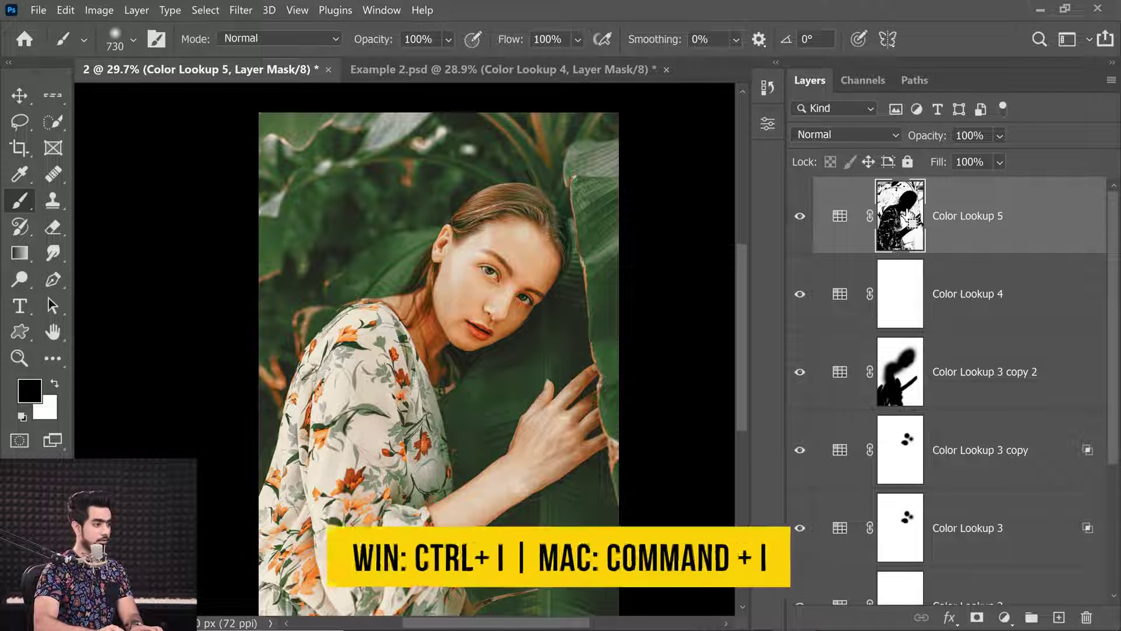
- Try Color Lookup 5 on the woman with its mask inverted and 30% opacity, and restore 100% opacity and the original mask
key(ctrl+i)
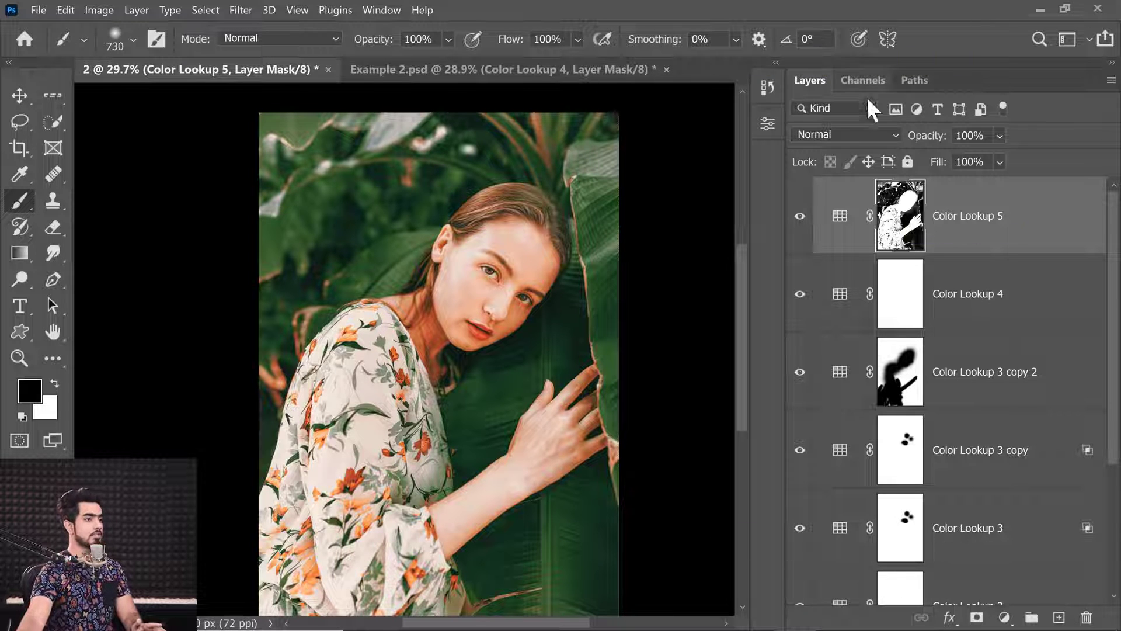
drag(925, 135, 728, 150)
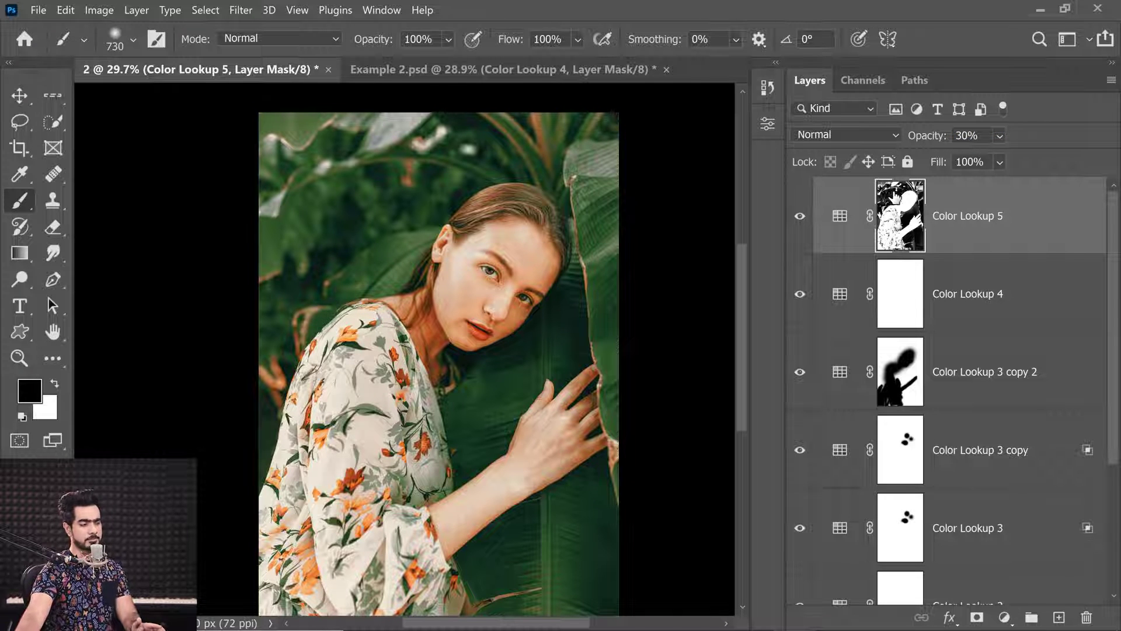
drag(928, 138, 1036, 127)
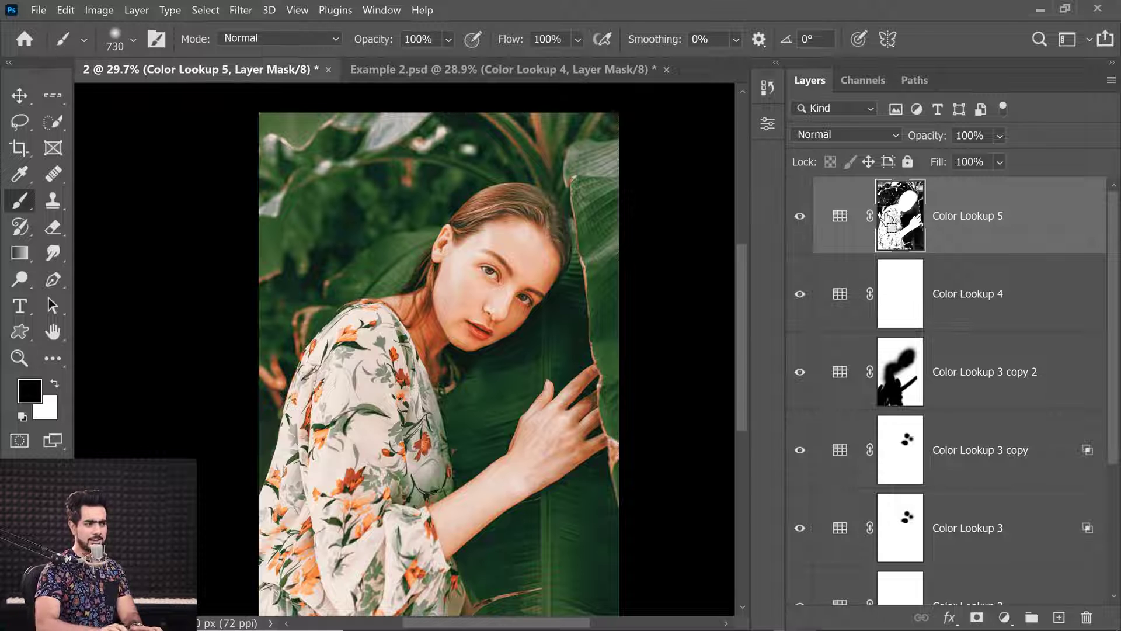
key(ctrl+i)
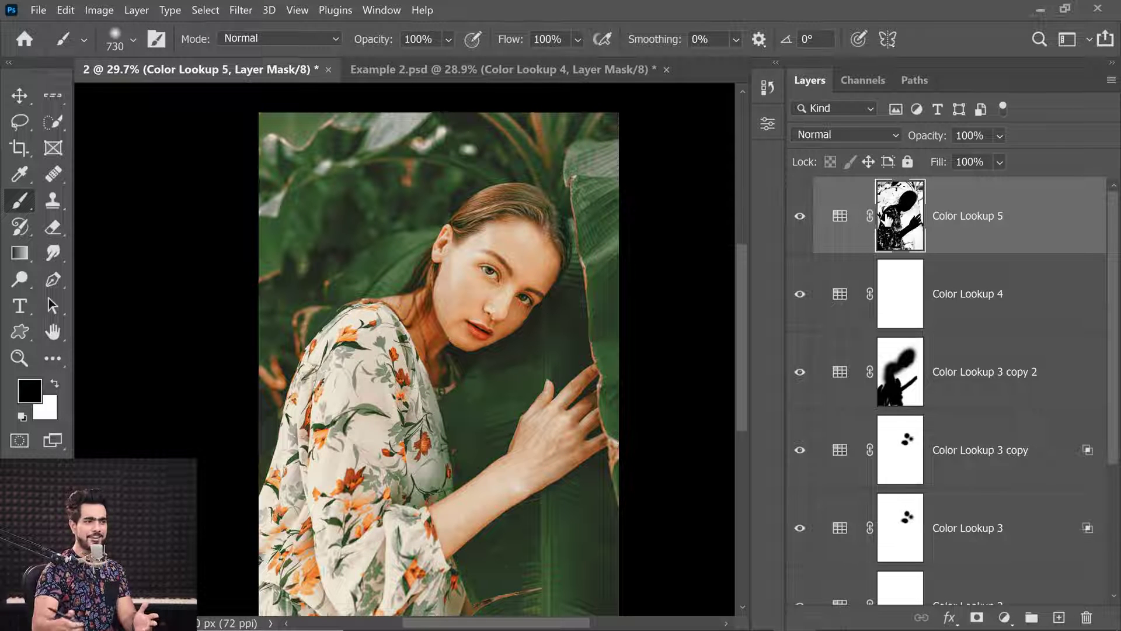
- Toggle Color Lookup 5 off and on to compare its masked effect on the green background
click(800, 225)
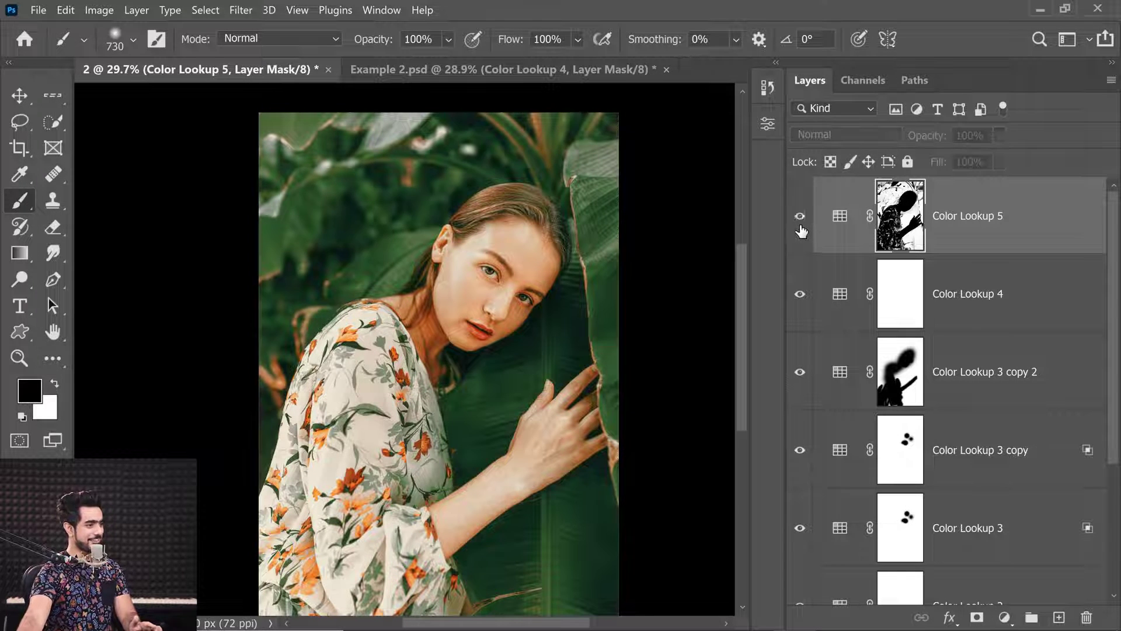
click(800, 228)
click(800, 228)
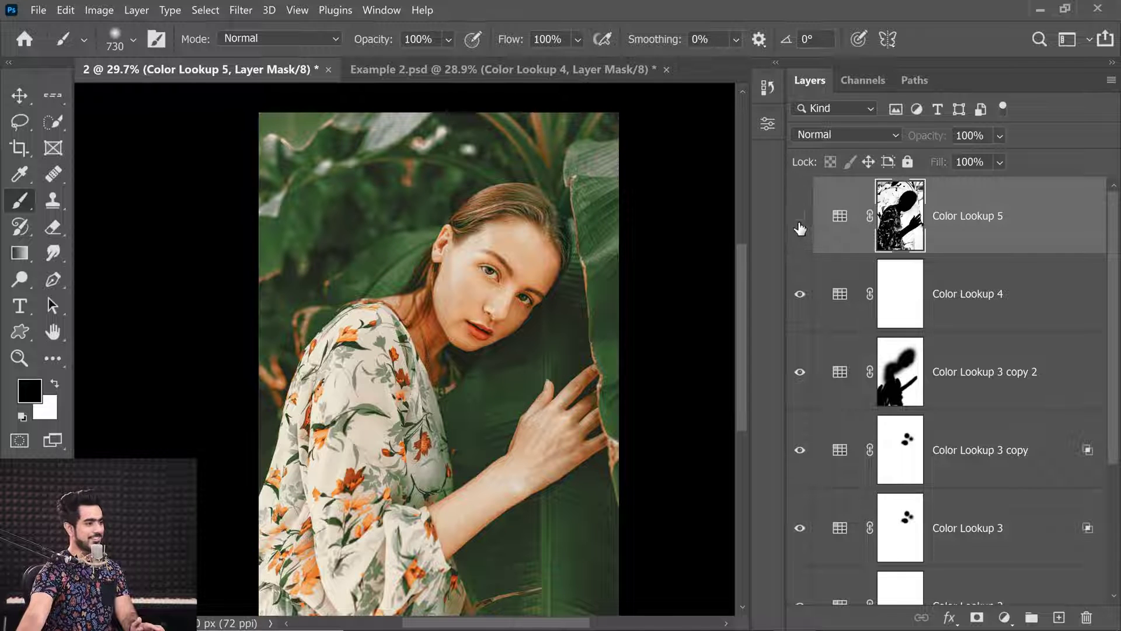
click(800, 227)
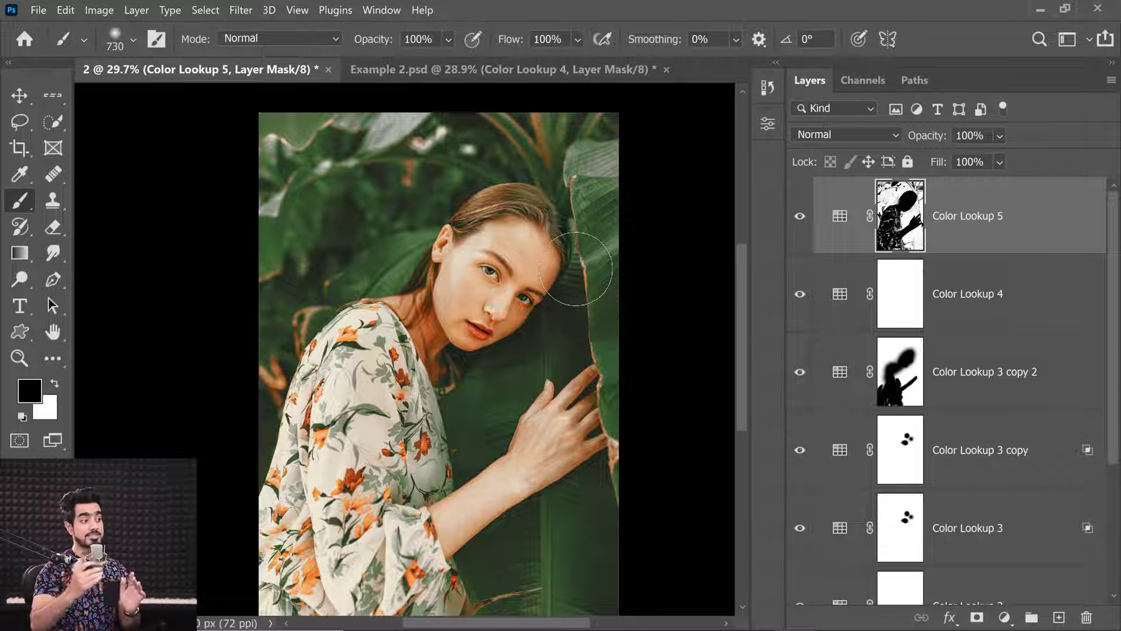
- Reduce Color Lookup 5 to 60% opacity to soften its effect on the background
mouse_move(480, 280)
mouse_down()
mouse_move(516, 276)
mouse_move(490, 289)
mouse_up()
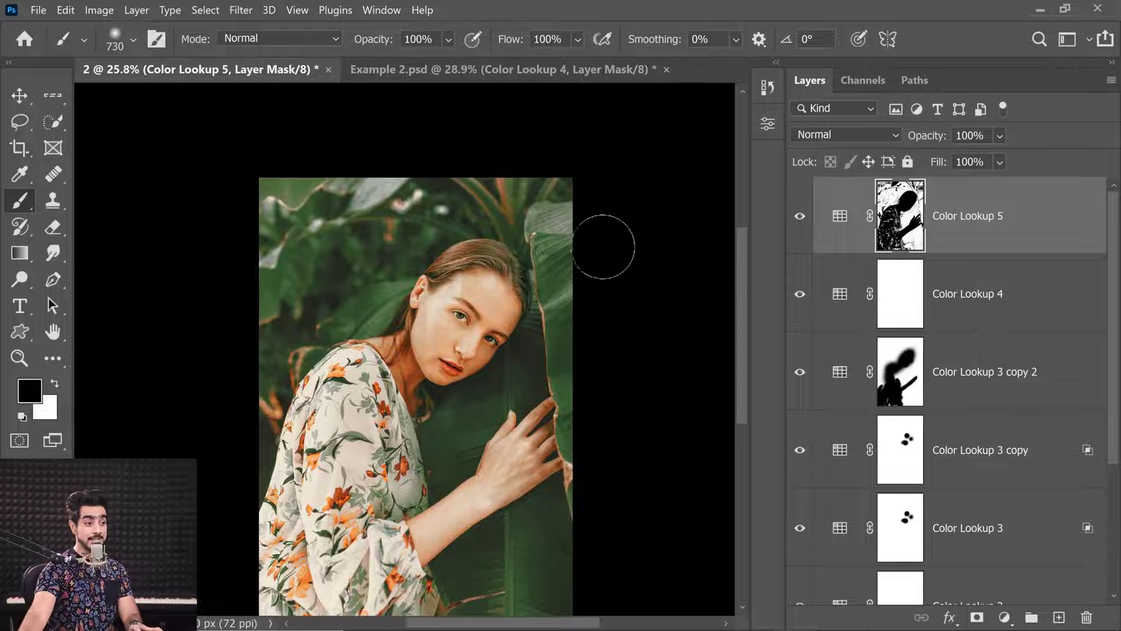
drag(921, 140, 538, 155)
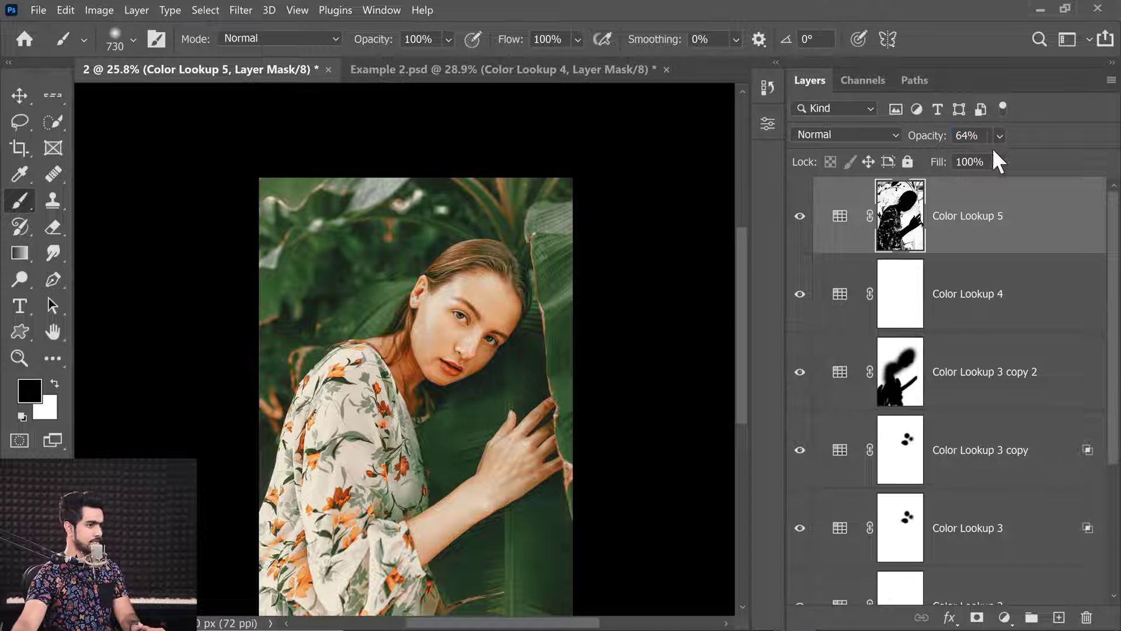
text(60)
key(Return)
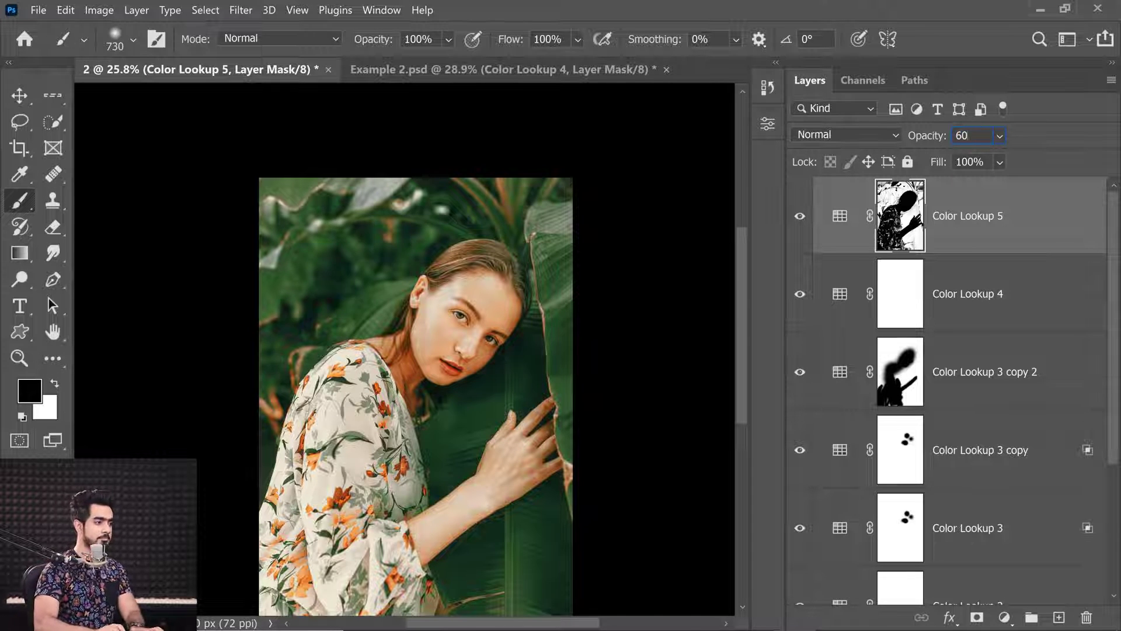
- Compare the image with and without Color Lookup 5, and set that layer's opacity to 70%
click(799, 217)
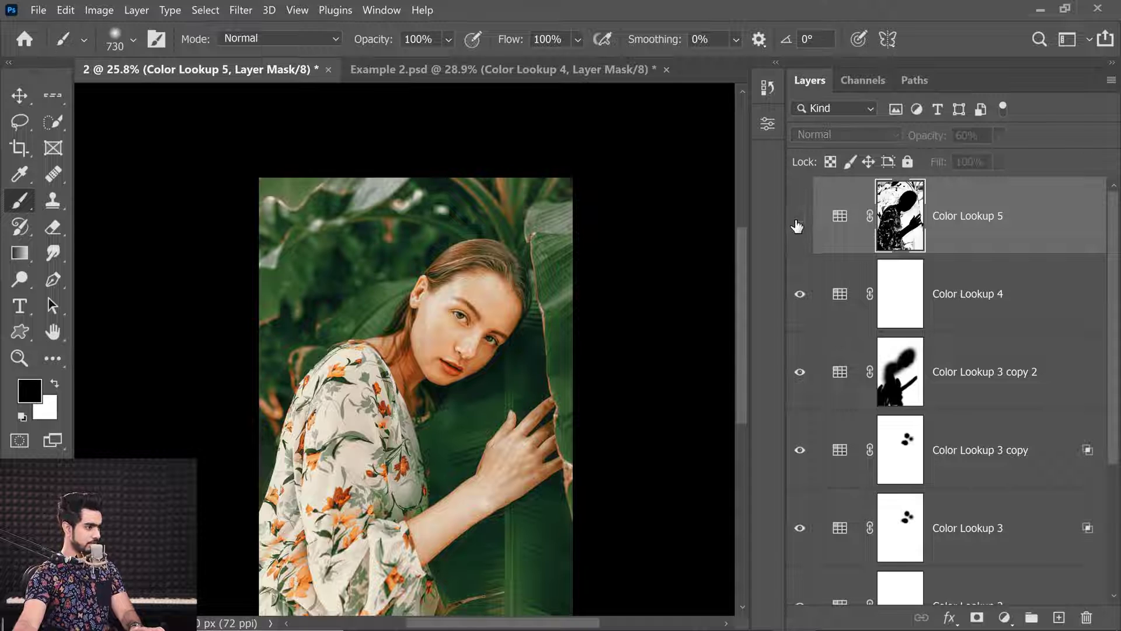
click(798, 219)
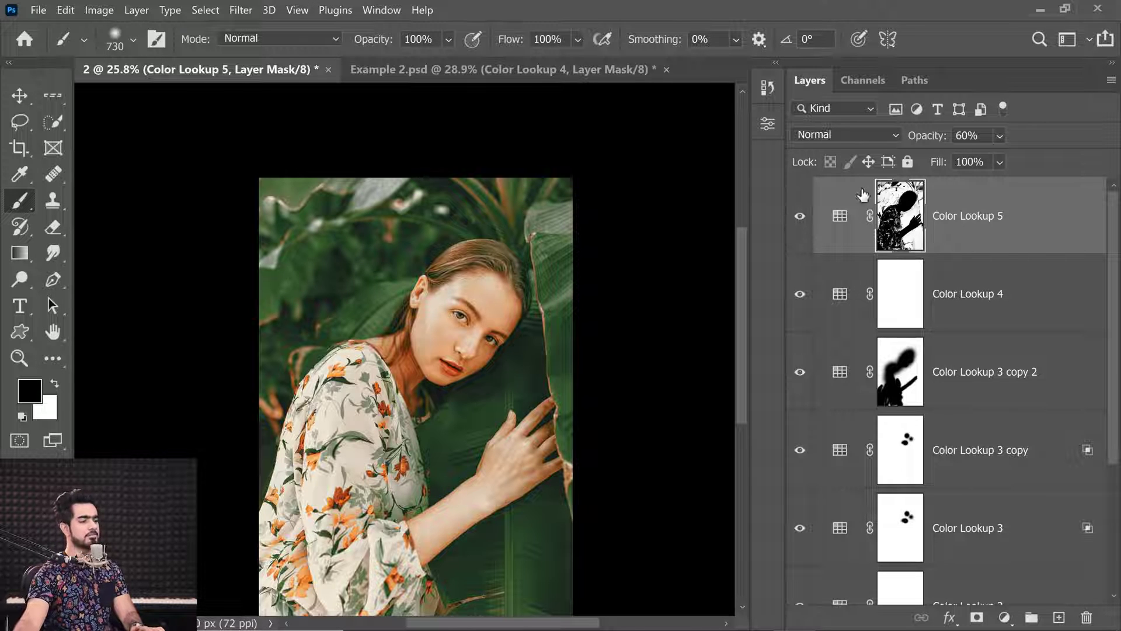
click(966, 134)
text(70)
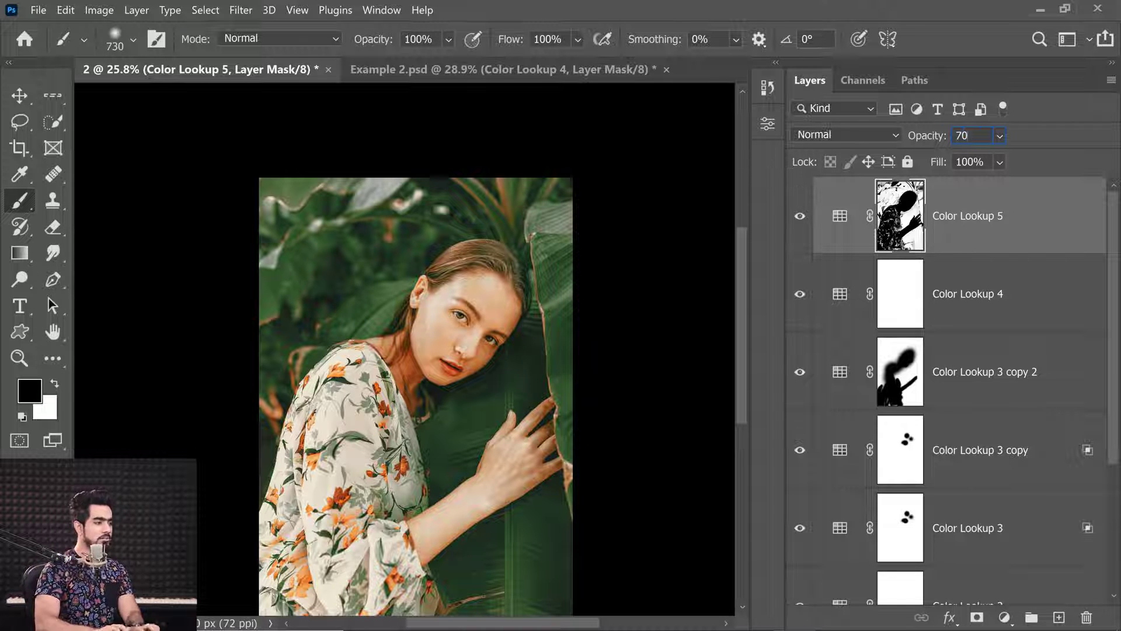
key(ctrl+0)
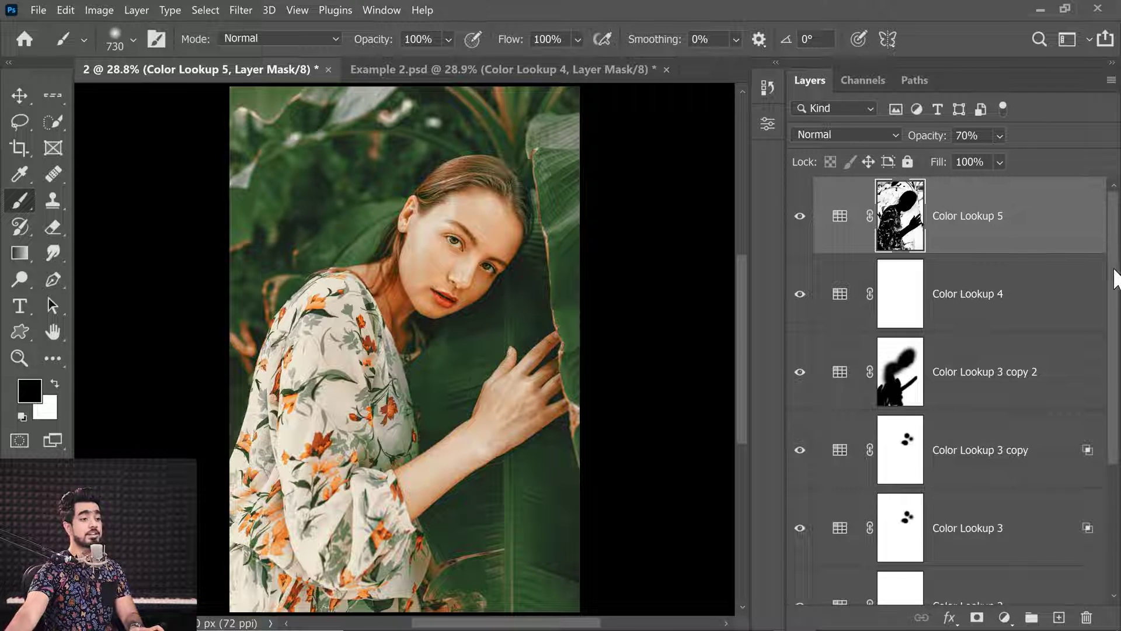
- Group all the Color Lookup layers above the Background and toggle the group off and on to compare with the original
drag(1116, 279, 1074, 520)
shift+click(1021, 501)
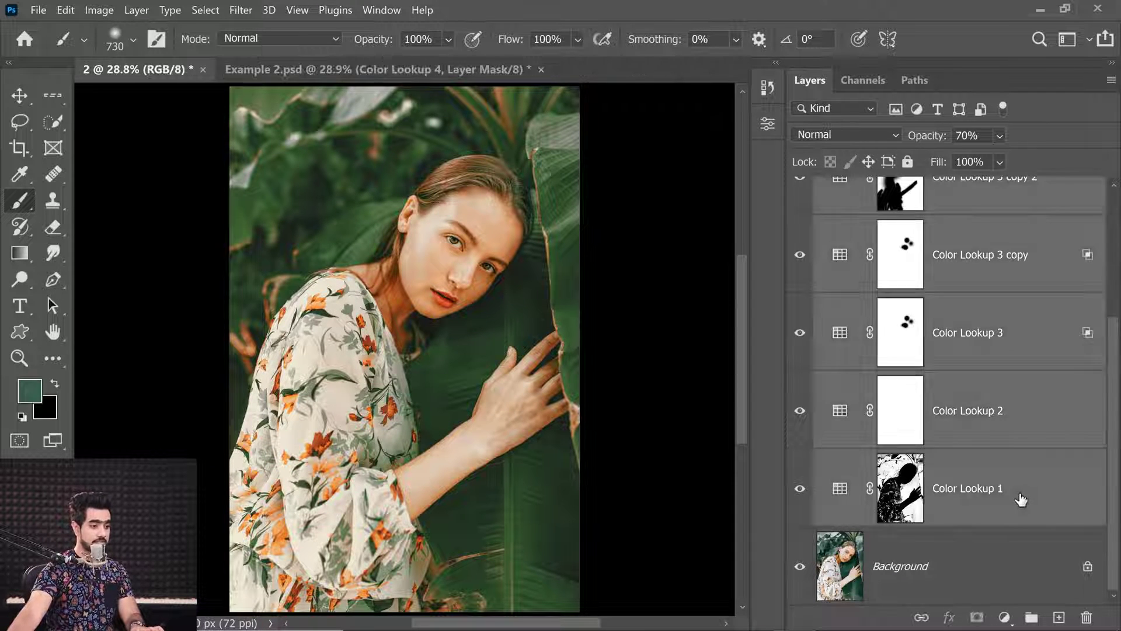
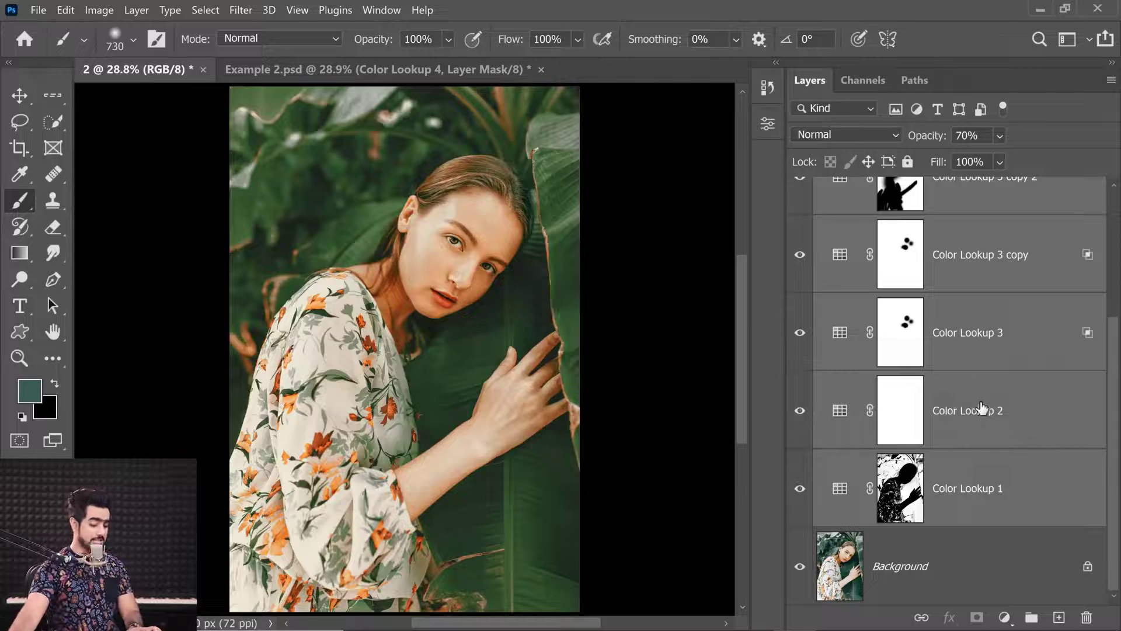
key(ctrl+g)
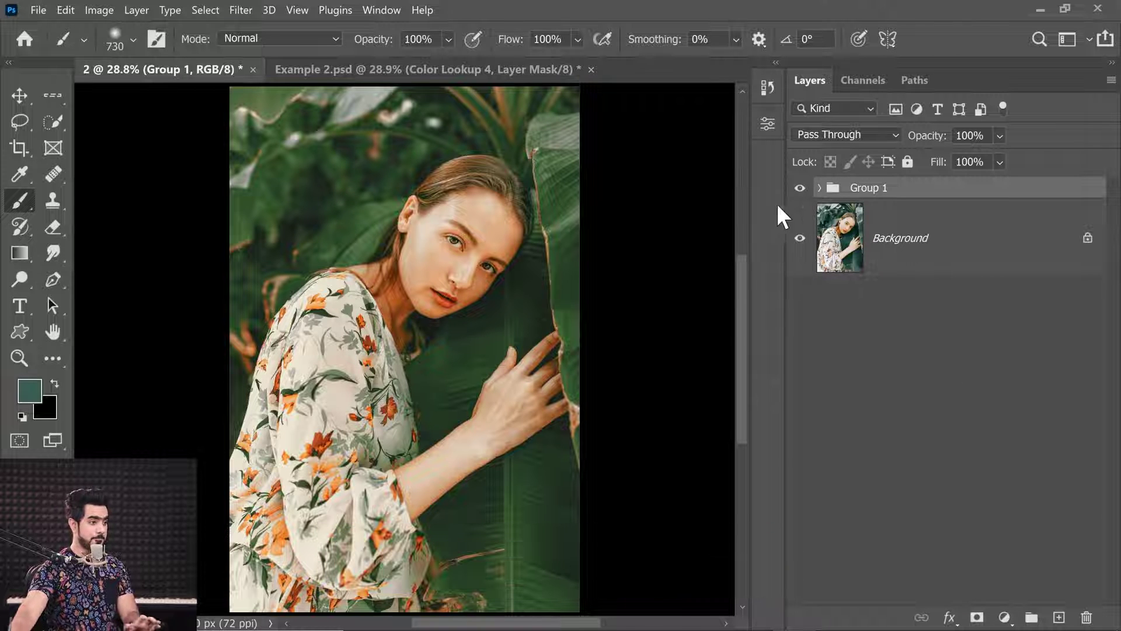
click(800, 188)
click(800, 189)
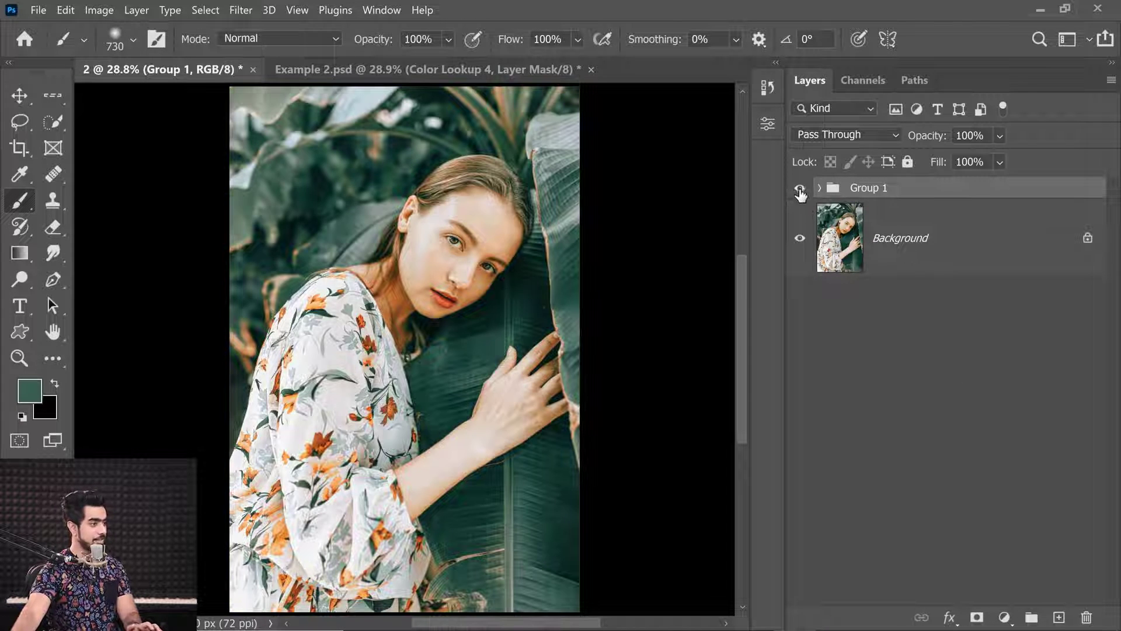
click(799, 189)
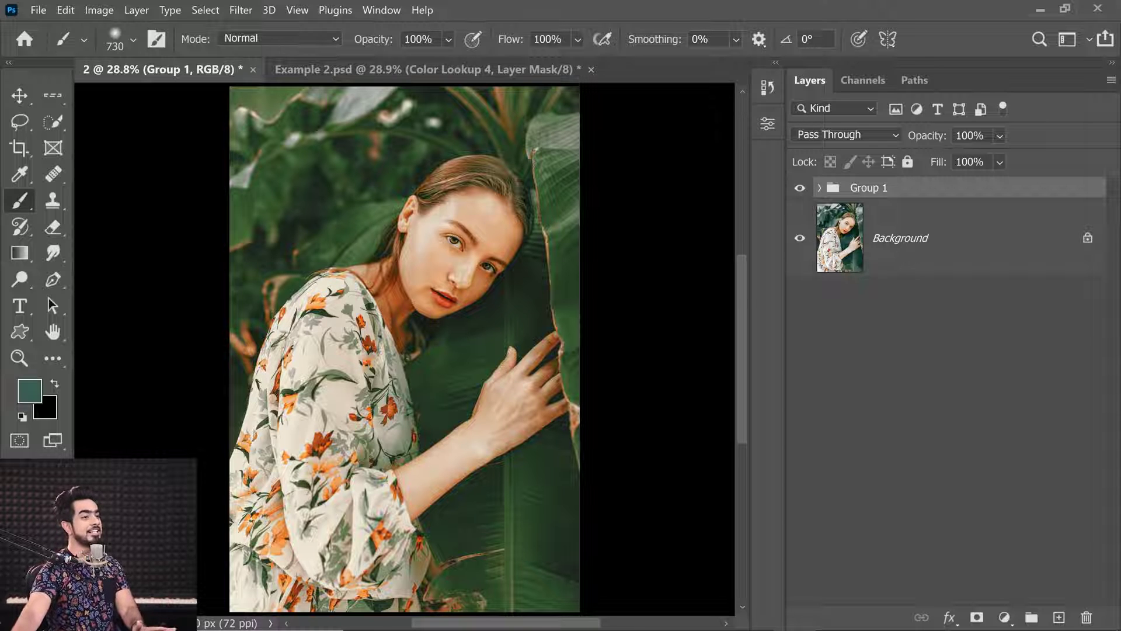
- Try the Color Lookup group at 75%, 100% and 80% opacity to judge the overall grade strength
click(969, 135)
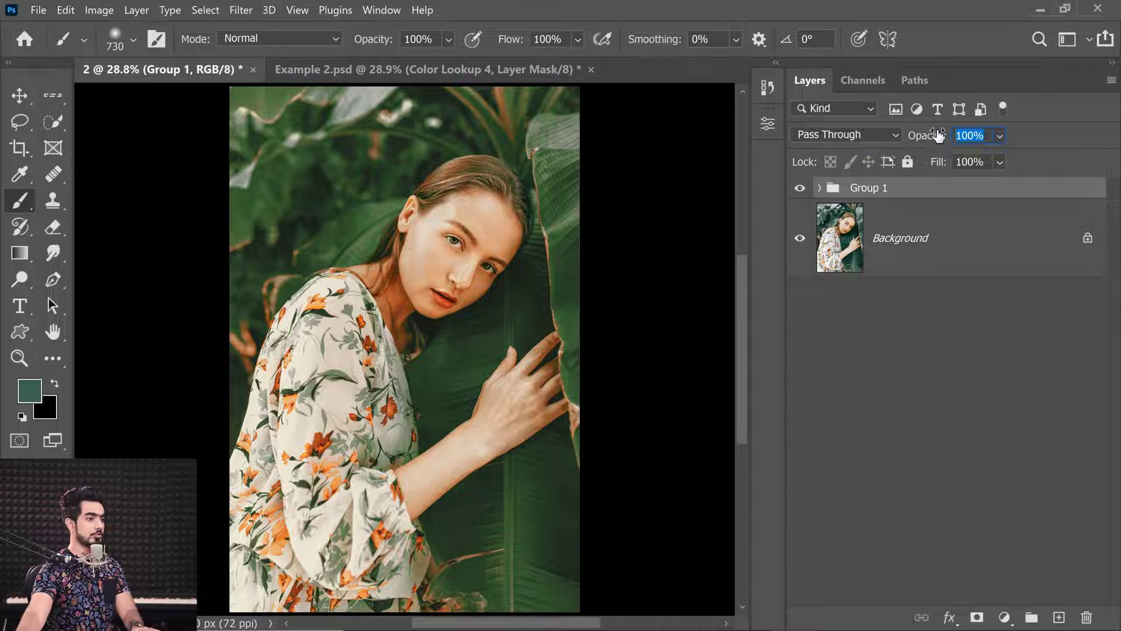
text(75)
key(Return)
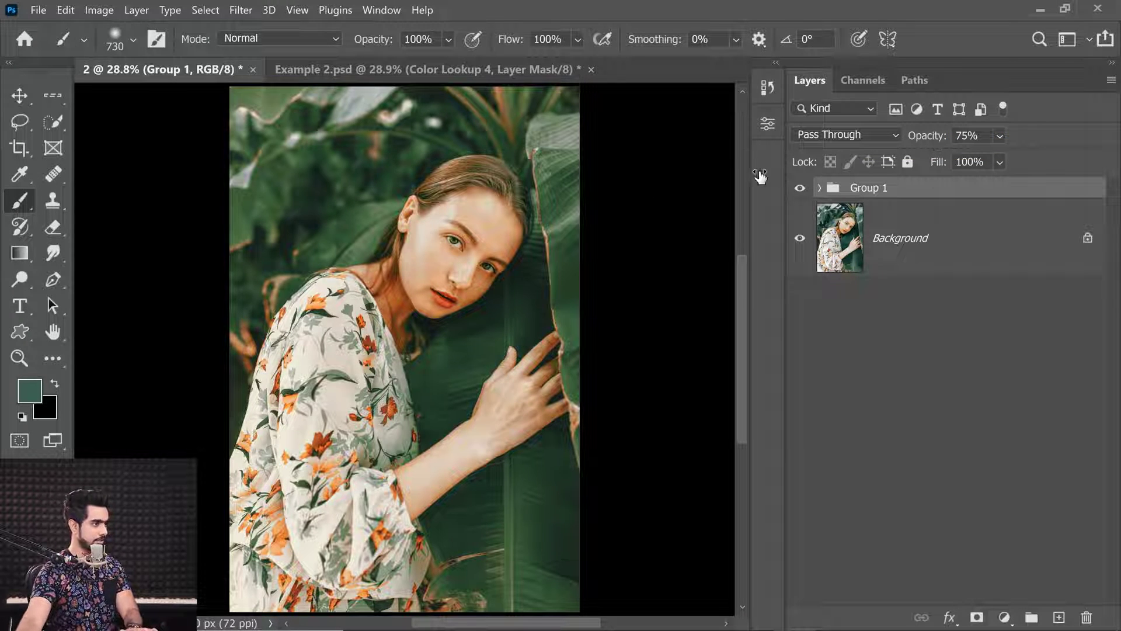
drag(918, 137, 1072, 151)
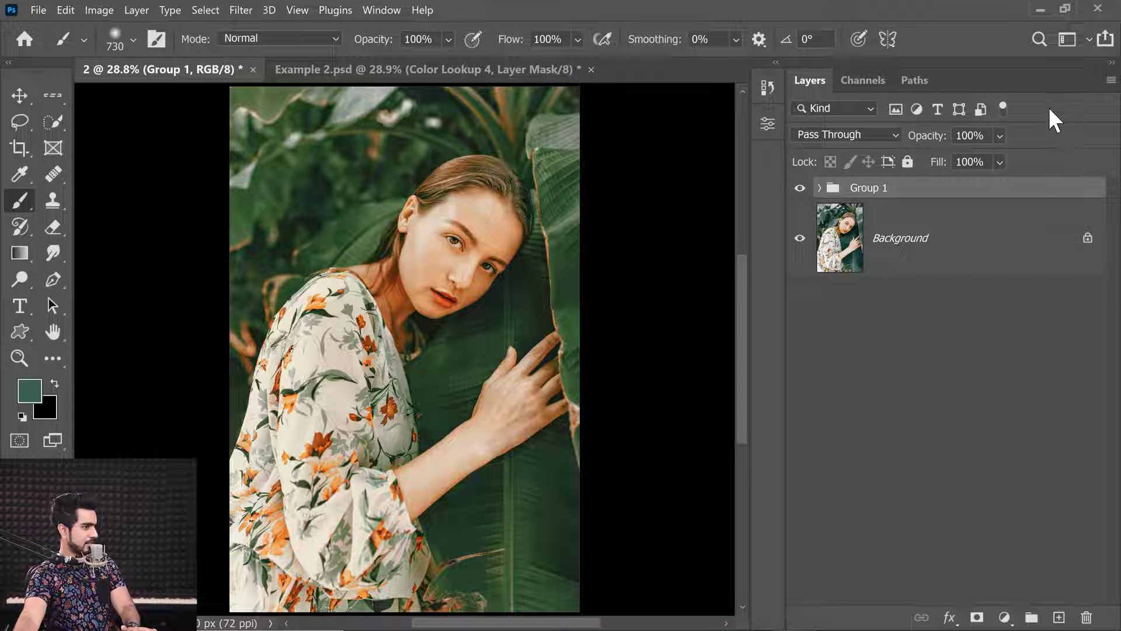
drag(956, 136, 967, 136)
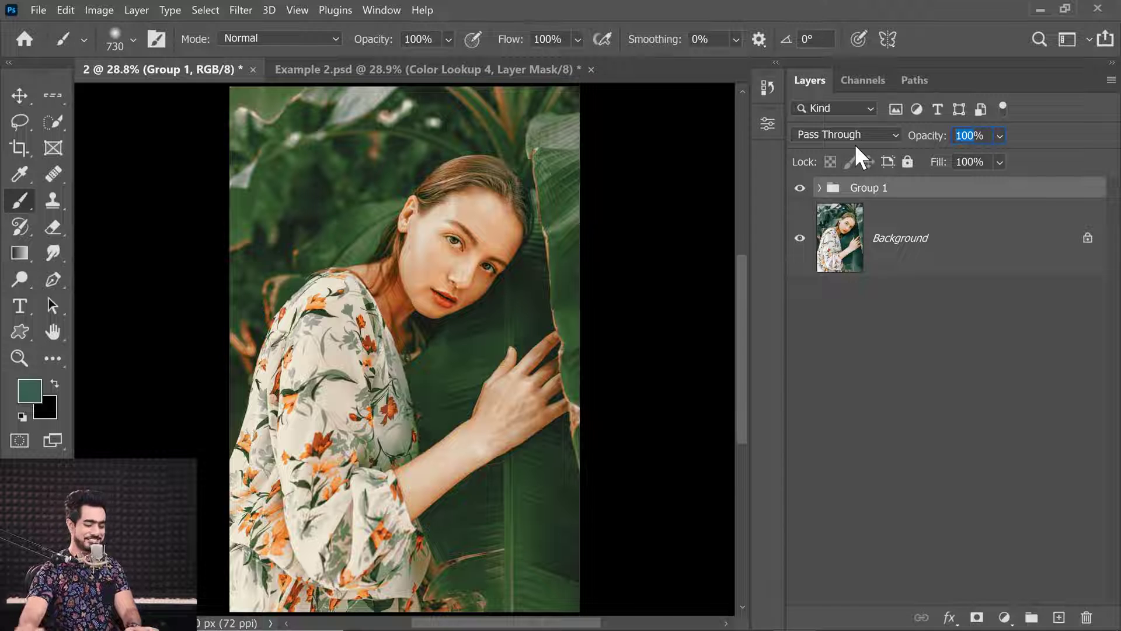
text(80)
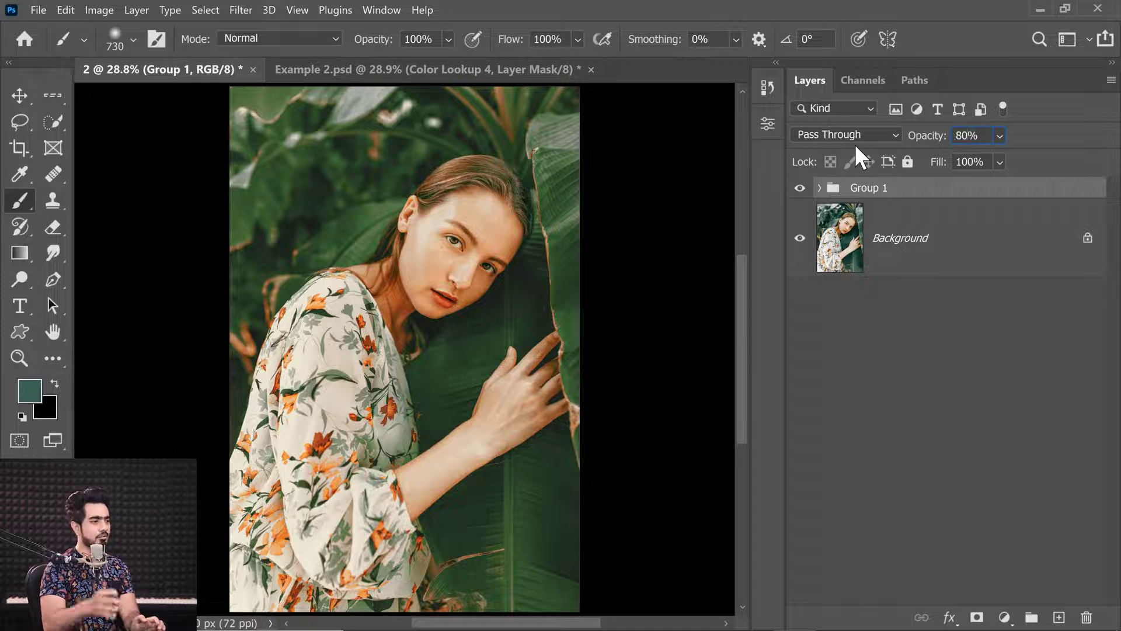
key(Return)
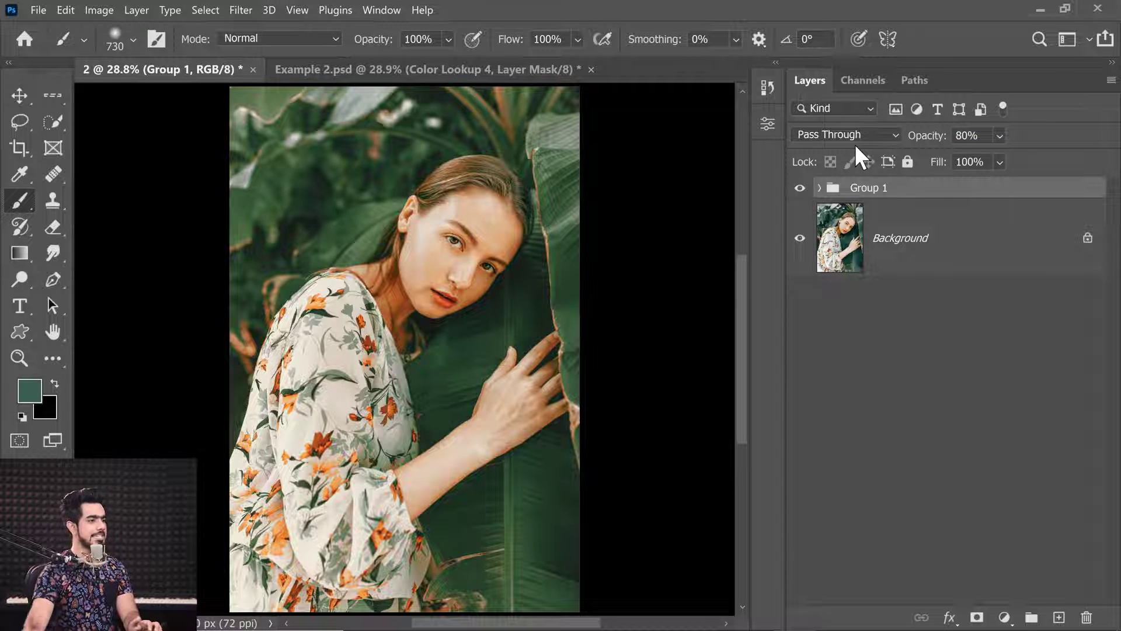
- Set the Color Lookup group's opacity to 90% and toggle the group to compare with the original portrait
text(90)
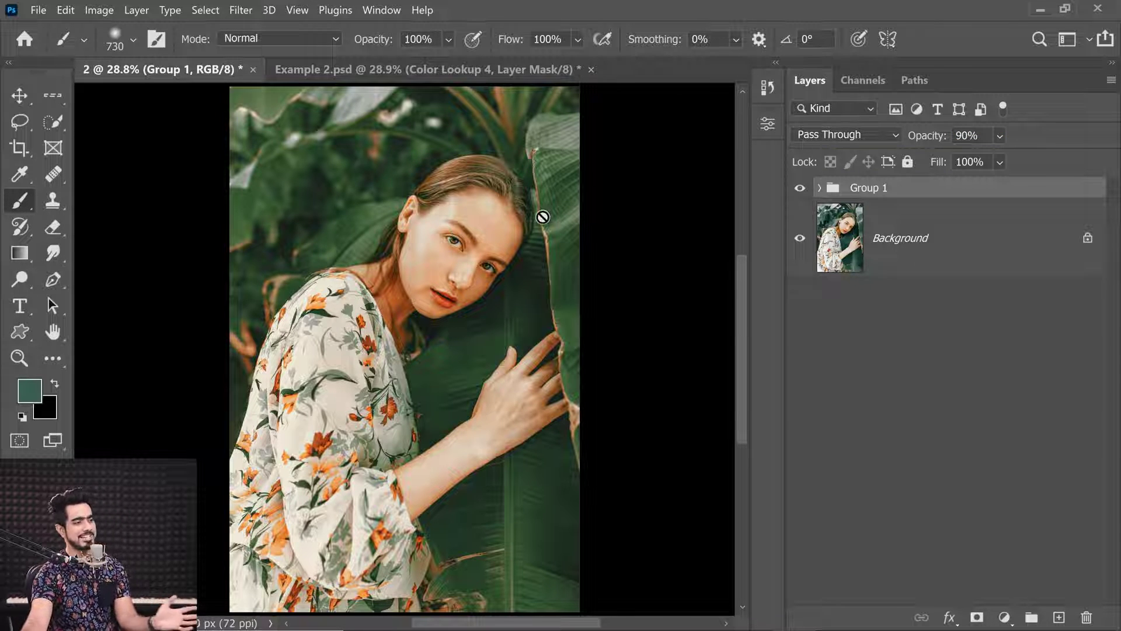
click(799, 187)
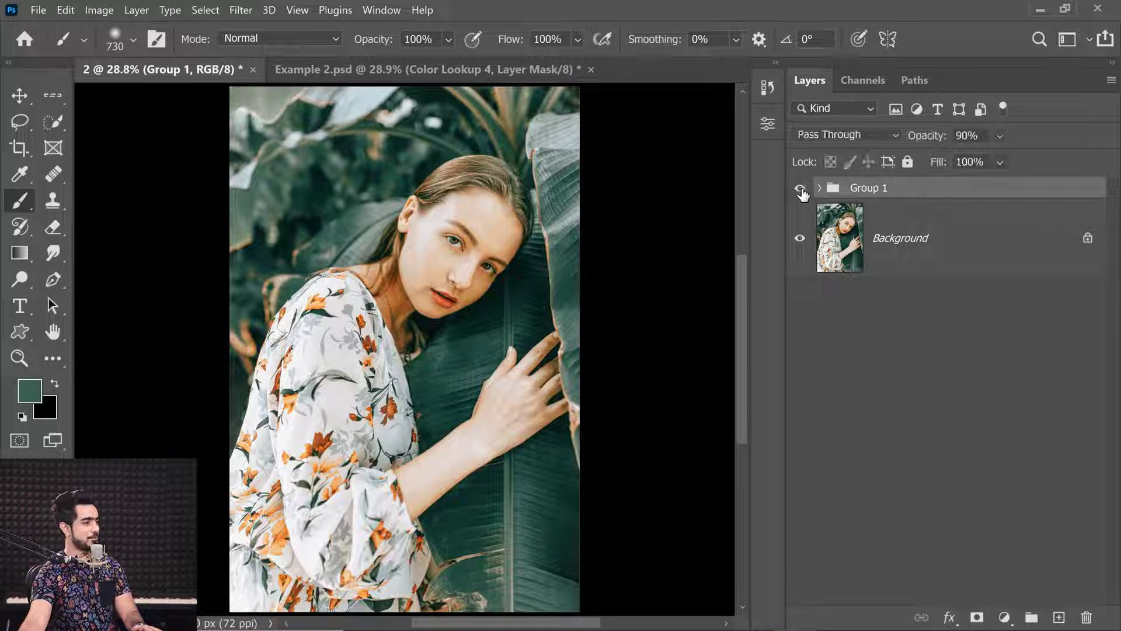
click(799, 187)
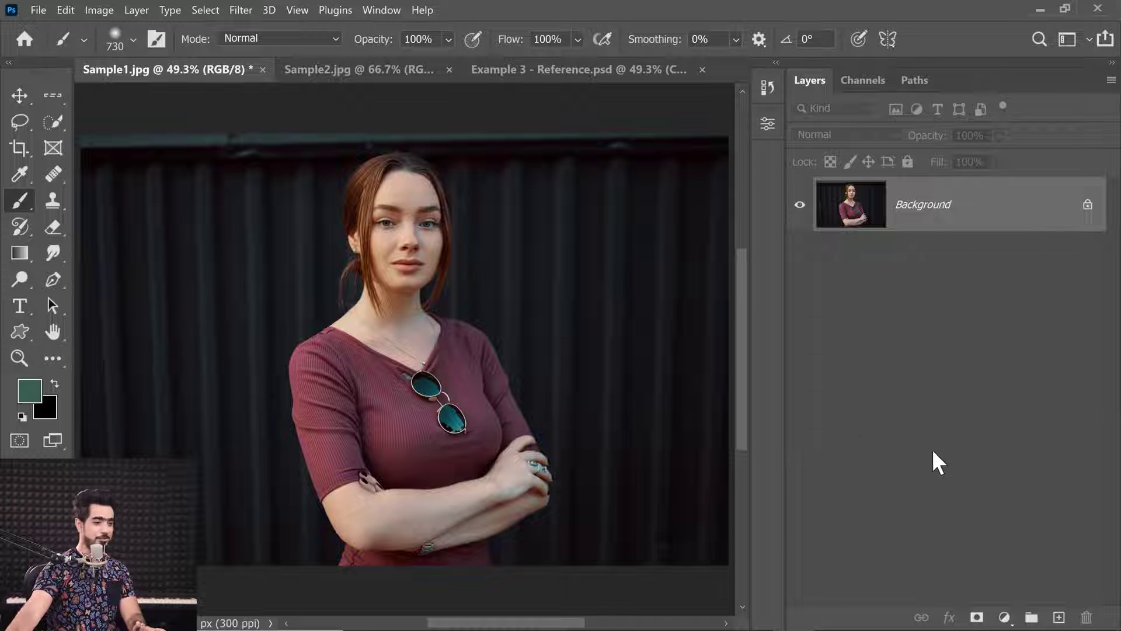
- Add a Curves adjustment layer to Sample1.jpg, raising the RGB highlights slightly and darkening the shadow tone sampled along the woman's jaw
click(1004, 617)
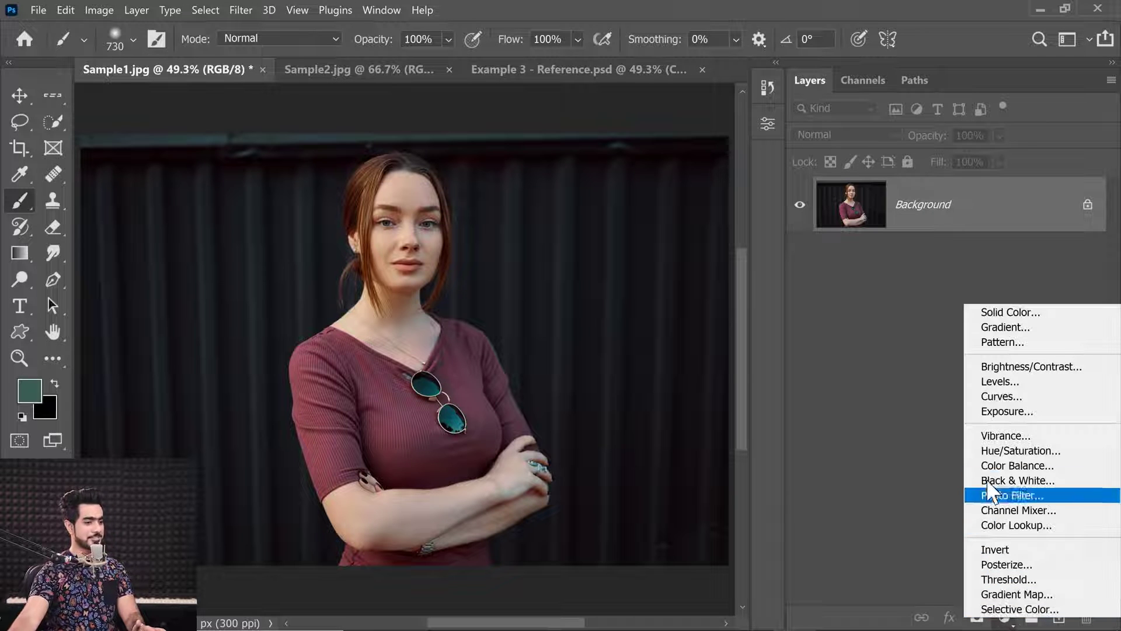
click(1000, 399)
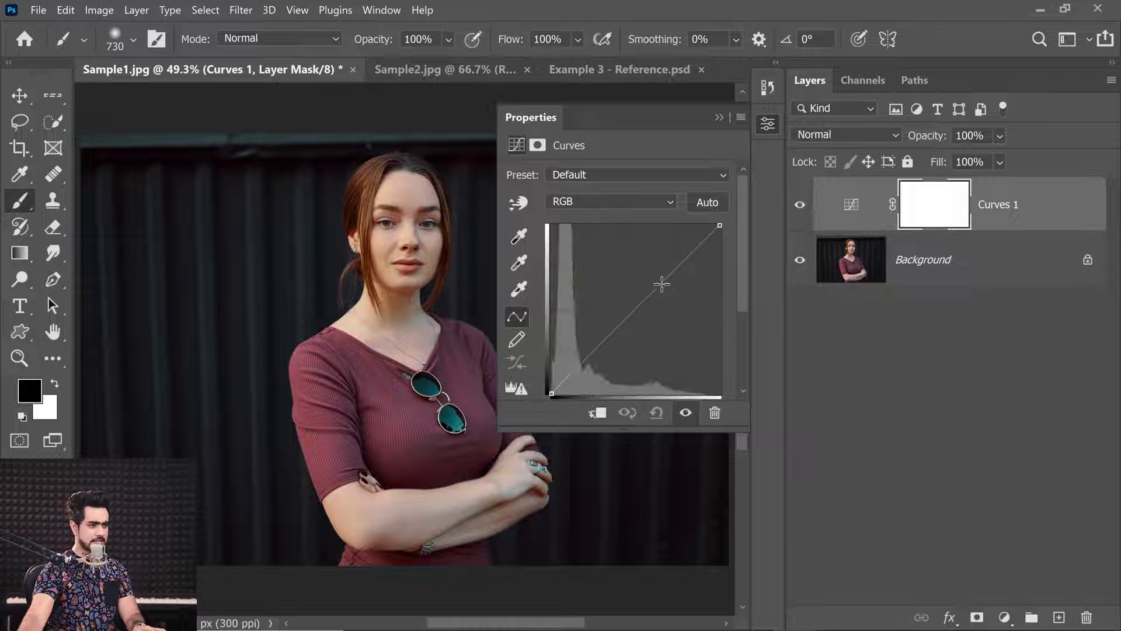
click(663, 278)
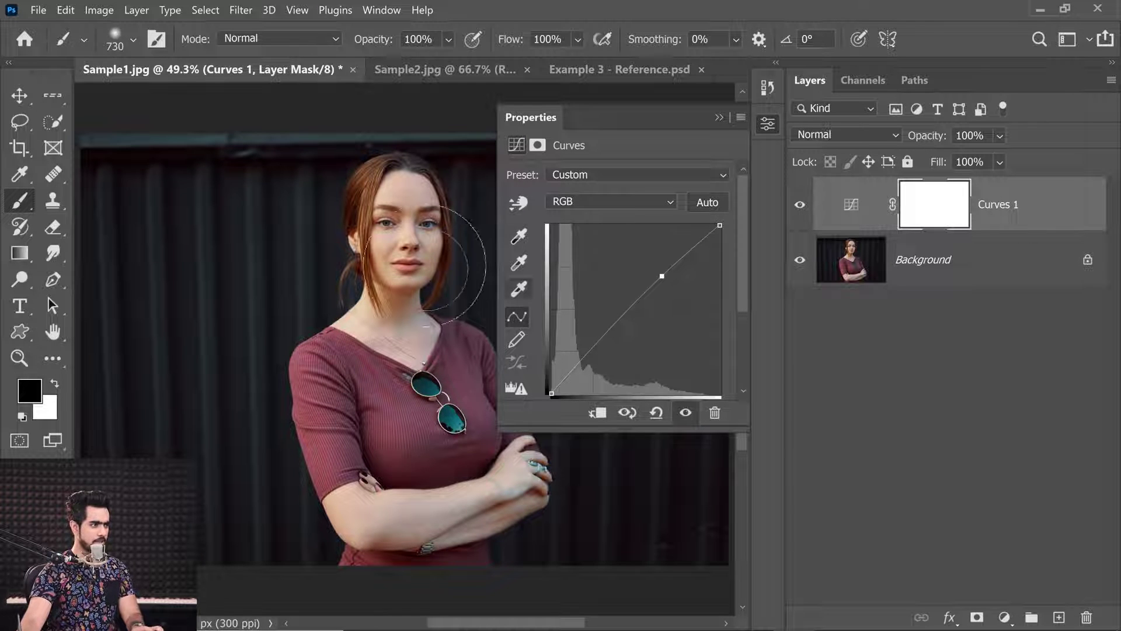
scroll(415, 232, up, 5)
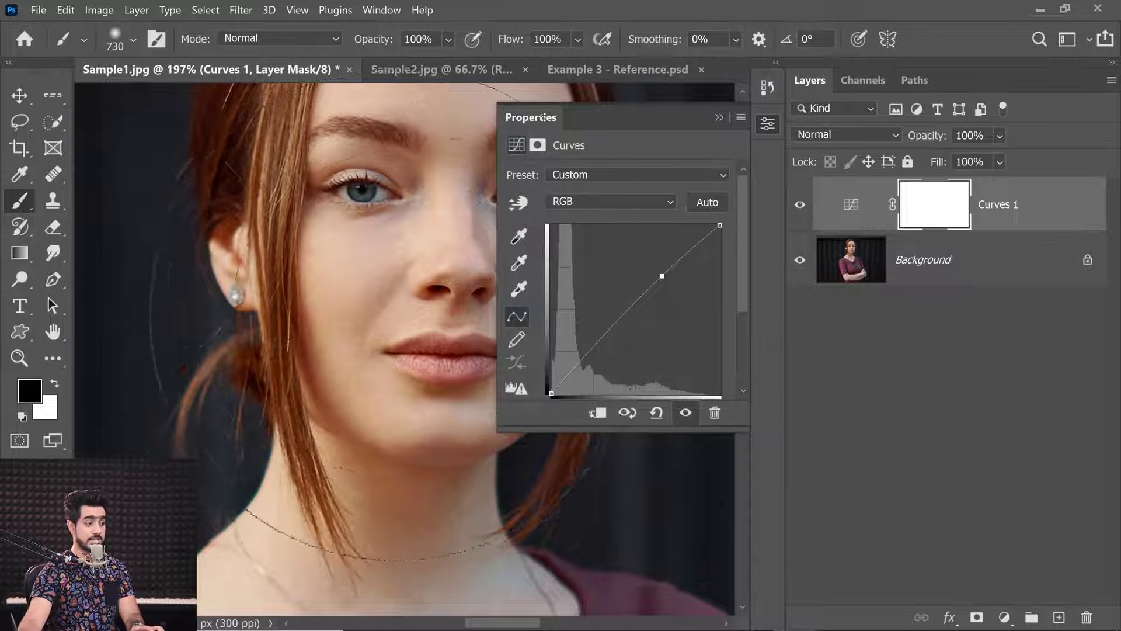
click(519, 202)
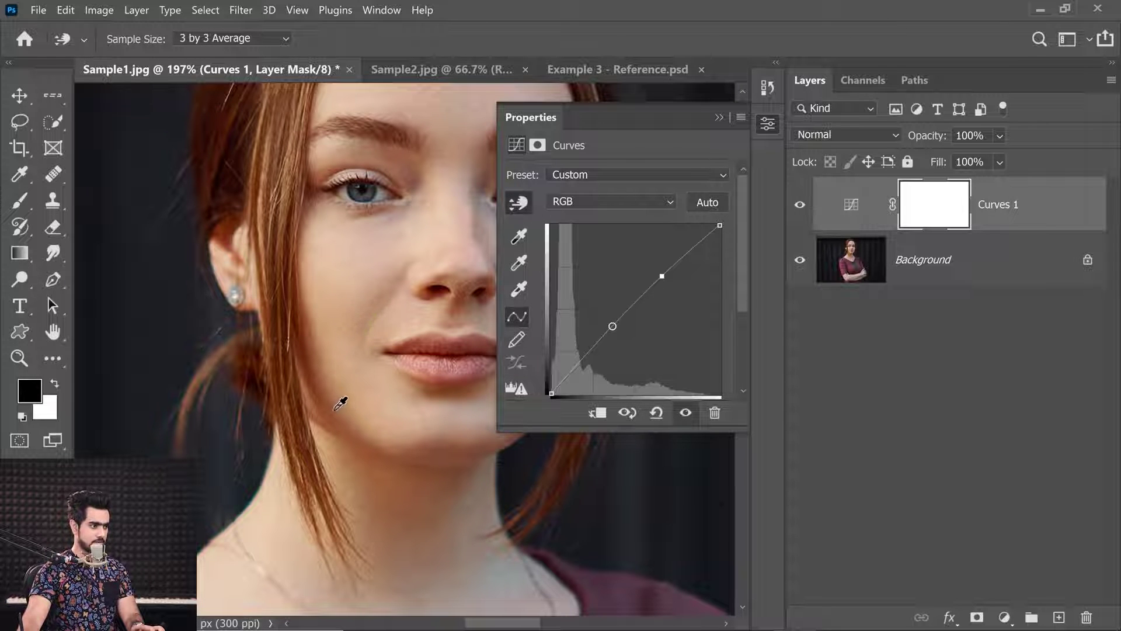
drag(341, 403, 343, 413)
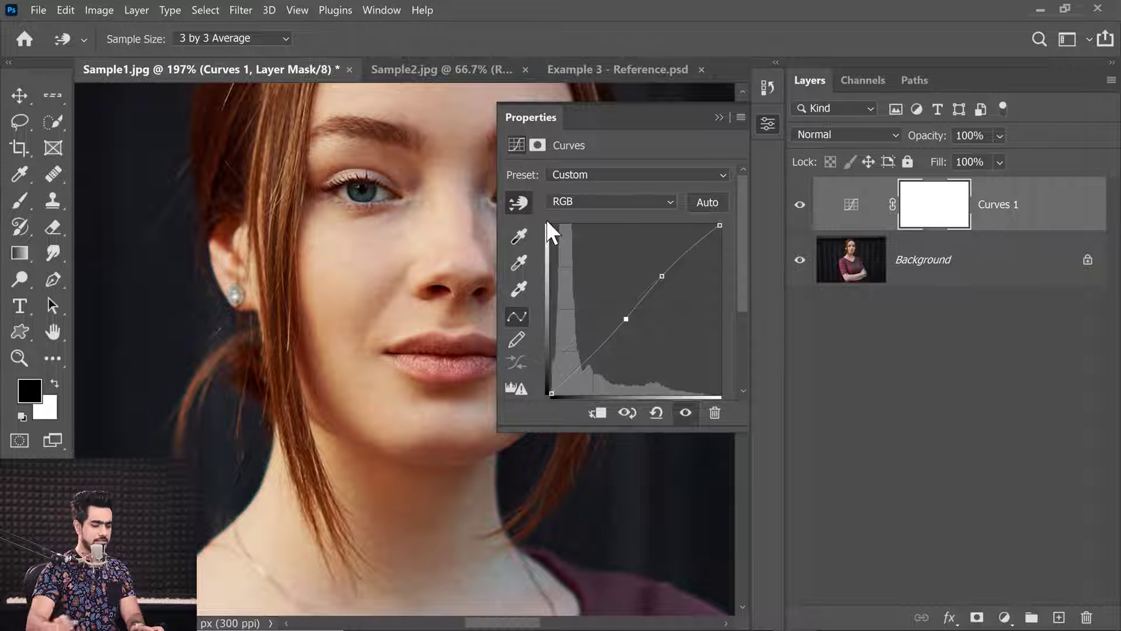
- Toggle the Curves layer off and on to compare the contrast change across the whole portrait
key(ctrl+0)
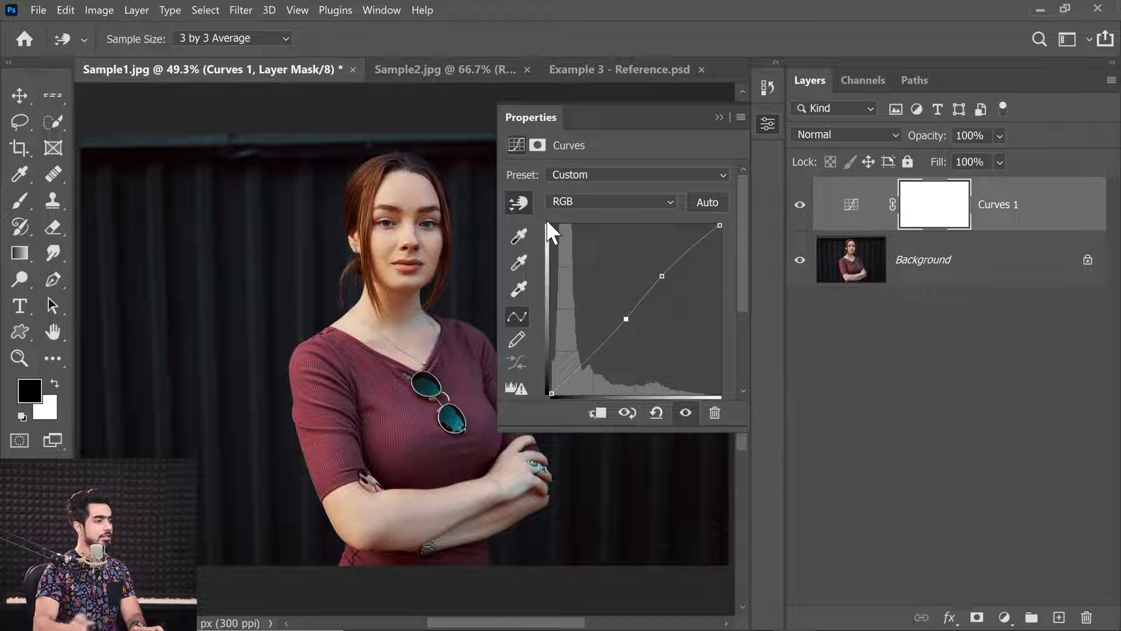
click(799, 205)
click(799, 205)
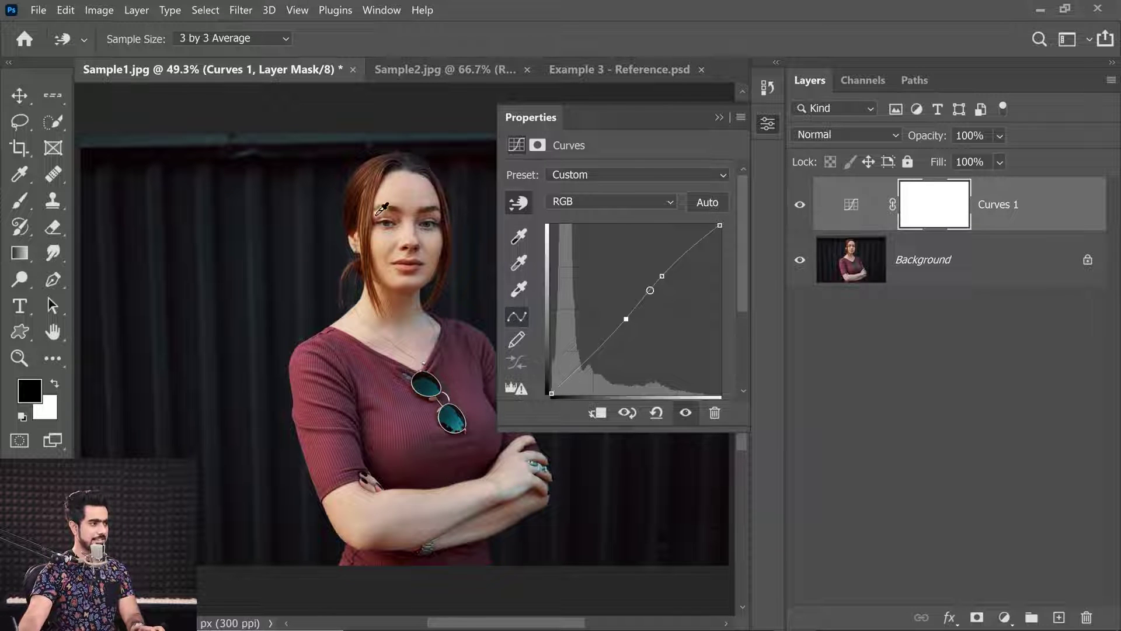
- Shape the Red channel curve of the Curves layer, raising red in the highlights and lowering it in the shadows
click(598, 200)
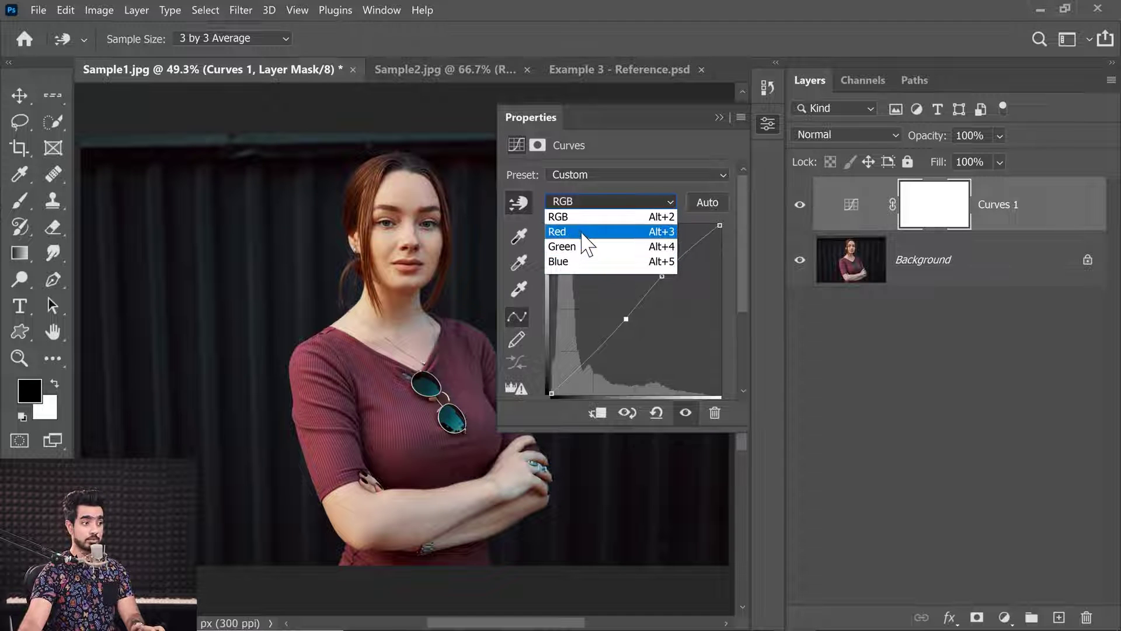
click(582, 234)
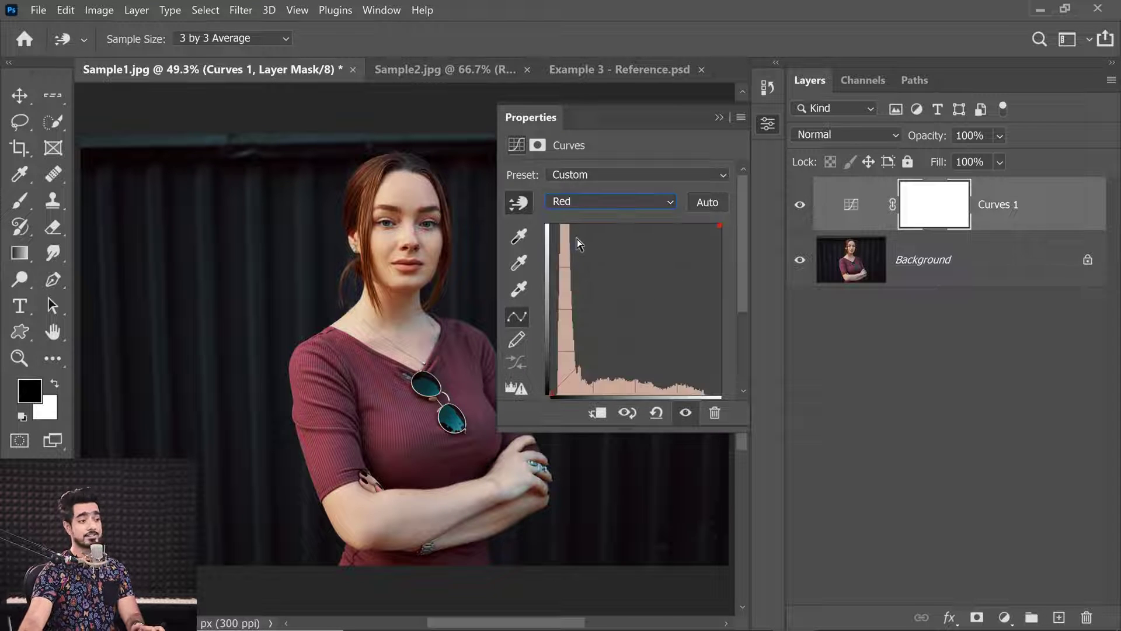
key(b)
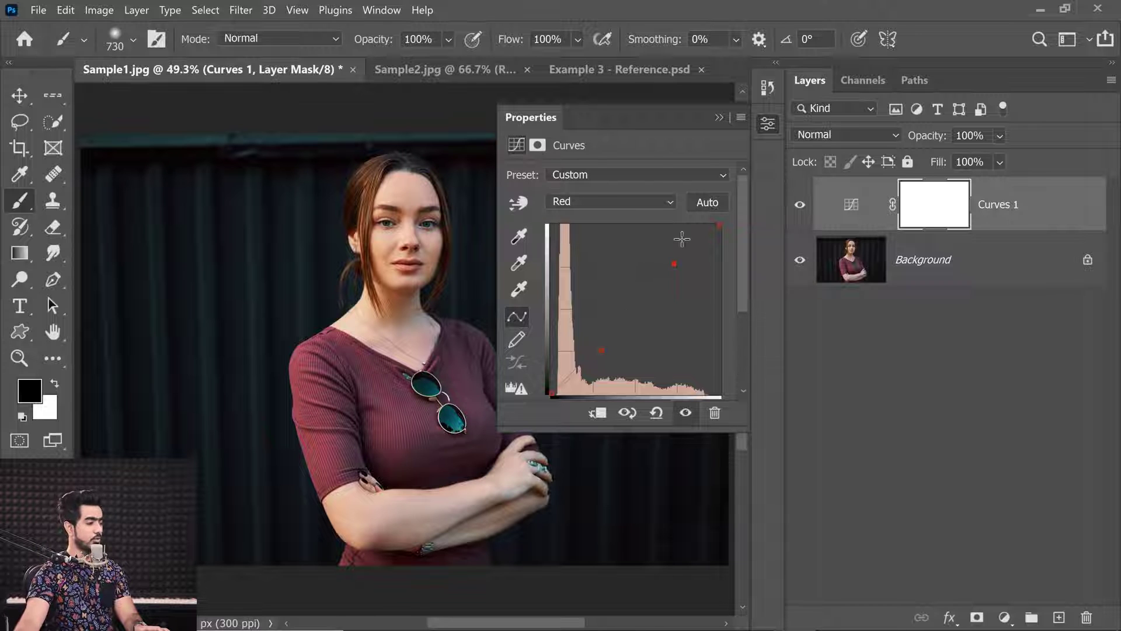
- Lower the highlights of the Green channel curve slightly to add magenta
click(600, 198)
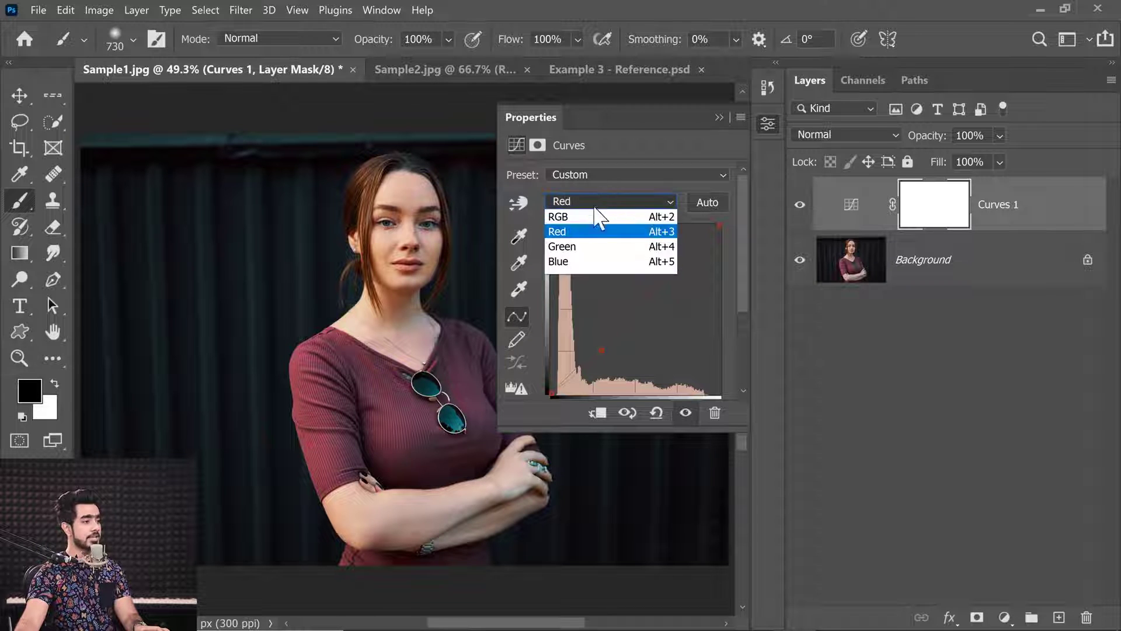
click(590, 246)
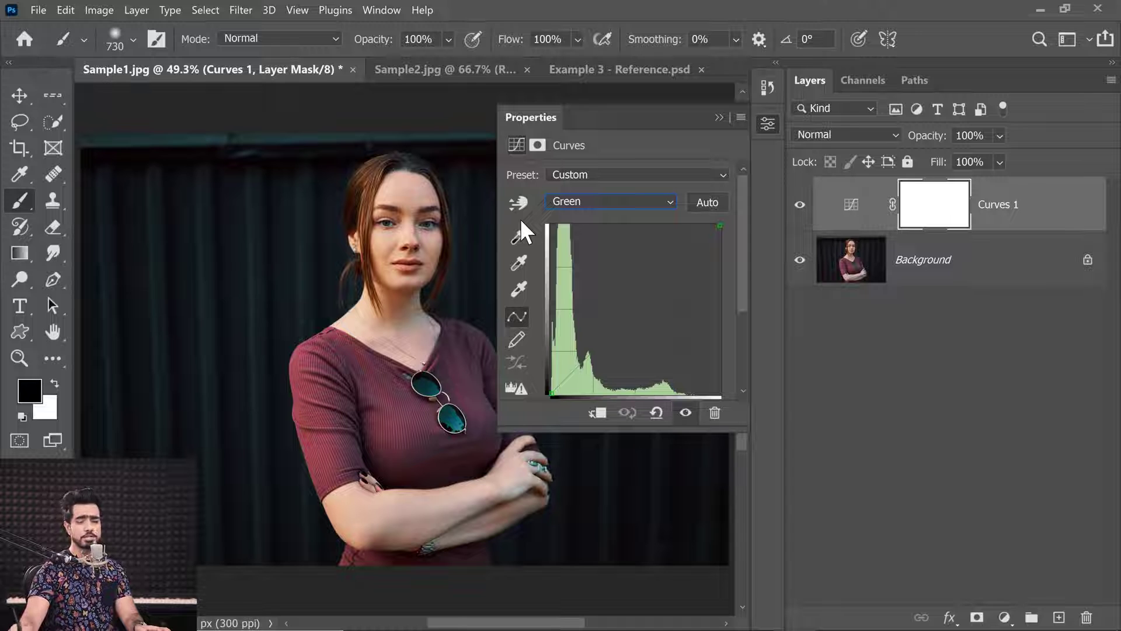
click(674, 277)
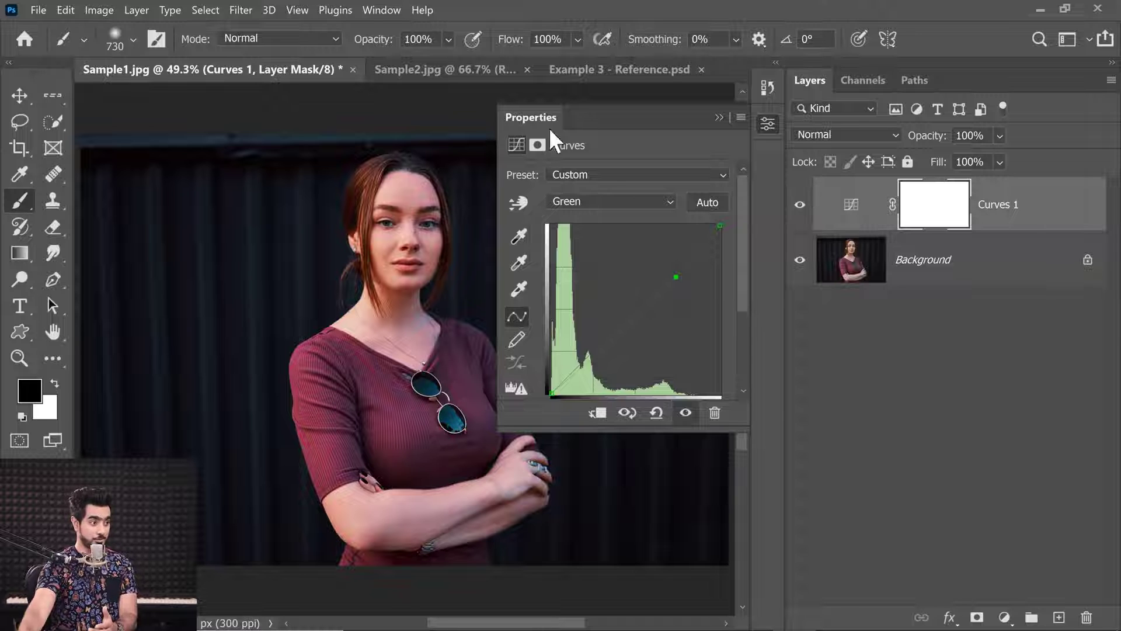
- Lower the Blue channel's highlights to add yellow, set a point in its darker tones, and toggle the Curves layer to compare
click(626, 201)
click(581, 260)
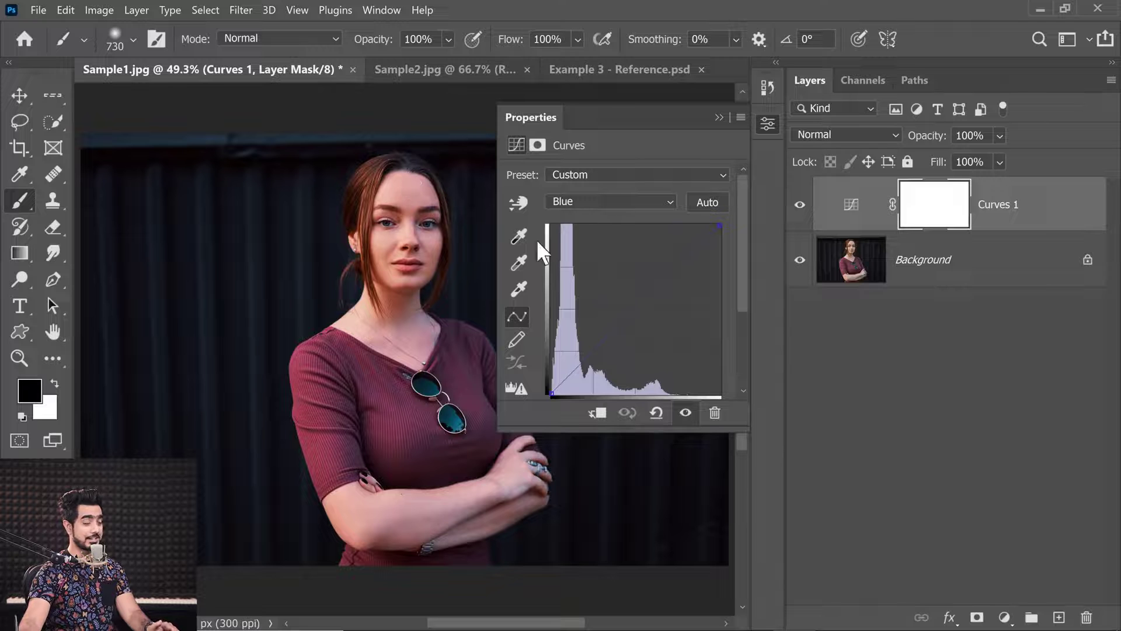
click(678, 284)
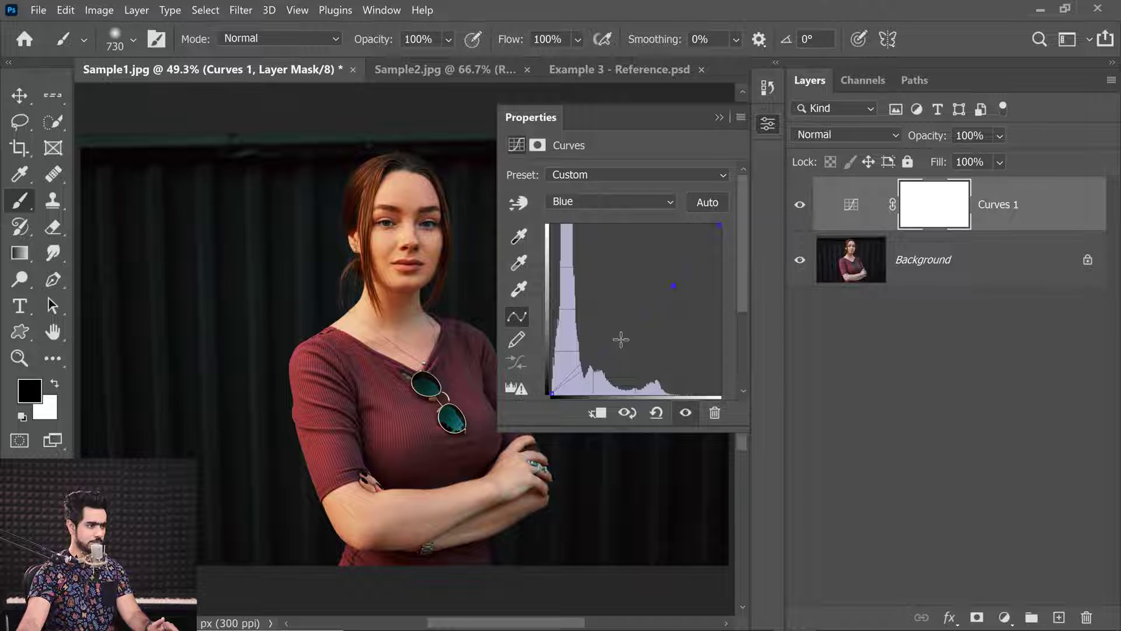
click(798, 206)
click(796, 206)
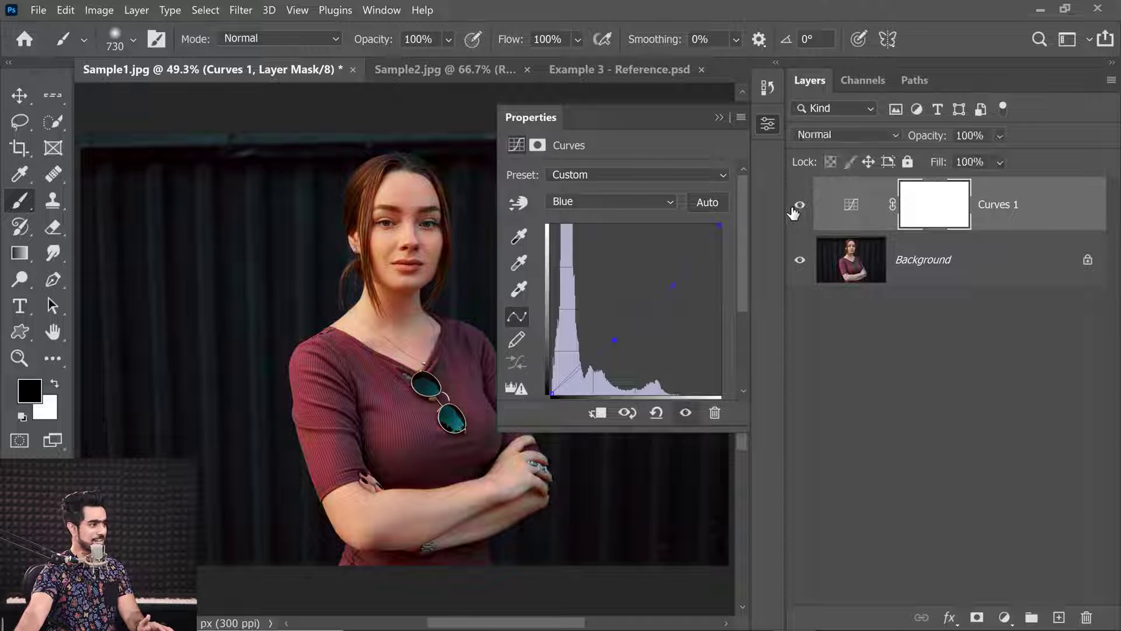
- Add a Selective Color adjustment layer above the Curves layer and target its Reds
click(719, 117)
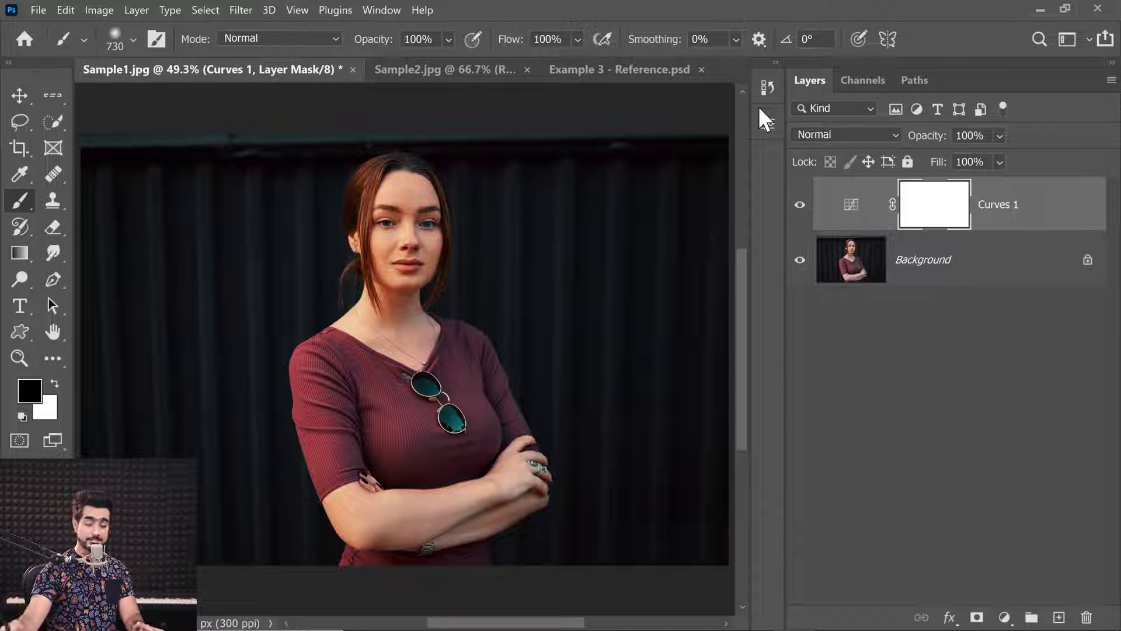
click(1003, 617)
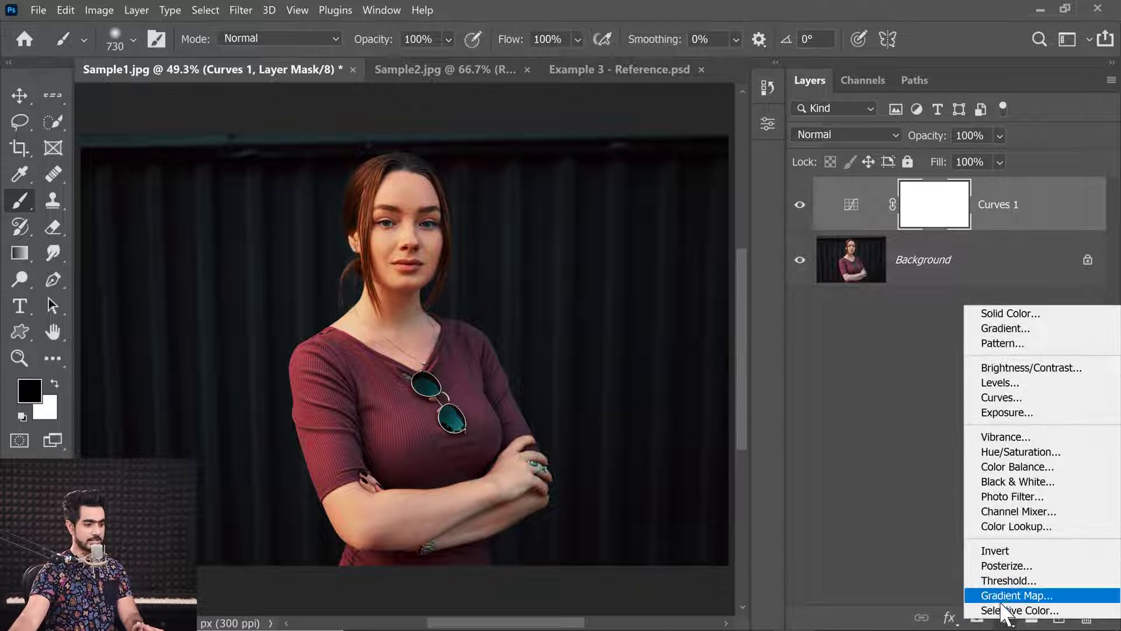
click(1000, 611)
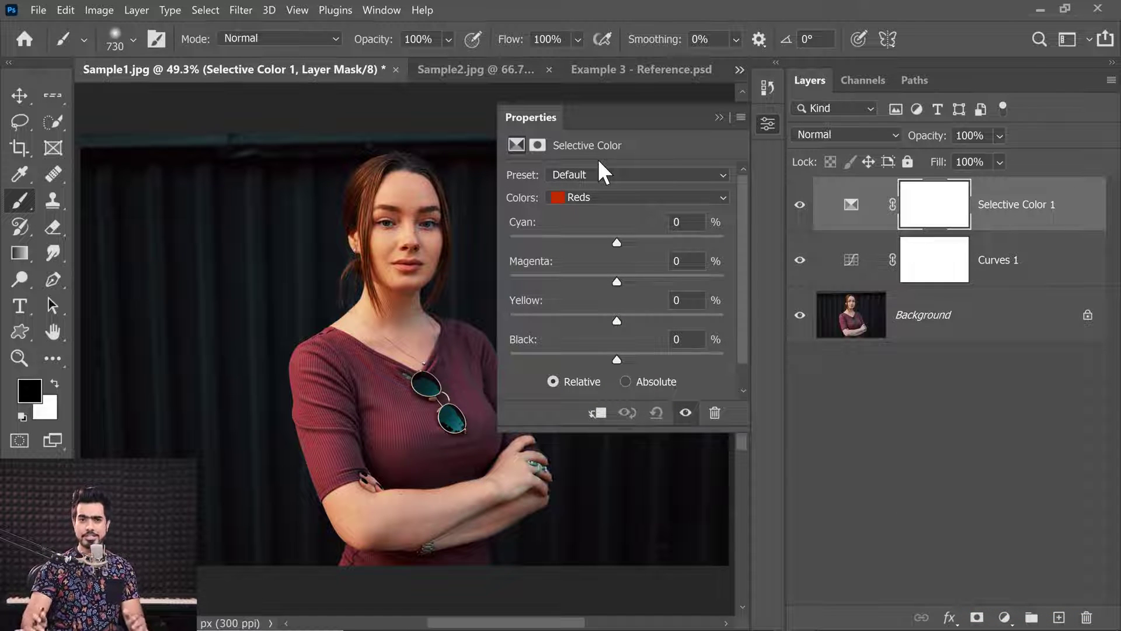
click(565, 197)
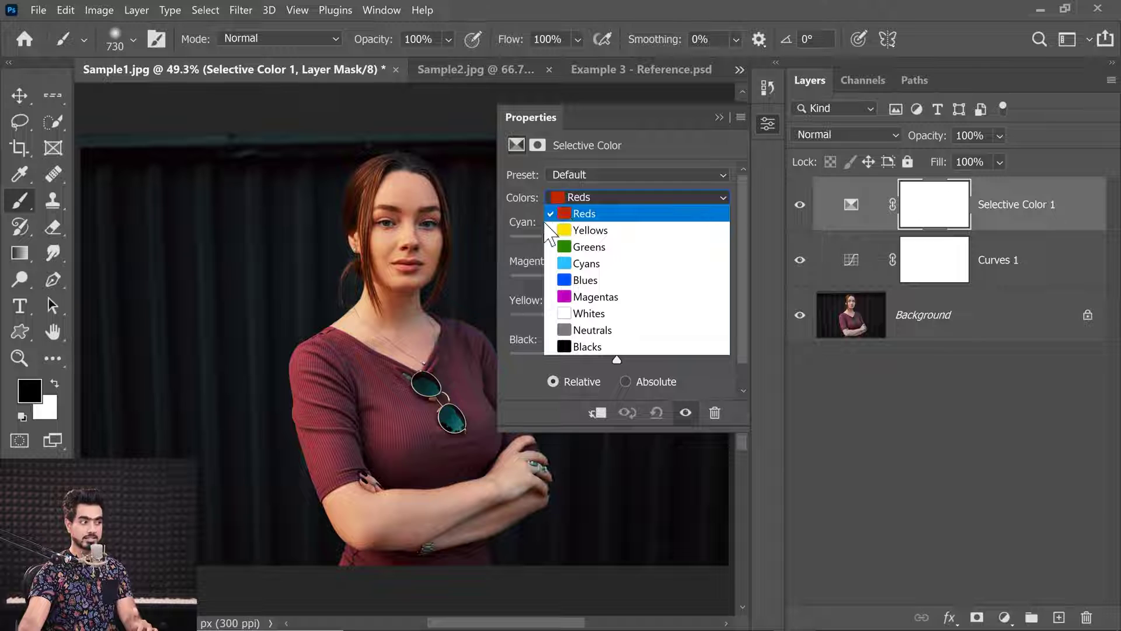
click(582, 213)
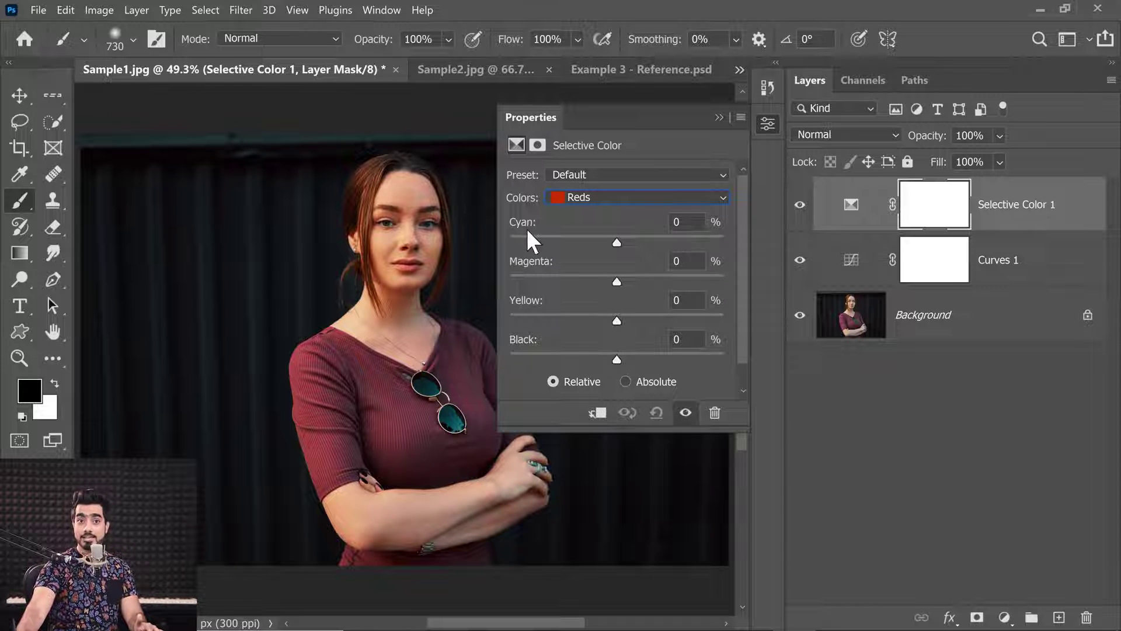
- Try shifting the Reds with Cyan +2%, Magenta +2%, Yellow +2% and Black +5%, and reset the Selective Color adjustment
drag(615, 241, 522, 257)
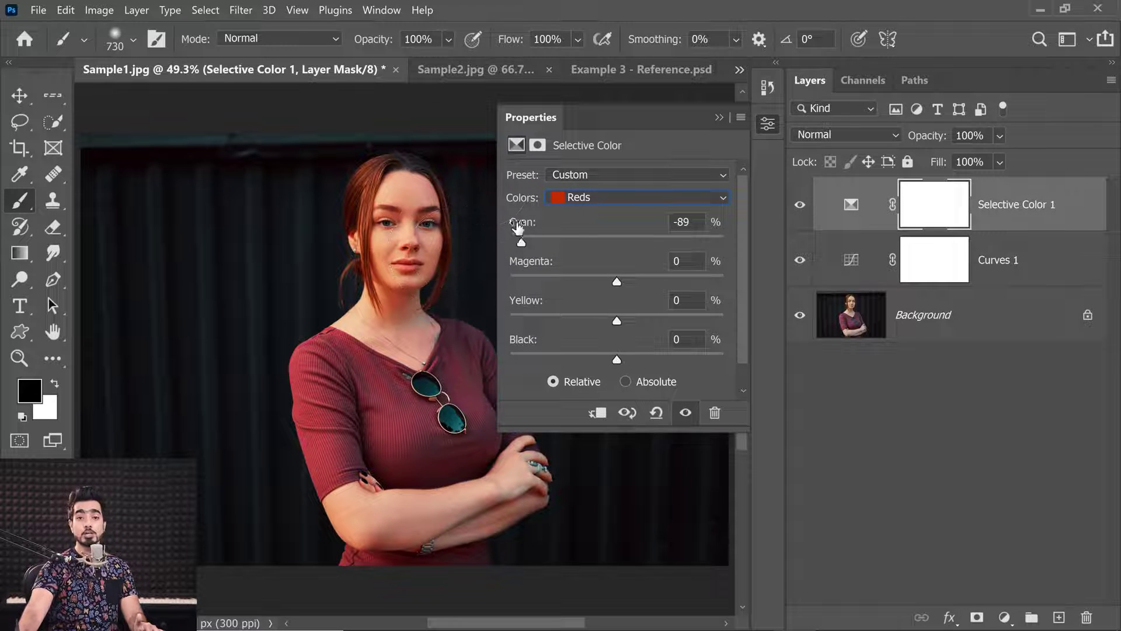
drag(532, 242, 619, 242)
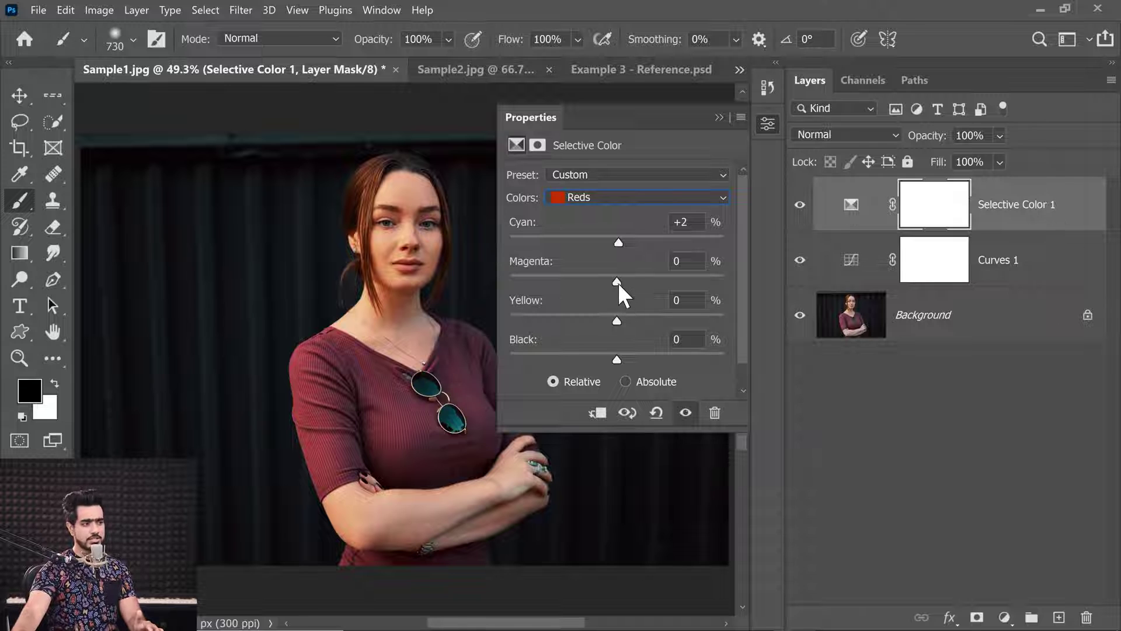
mouse_move(616, 282)
mouse_down()
mouse_move(676, 282)
mouse_move(617, 291)
mouse_up()
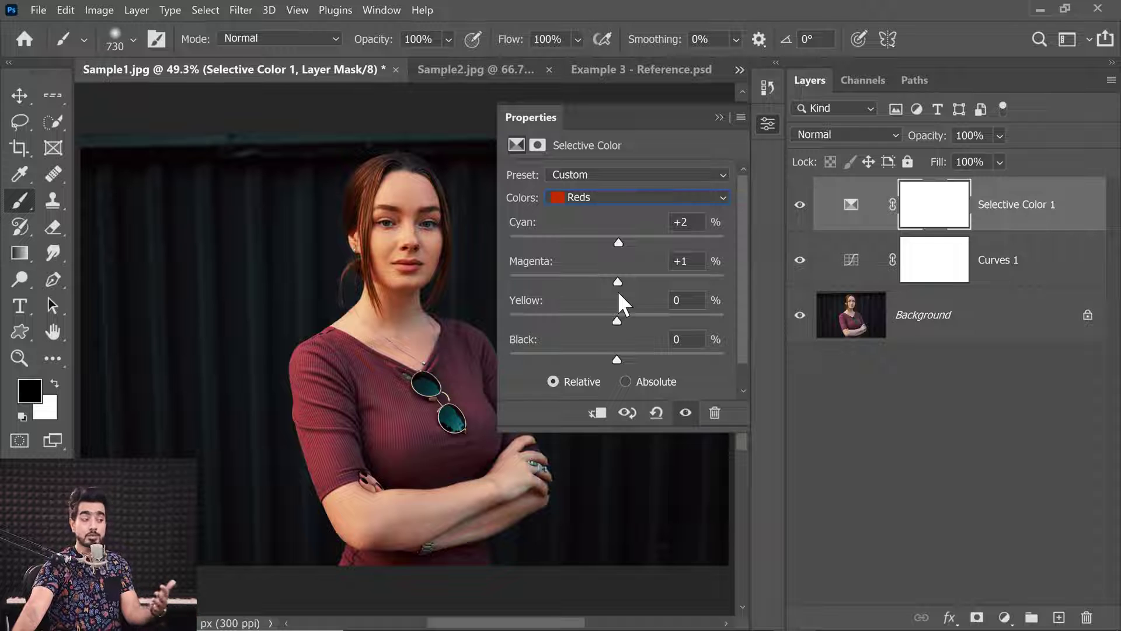
click(618, 291)
drag(618, 293, 619, 320)
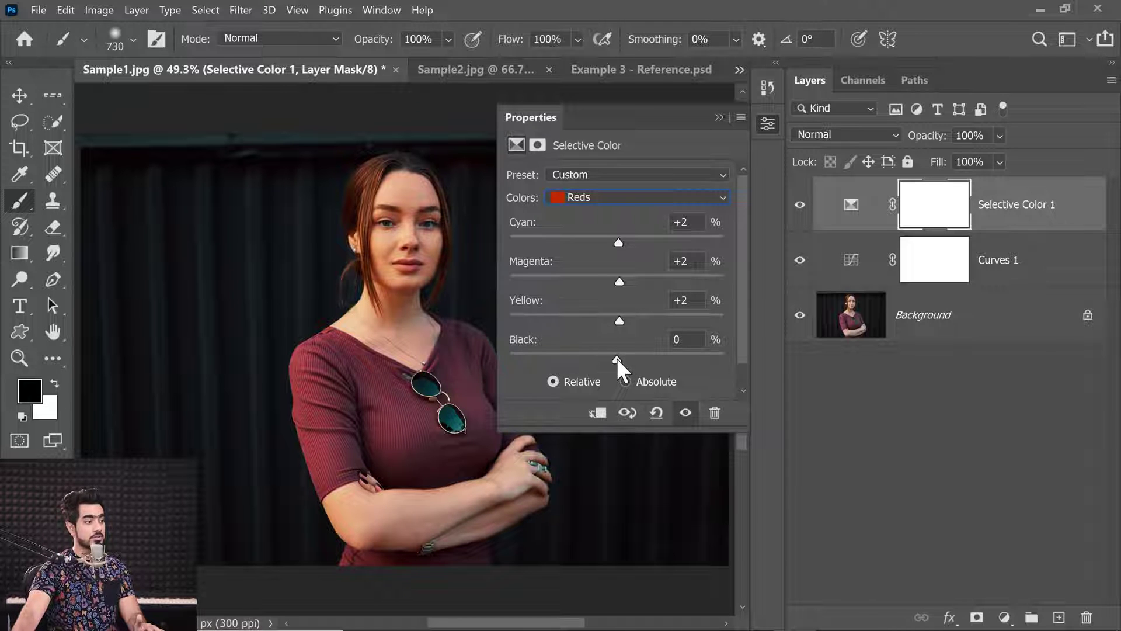
mouse_move(616, 357)
mouse_down()
mouse_move(735, 352)
mouse_move(492, 362)
mouse_move(622, 359)
mouse_up()
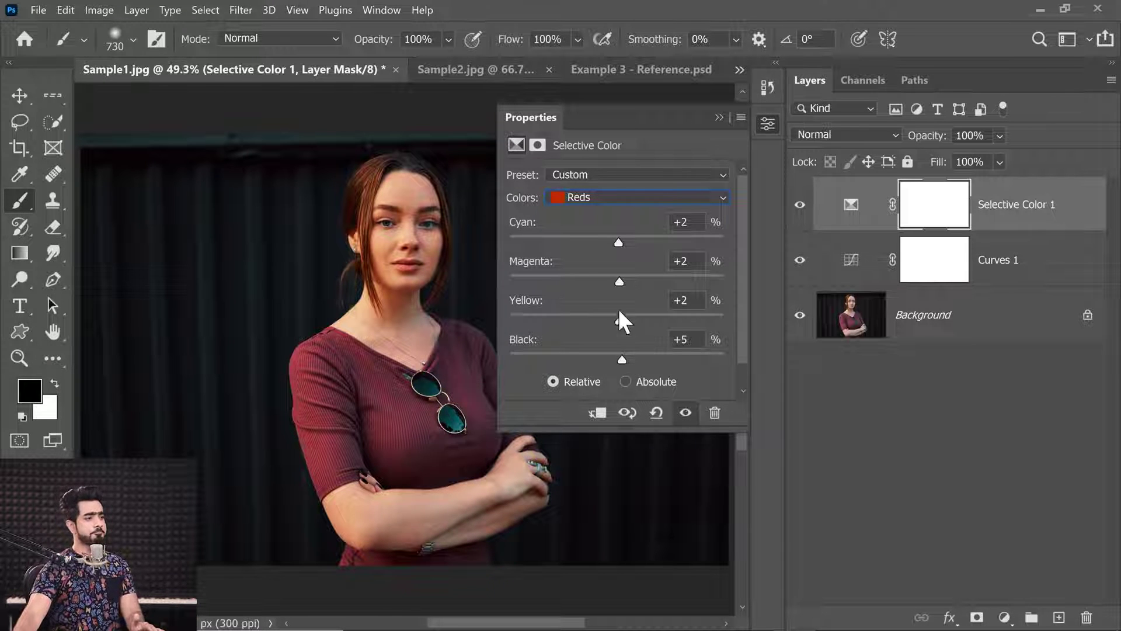
click(656, 412)
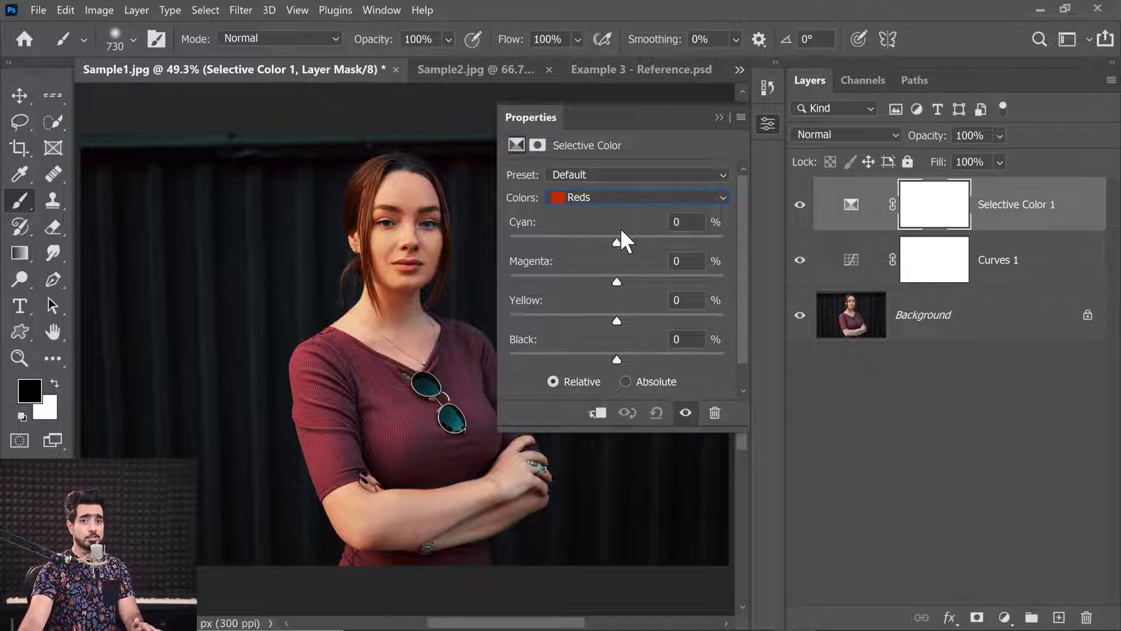
- Set the Reds of the Selective Color layer to Cyan -2% and Magenta -3%, and adjust their Yellow amount
click(616, 243)
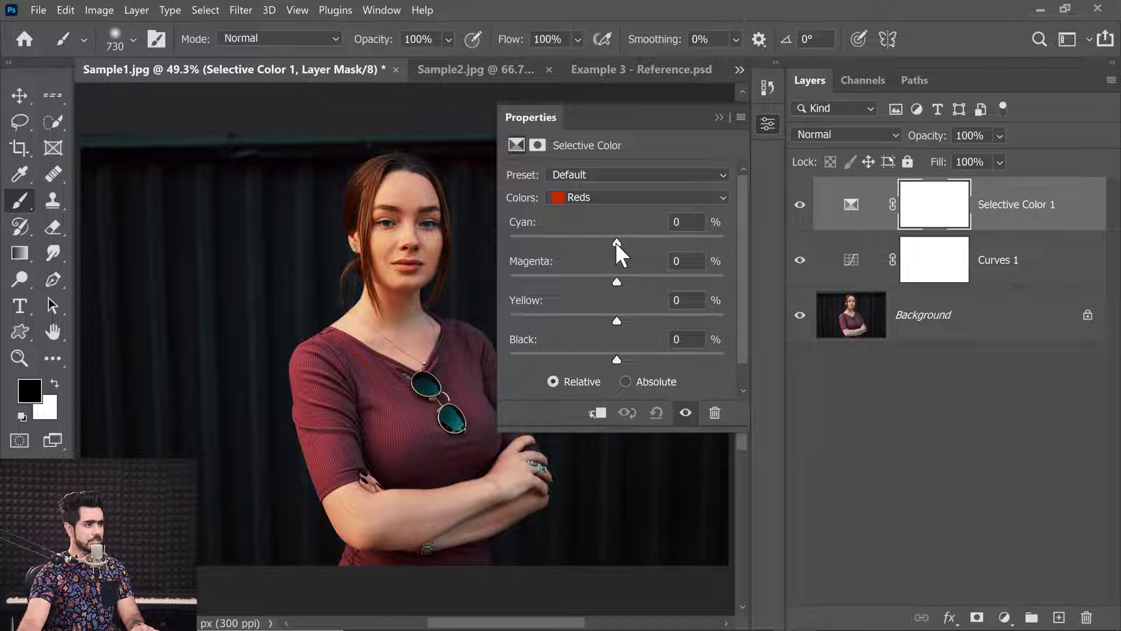
drag(615, 242, 614, 280)
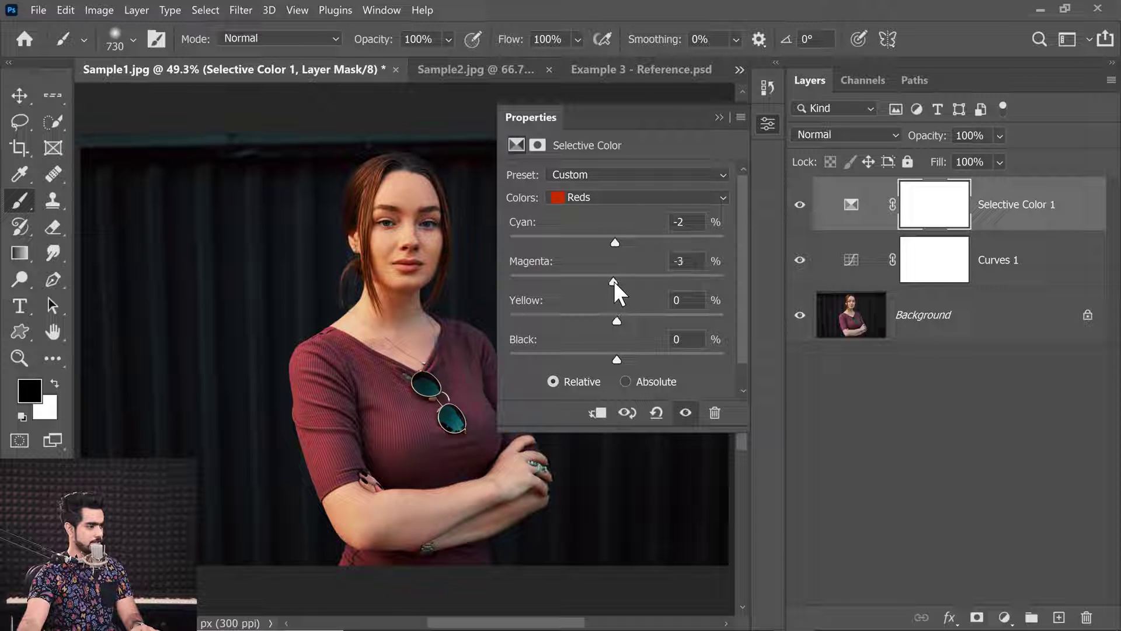
drag(614, 322, 625, 324)
- Set the Yellows of the Selective Color layer to Cyan -16%, Magenta -1% and Yellow -3%
click(586, 199)
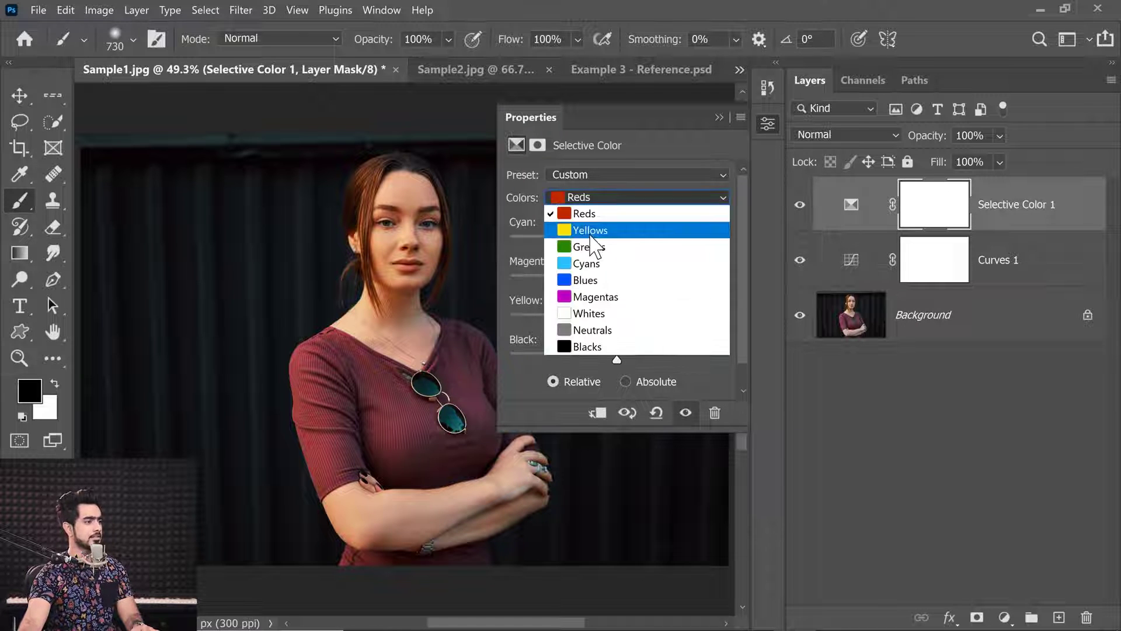
click(591, 232)
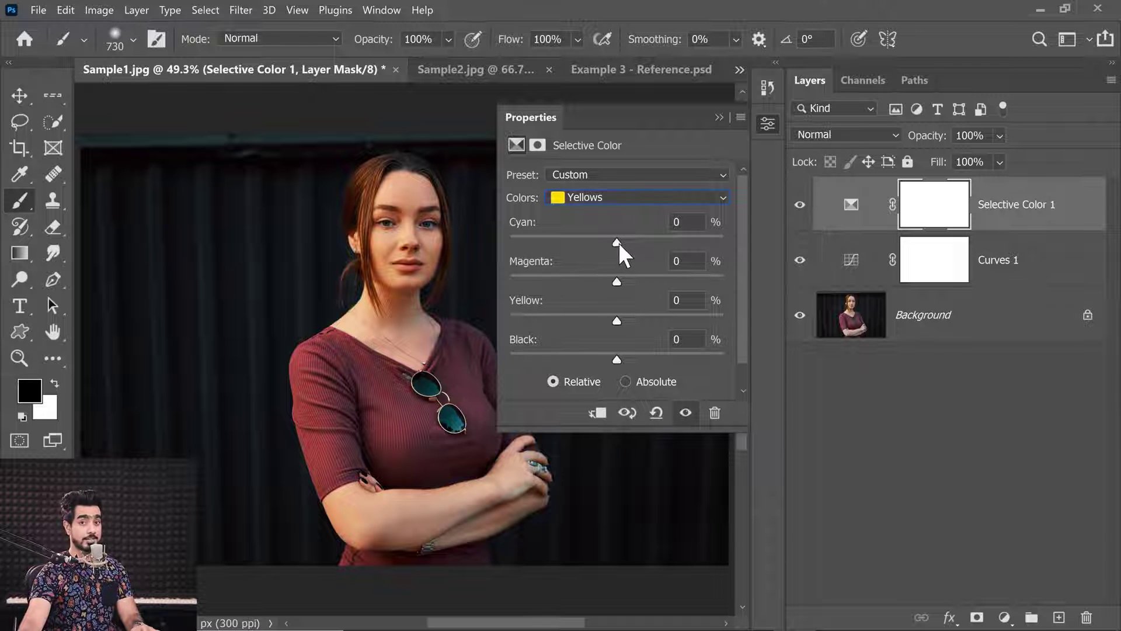
click(616, 245)
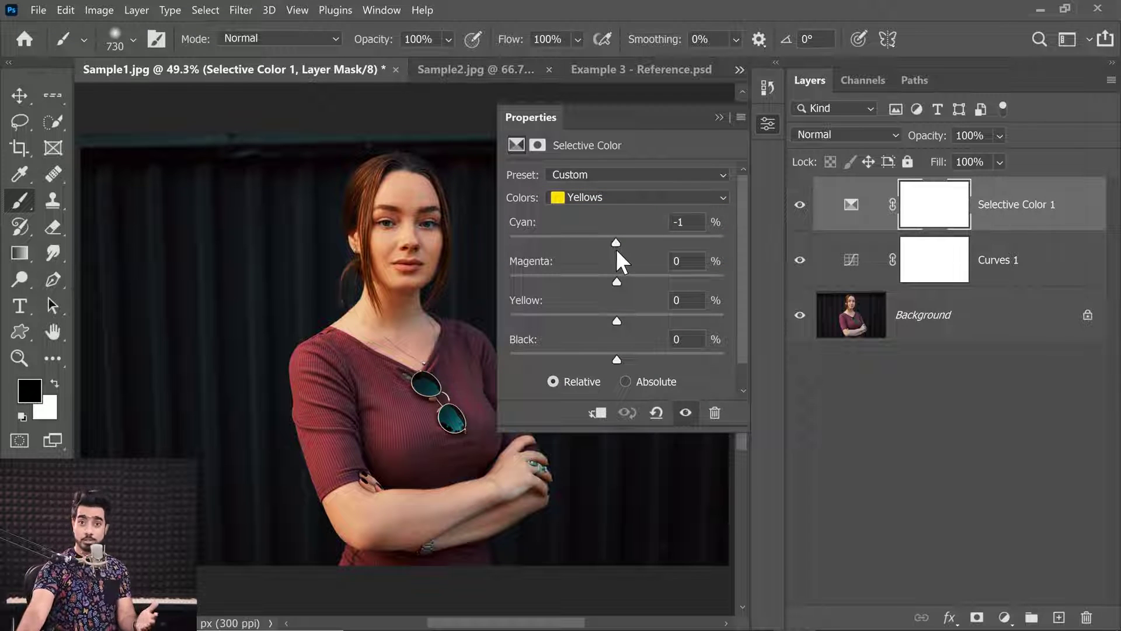
drag(616, 250, 613, 324)
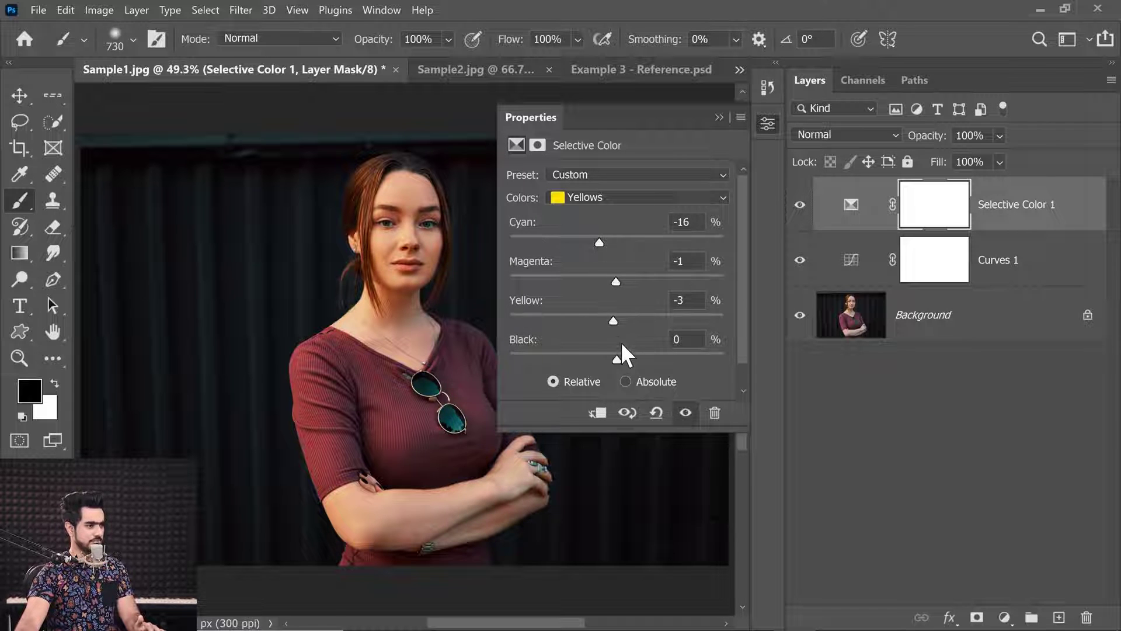
- Set the Whites of the Selective Color layer to Cyan -1%, Magenta +2%, Yellow +2% and Black +5%
click(572, 198)
click(588, 246)
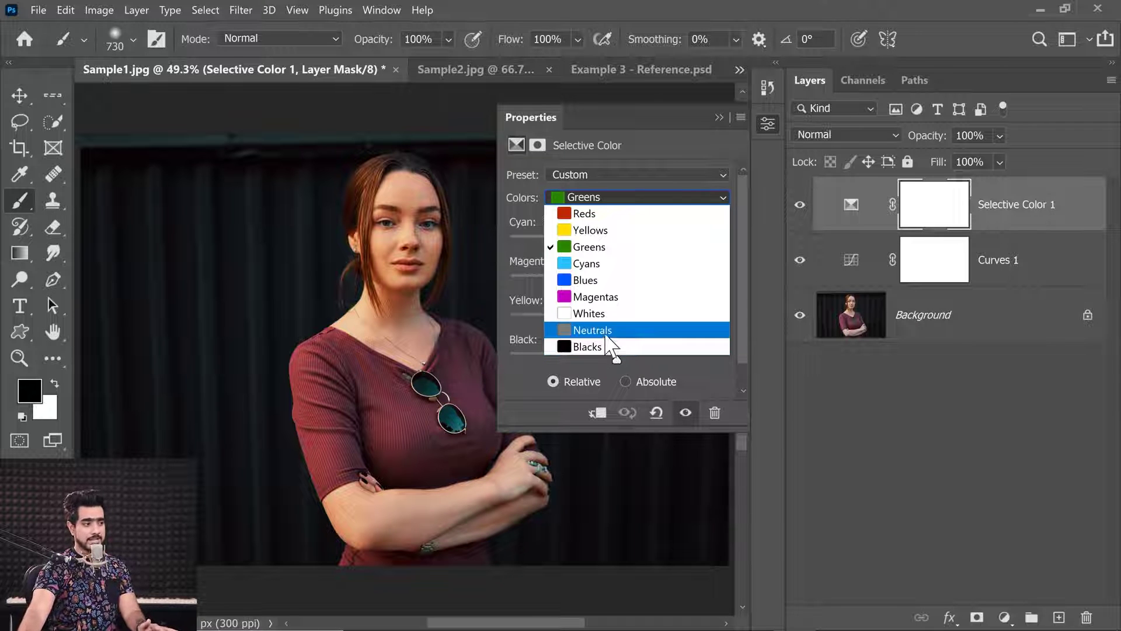
click(602, 313)
drag(619, 240, 621, 364)
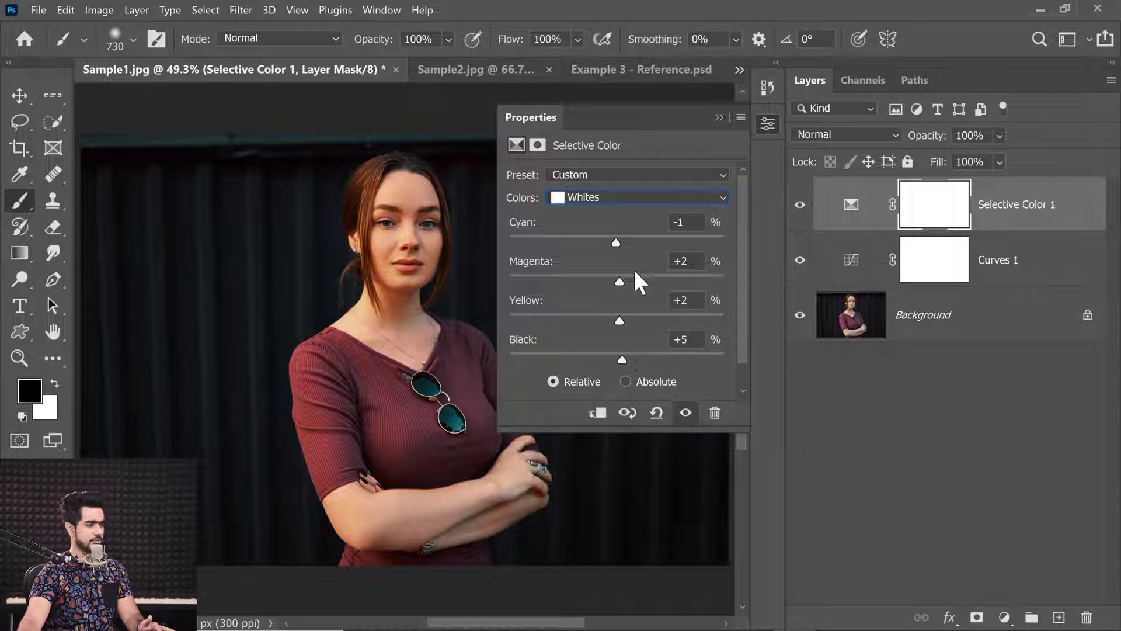
- Set the Neutrals of the Selective Color layer to Cyan -5%, Magenta -2%, Yellow -2% and Black +3%
click(610, 199)
click(601, 330)
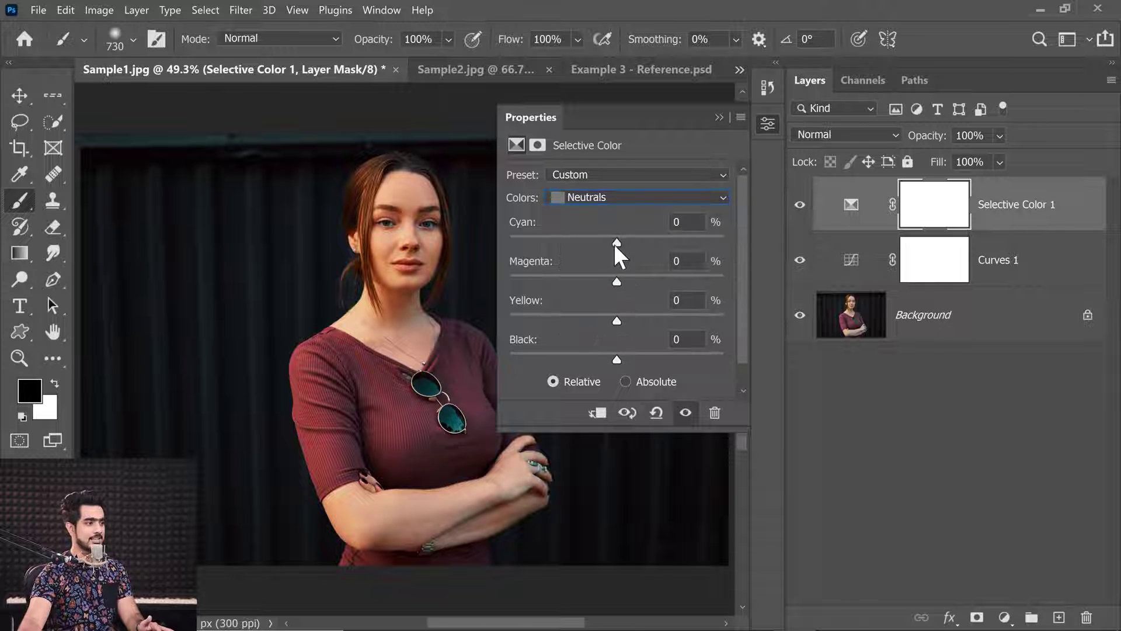
drag(615, 244, 616, 317)
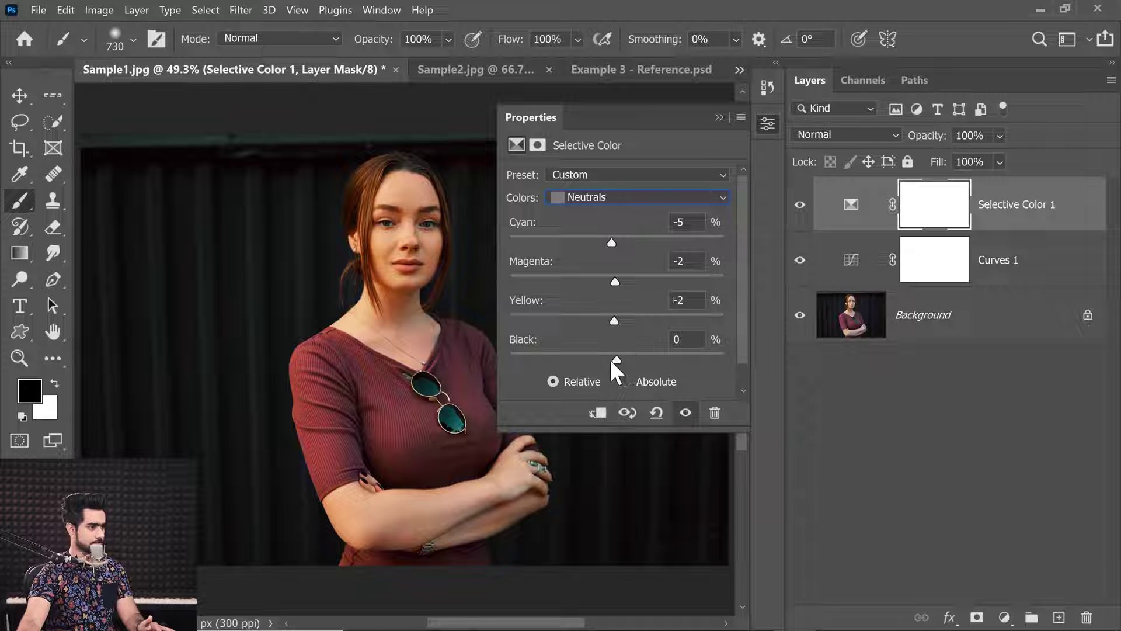
mouse_move(611, 359)
mouse_down()
mouse_move(629, 359)
mouse_move(620, 363)
mouse_up()
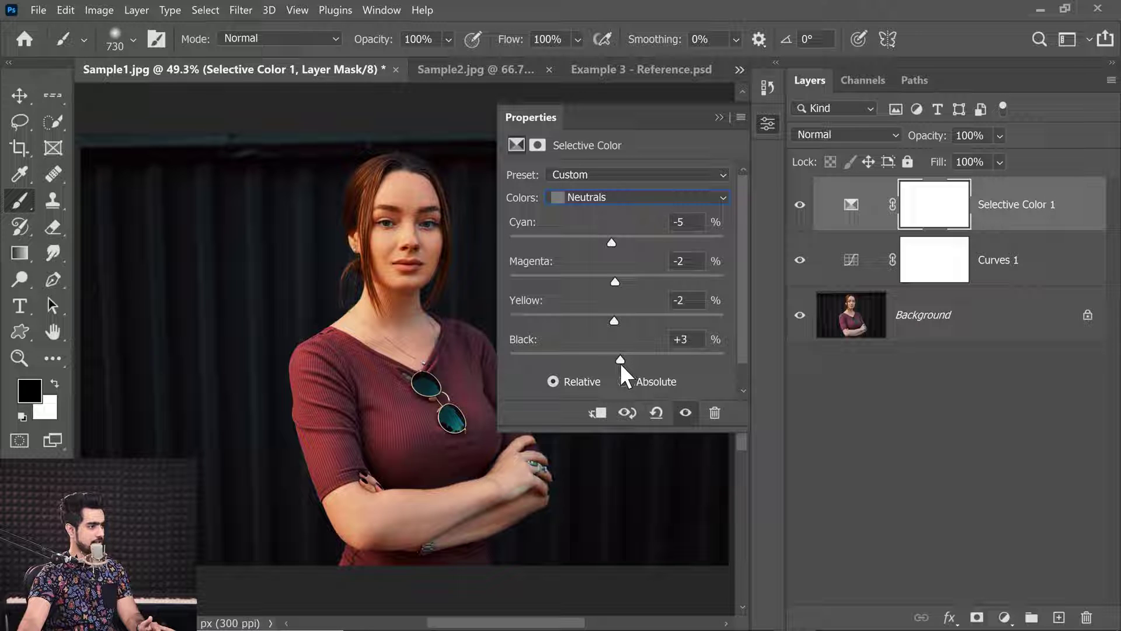
- Set the Blacks of the Selective Color layer to Yellow -9% and Black +2%
click(594, 199)
click(624, 347)
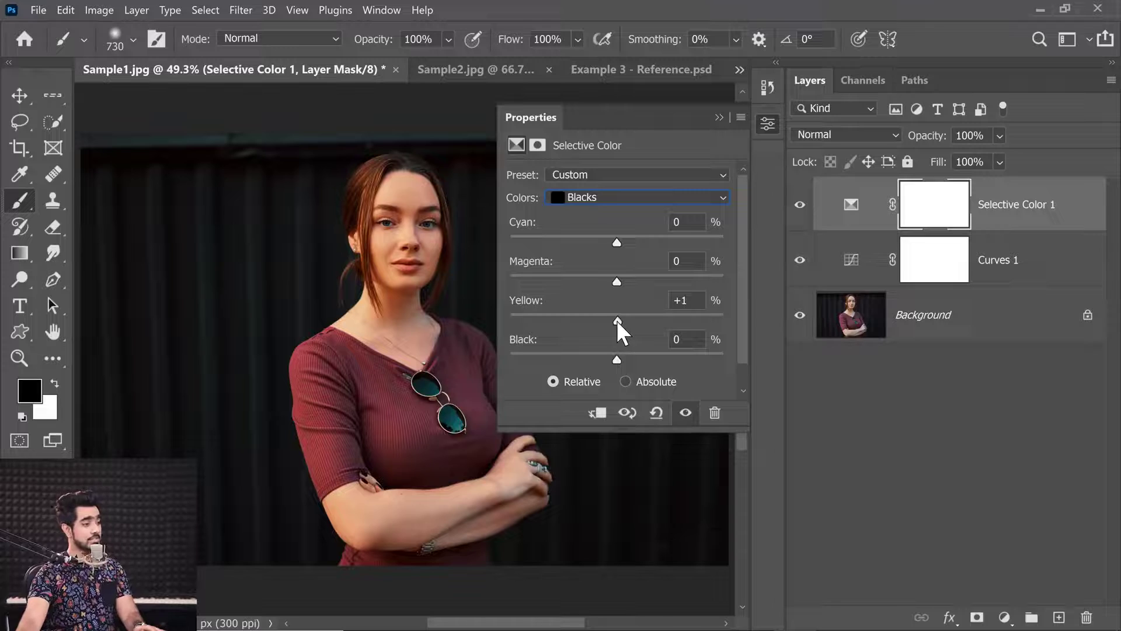
drag(616, 320, 607, 321)
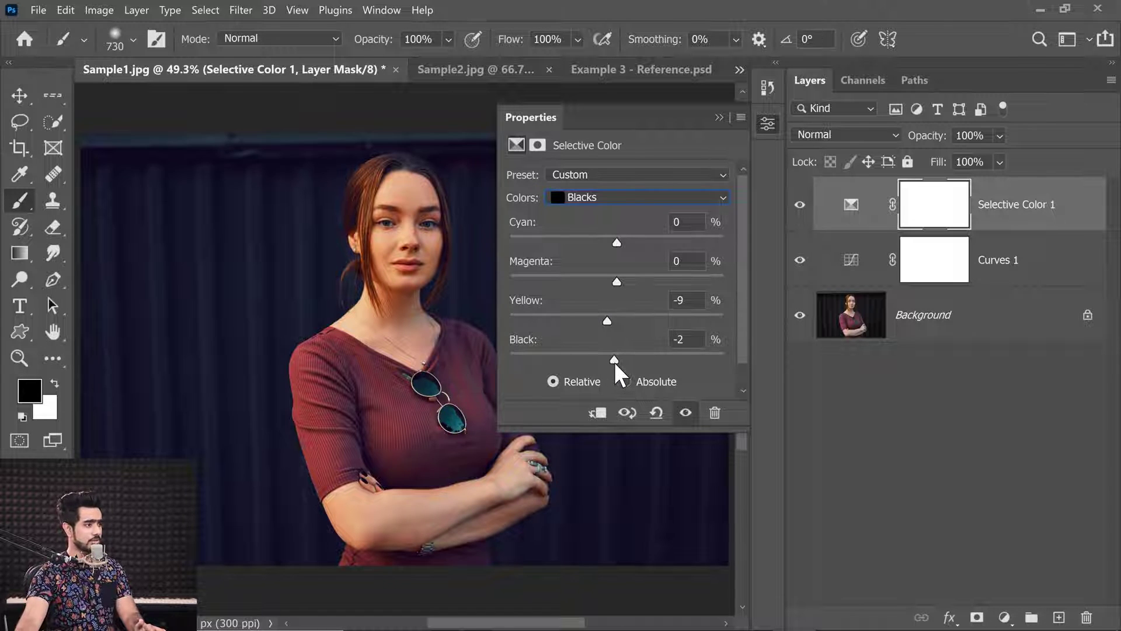
drag(615, 362, 618, 362)
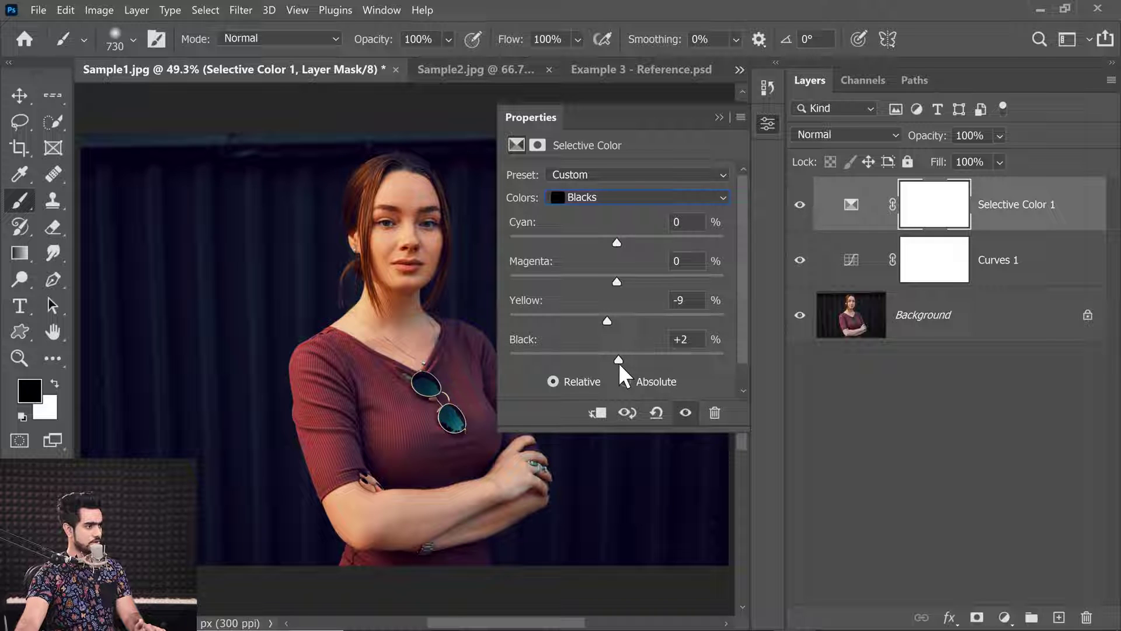
- Hide and restore both adjustment layers to compare the graded portrait with the original Background
click(719, 117)
alt+click(799, 316)
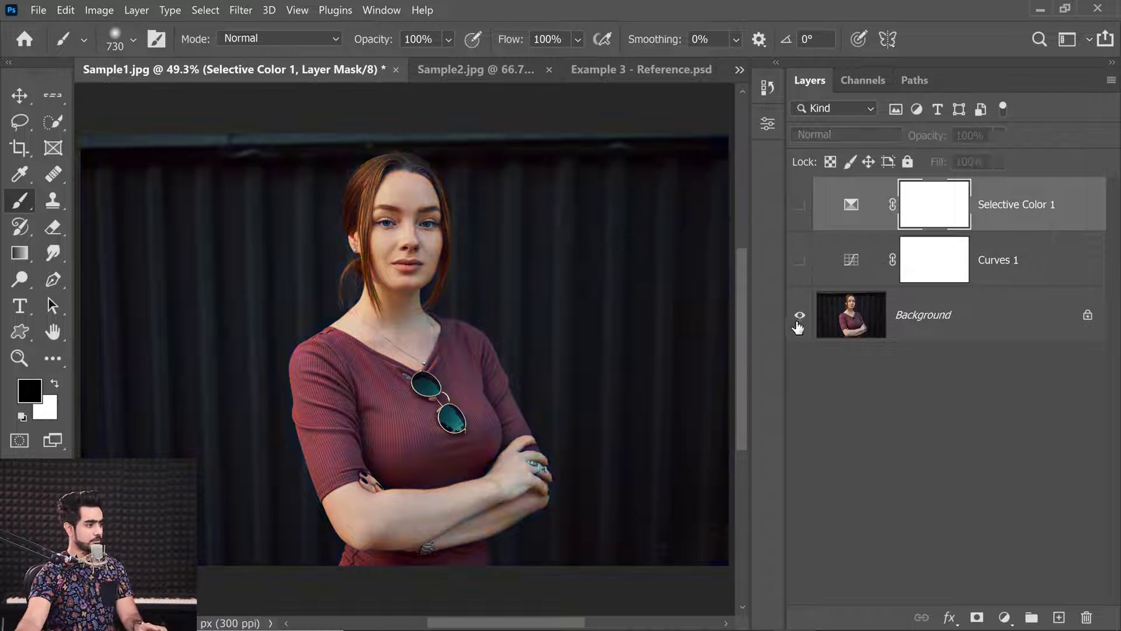
alt+click(799, 316)
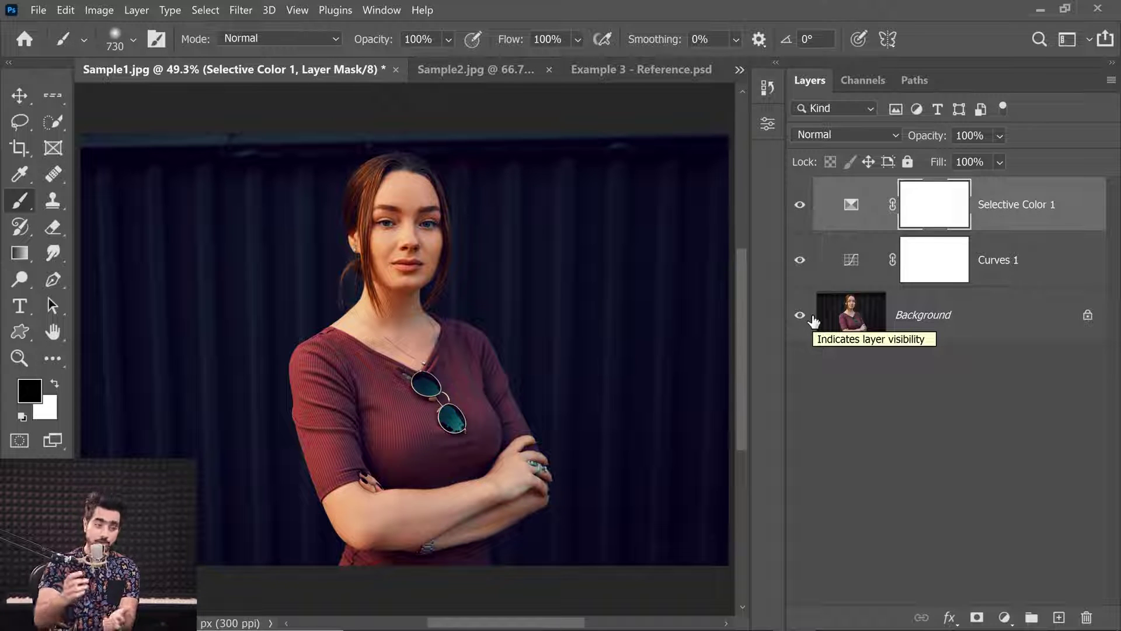
- Select the Background layer and look up the Layer from Background command without running it
click(980, 341)
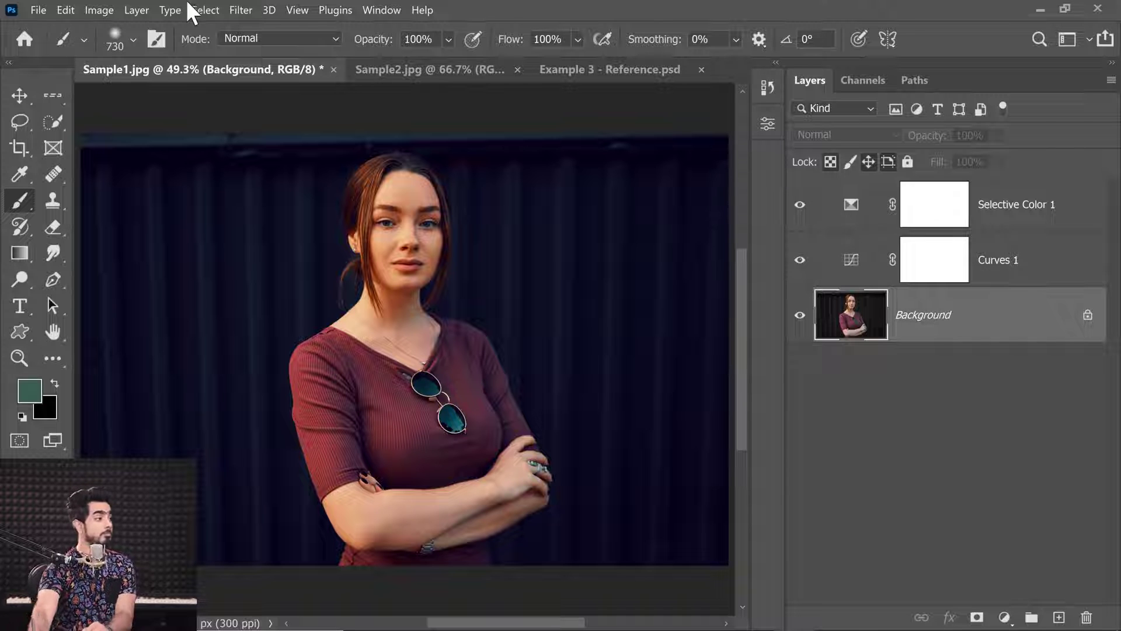
click(138, 10)
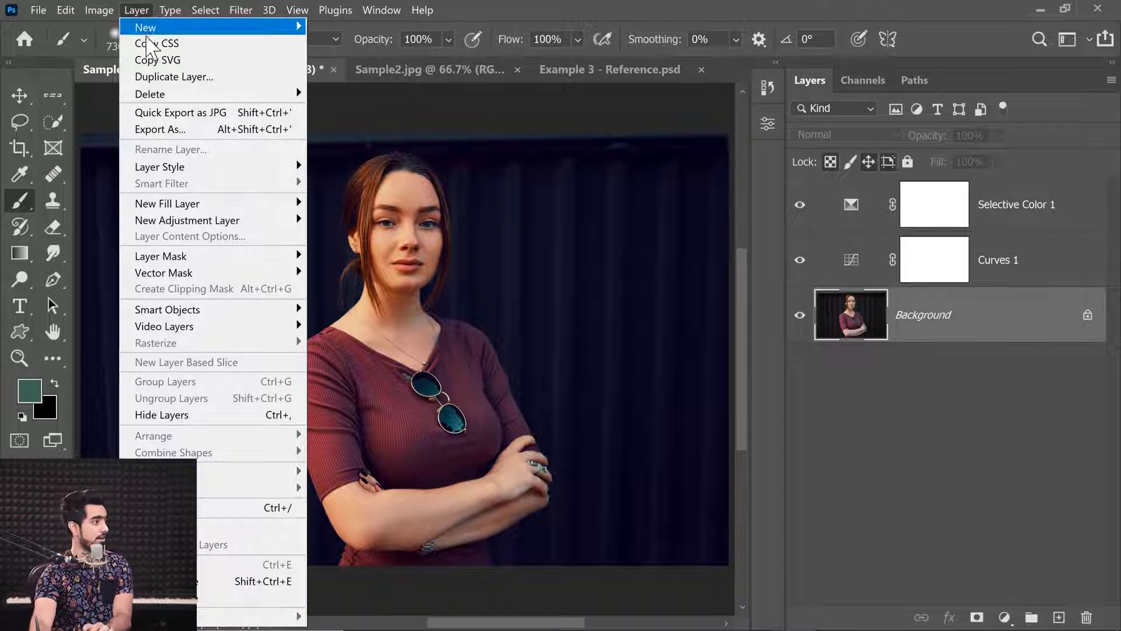
click(372, 36)
mouse_move(136, 10)
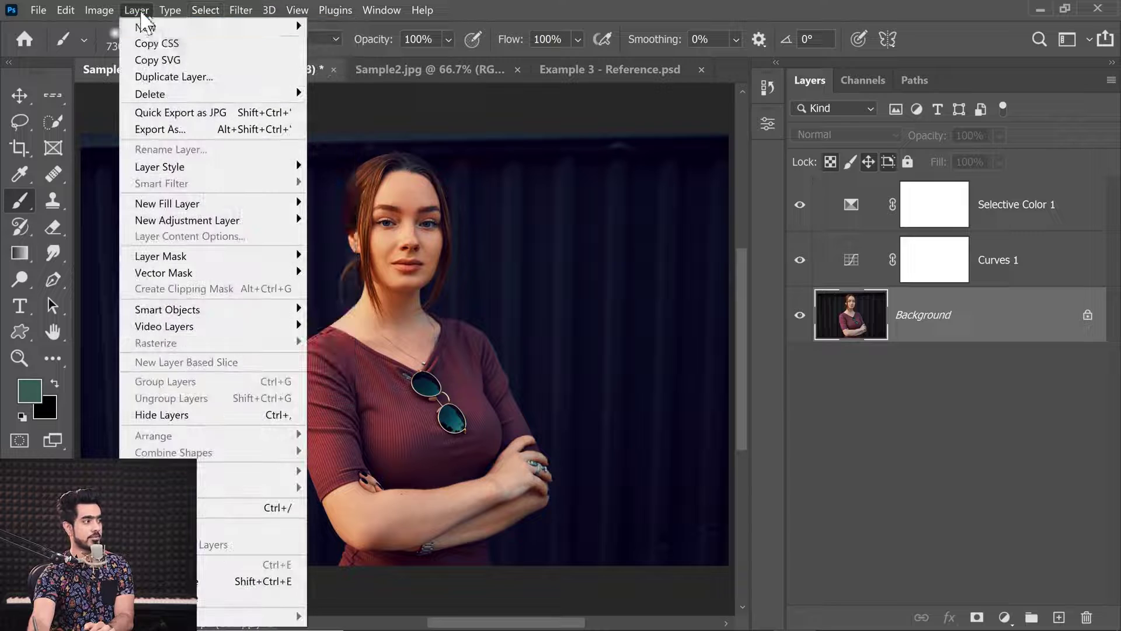
mouse_move(177, 27)
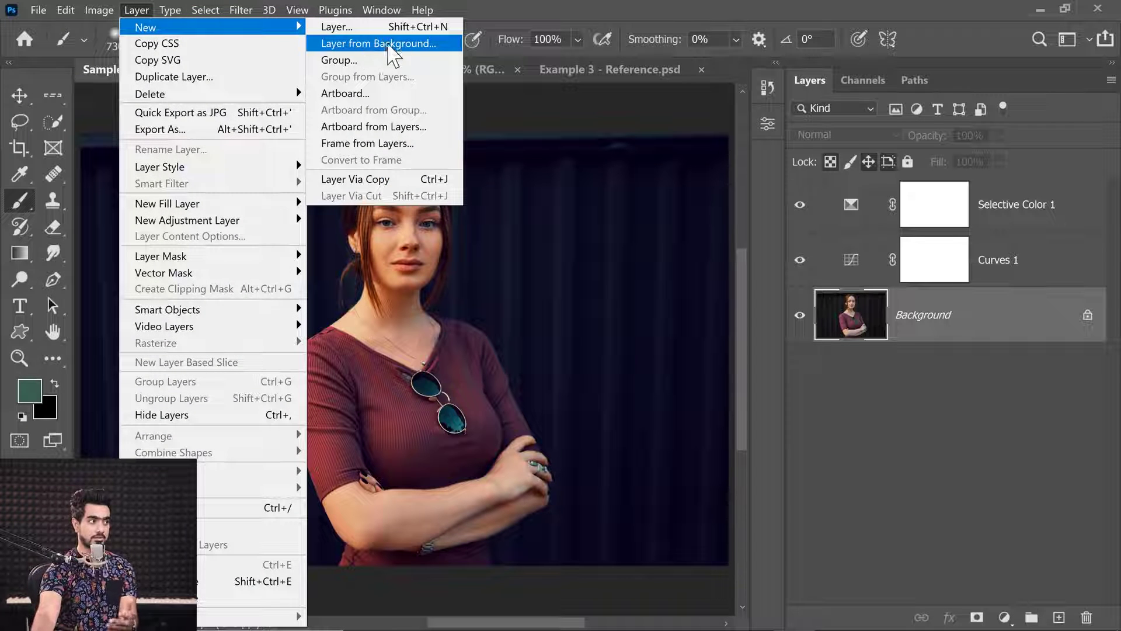
click(932, 325)
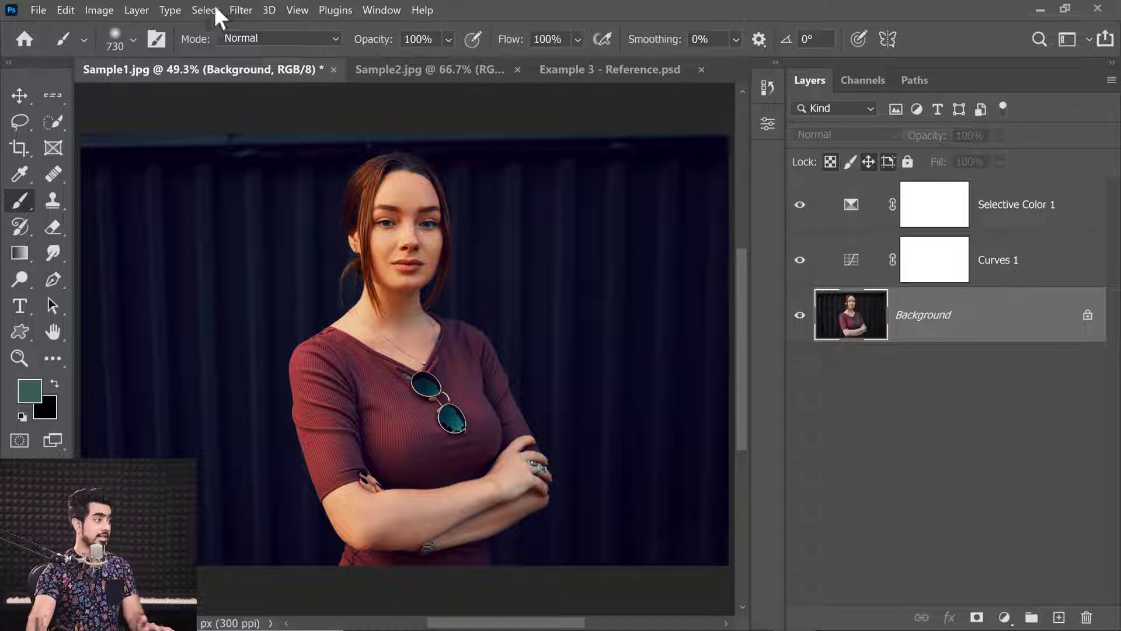
- Export the look as a CUBE color lookup table named Luxury Velvet in the LUTS folder
click(36, 12)
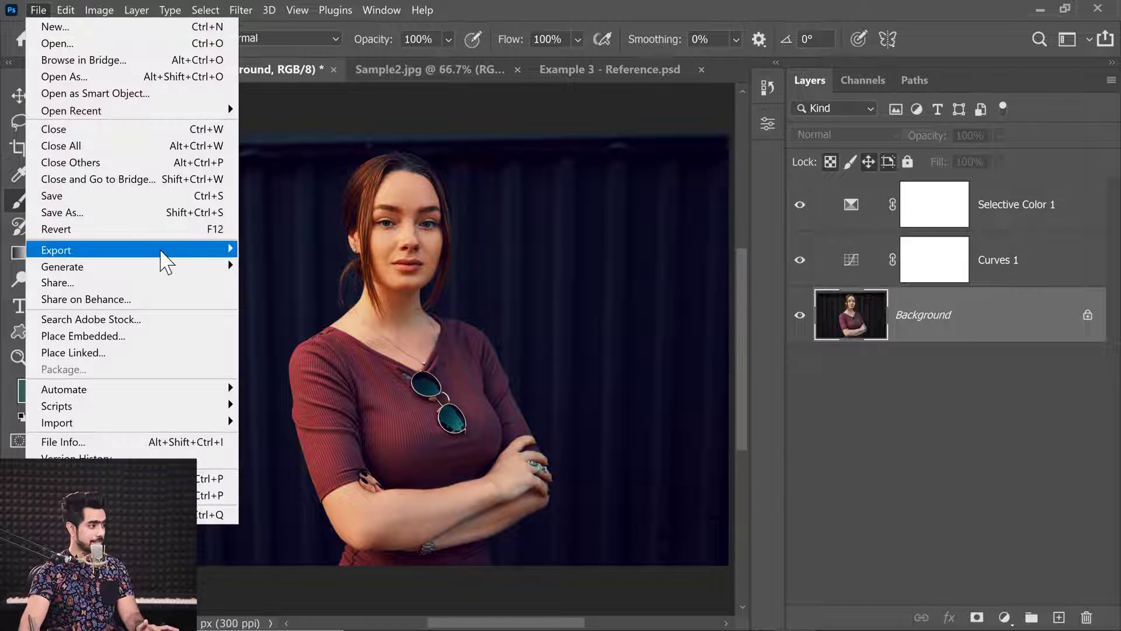
mouse_move(186, 252)
click(353, 425)
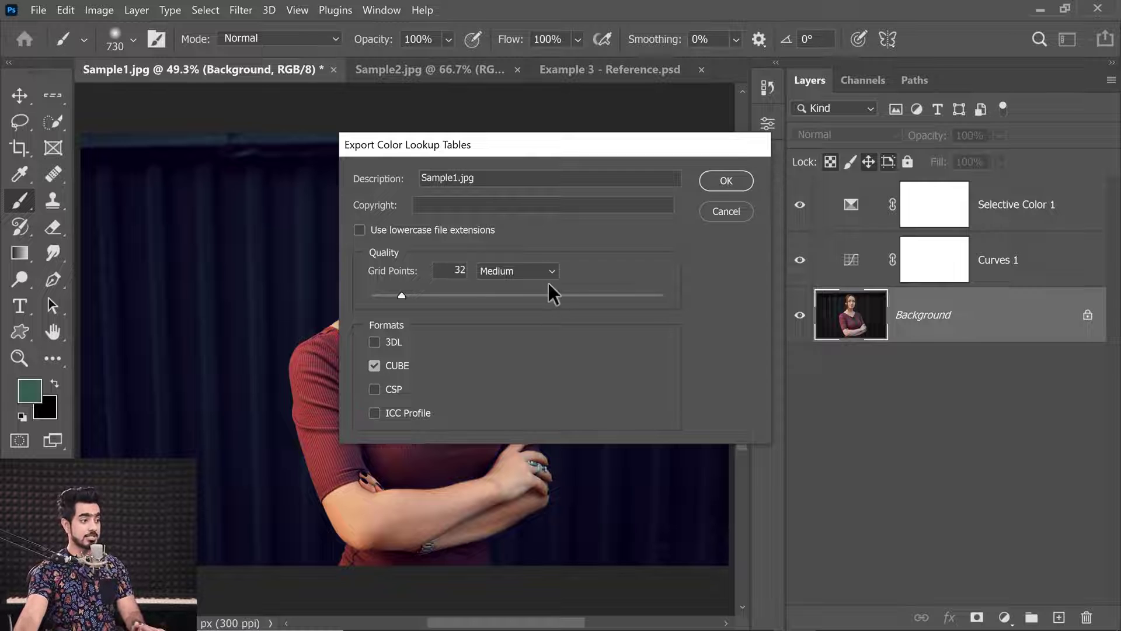
click(728, 182)
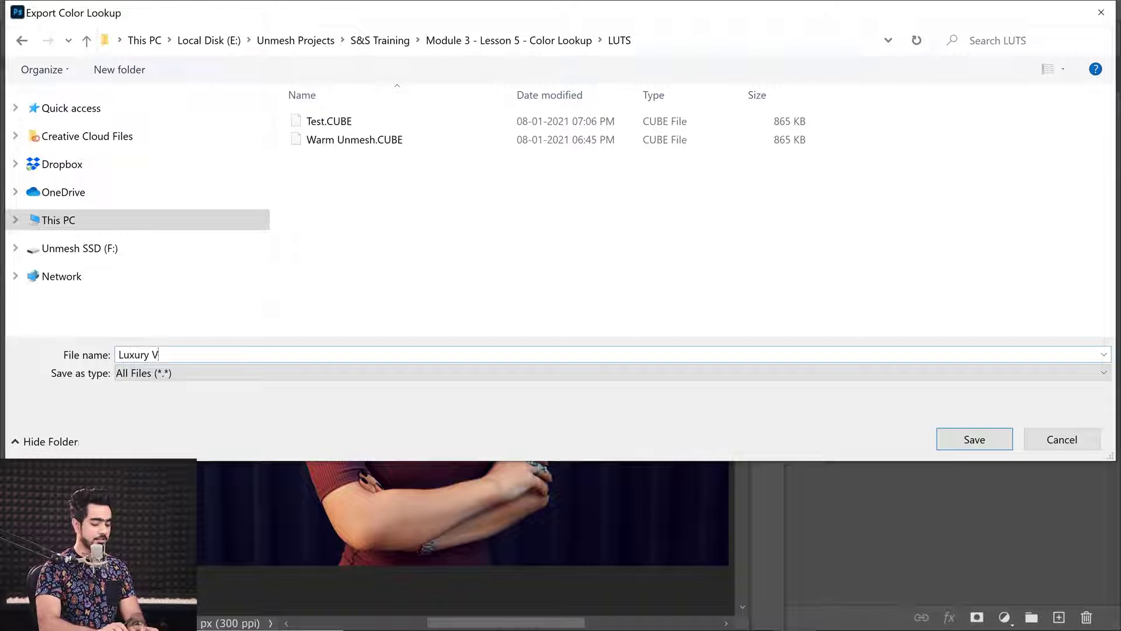
click(974, 441)
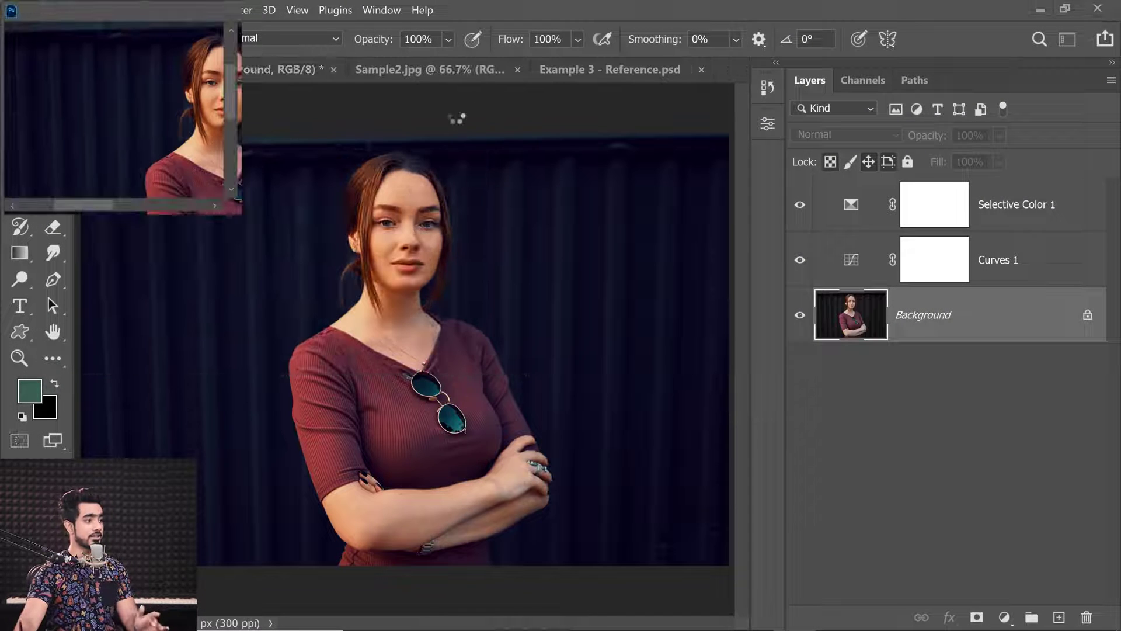
- Compare the ungraded Sample2.jpg with the graded Sample1.jpg
click(416, 76)
scroll(527, 240, up, 2)
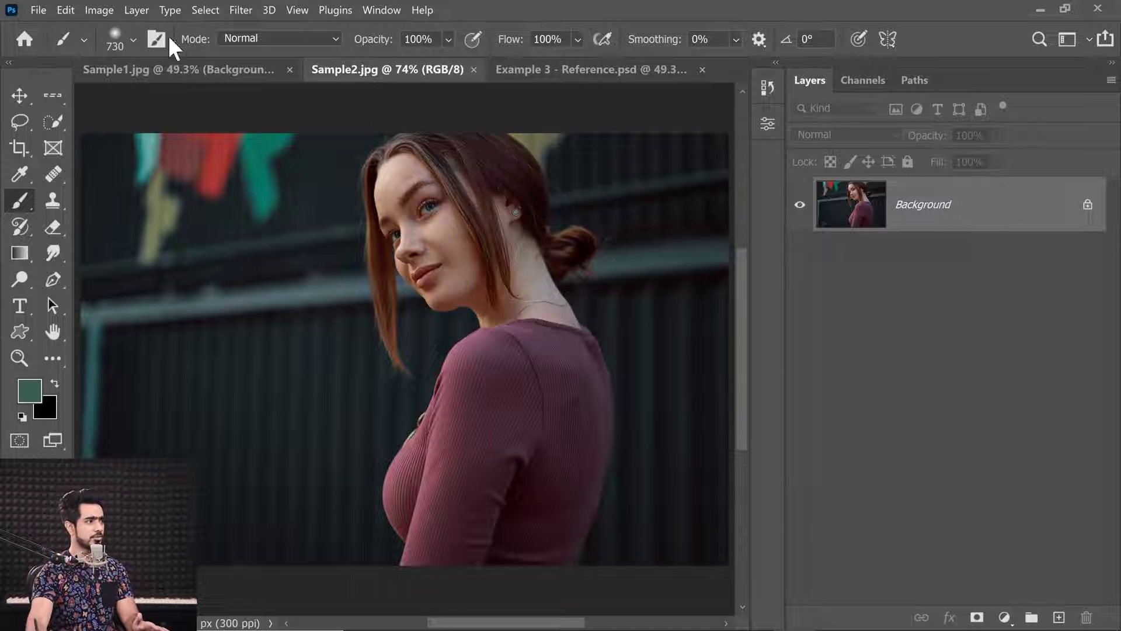
click(175, 69)
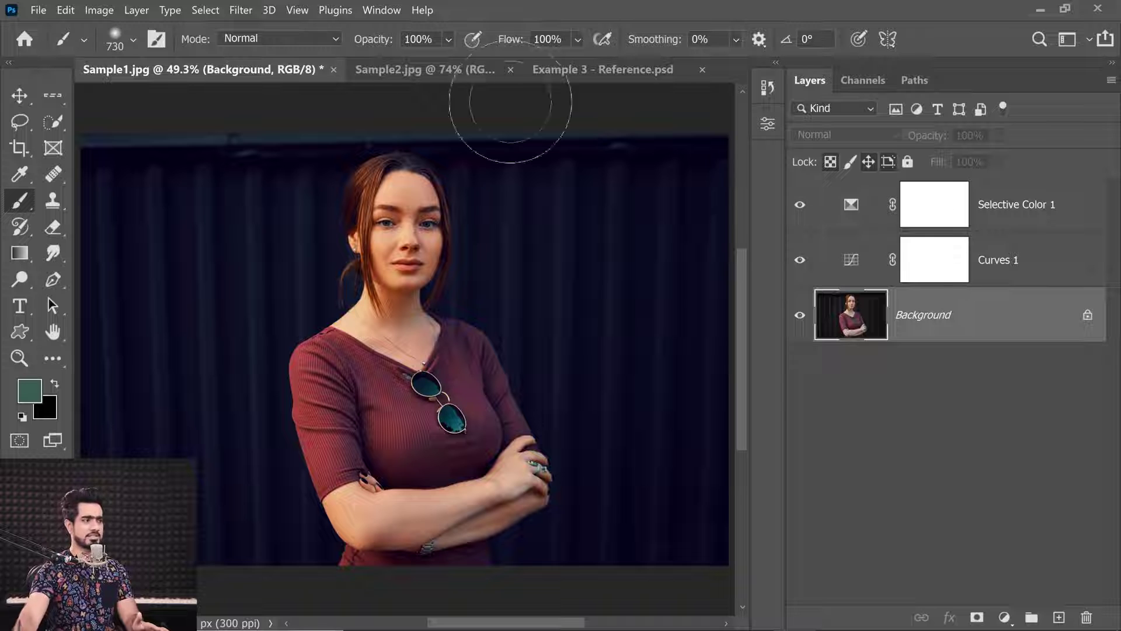
- Add a Color Lookup adjustment layer to Sample2.jpg and load Luxury Velvet.CUBE as its 3D LUT
click(401, 70)
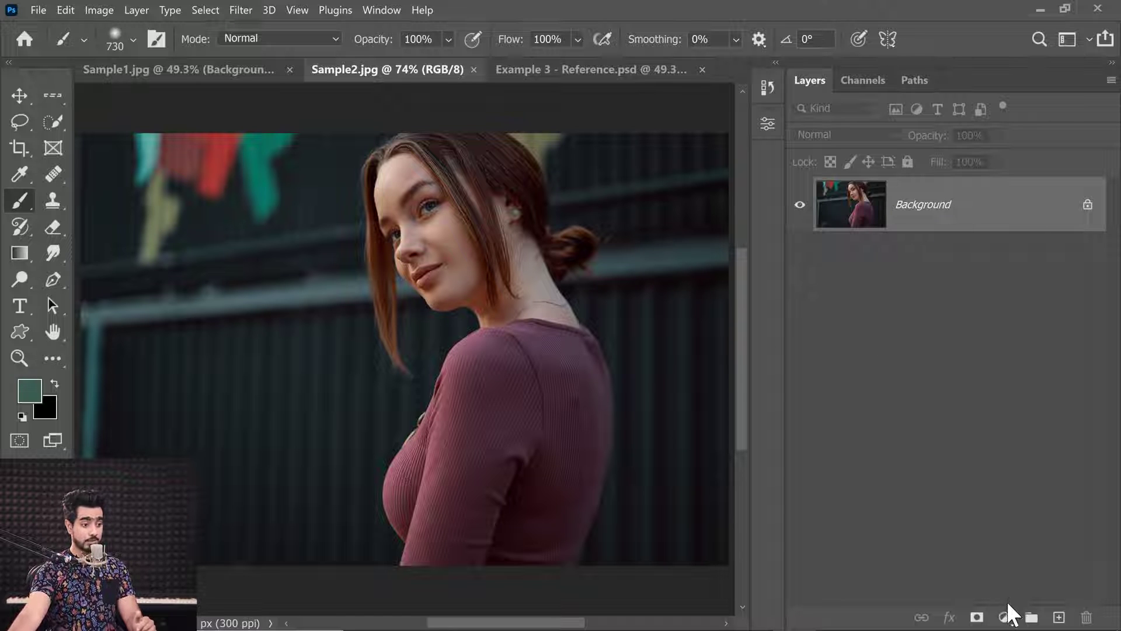
click(1003, 616)
click(1008, 527)
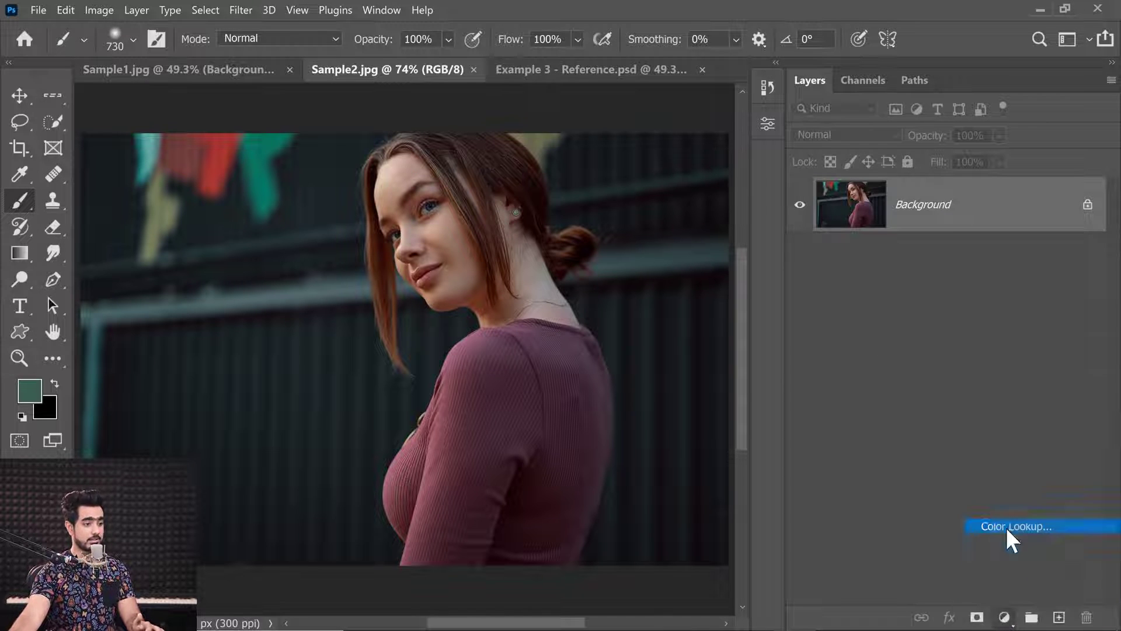
click(698, 174)
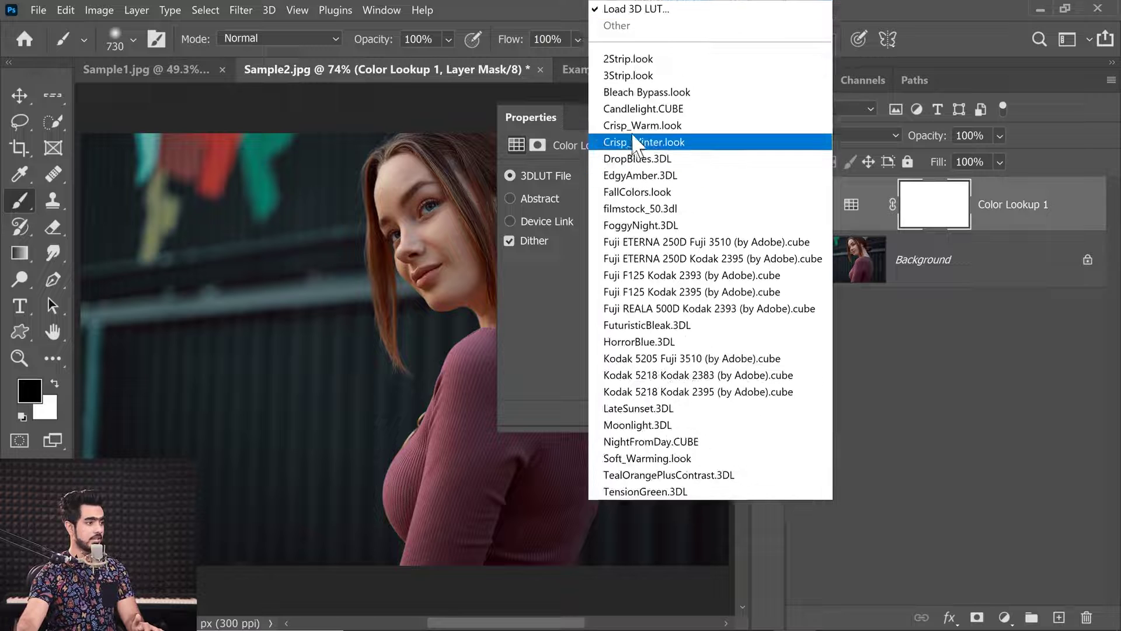
click(636, 10)
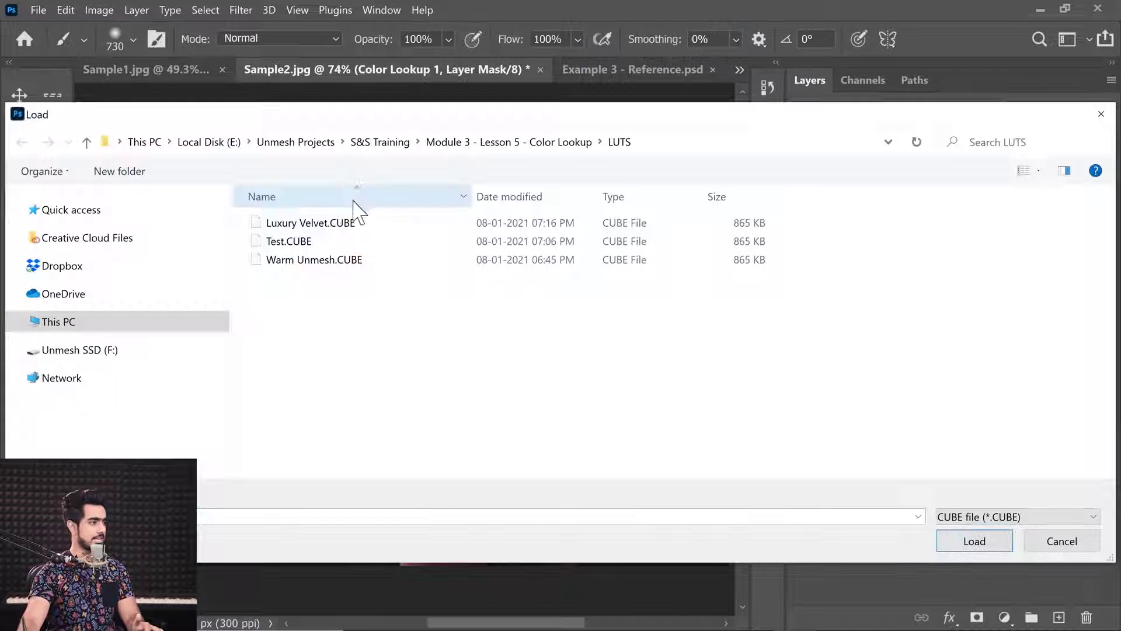
click(318, 225)
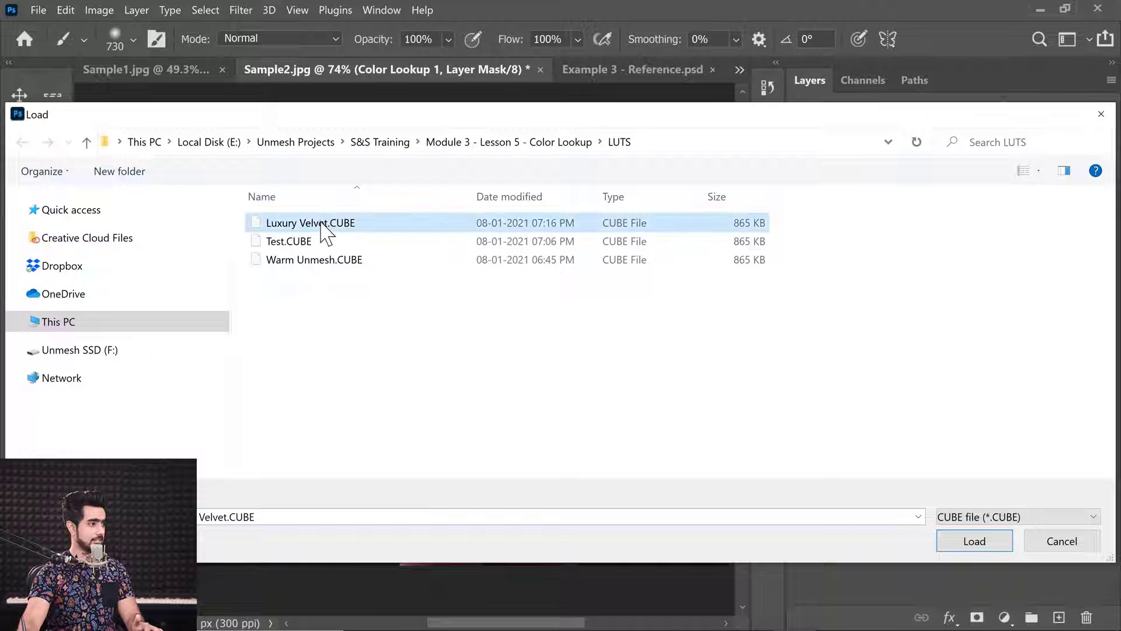
click(972, 541)
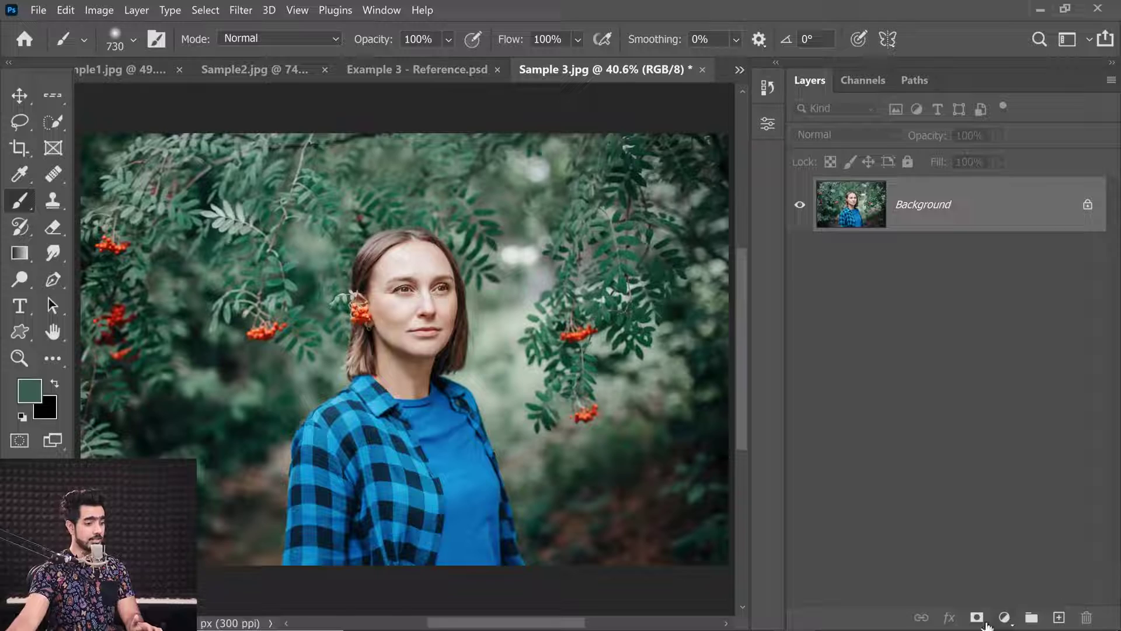
- Add a Color Lookup adjustment layer to Sample 3.jpg and load Luxury Velvet.CUBE as its 3D LUT
click(1004, 617)
click(986, 528)
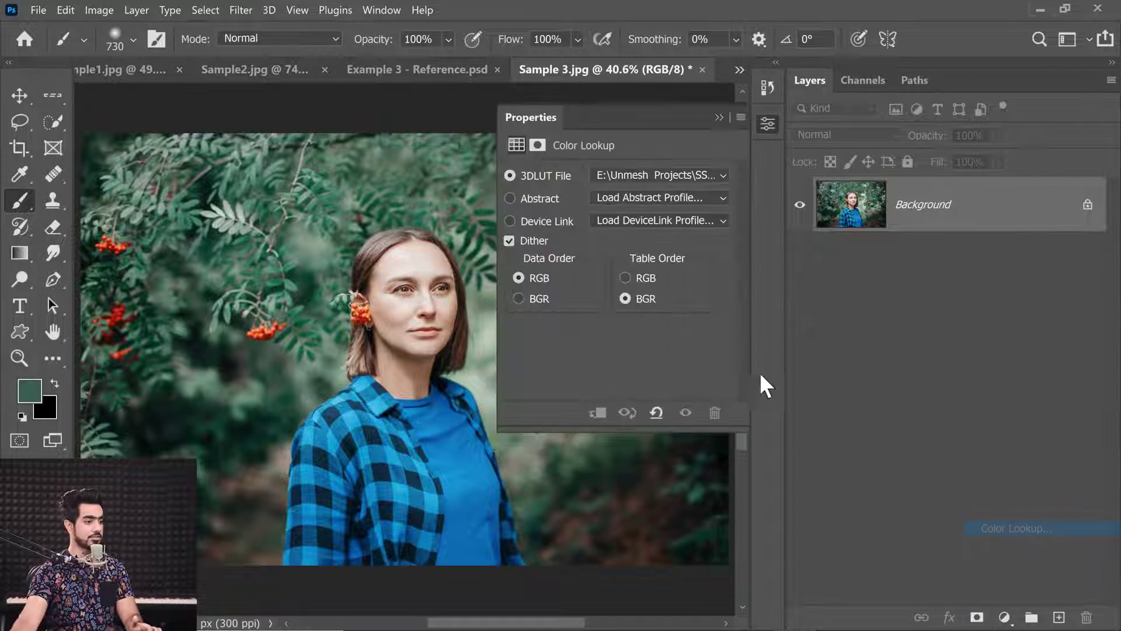
click(615, 175)
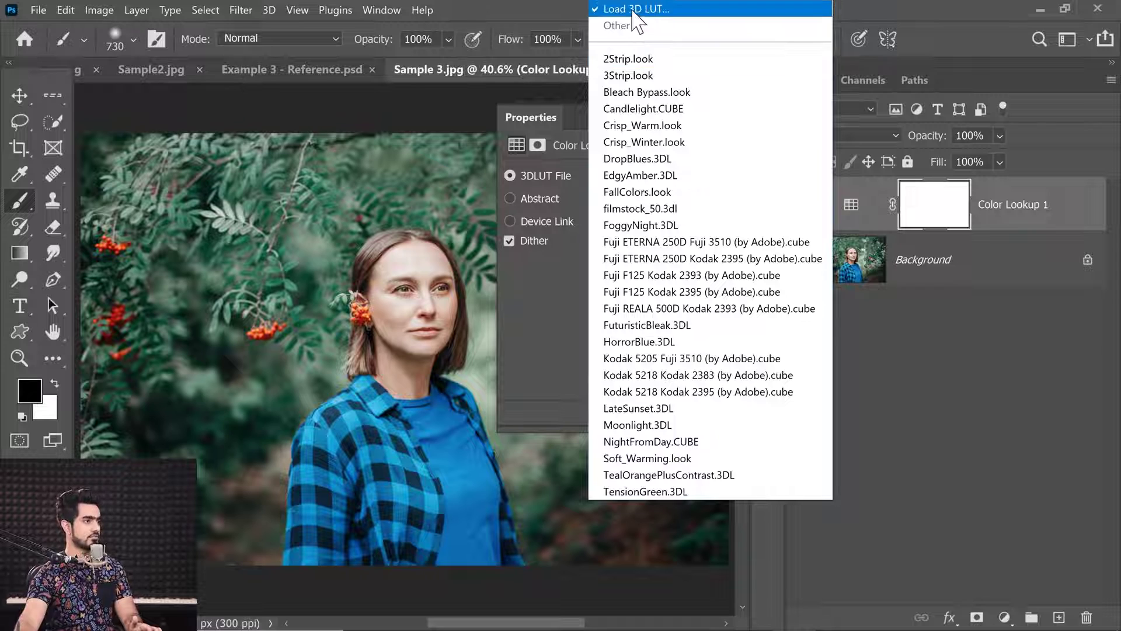
click(634, 10)
click(324, 223)
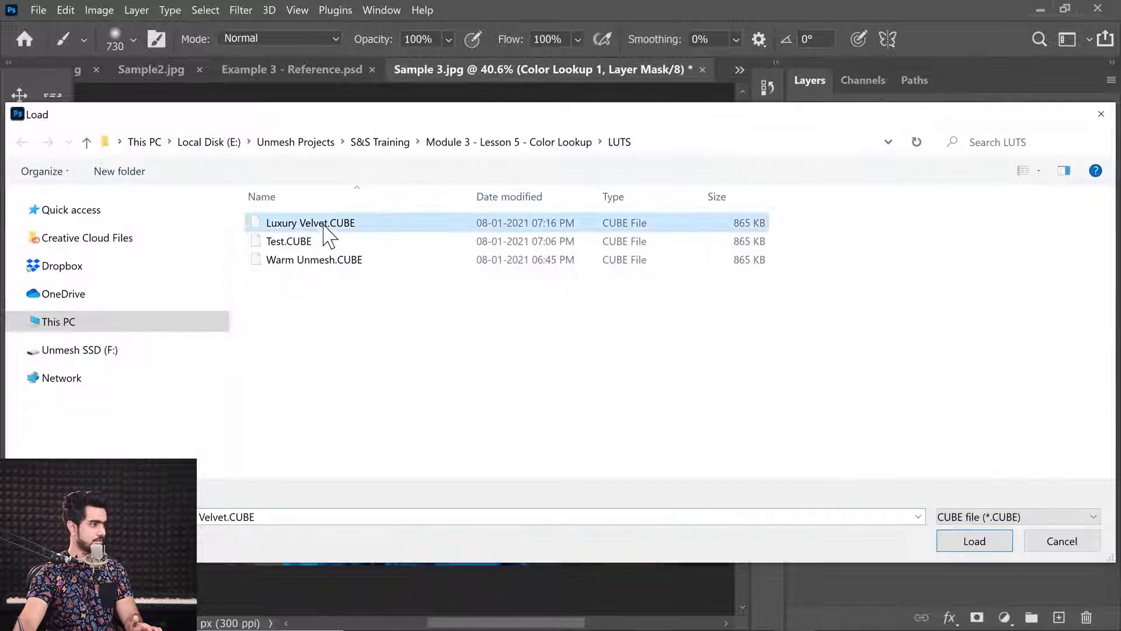
click(974, 543)
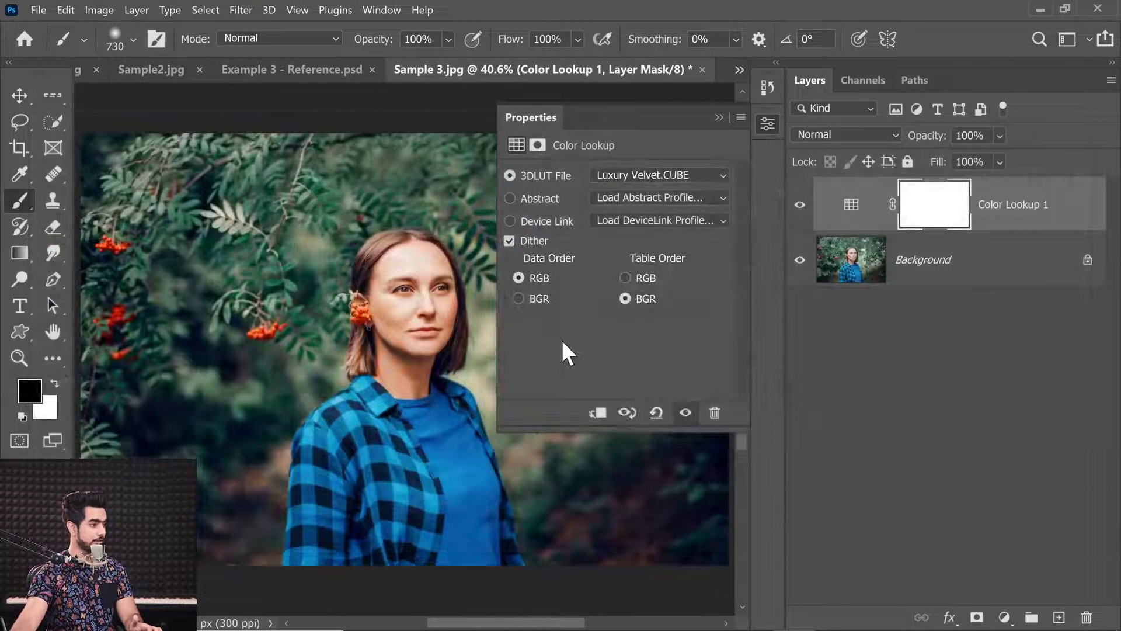
- Hide and restore the Color Lookup 1 layer to compare Sample 3.jpg with and without the look
click(719, 118)
click(800, 210)
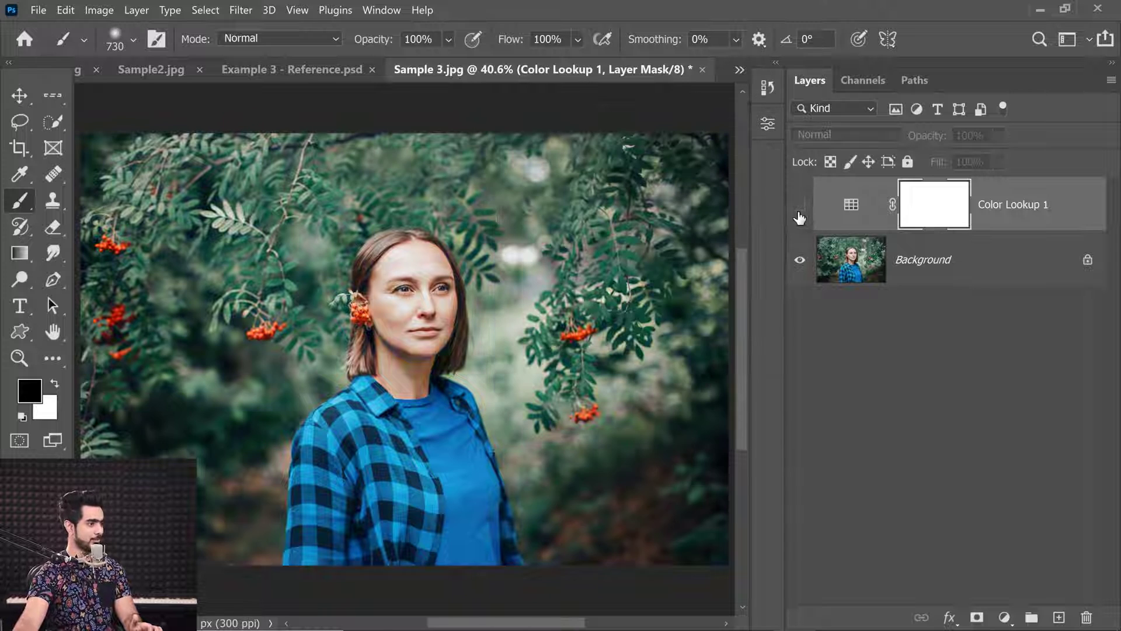
click(799, 206)
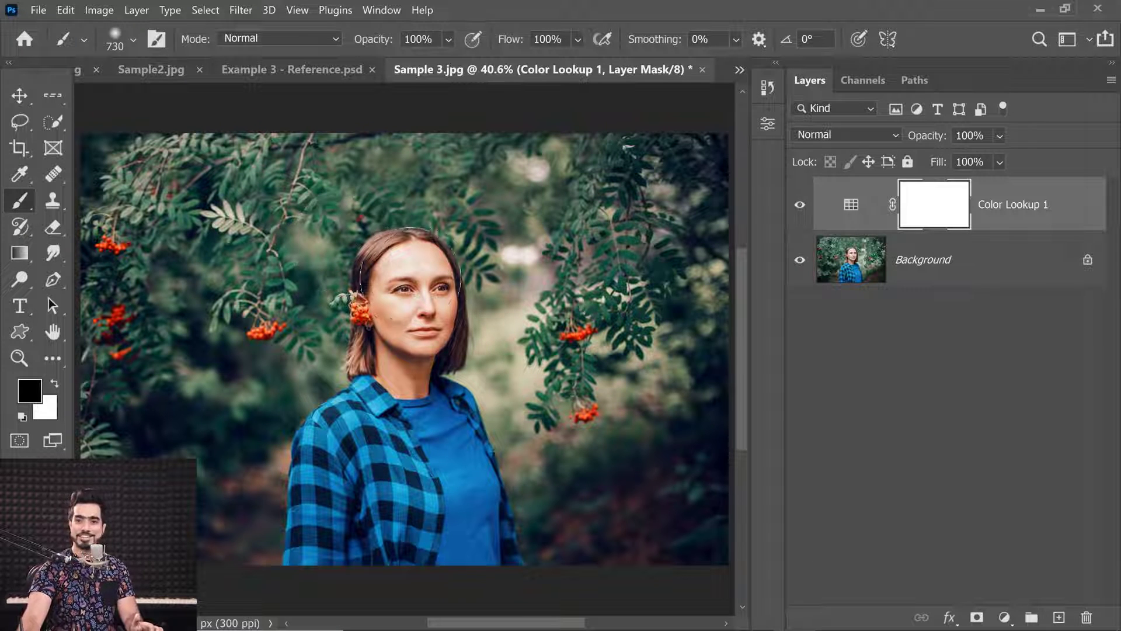
- Paint black on the Color Lookup 1 mask over the woman's forehead with a 325-pixel brush
scroll(444, 301, up, 5)
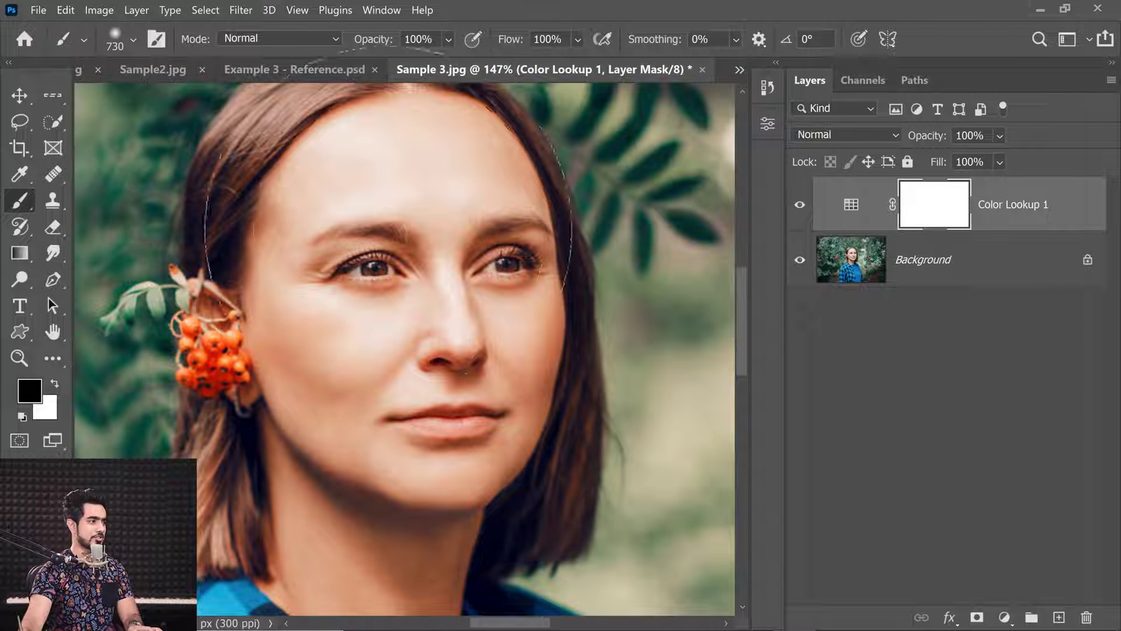
drag(375, 220, 167, 200)
mouse_move(368, 181)
mouse_down()
mouse_move(404, 196)
mouse_move(444, 188)
mouse_move(374, 215)
mouse_move(383, 251)
mouse_move(369, 280)
mouse_move(452, 302)
mouse_move(465, 382)
mouse_up()
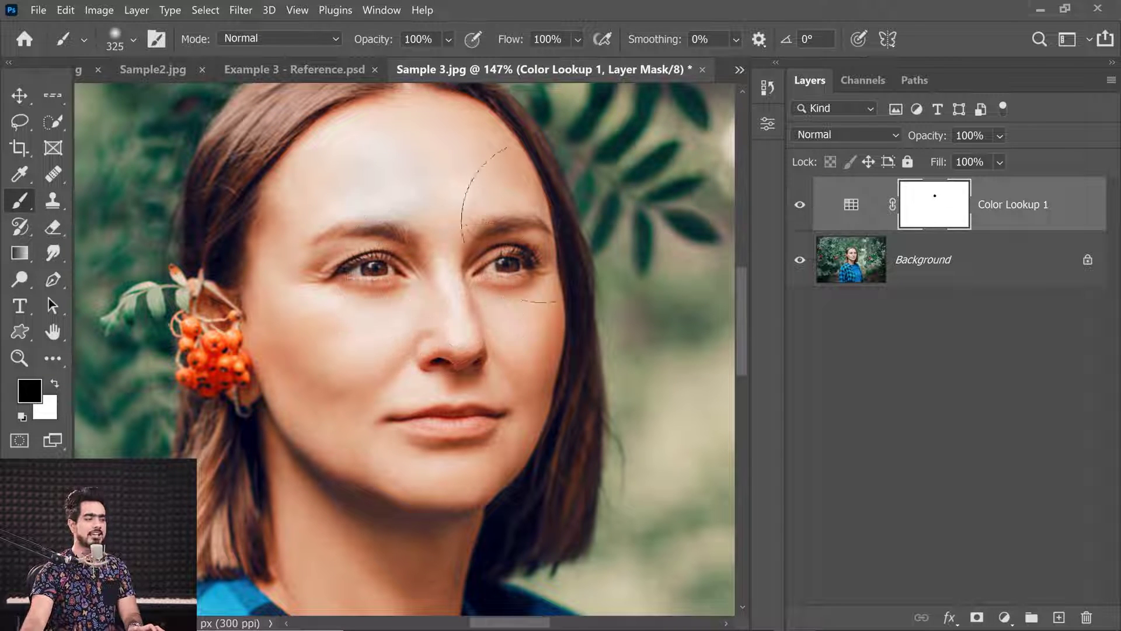
key(ctrl+0)
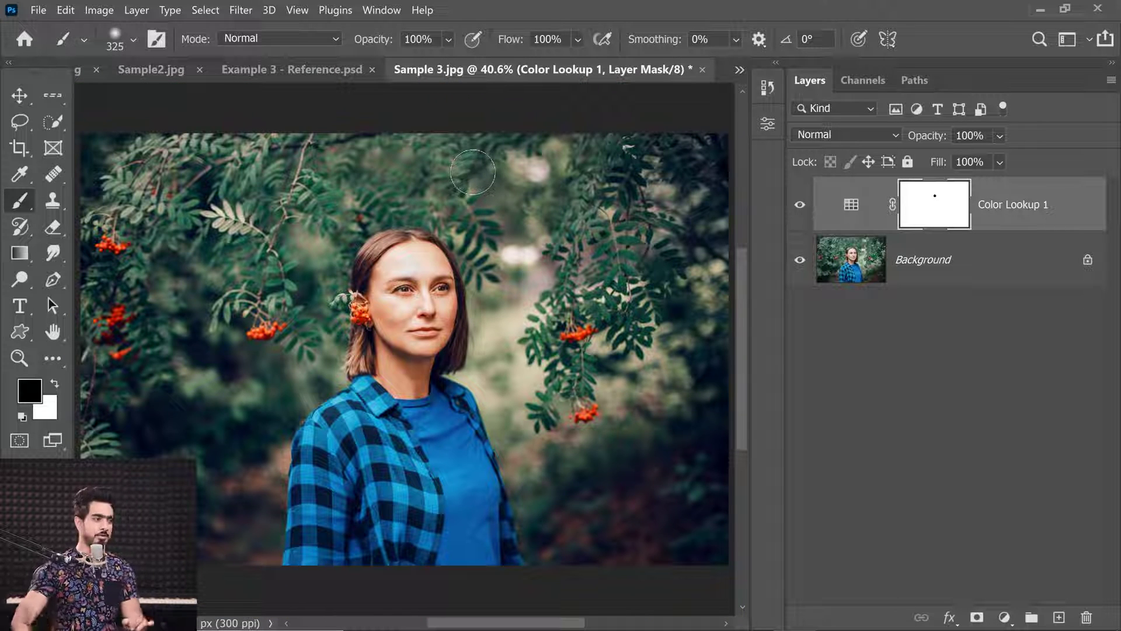
- Add a second Color Lookup layer above the first one, using the EdgyAmber.3DL preset
click(1004, 617)
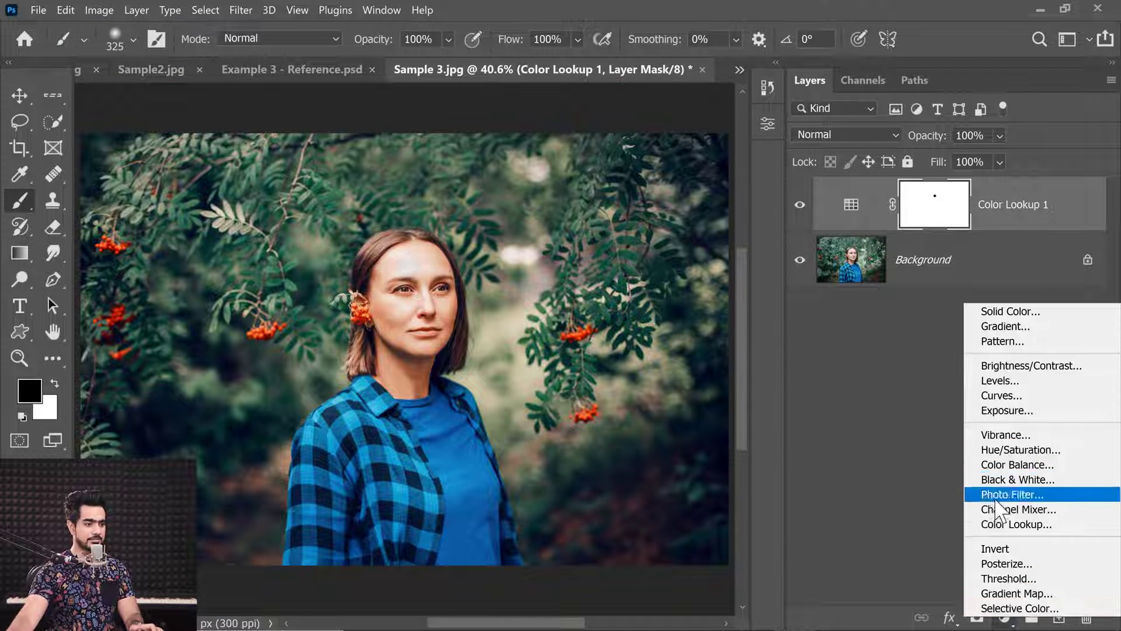
click(1004, 523)
click(636, 176)
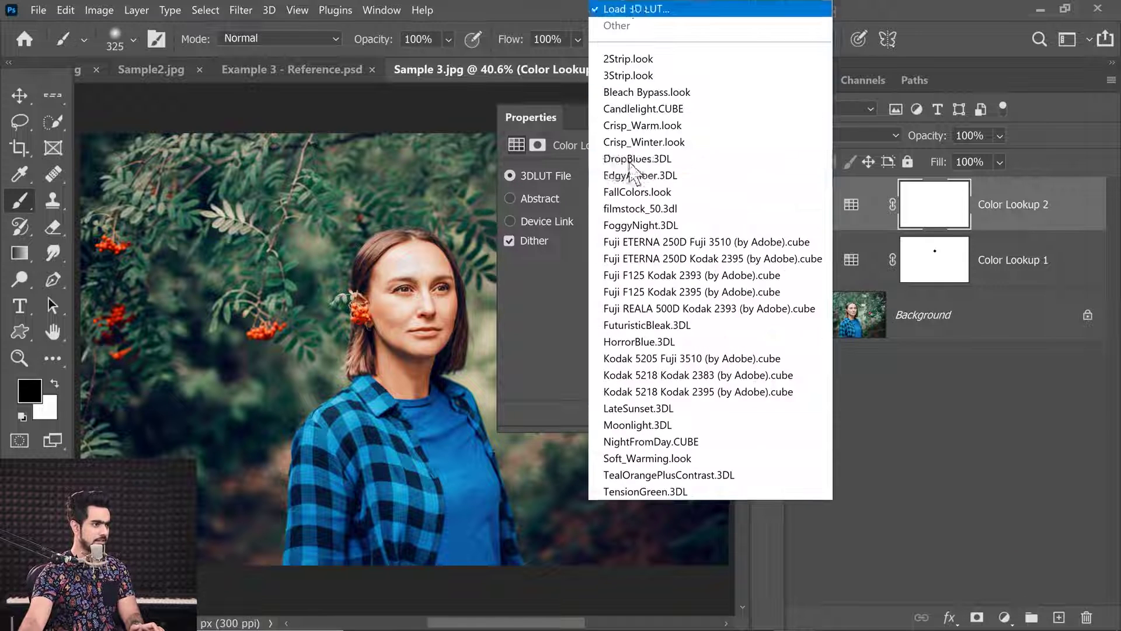
click(647, 176)
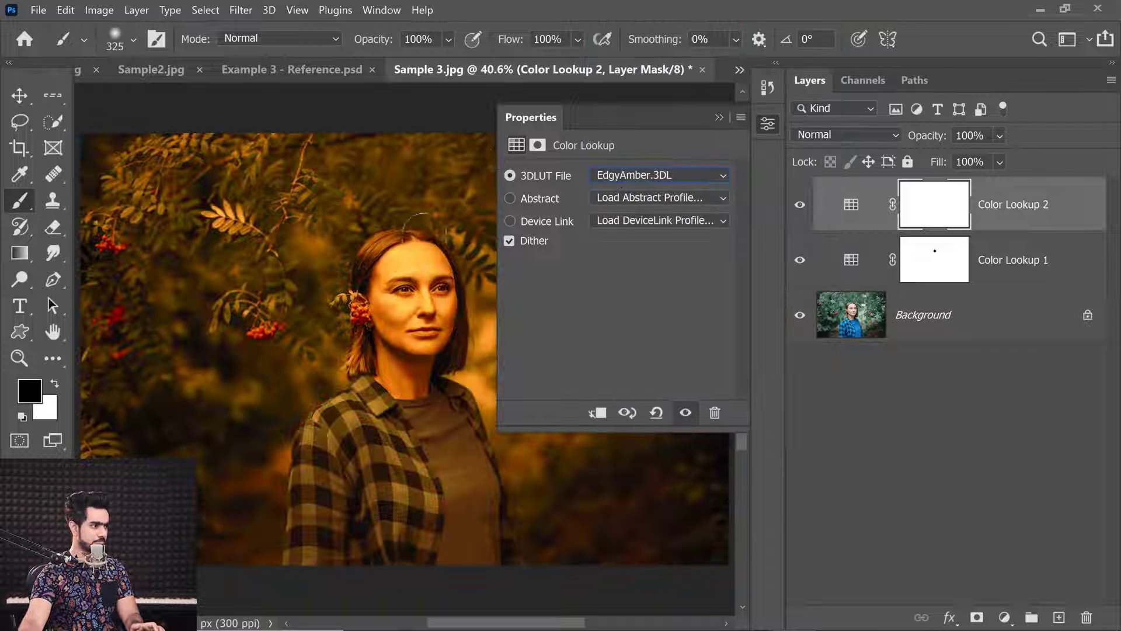
click(719, 118)
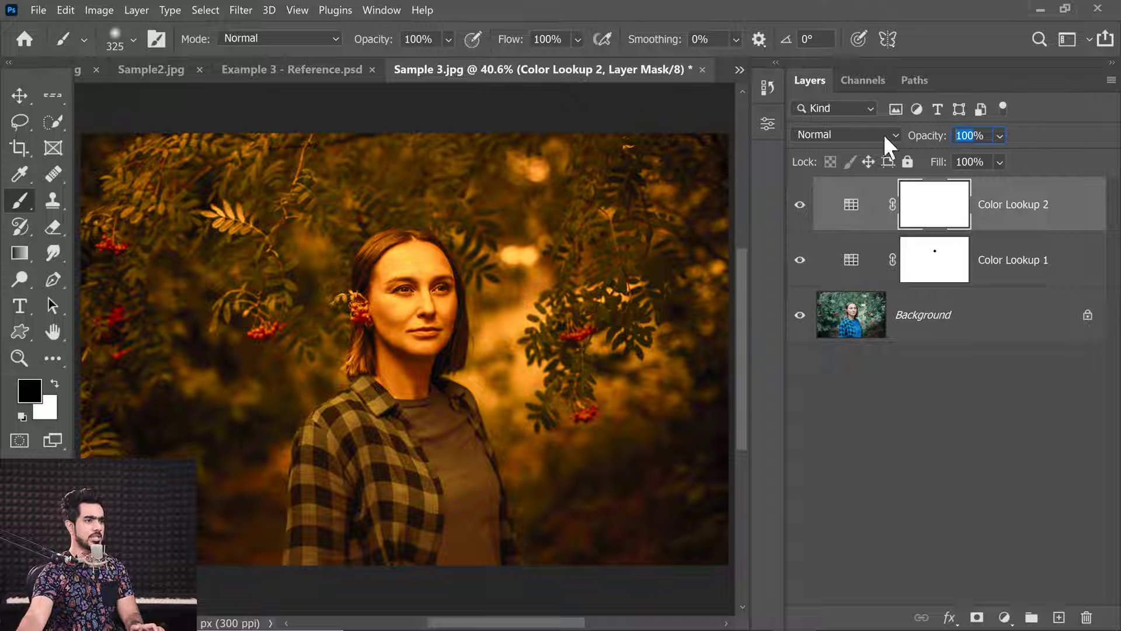
- Try 15% opacity on the Color Lookup 2 layer and set it to 20%
text(15)
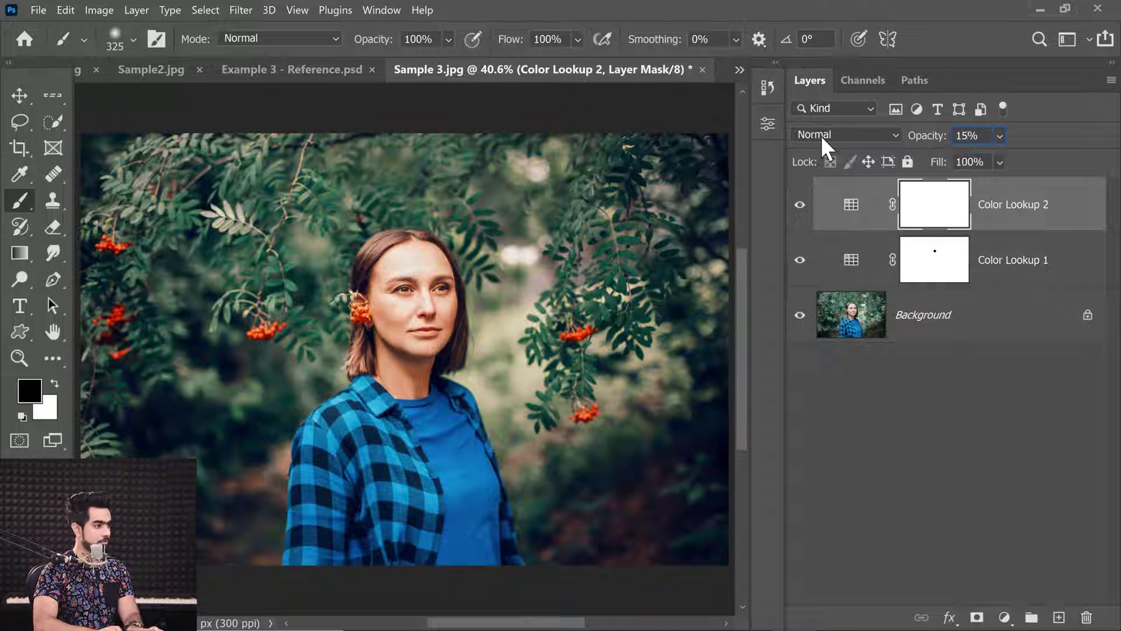
text(20)
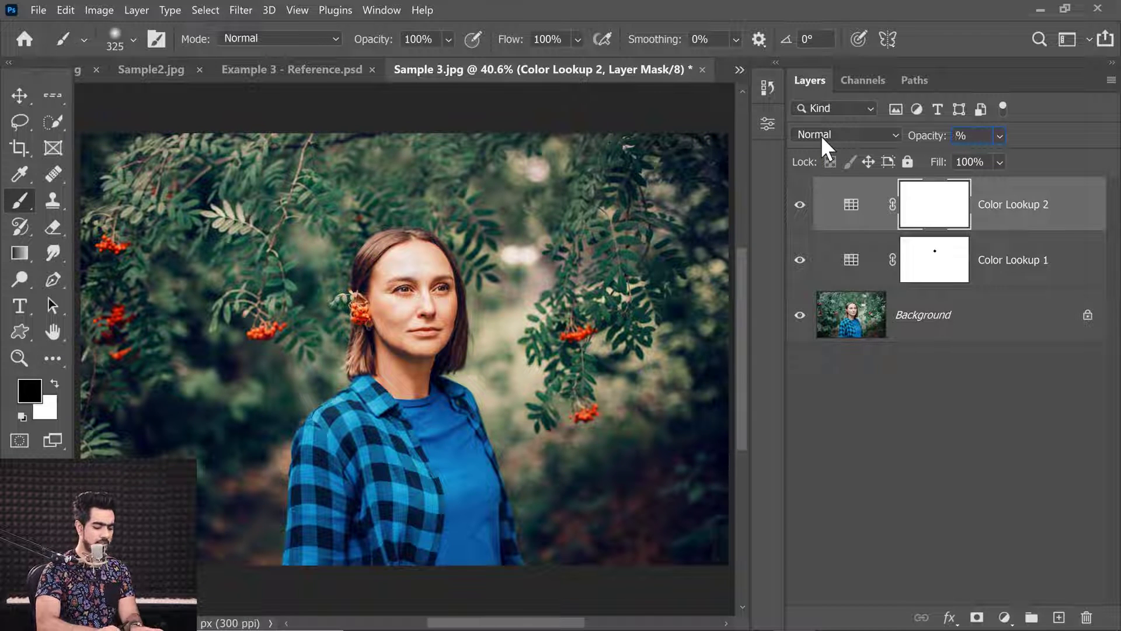
key(Return)
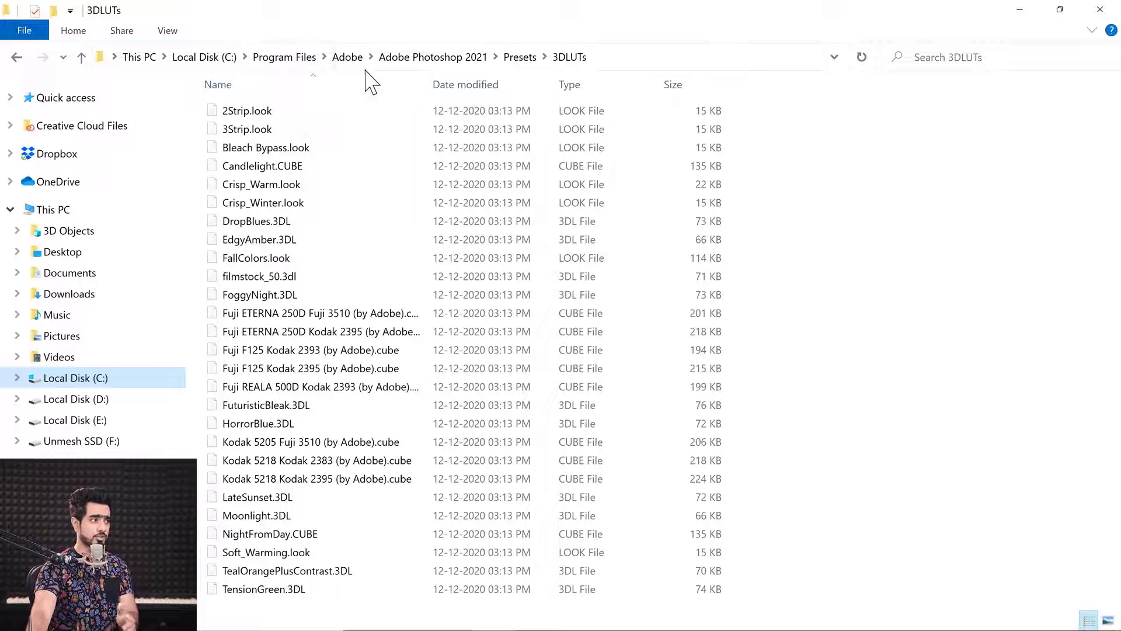
- In File Explorer, retrace the path from the Adobe Photoshop 2021 folder through Presets to the 3DLUTs folder
click(452, 59)
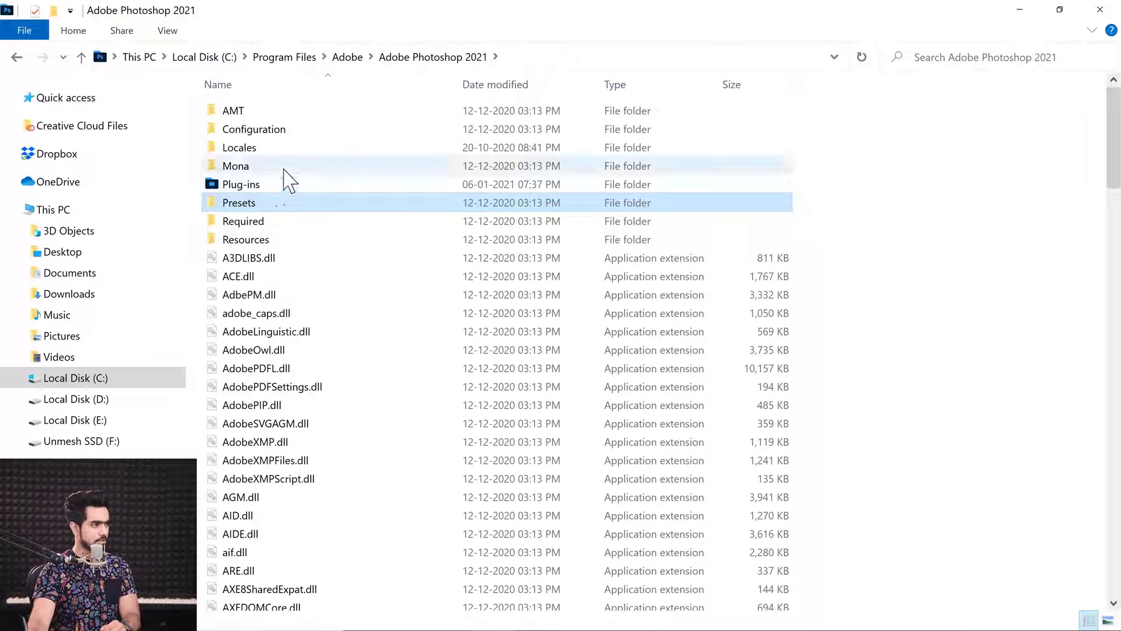
double_click(266, 203)
click(257, 131)
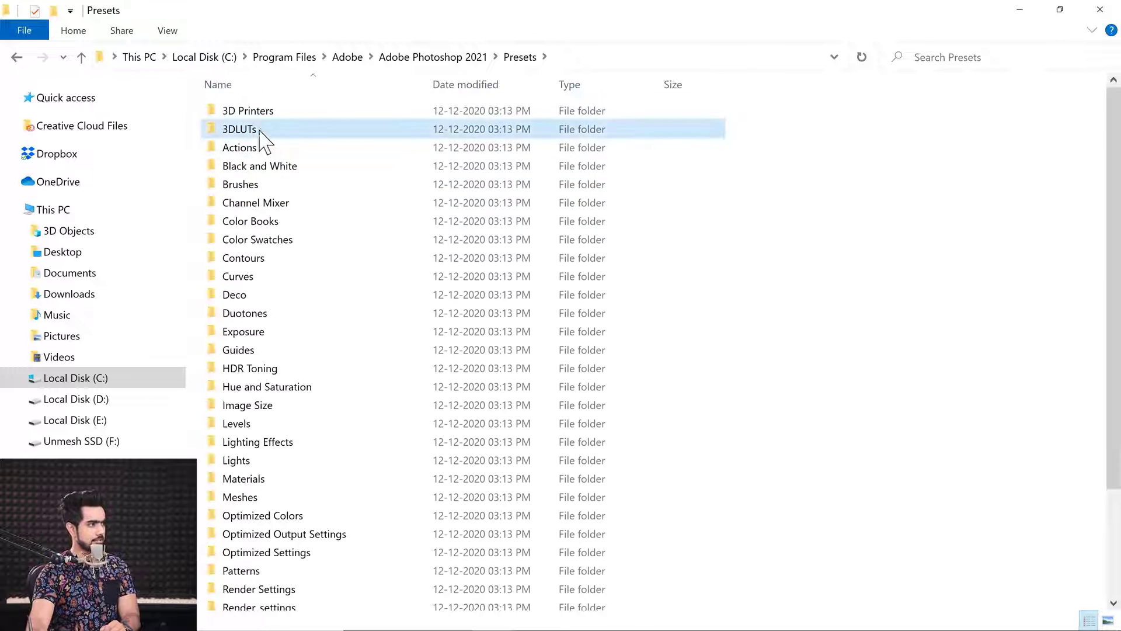
double_click(260, 131)
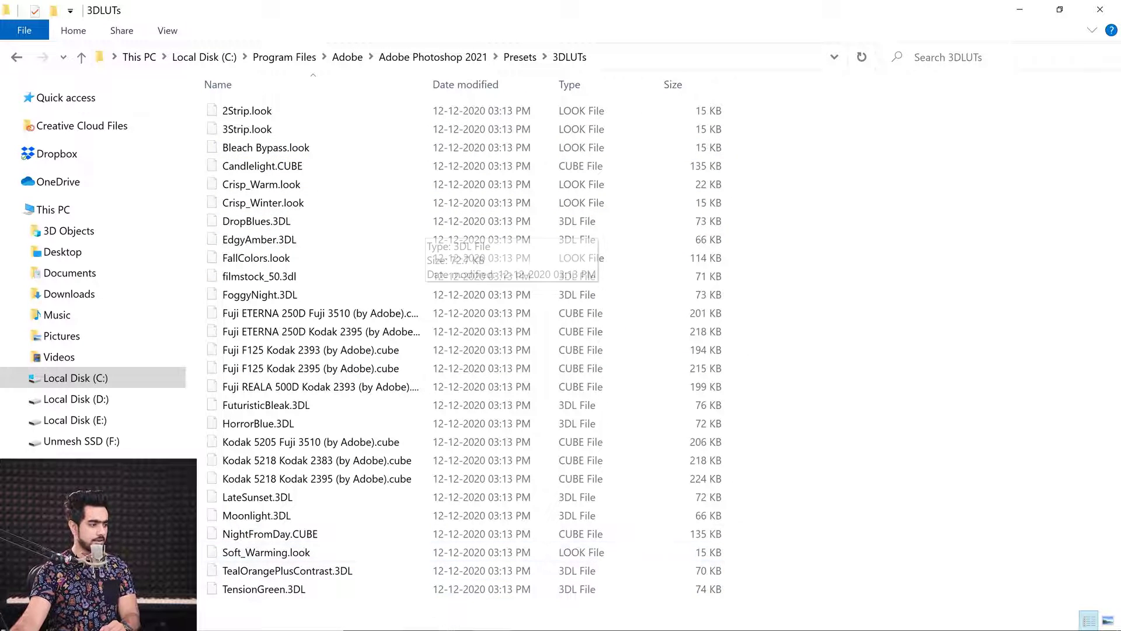
- Copy Luxury Velvet.CUBE and Warm Unmesh.CUBE from the LUTS folder into Photoshop's 3DLUTs presets folder, granting administrator permission for the copy
mouse_move(493, 613)
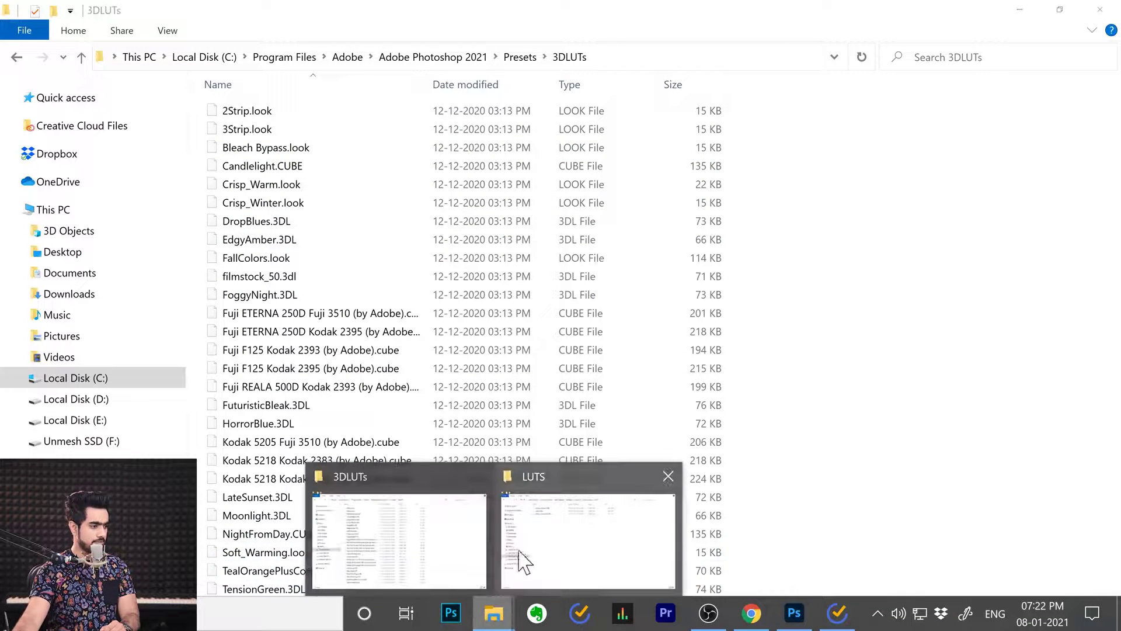
click(570, 542)
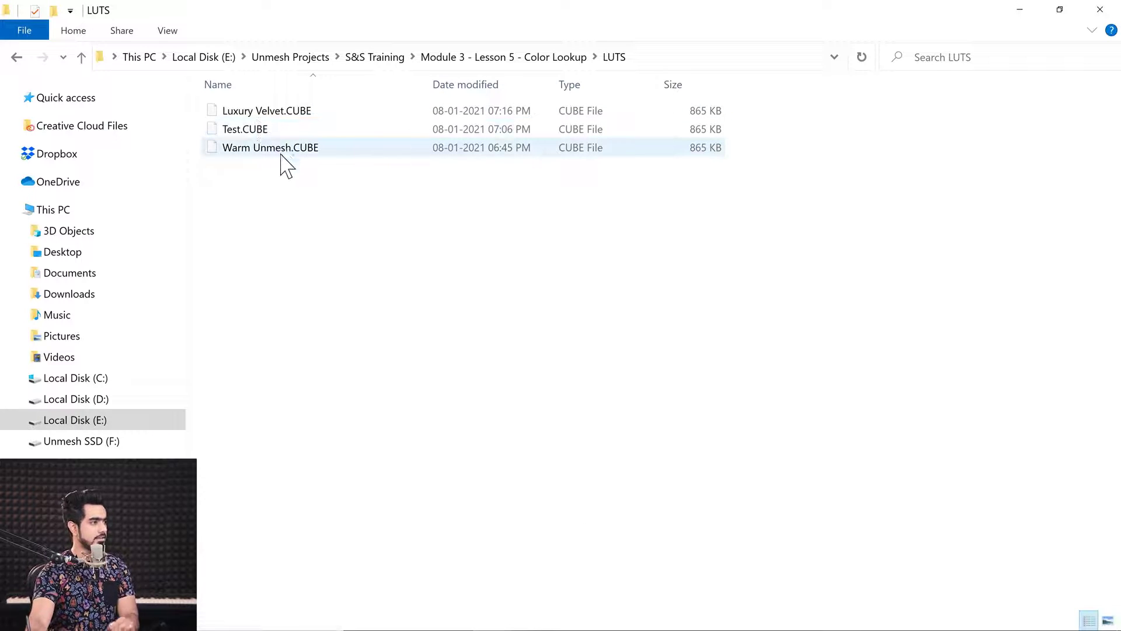
click(275, 110)
ctrl+click(301, 150)
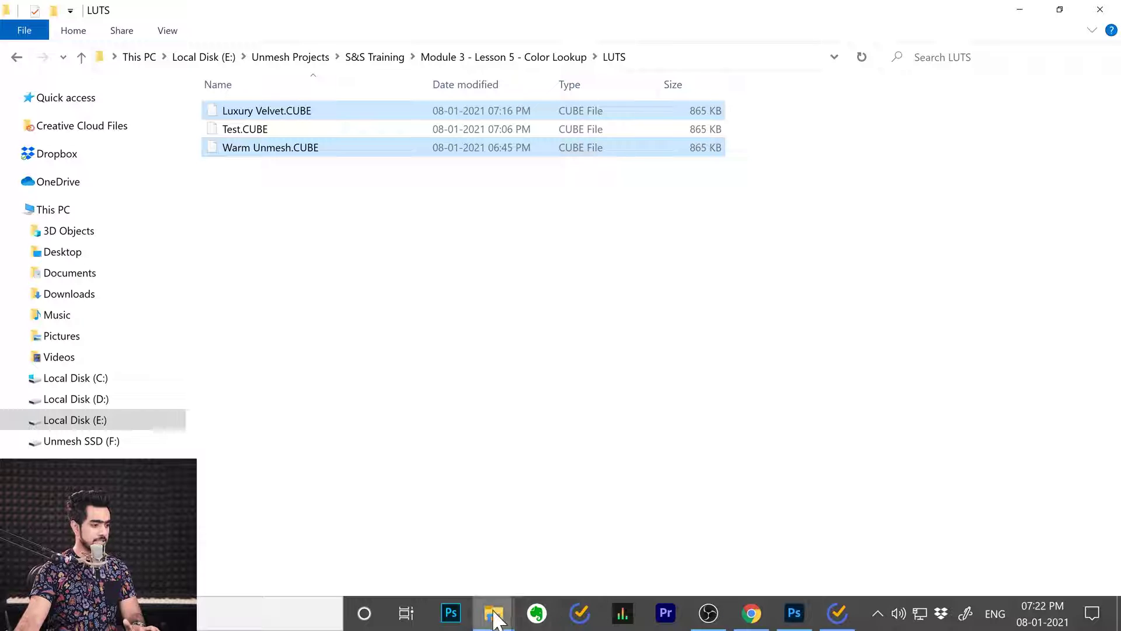
mouse_move(493, 613)
click(415, 554)
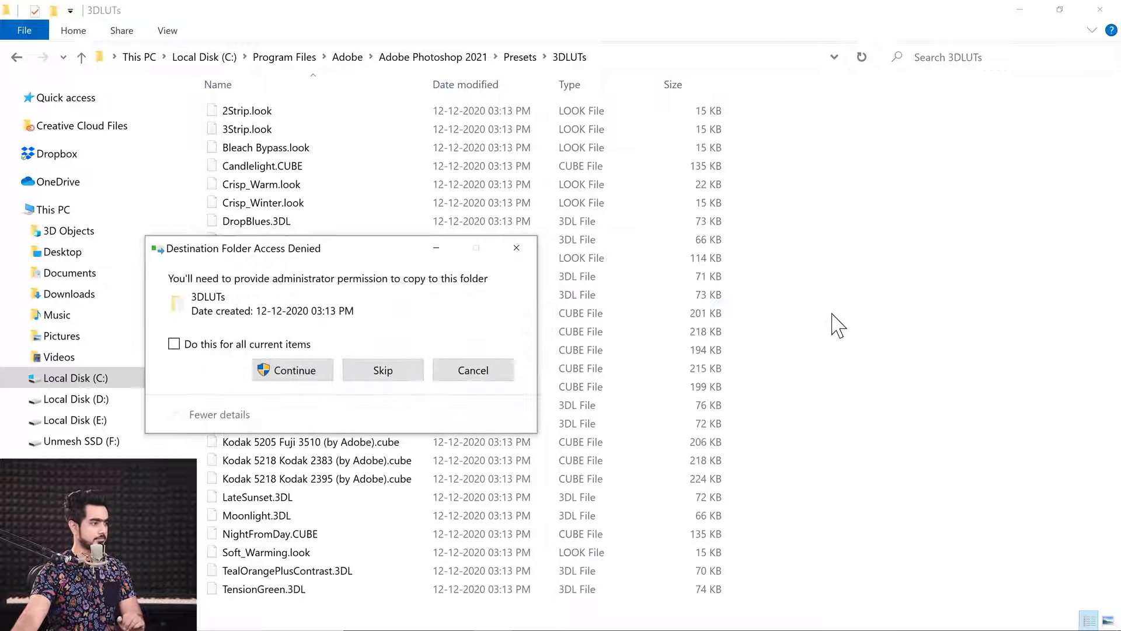
click(288, 377)
click(295, 374)
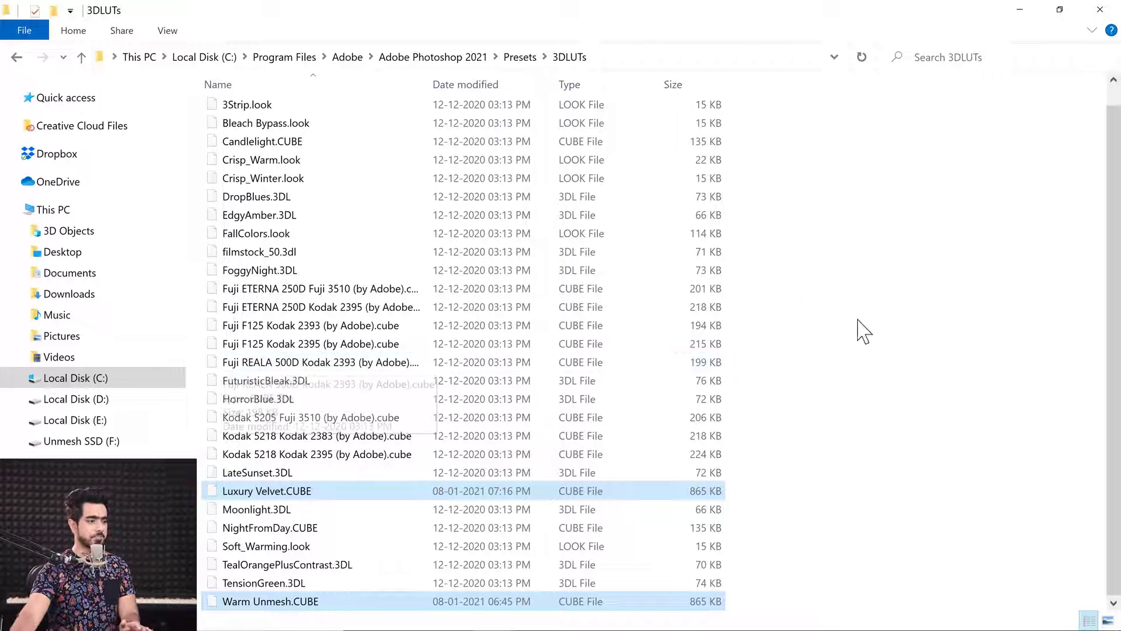
click(841, 362)
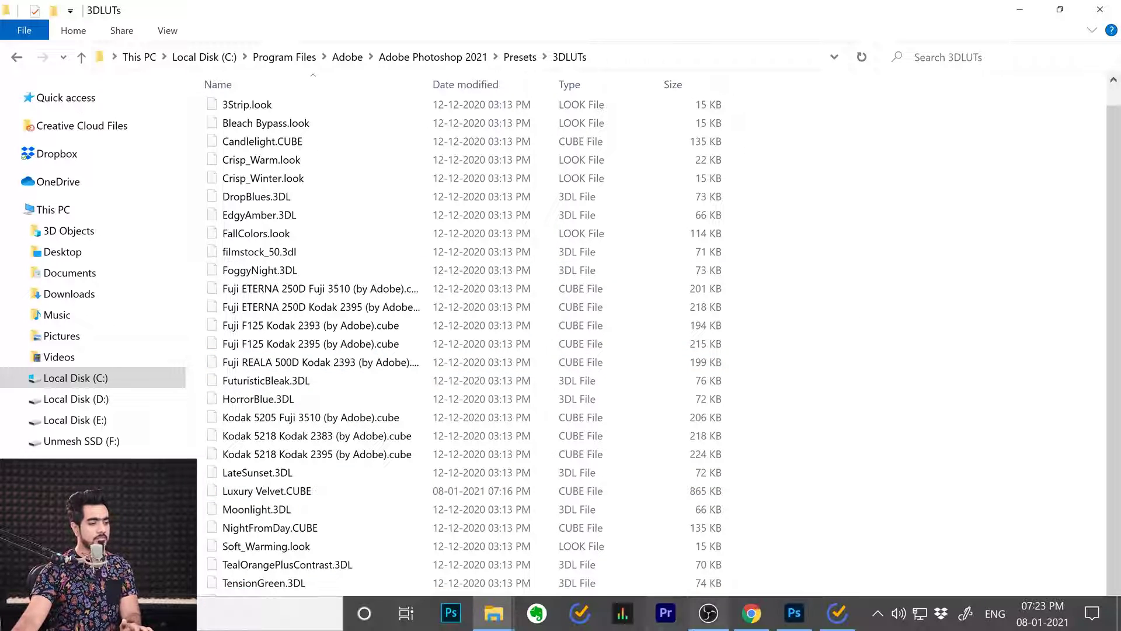
- Switch to Photoshop and check the Color Lookup 2 layer's list of 3DLUT presets for the copied LUTs
click(794, 624)
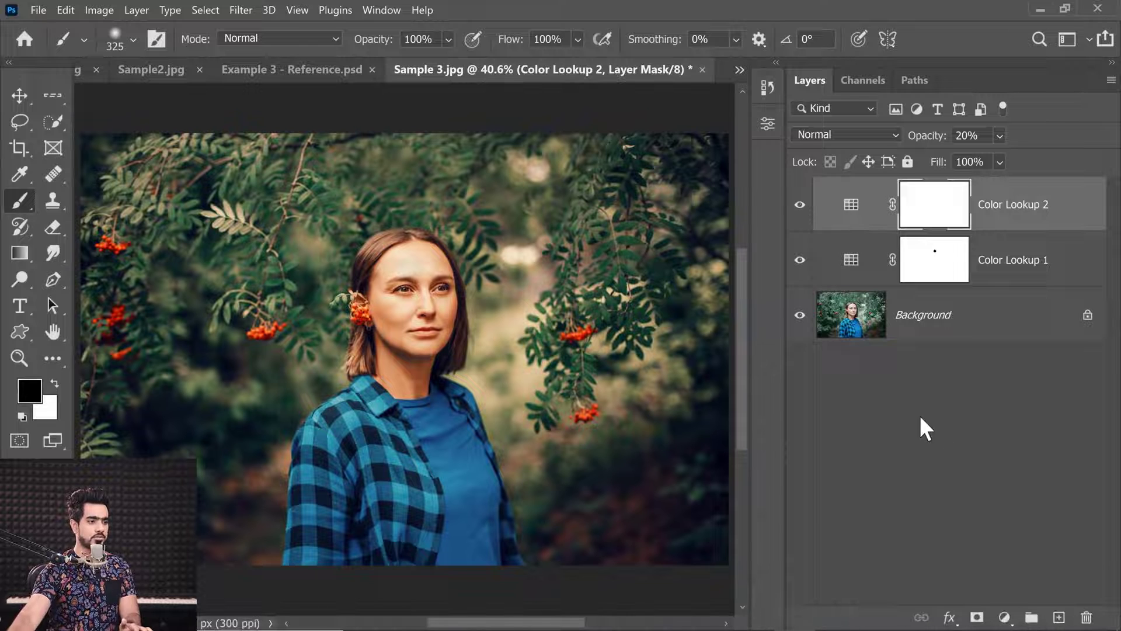
double_click(851, 205)
click(628, 172)
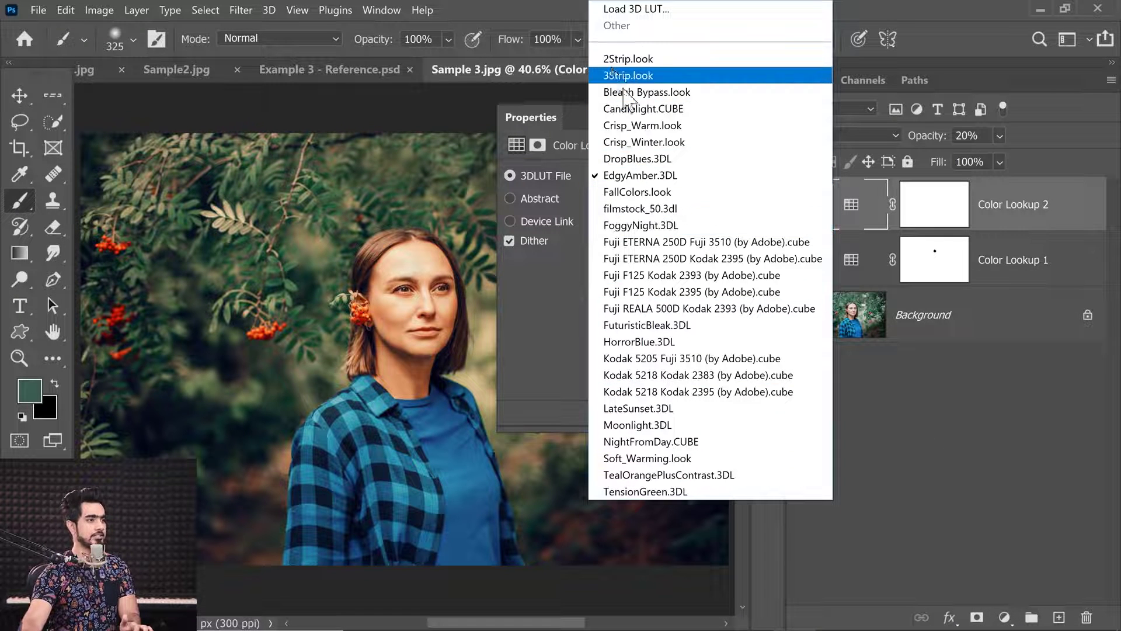
click(566, 342)
click(719, 118)
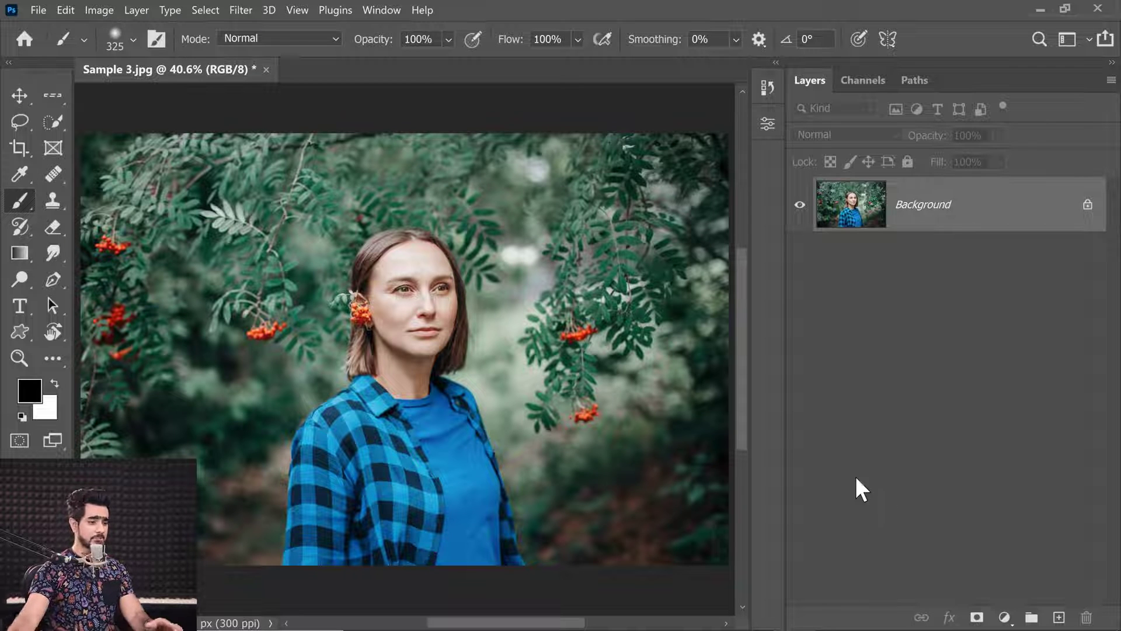
- Add a Color Lookup adjustment layer above the Background of Sample 3.jpg, using the Luxury Velvet.CUBE preset
click(1005, 617)
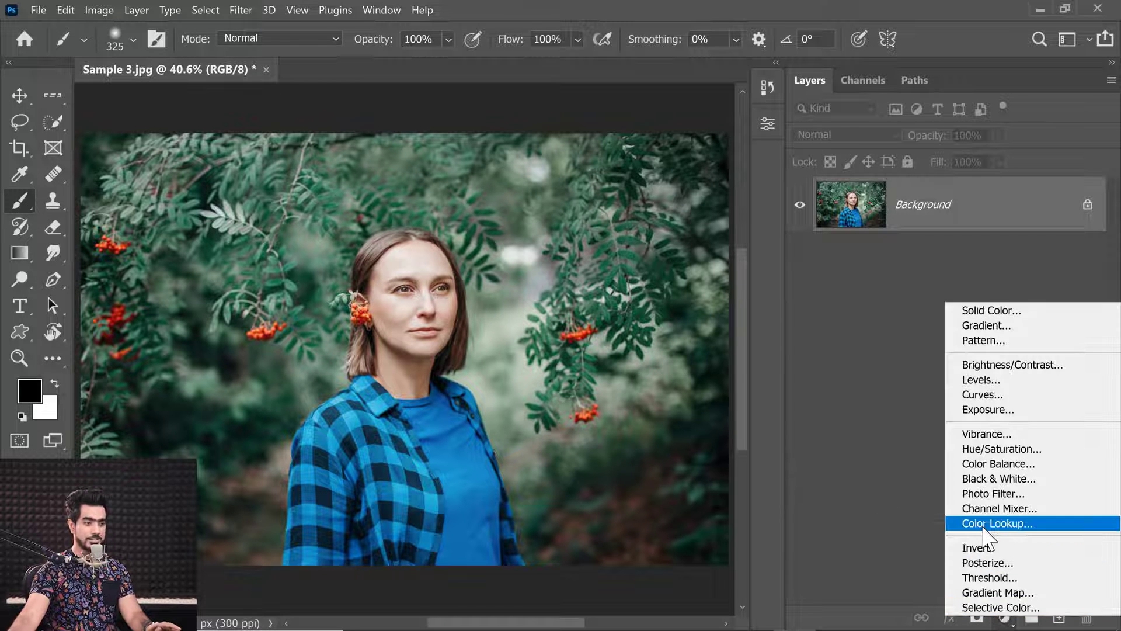
click(986, 523)
click(631, 177)
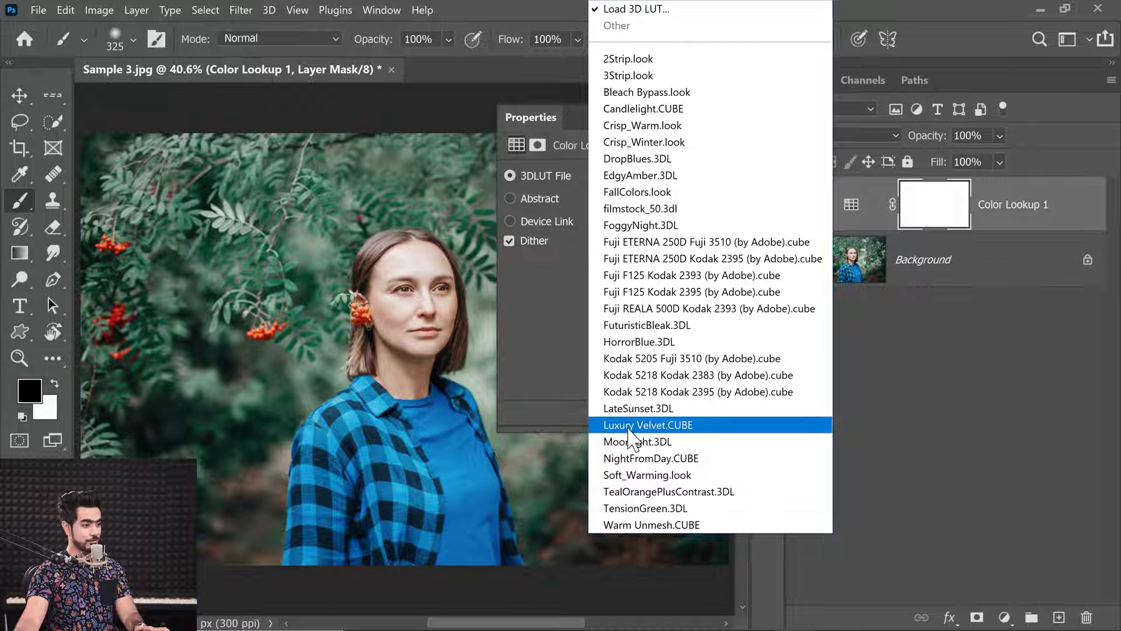
click(639, 426)
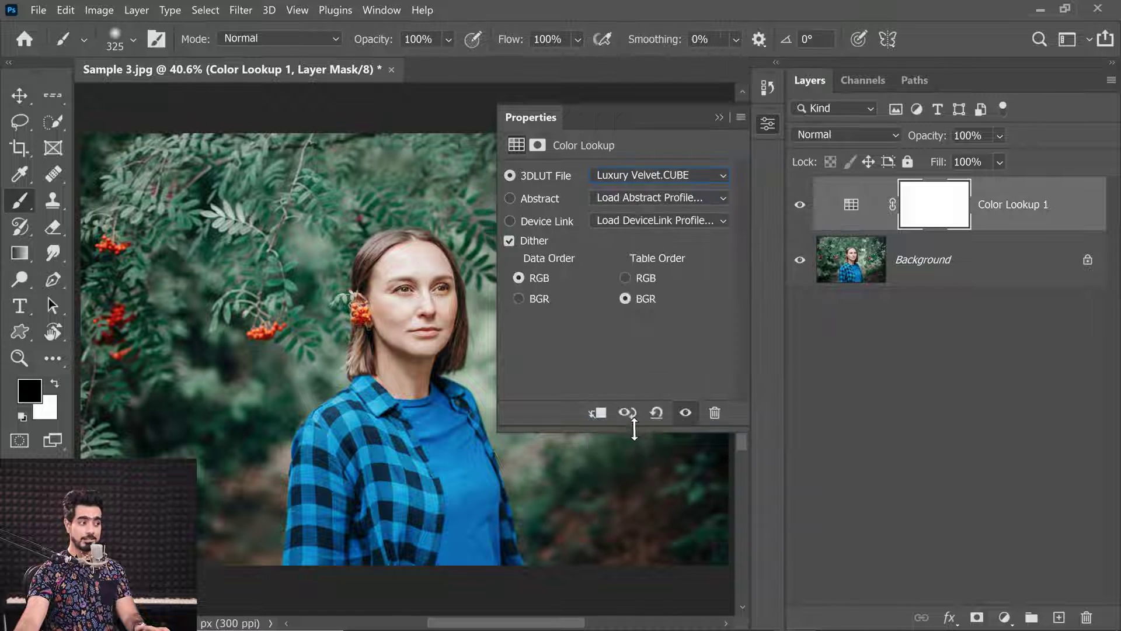
click(719, 119)
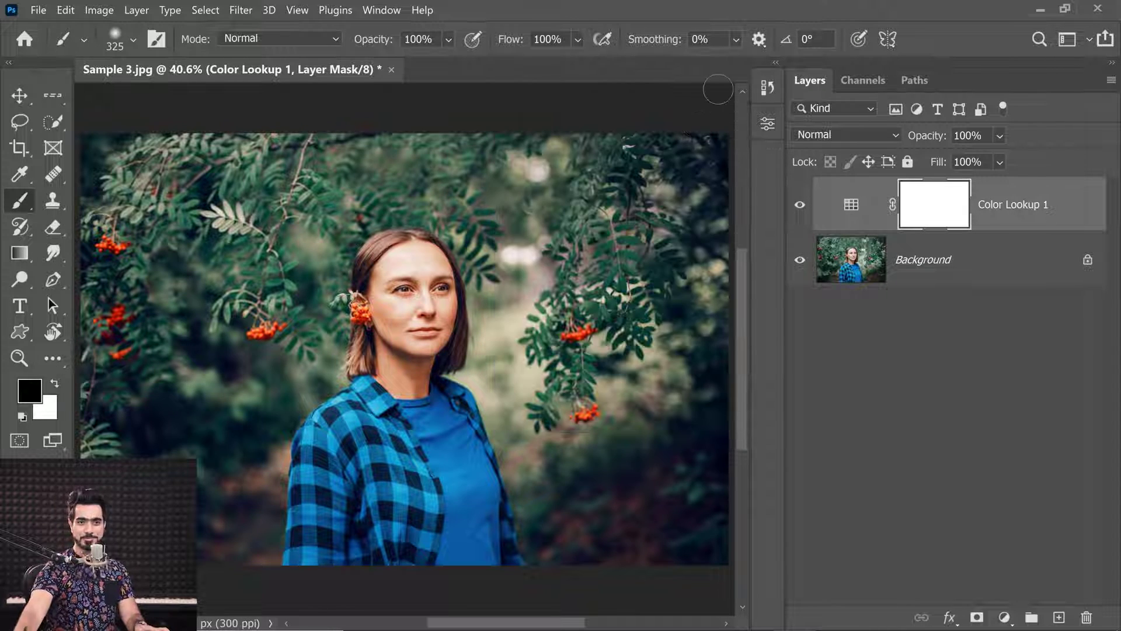